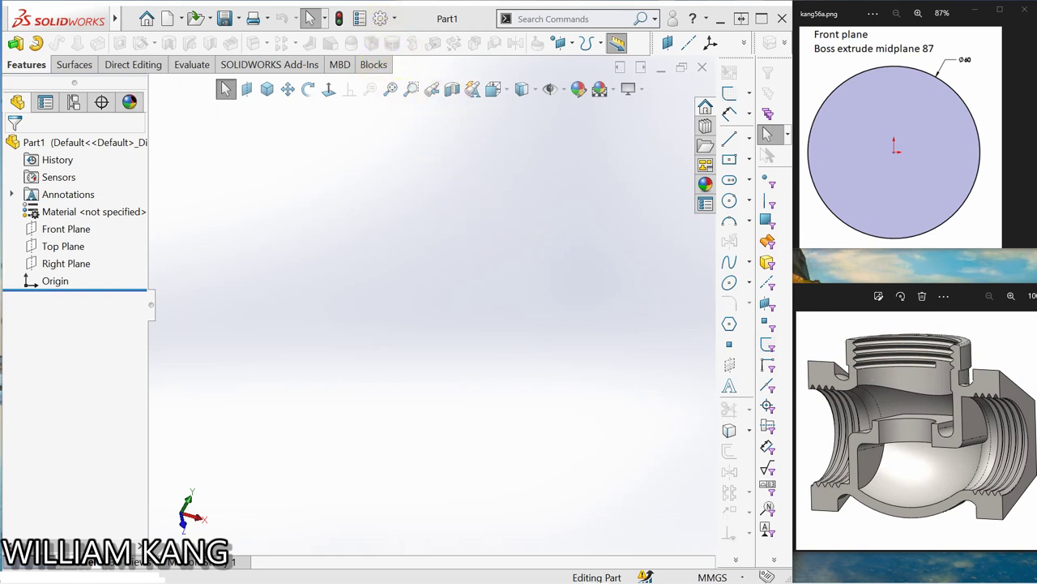
- Review the part's Detailing document properties, then accept and close the options
left_click(380, 19)
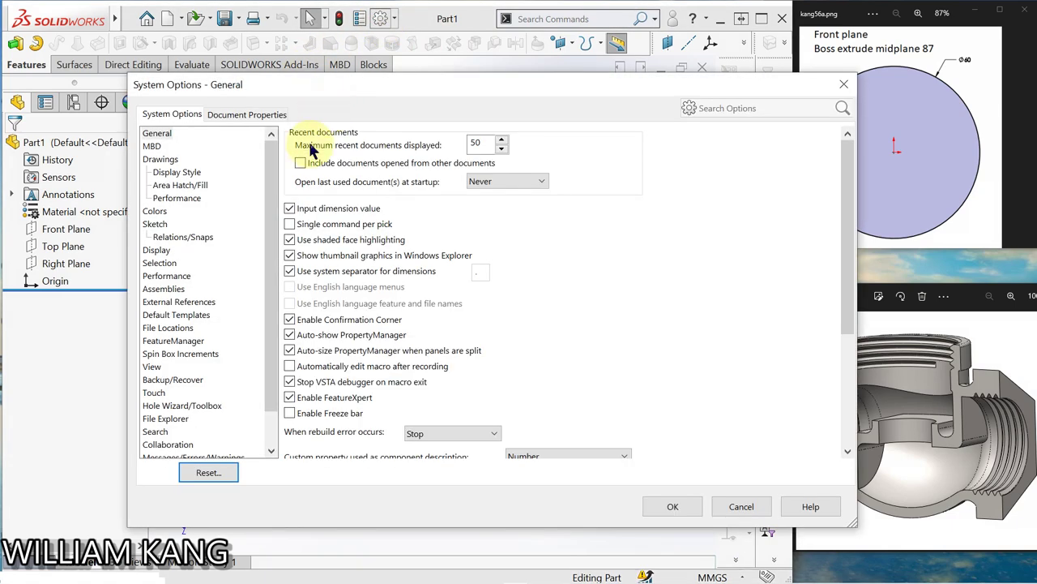
left_click(250, 115)
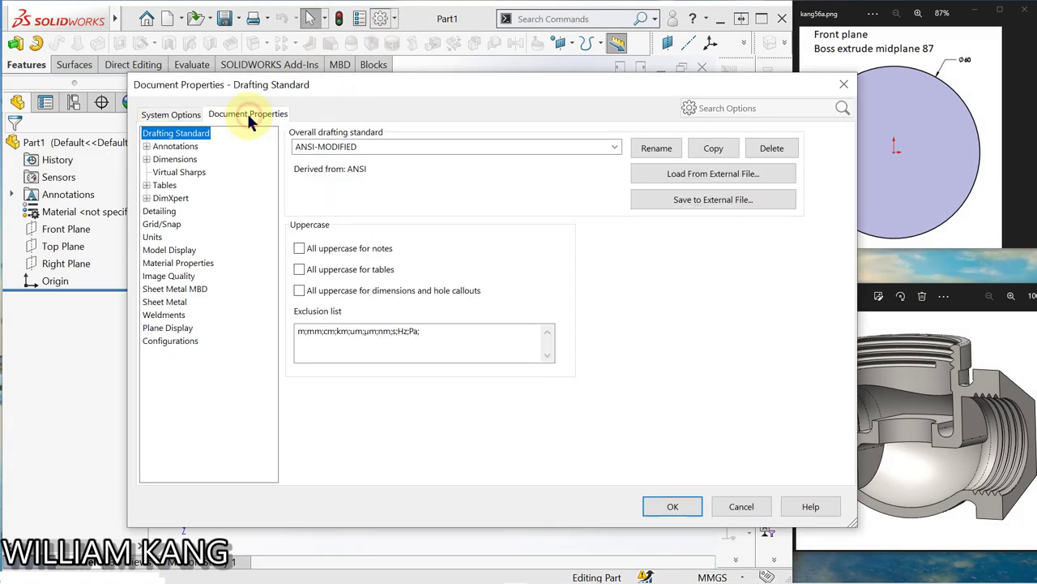
left_click(159, 213)
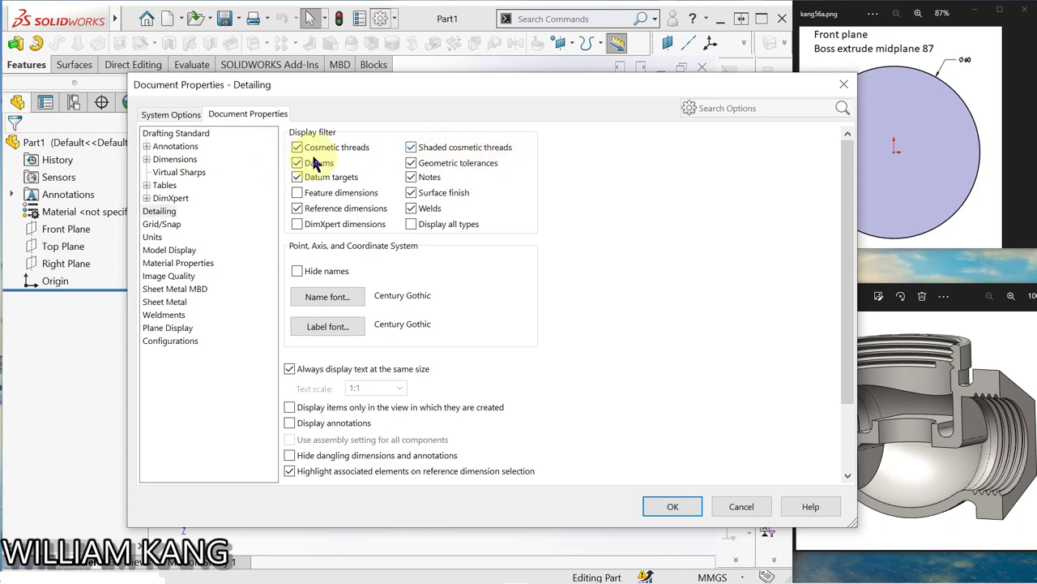
left_click(678, 507)
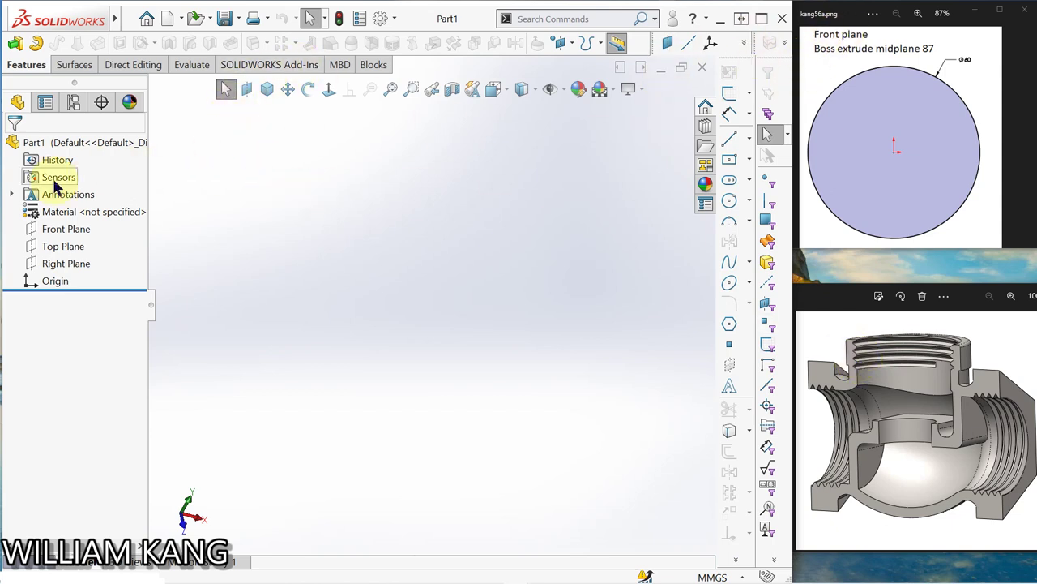
- Start a sketch on the Front Plane and draw a circle centred on the origin
left_click(65, 228)
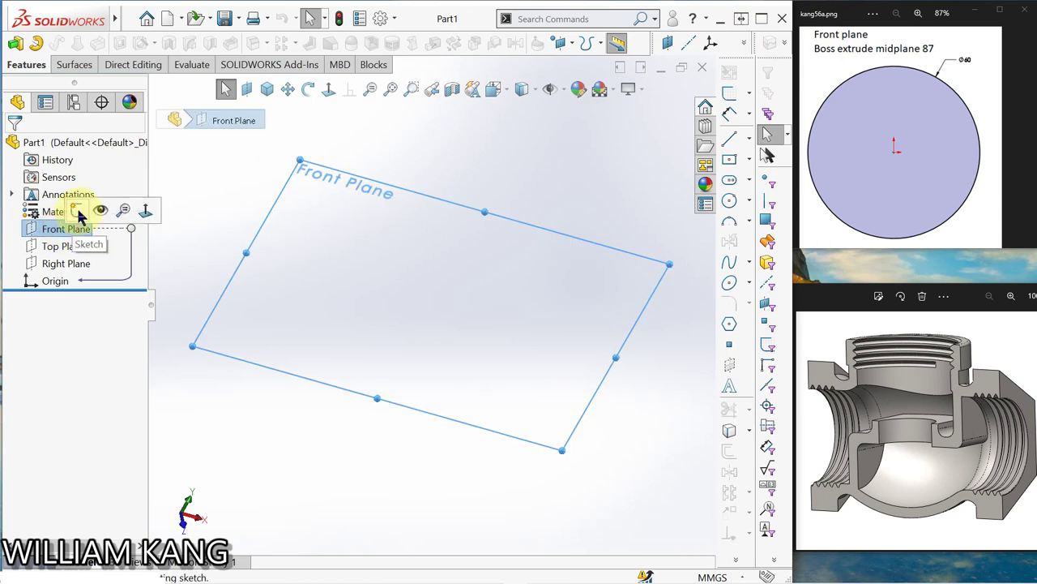
left_click(77, 210)
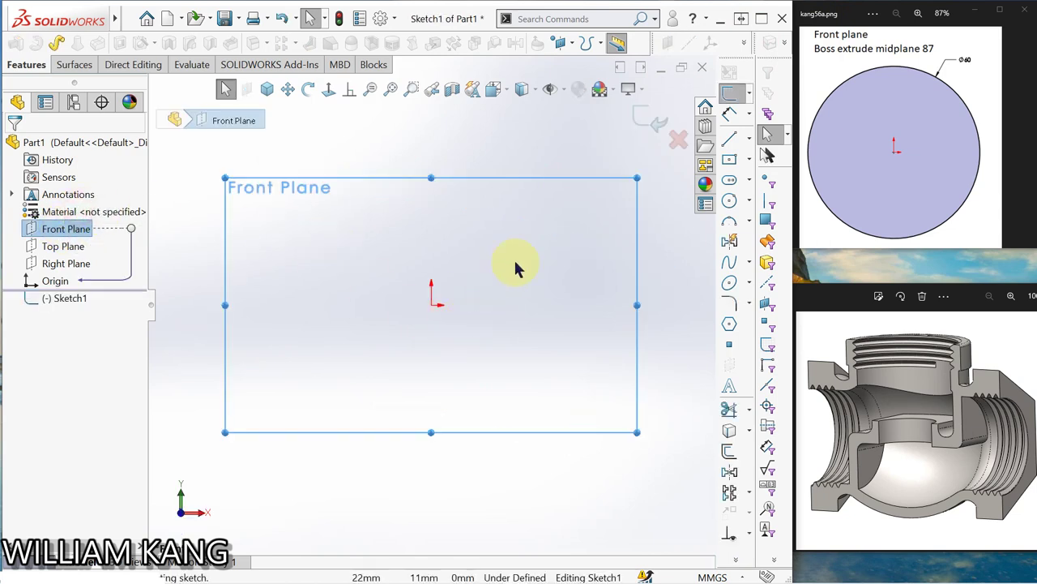
left_click(729, 200)
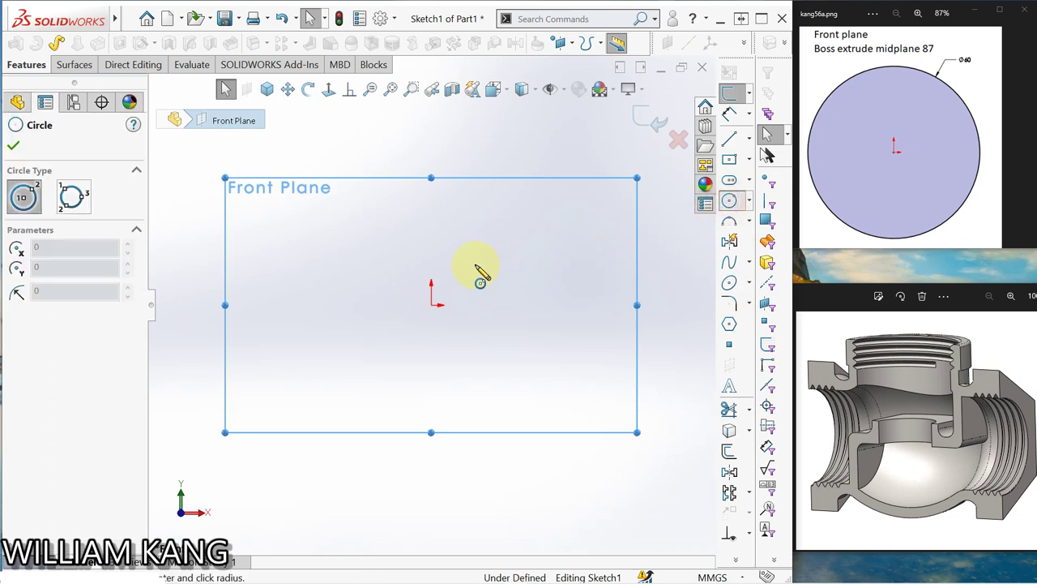
left_click(431, 304)
left_click(495, 334)
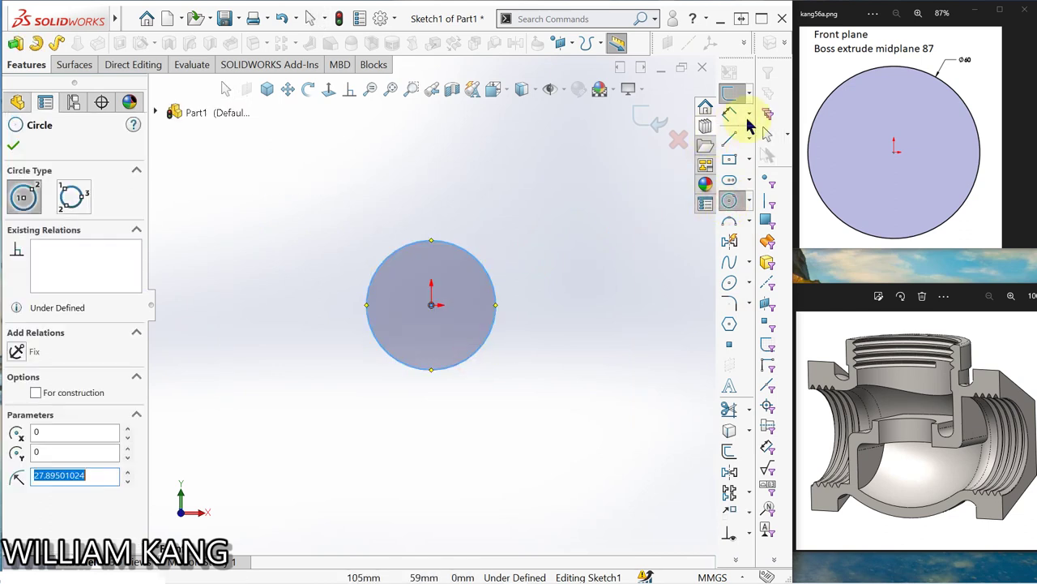
- Dimension the circle's diameter to 60 mm
left_click(731, 115)
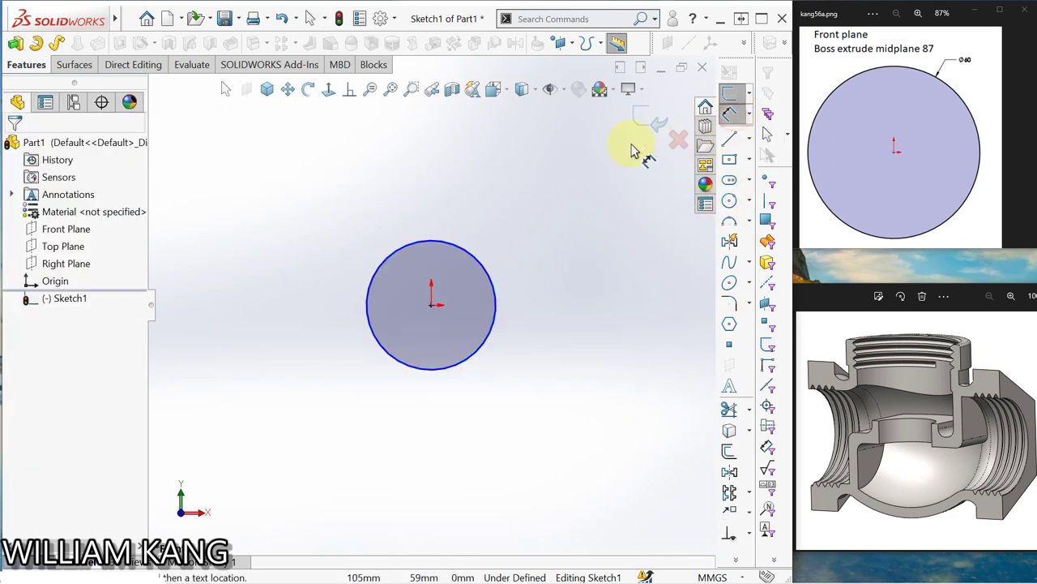
left_click(487, 276)
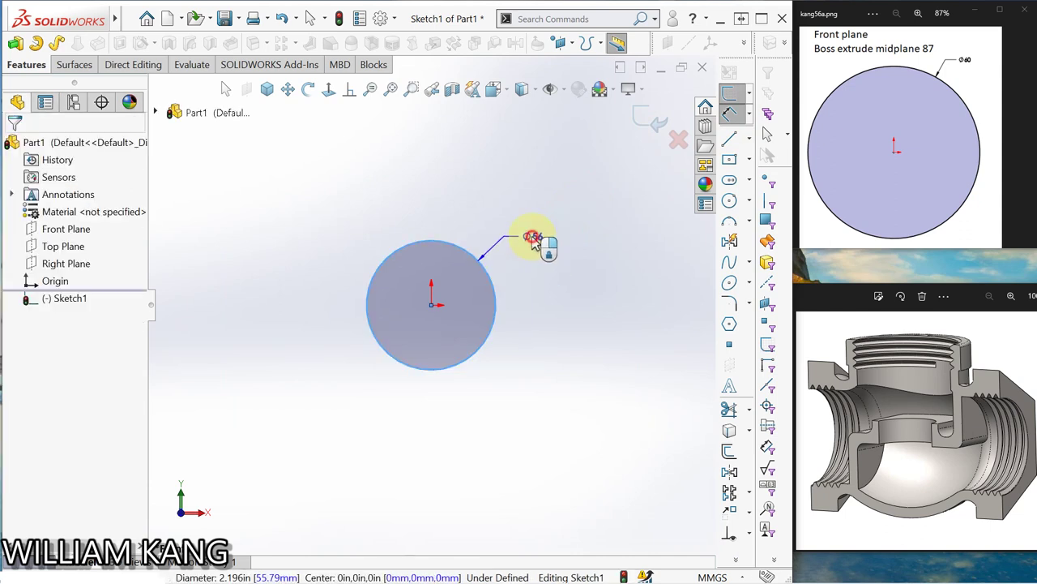
left_click(531, 239)
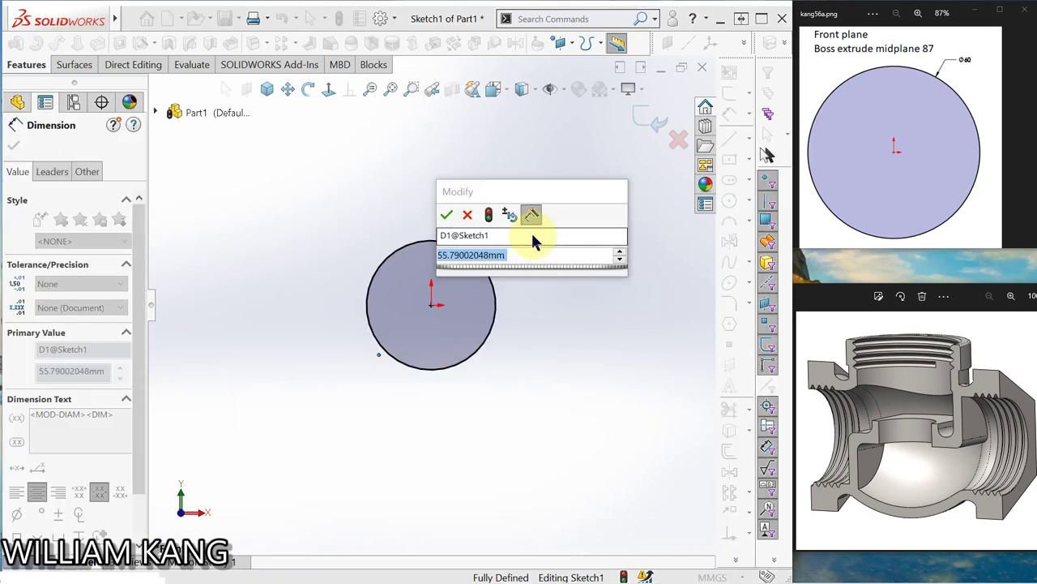
type("60")
key("Return")
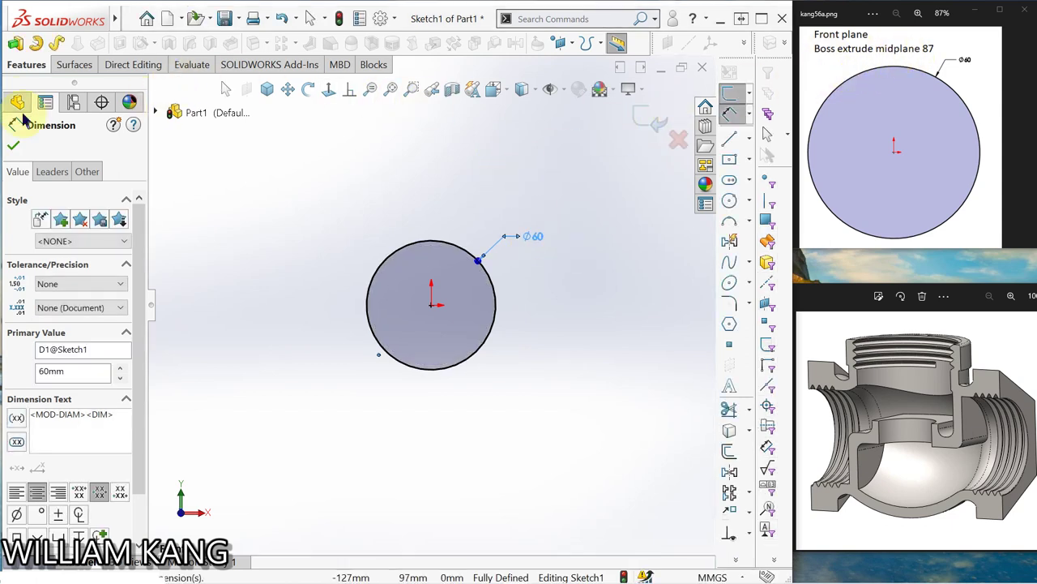
- Extrude the Ø60 circle with a Mid Plane end condition to 87 mm depth
left_click(18, 43)
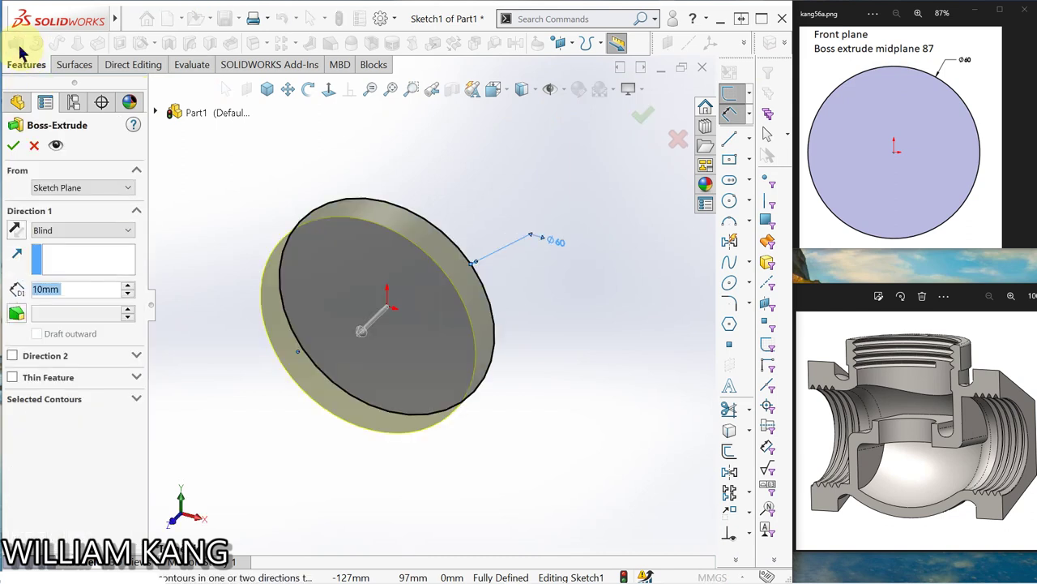
left_click(132, 233)
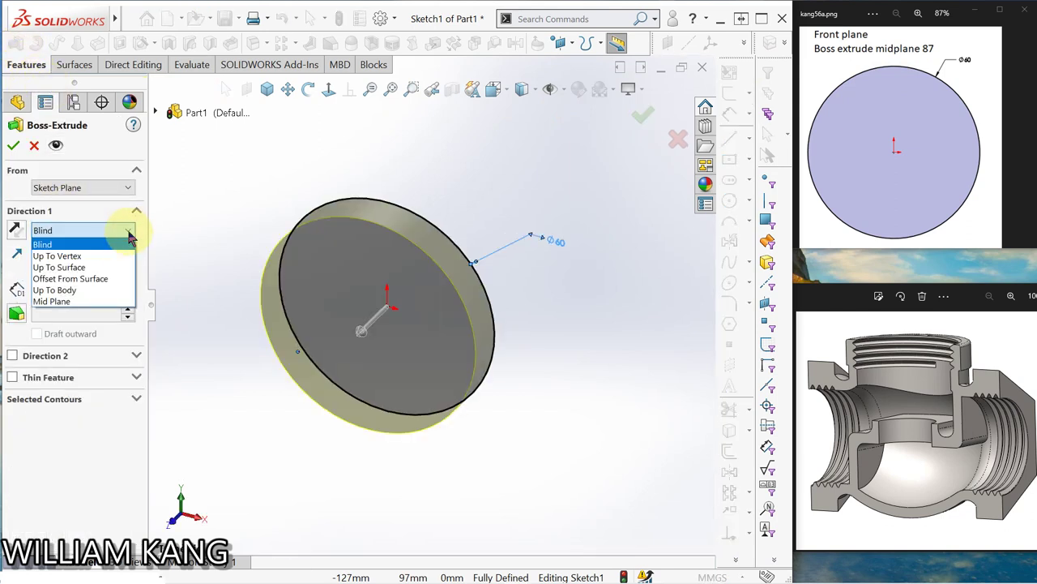
left_click(102, 301)
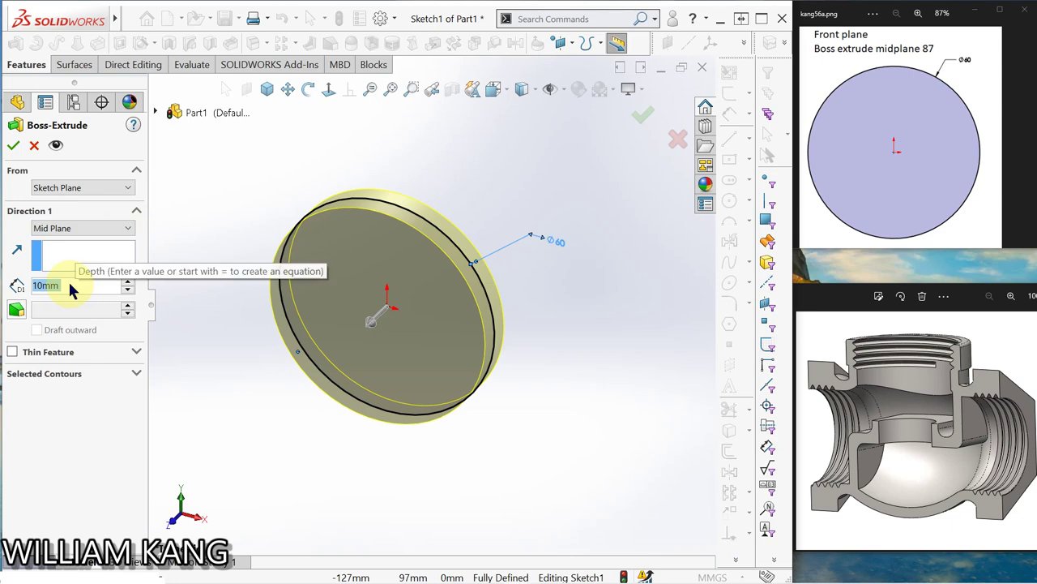
type("87")
key("Return")
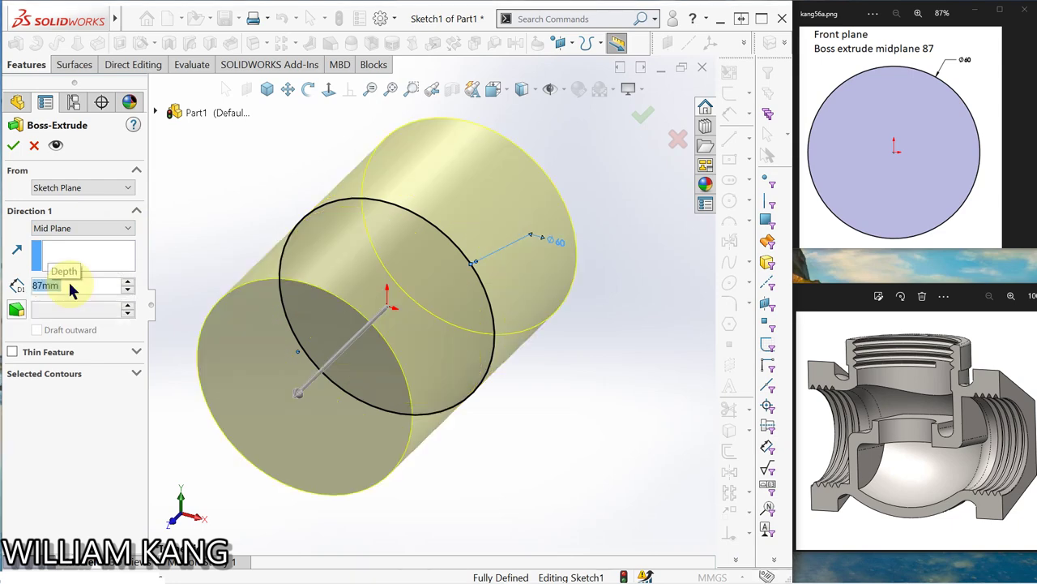
left_click(17, 145)
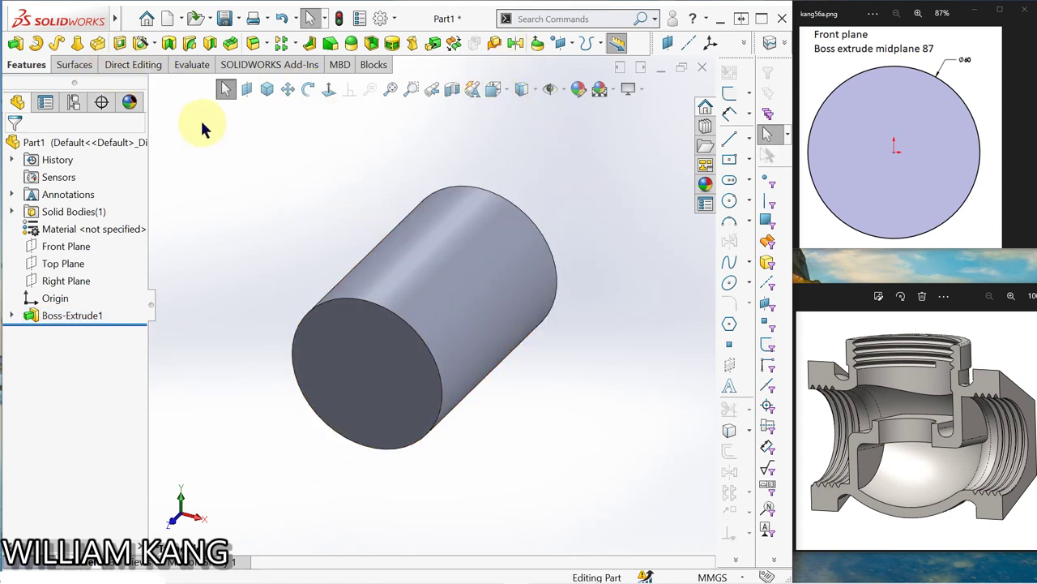
- Show the kang56b.png Right Plane reference and narrow the SOLIDWORKS window beside it
left_click(1014, 138)
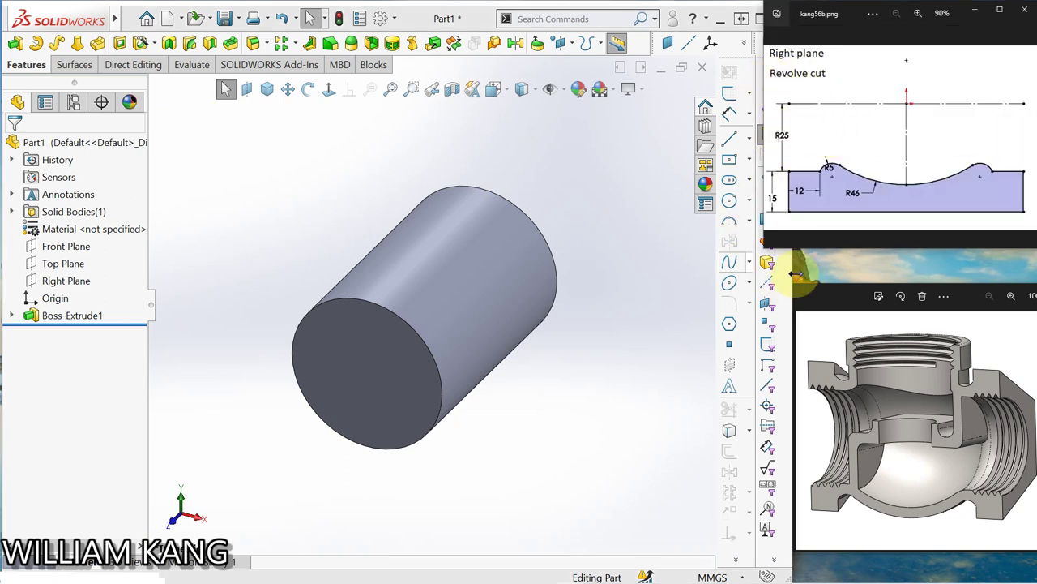
left_click_drag(792, 276, 755, 268)
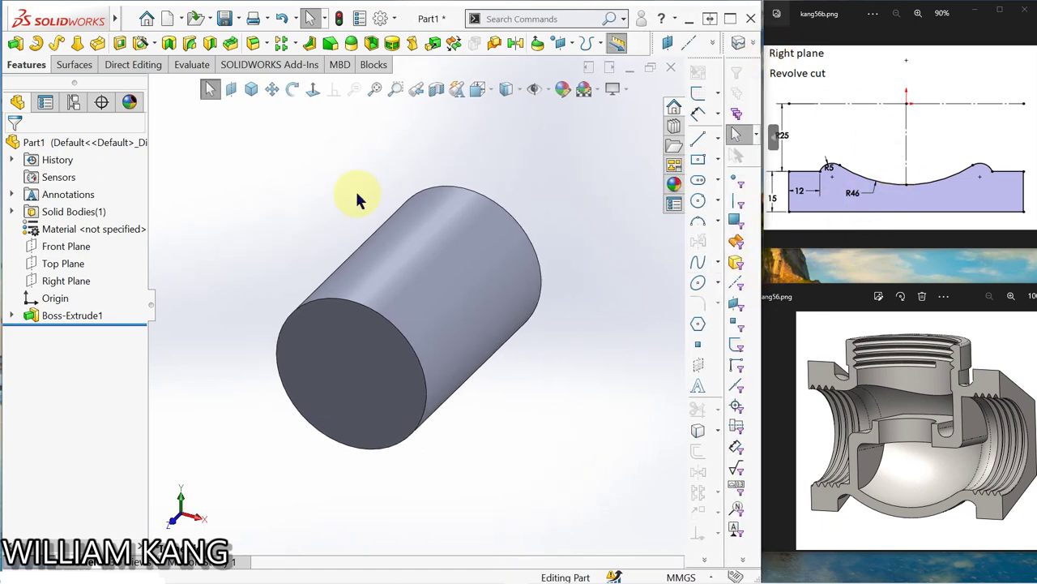
- Start a Right Plane sketch and draw a horizontal centerline along the cylinder's axis
left_click(74, 282)
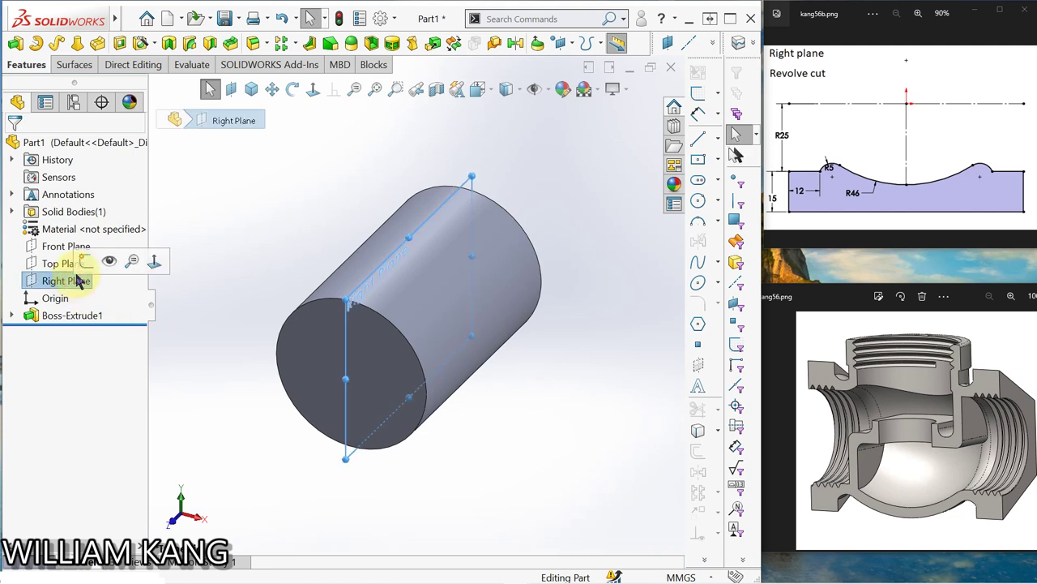
left_click(89, 280)
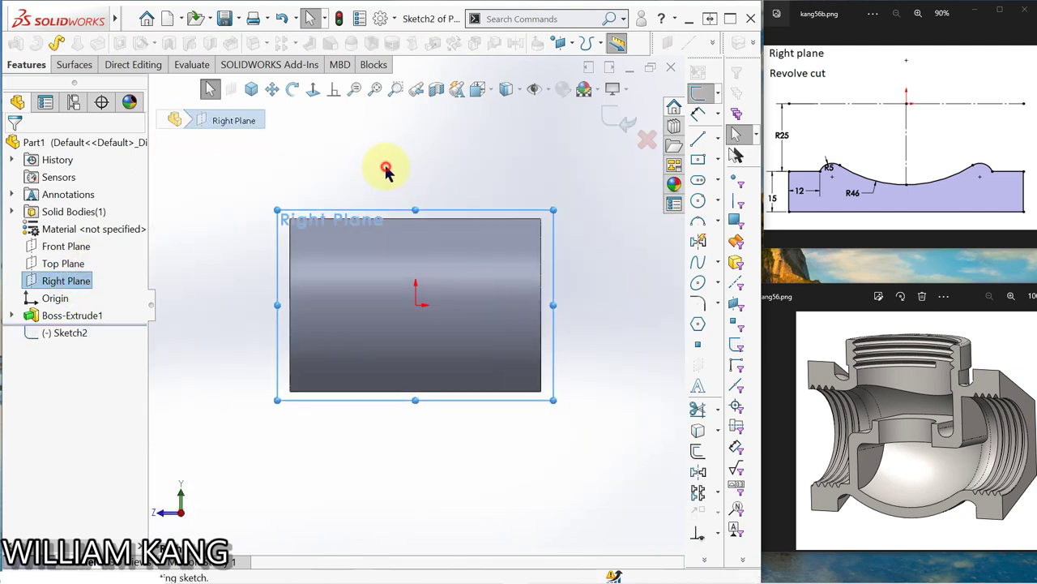
left_click(386, 171)
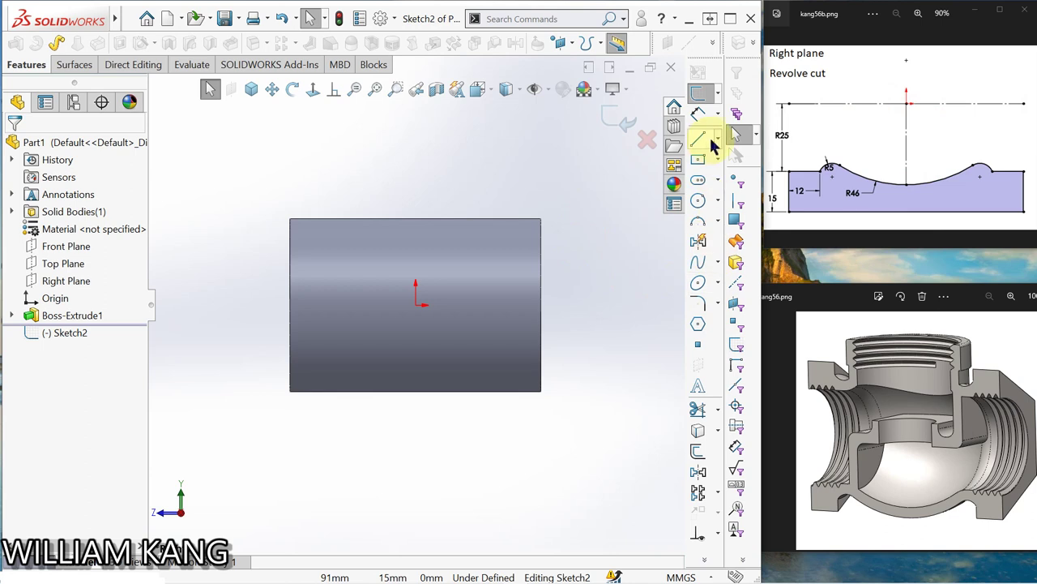
left_click(718, 142)
left_click(730, 157)
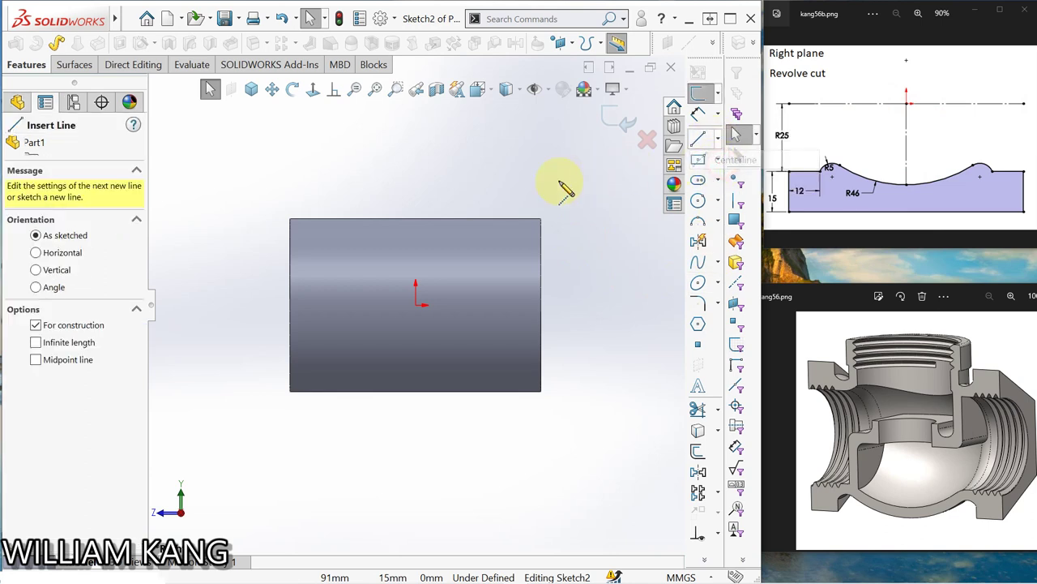
left_click(291, 306)
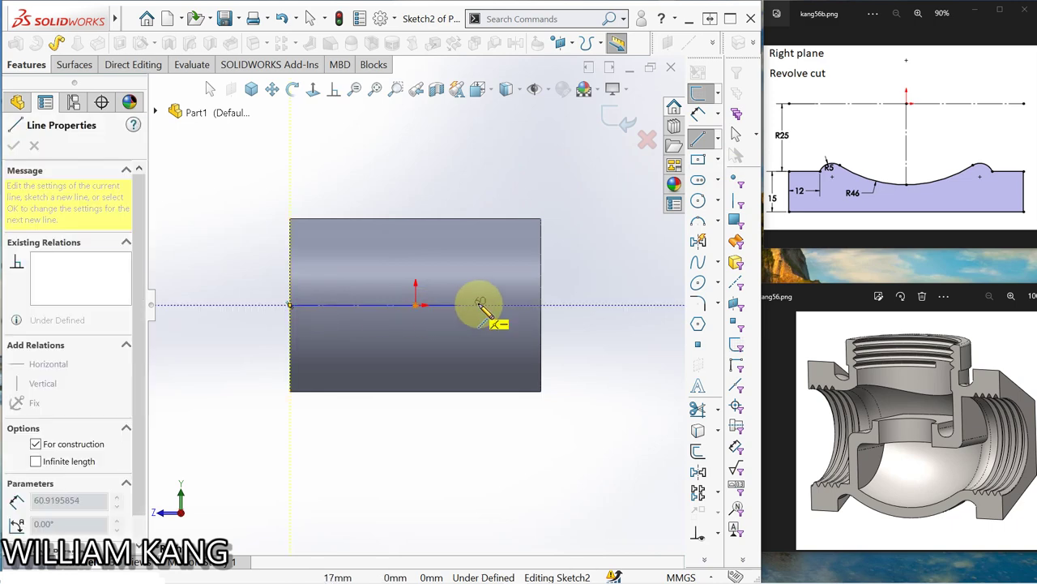
left_click(540, 306)
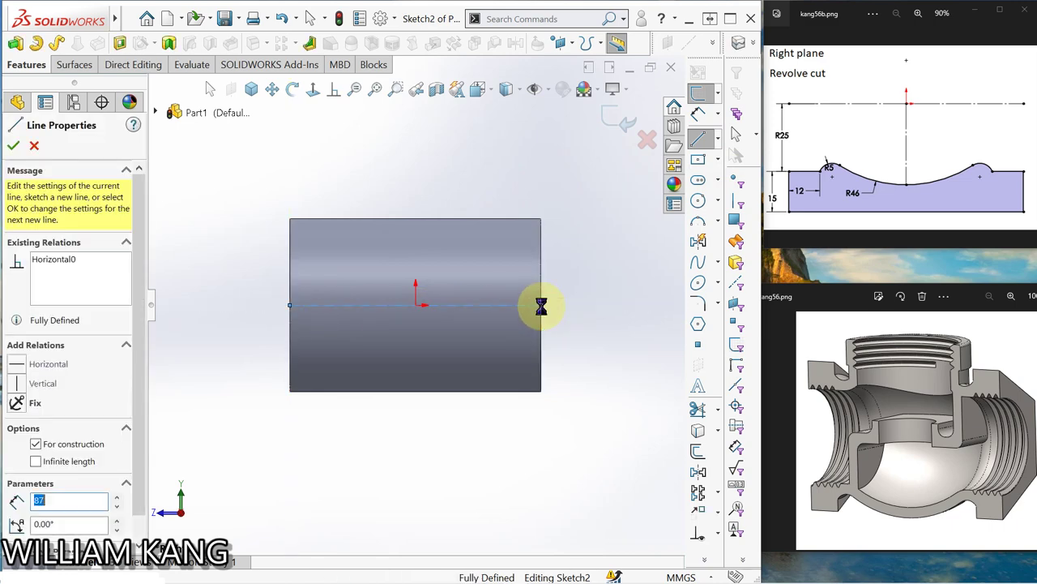
key("Escape")
- Draw a vertical centerline from the origin down to the cylinder's bottom edge
left_click(718, 142)
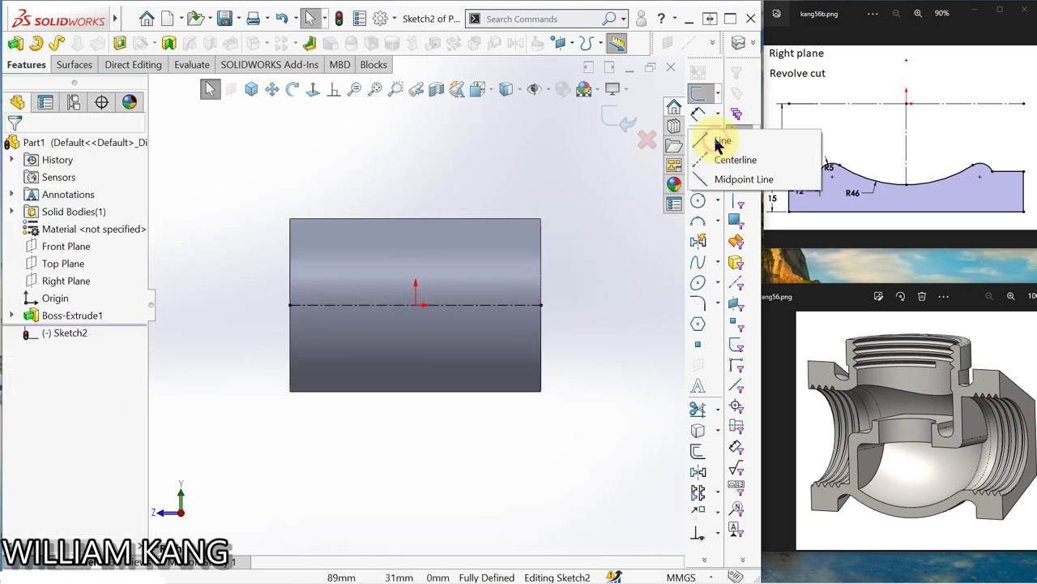
left_click(719, 159)
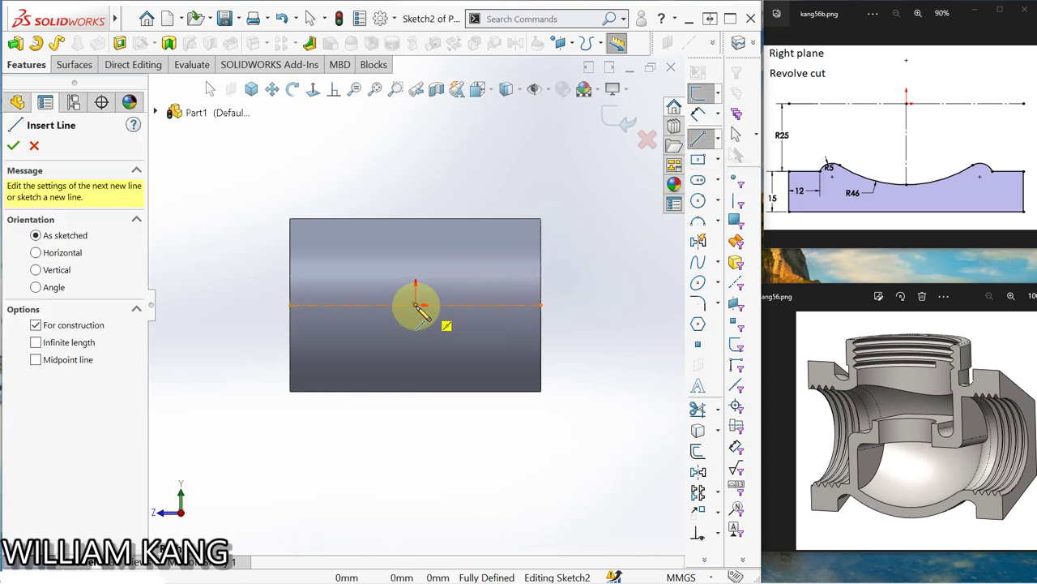
left_click(416, 306)
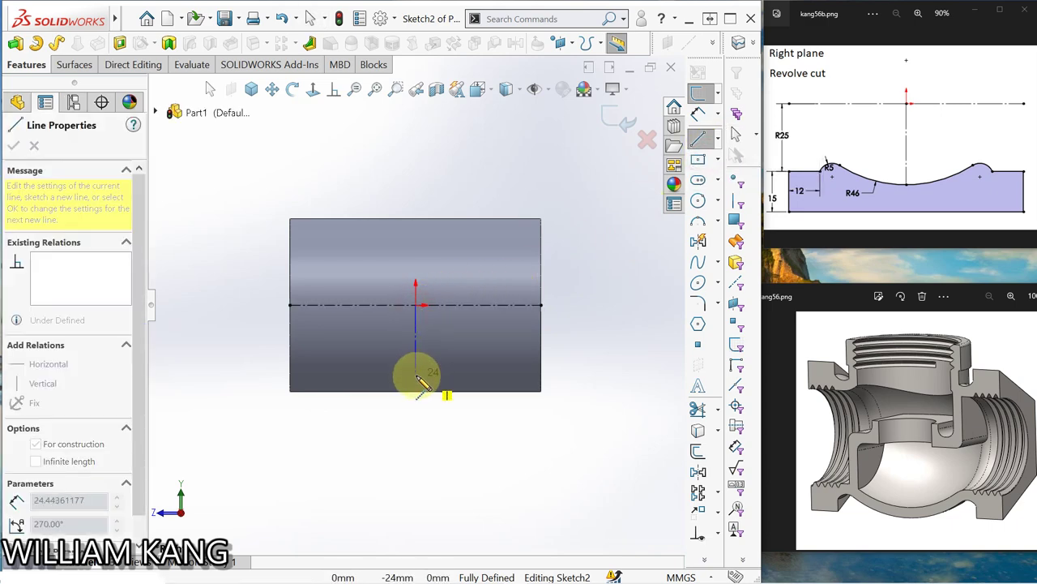
left_click(415, 375)
key("Escape")
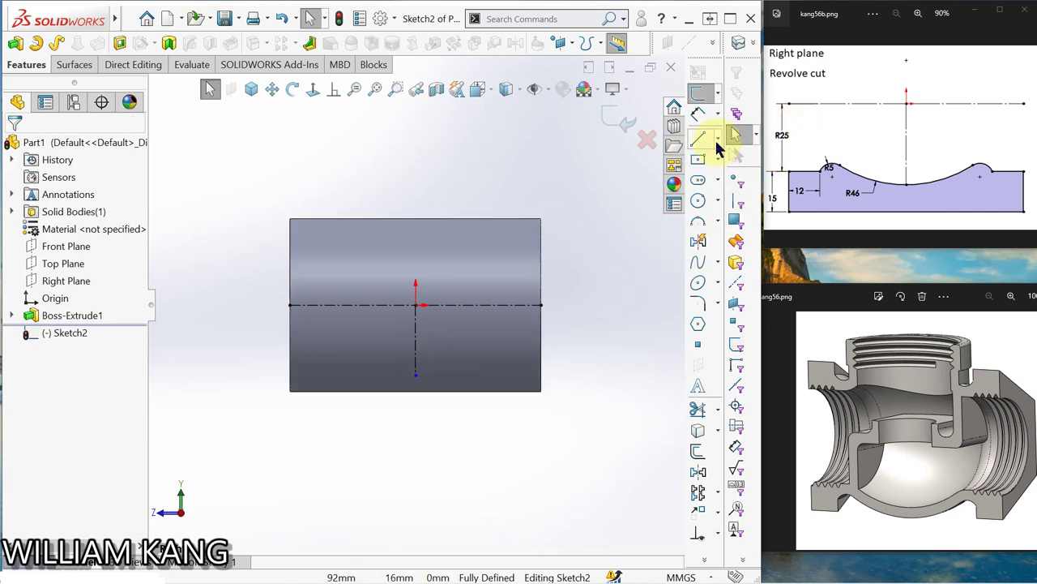
- Draw an 87 mm construction line along the cylinder's bottom edge
left_click(718, 140)
left_click(709, 159)
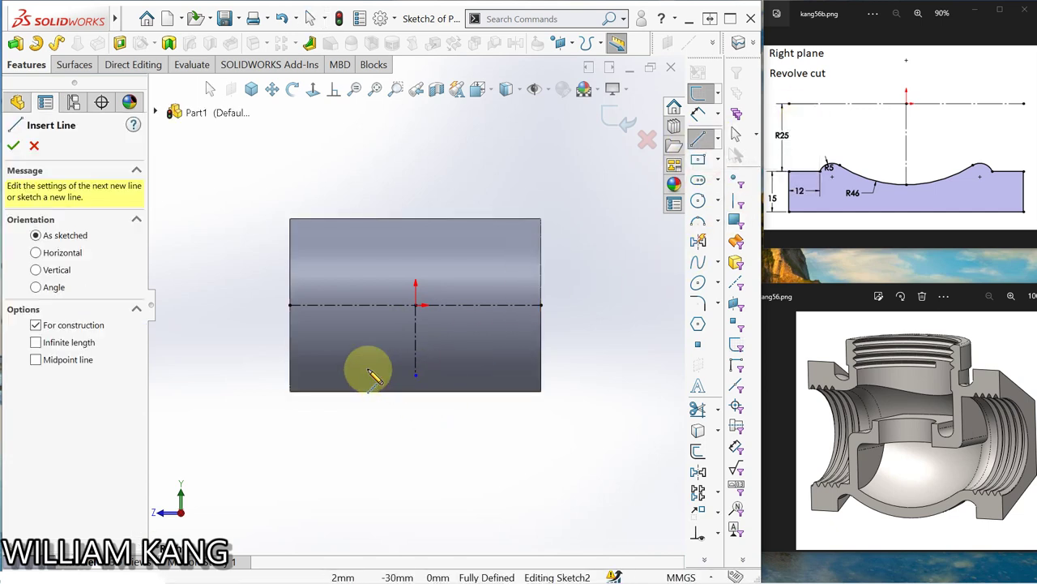
left_click(291, 391)
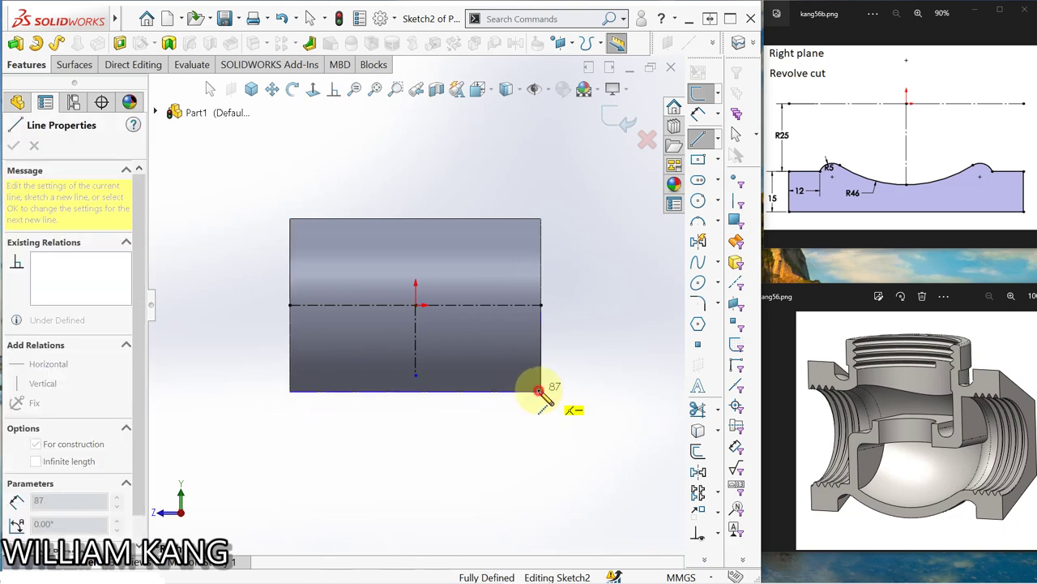
left_click(541, 392)
key("Escape")
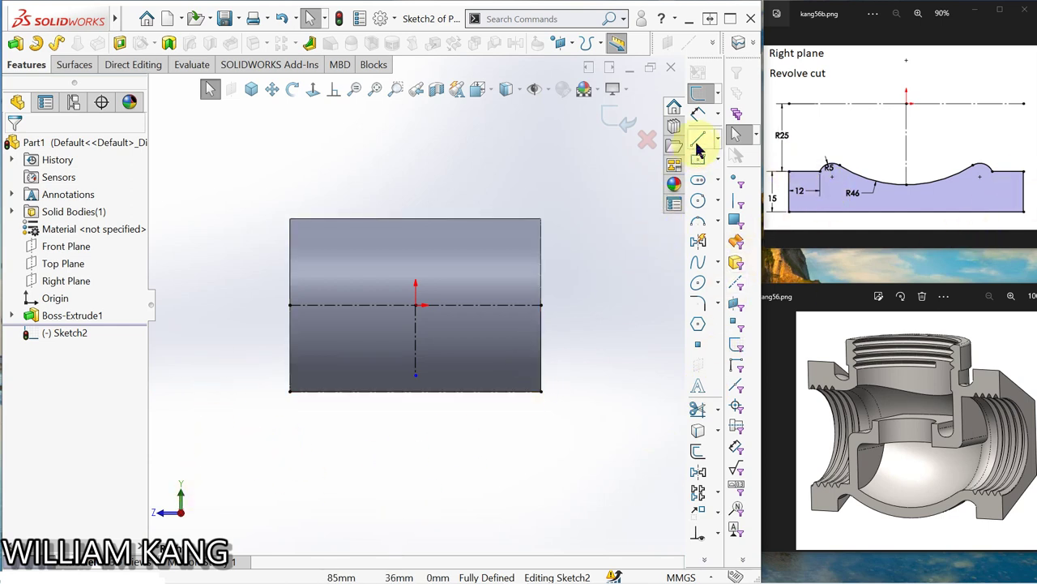
- Draw the U-shaped outline below the cylinder, ending in a short right-hand ledge
key("l")
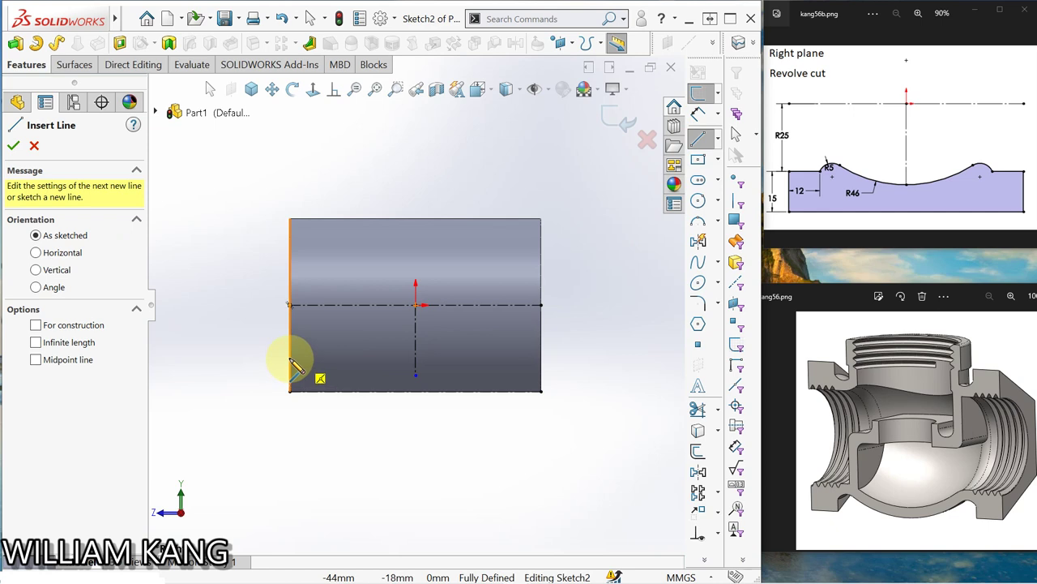
left_click(290, 358)
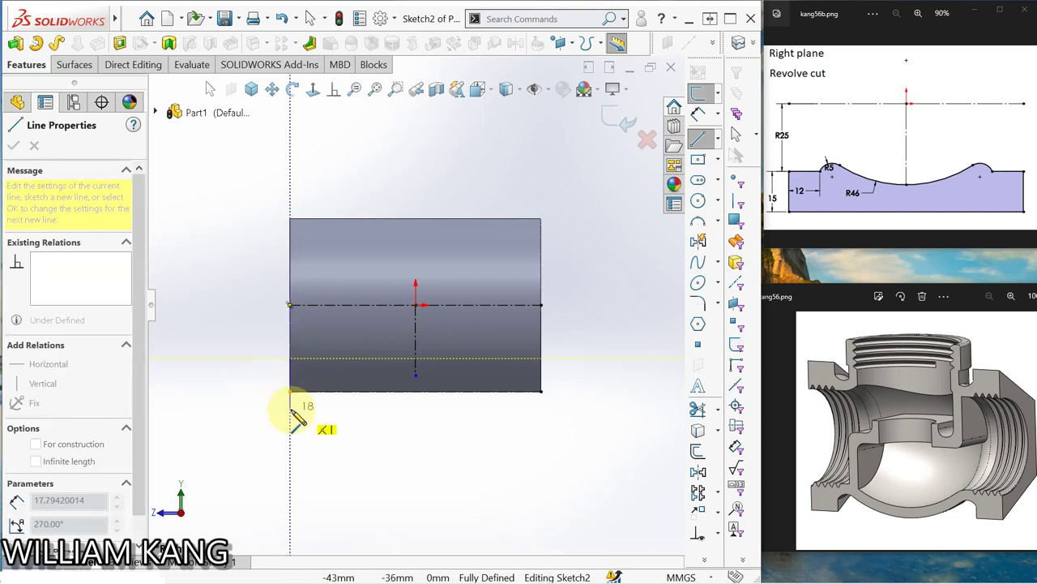
left_click(290, 408)
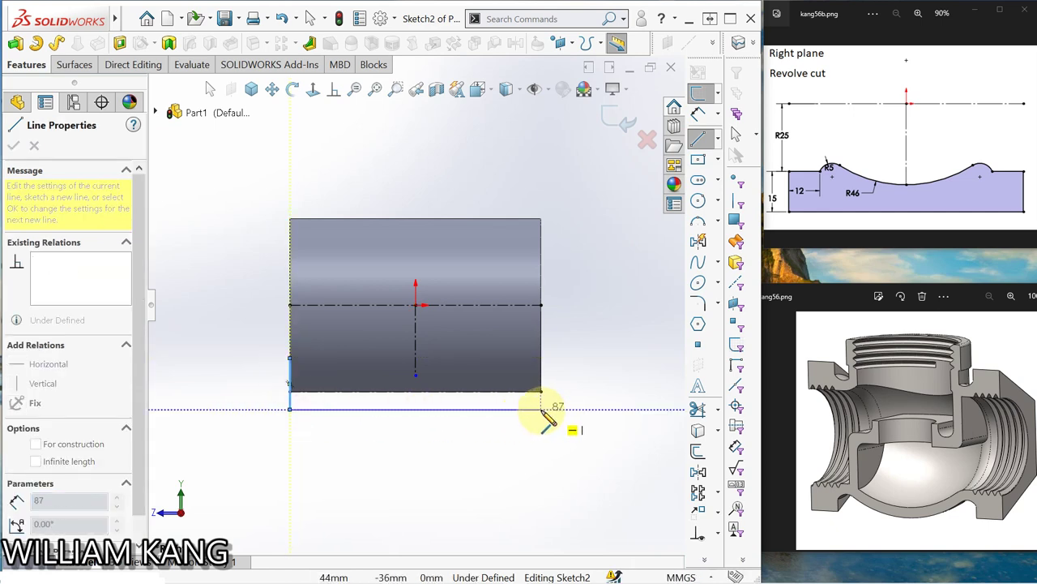
left_click(541, 409)
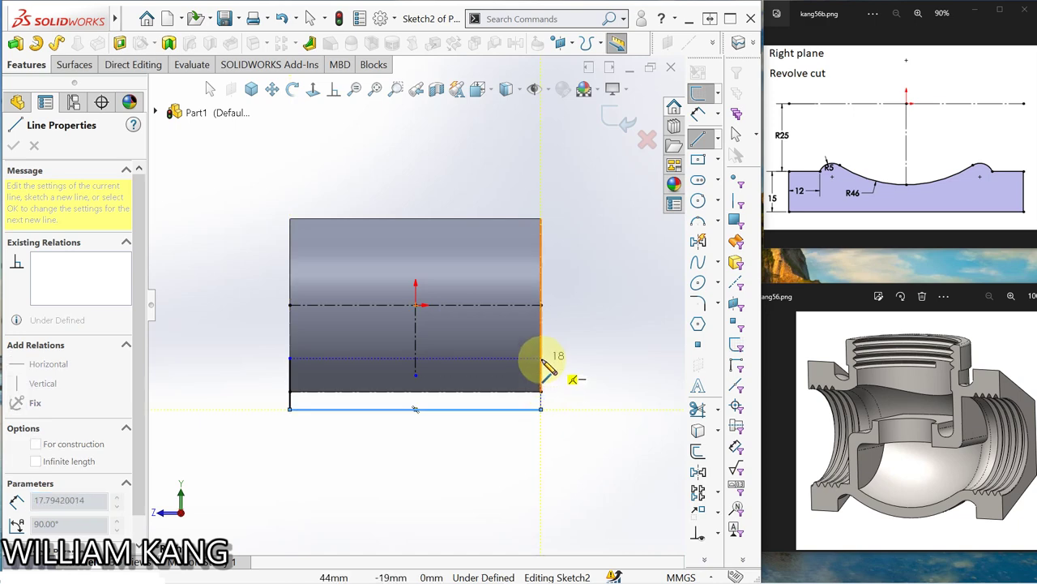
left_click(541, 357)
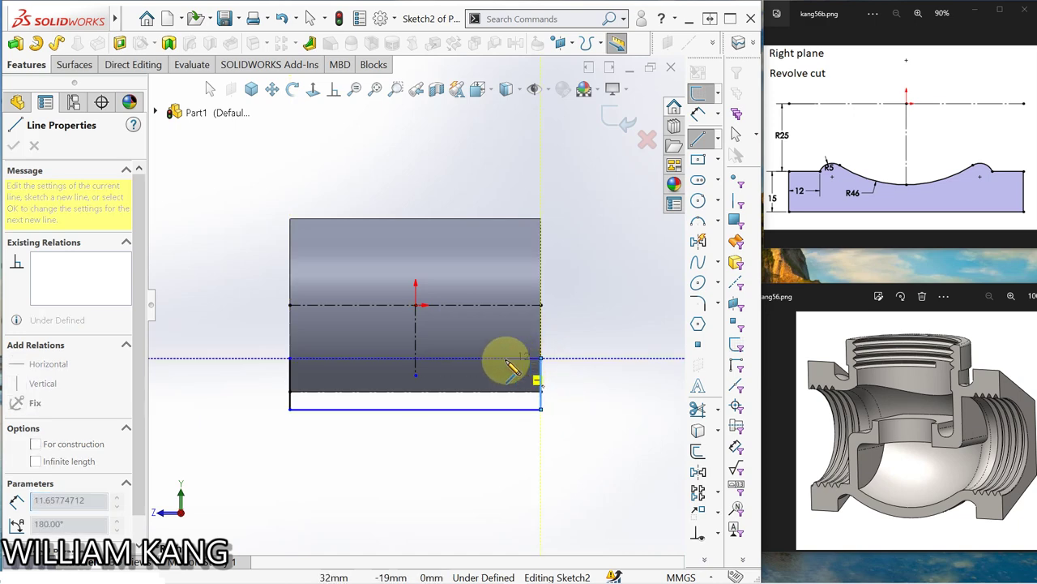
left_click(495, 358)
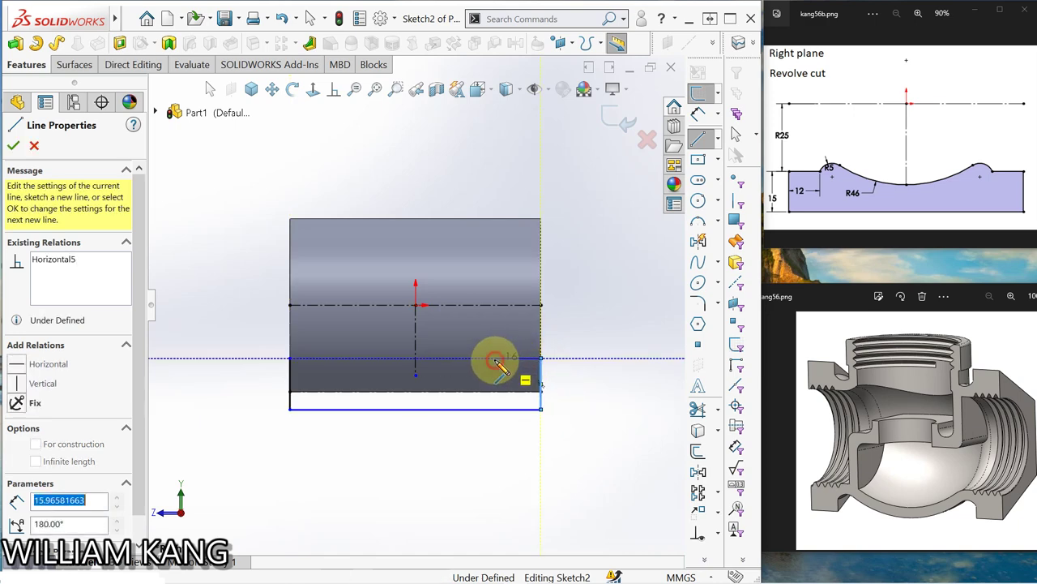
key("Escape")
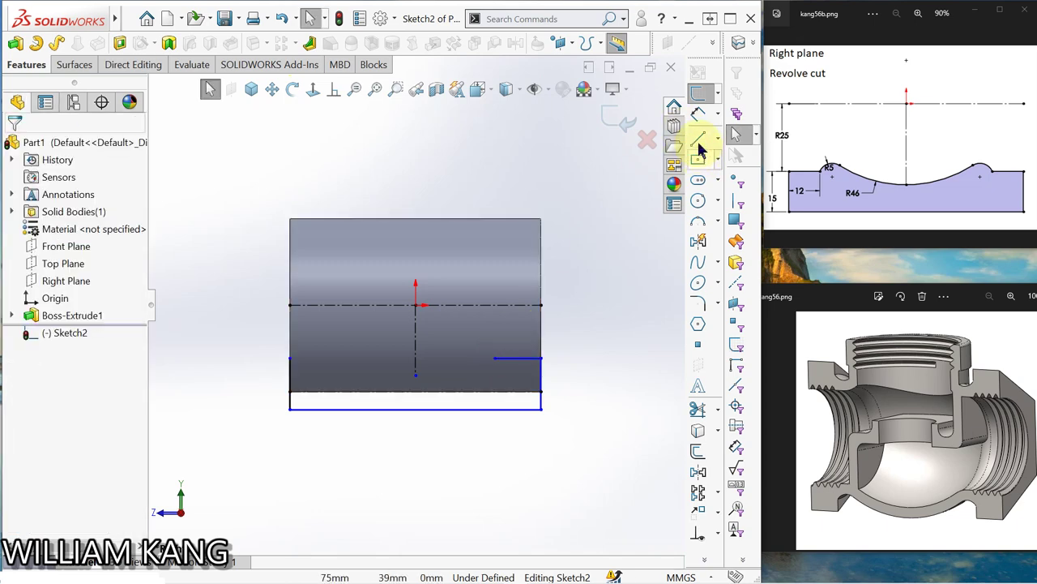
- Draw the matching short ledge inward from the cylinder's left edge
left_click(698, 139)
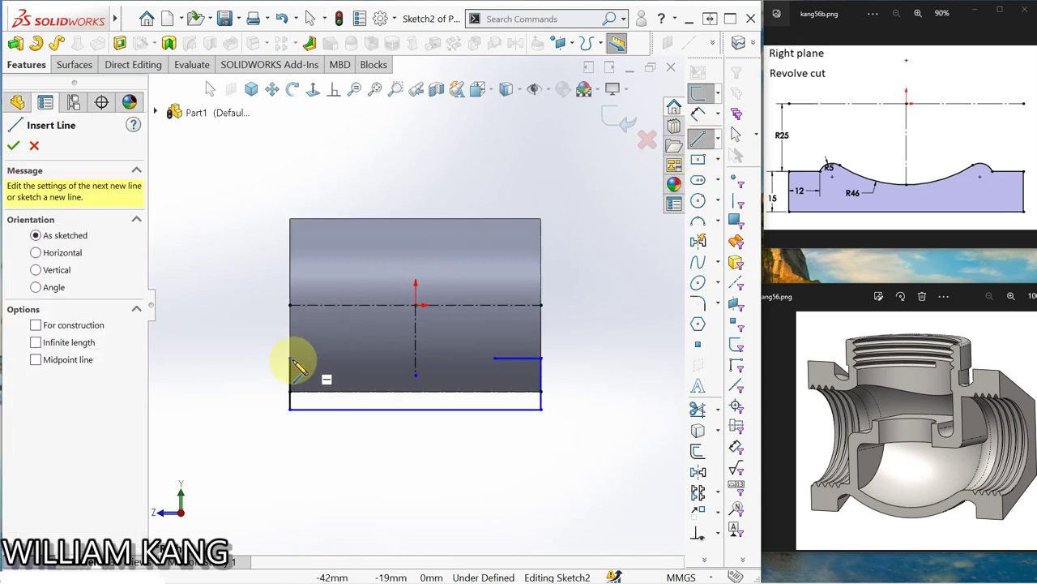
left_click_drag(291, 357, 336, 358)
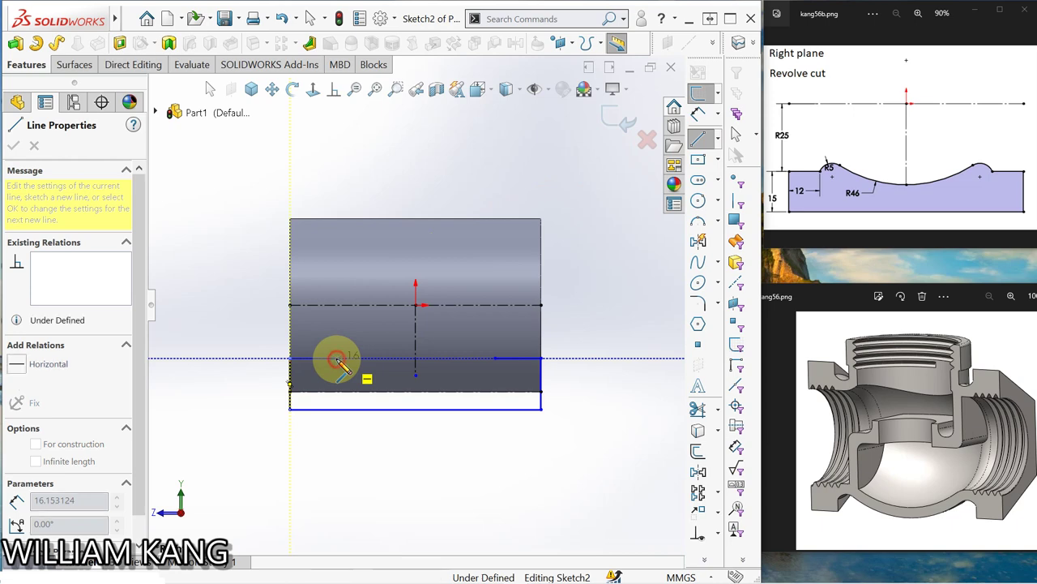
key("Escape")
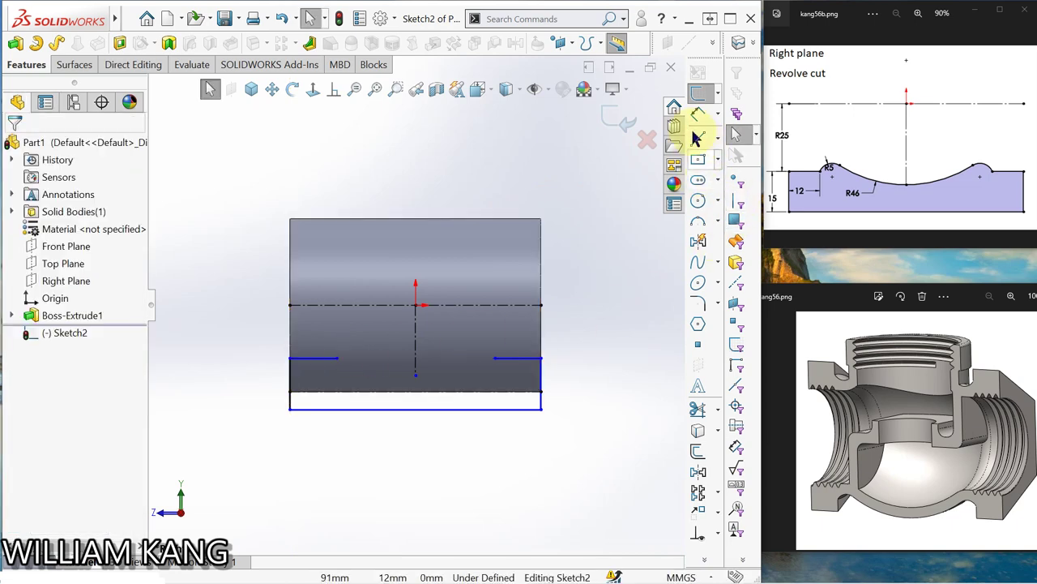
left_click(699, 114)
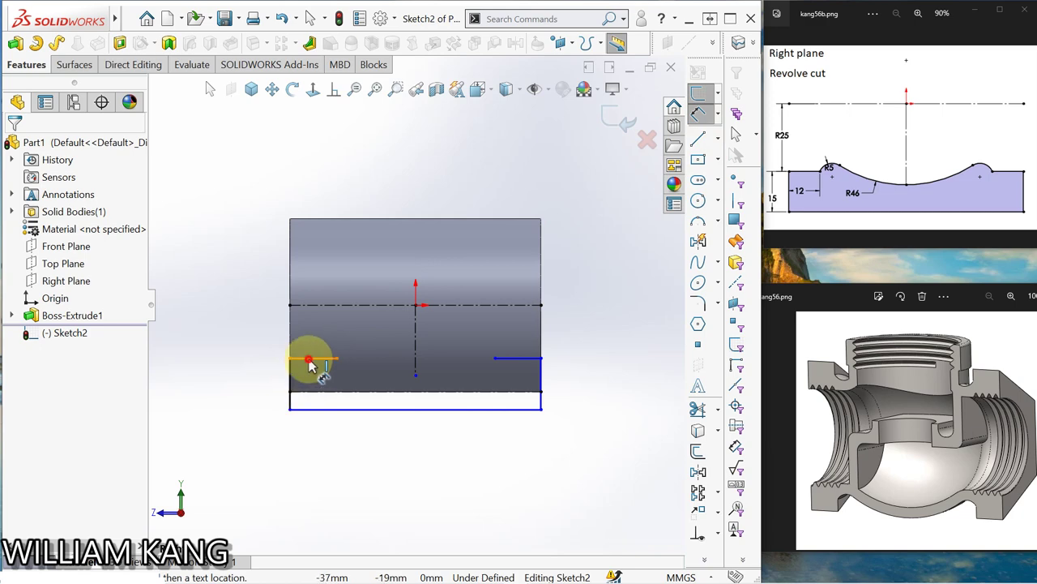
- Dimension the left ledge 25 mm below the axis and 15 mm above the bottom line
left_click(309, 361)
left_click(317, 307)
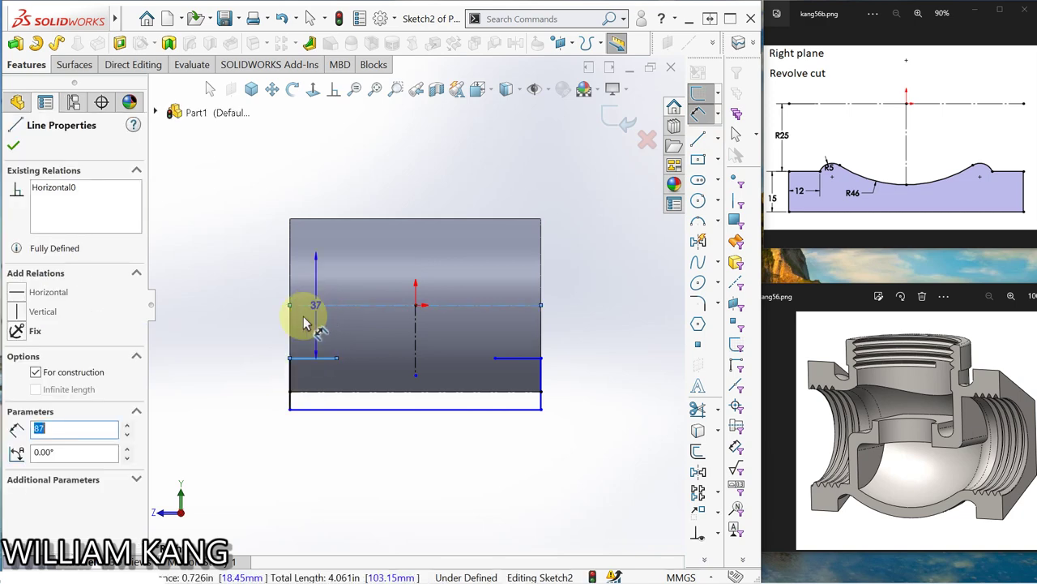
left_click(265, 337)
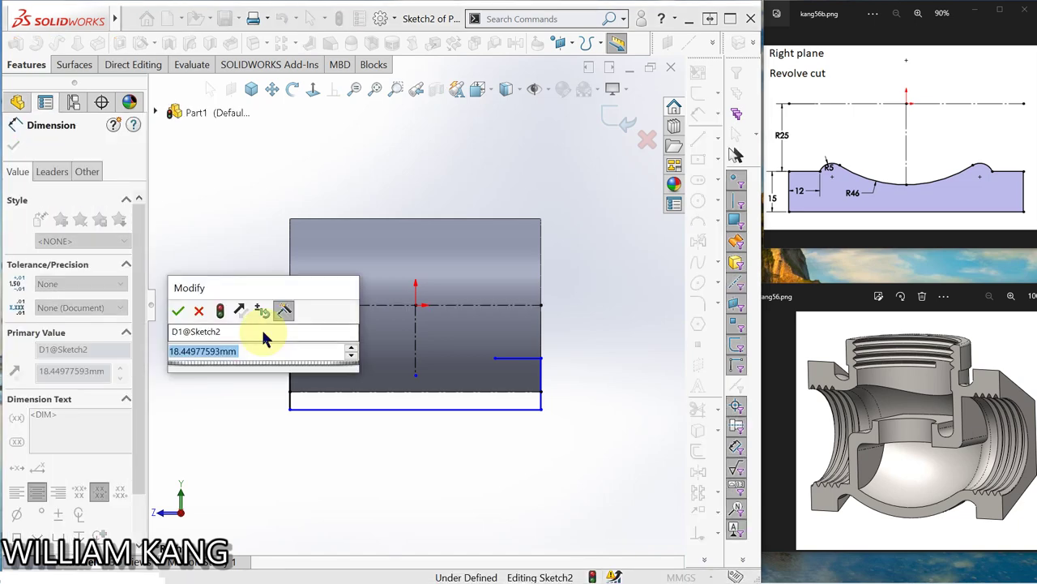
type("25")
key("Return")
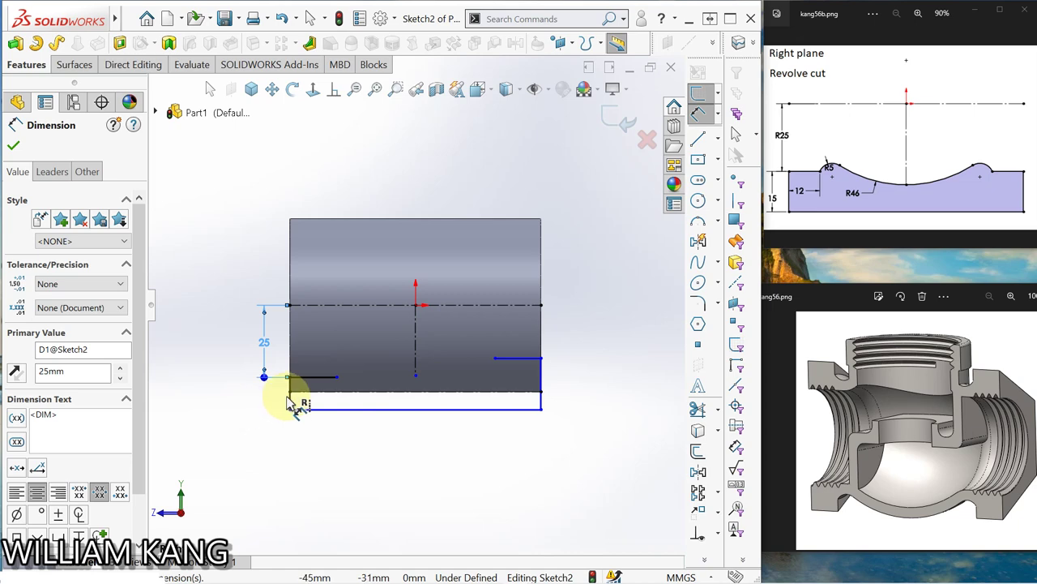
left_click(290, 402)
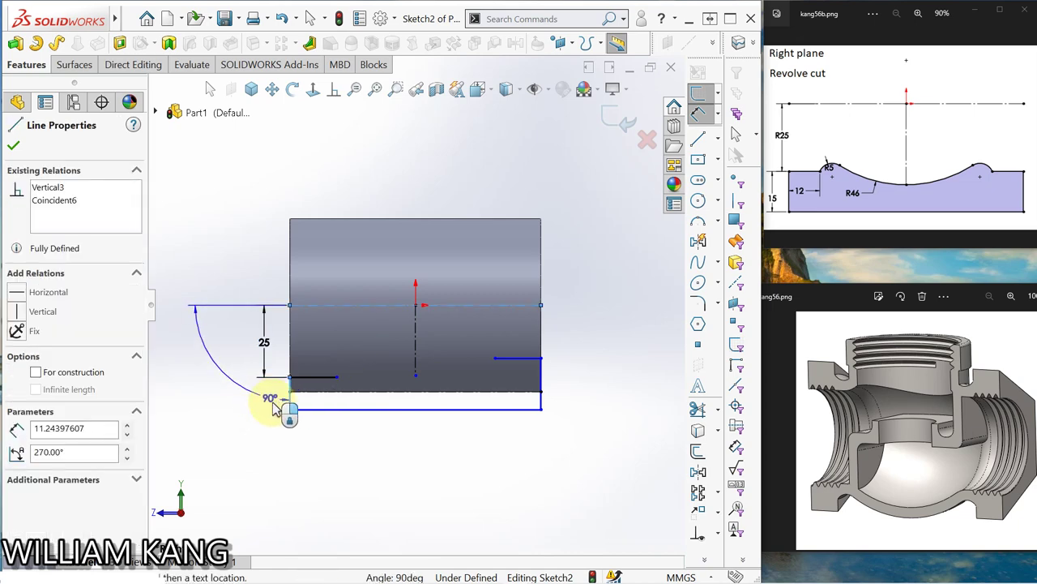
key("Escape")
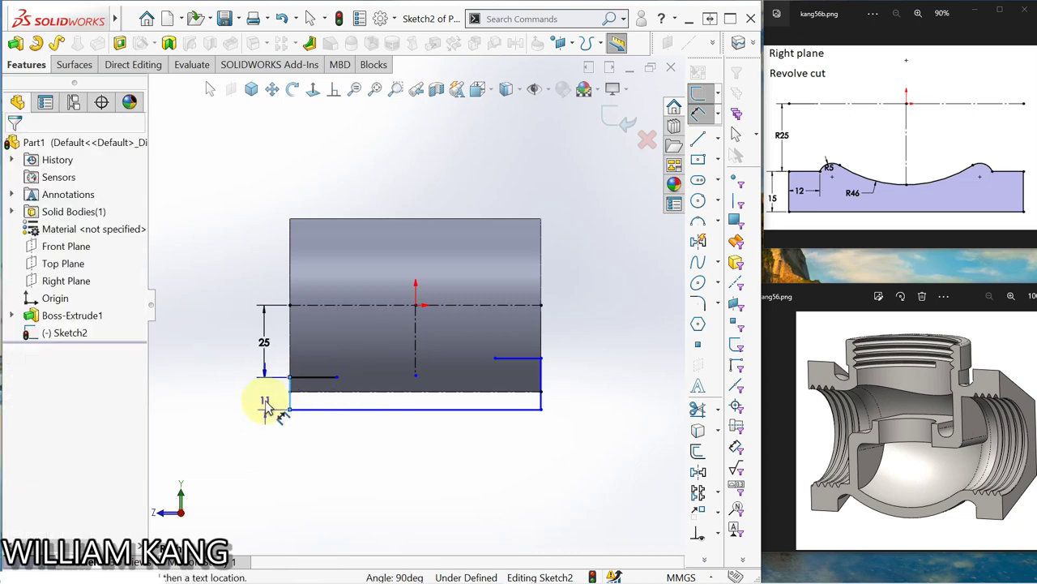
left_click(264, 405)
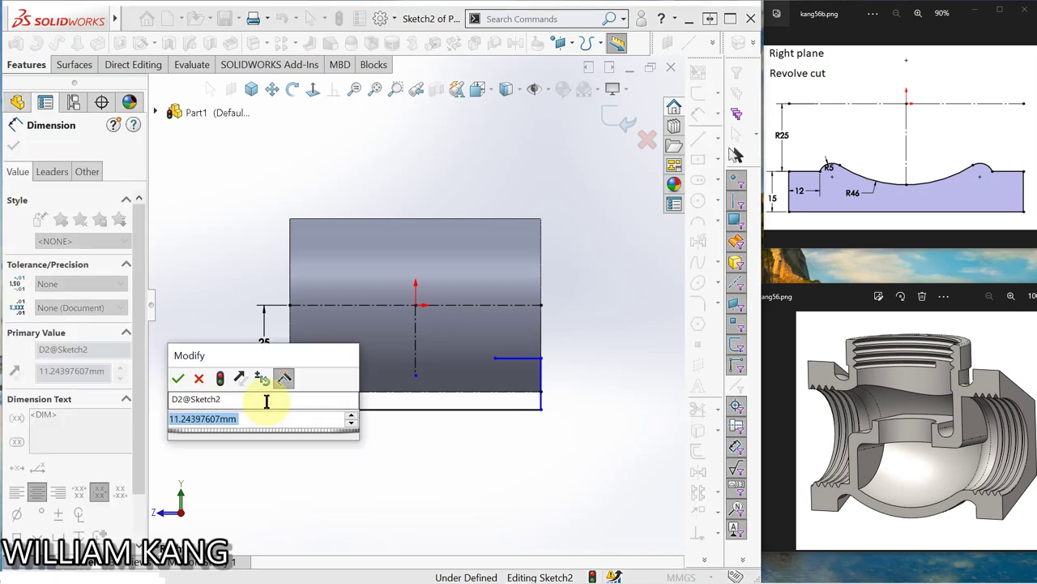
type("15")
key("Return")
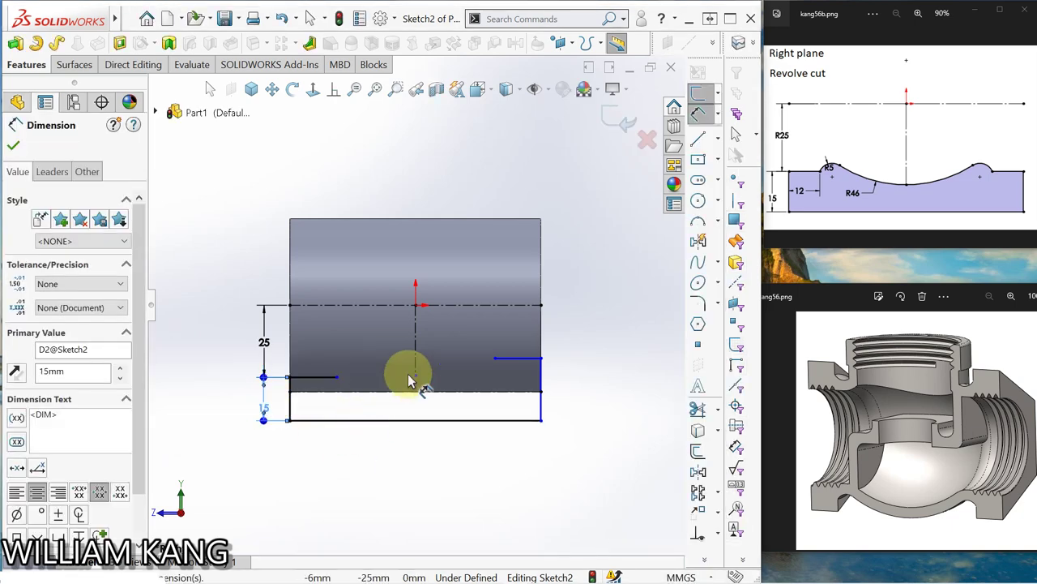
- Set both the left and right ledge lengths to 12 mm
left_click(304, 384)
left_click(313, 376)
left_click(316, 369)
type("1")
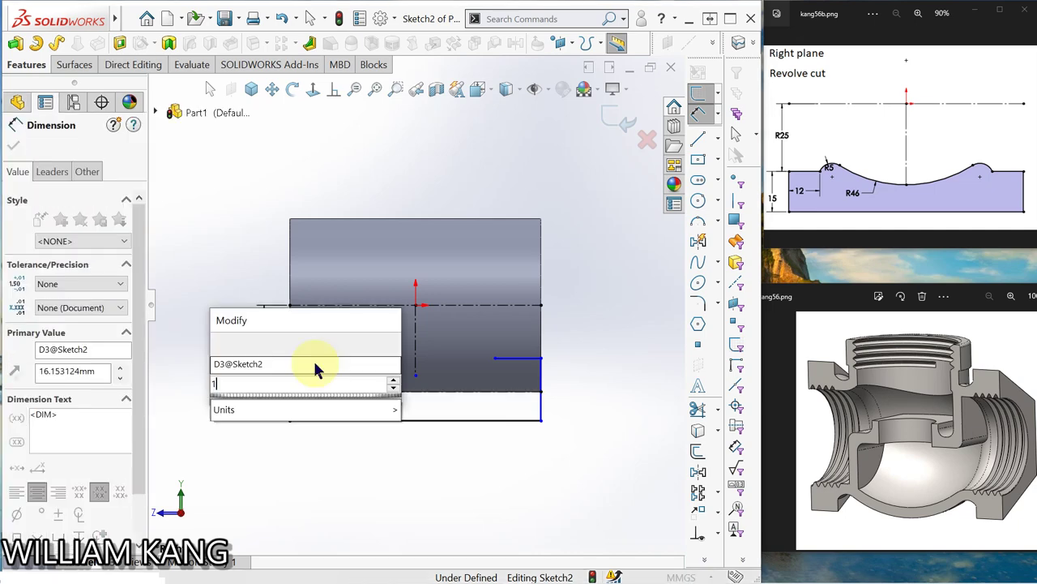
type("2")
key("Return")
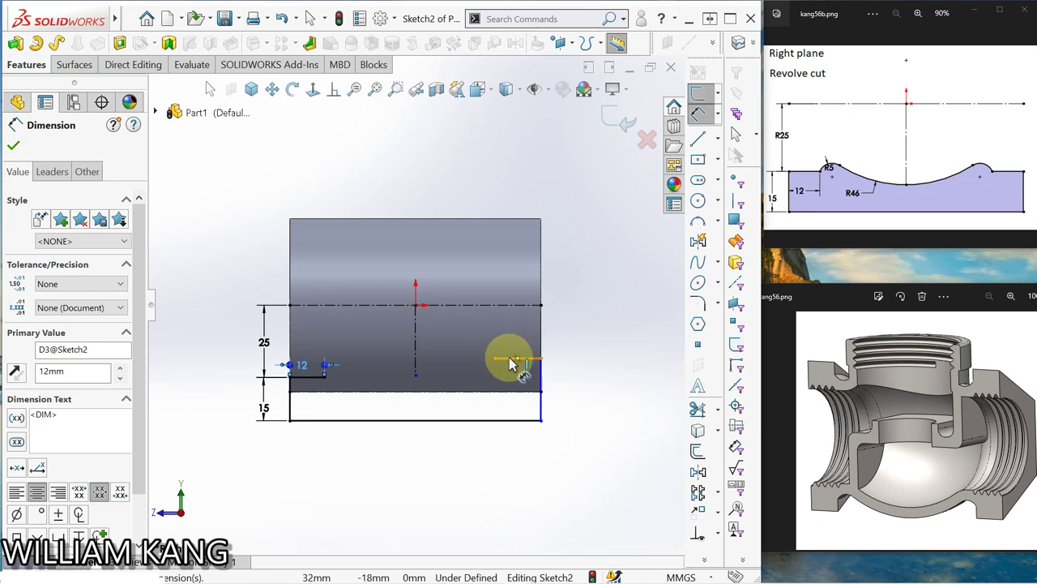
left_click(511, 363)
left_click(514, 340)
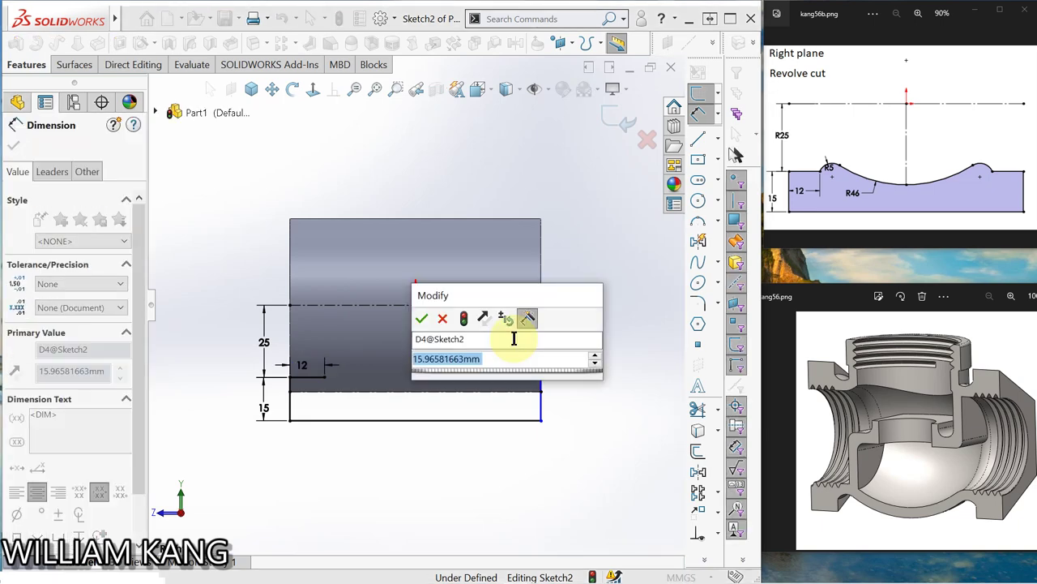
type("12")
key("Return")
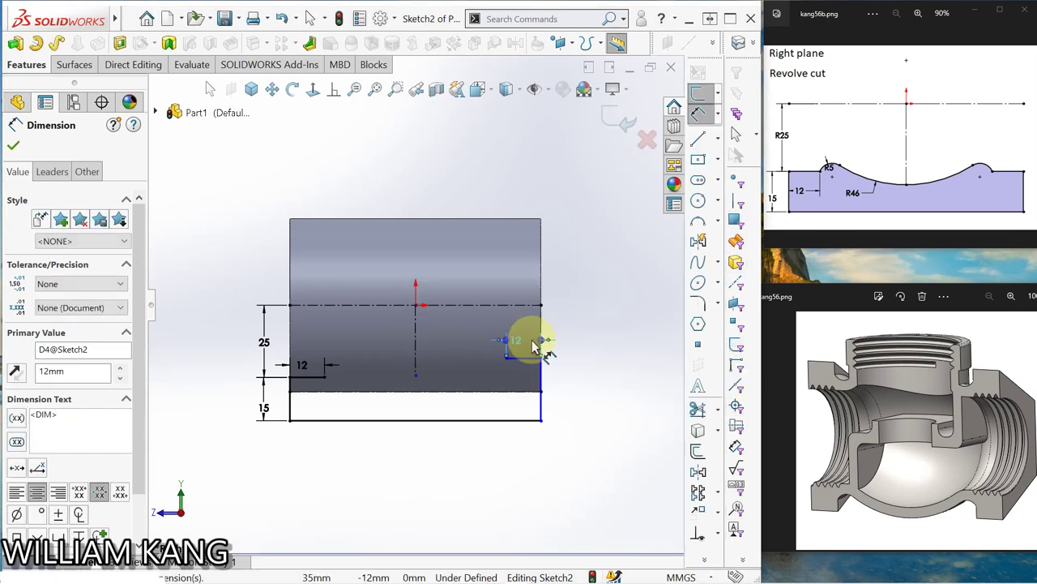
key("Escape")
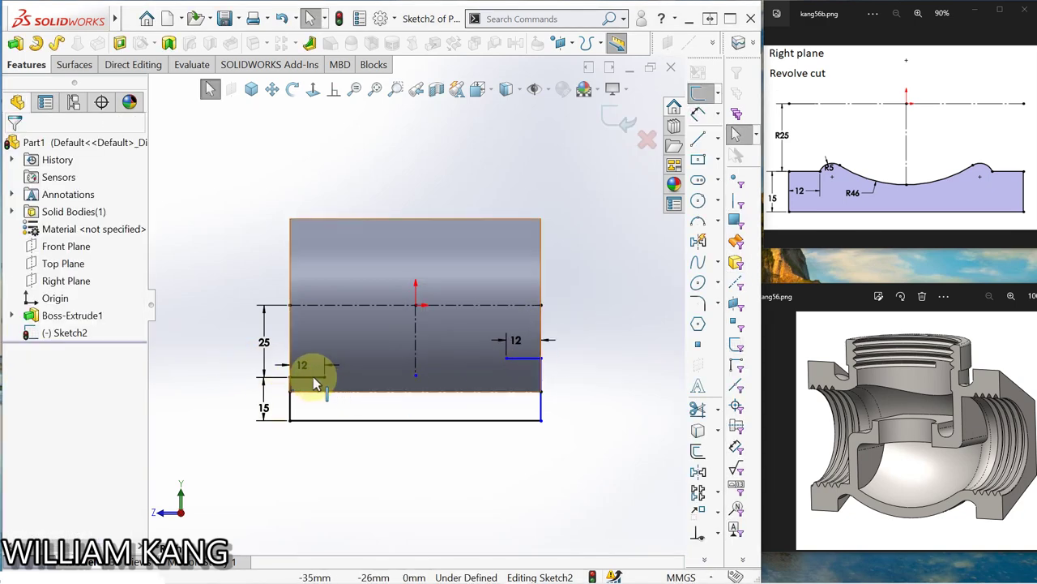
- Make the two 12 mm ledges collinear
left_click(312, 379)
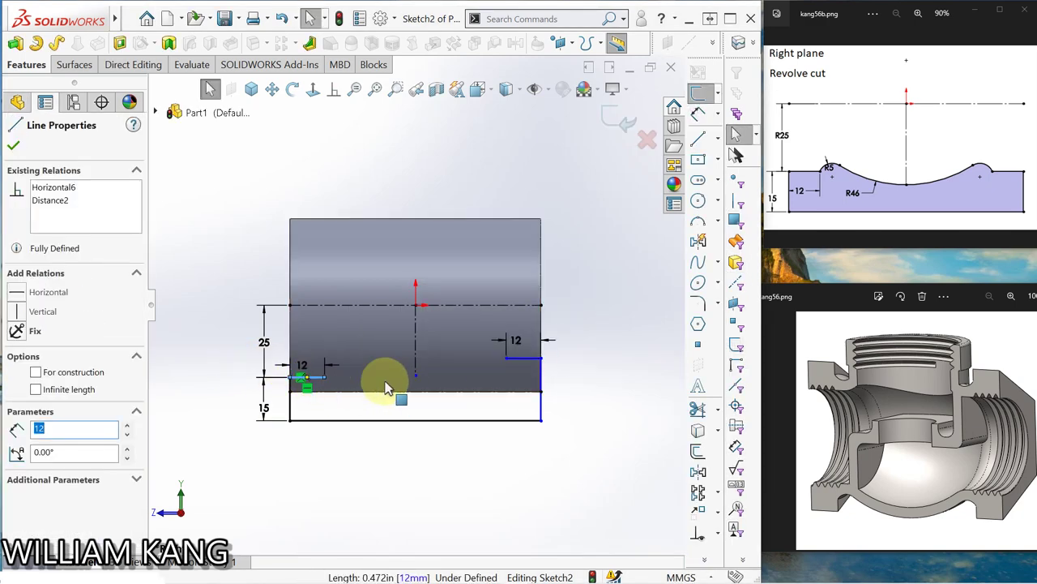
left_click(525, 358, "ctrl")
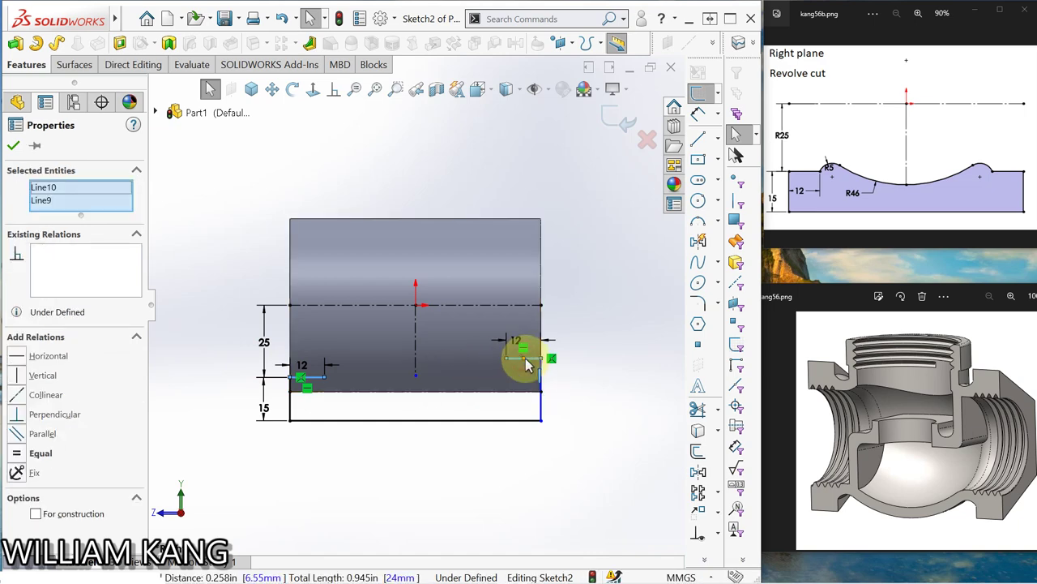
left_click(19, 395)
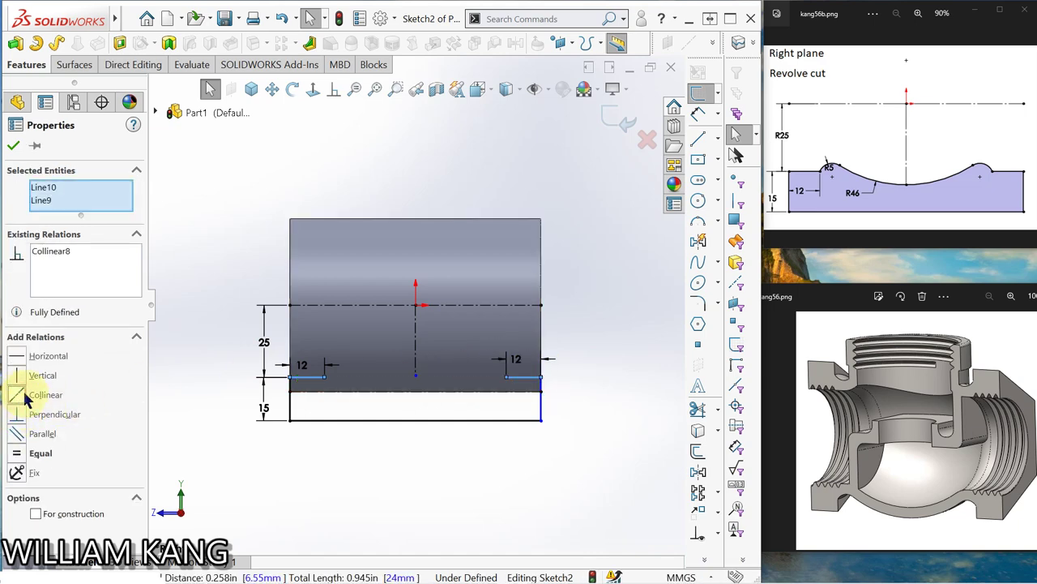
left_click(16, 146)
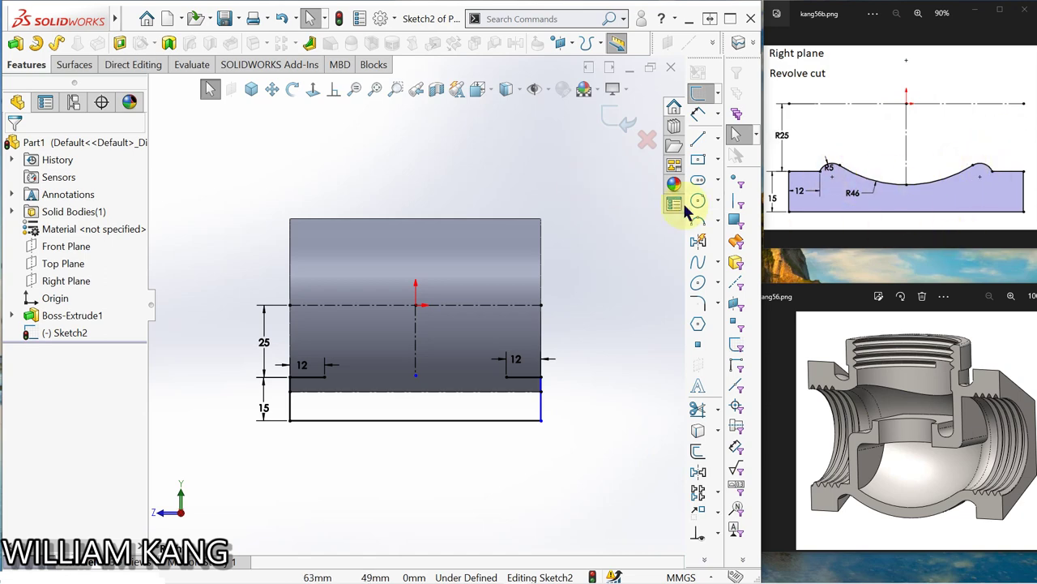
- Draw a three-point arc sagging between the right and left ledge ends
left_click(700, 227)
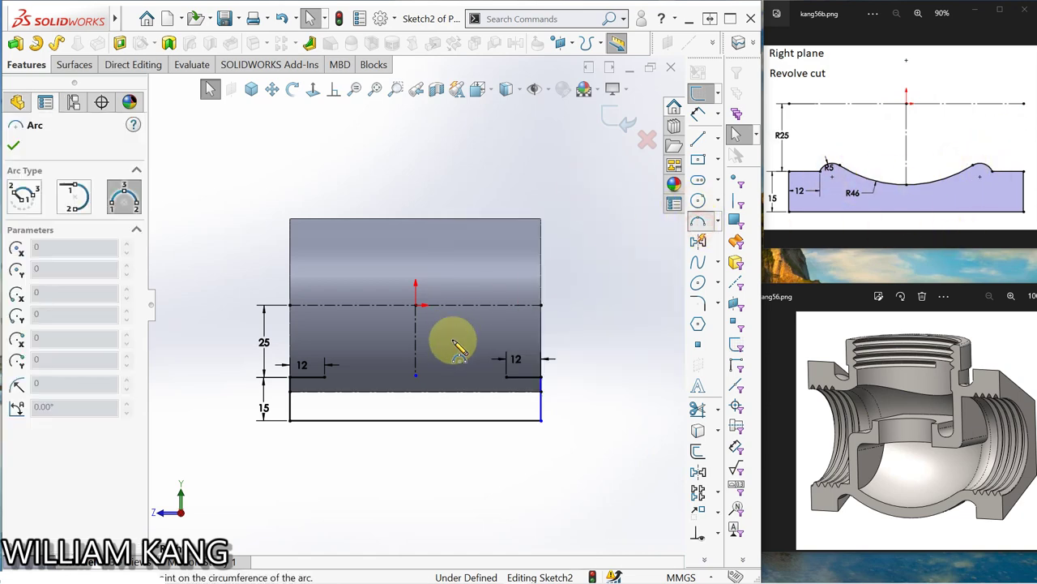
left_click(493, 366)
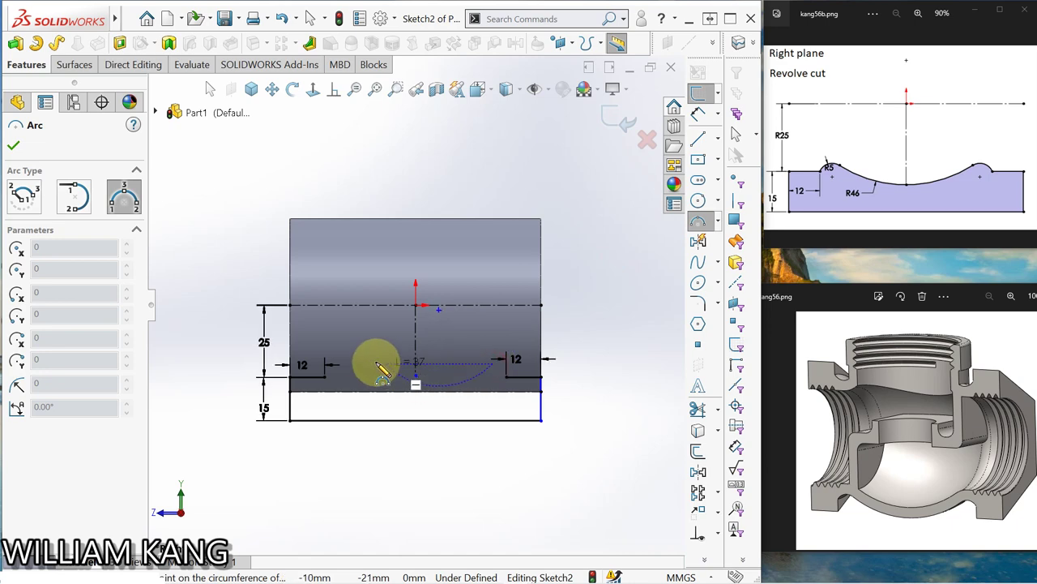
left_click(329, 362)
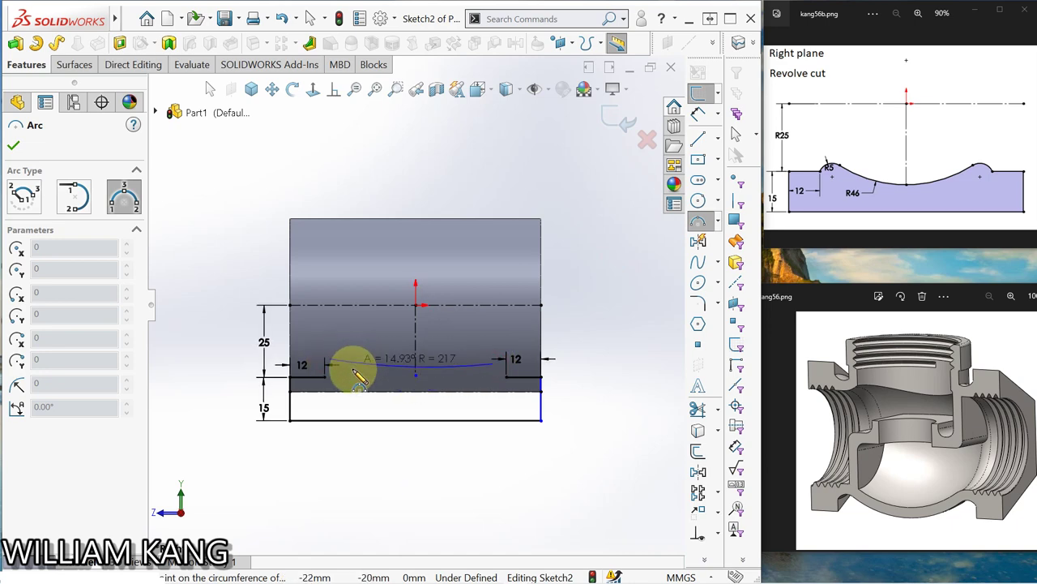
left_click(399, 384)
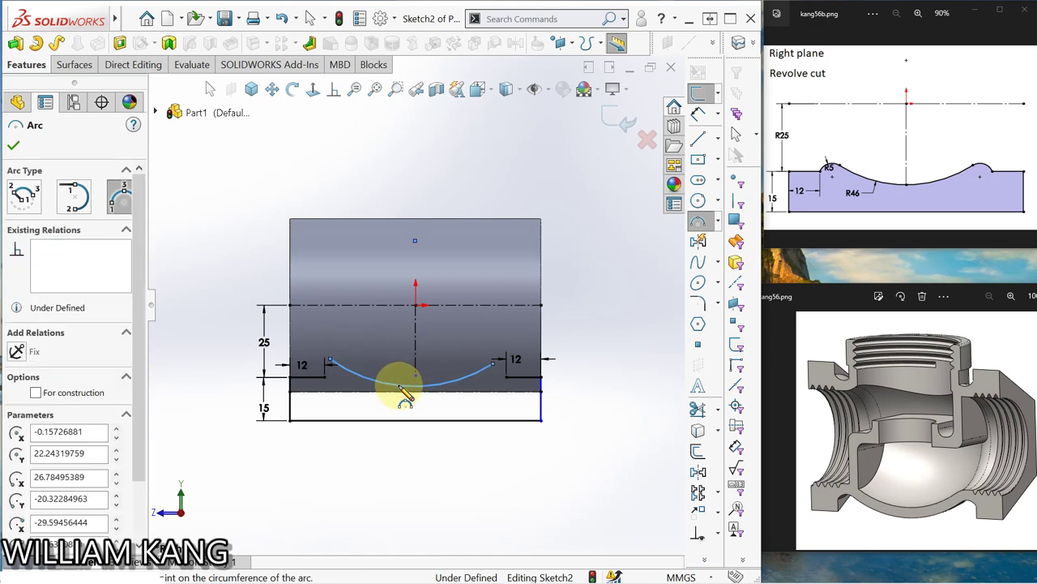
key("Escape")
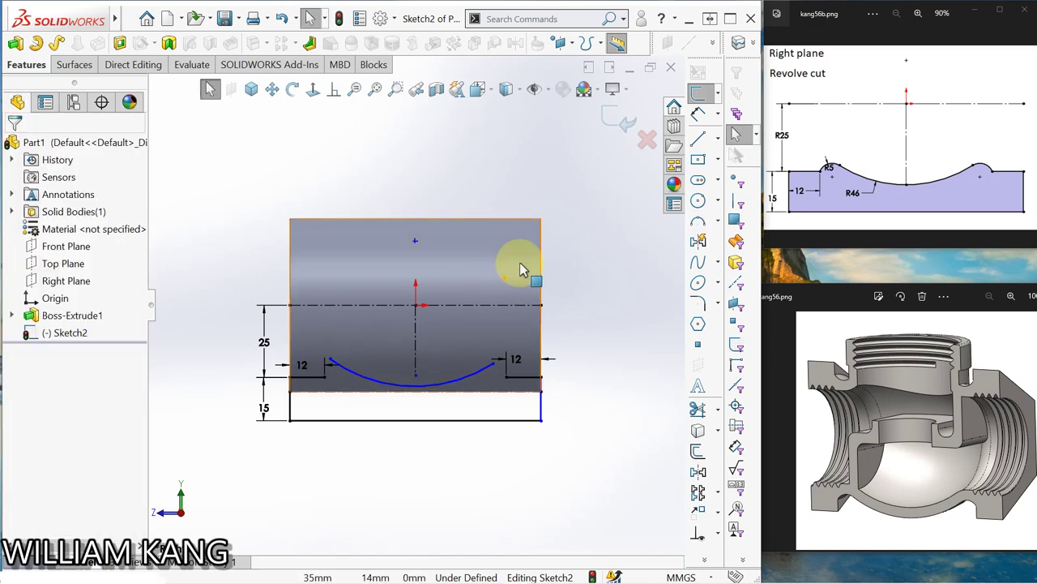
- Make the arc's centre coincident with the vertical centerline
left_click(415, 242)
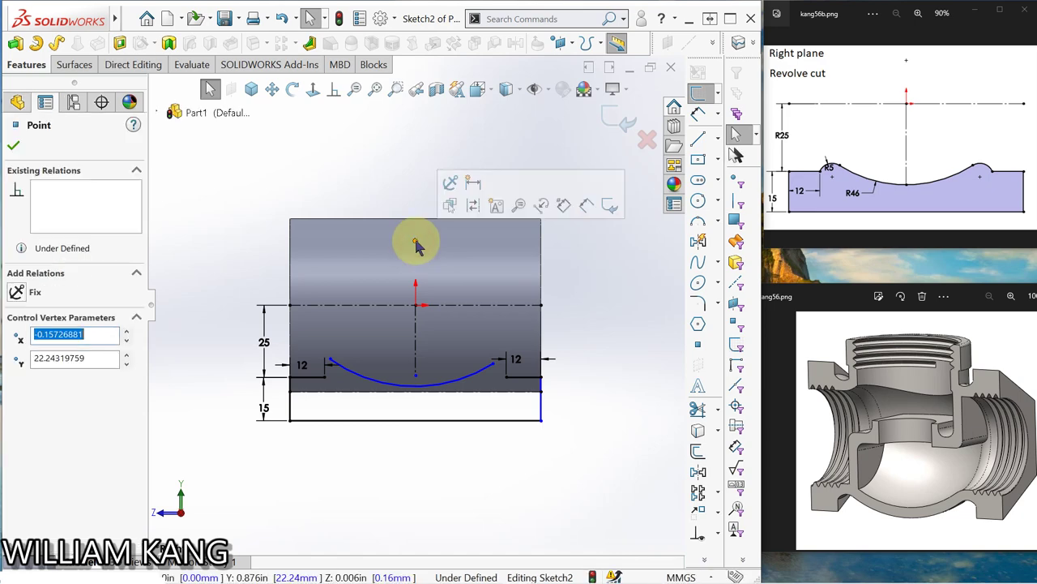
left_click(415, 322, "ctrl")
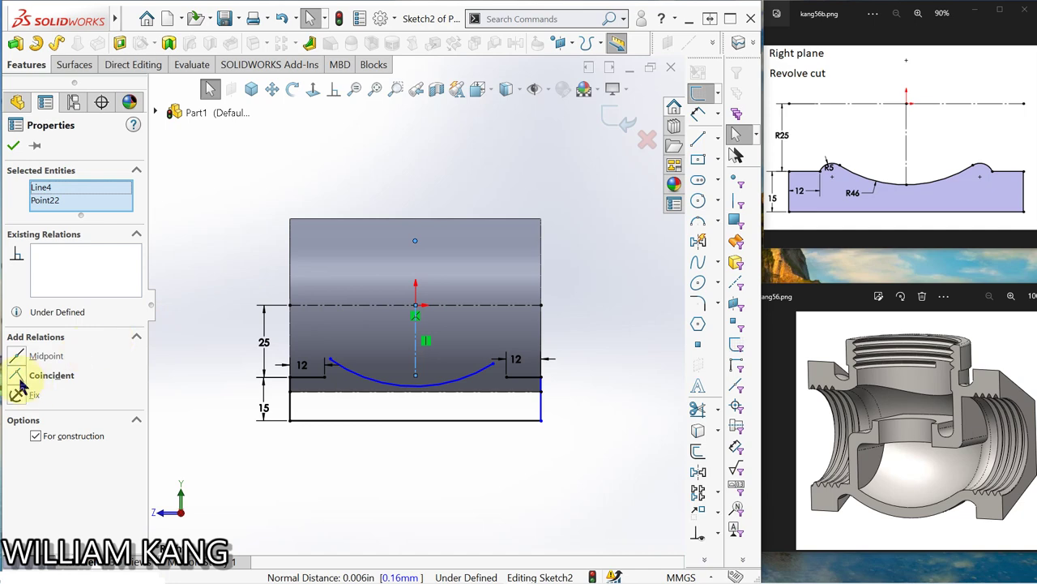
left_click(16, 377)
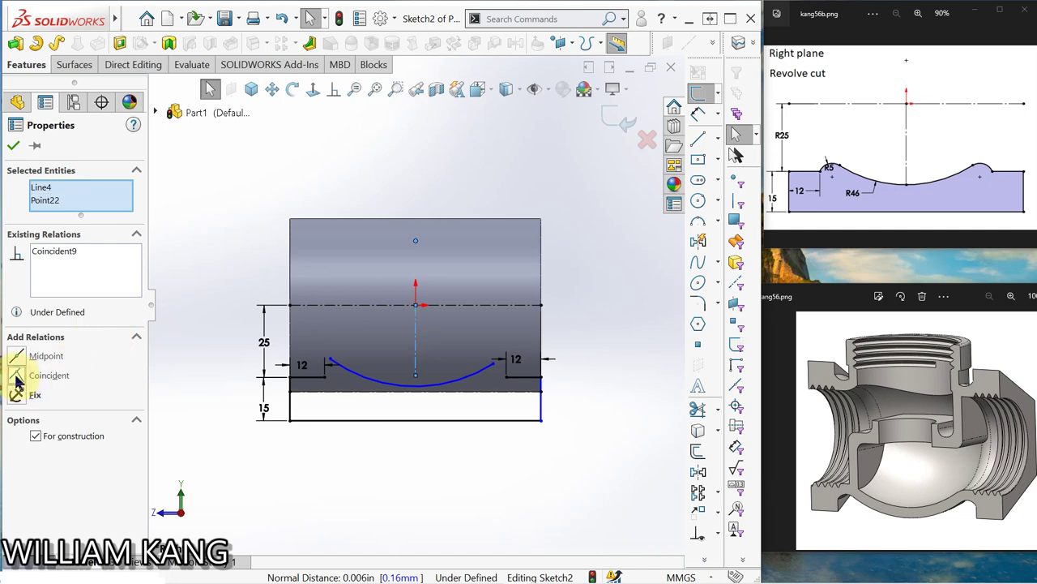
left_click(13, 148)
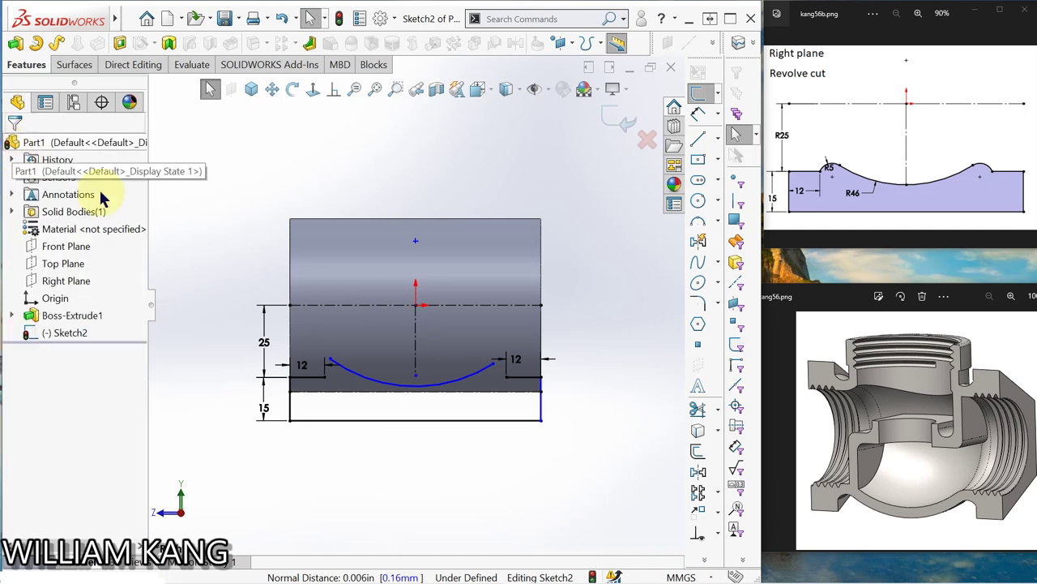
- Make the large arc tangent to the horizontal line beneath it
left_click(415, 392)
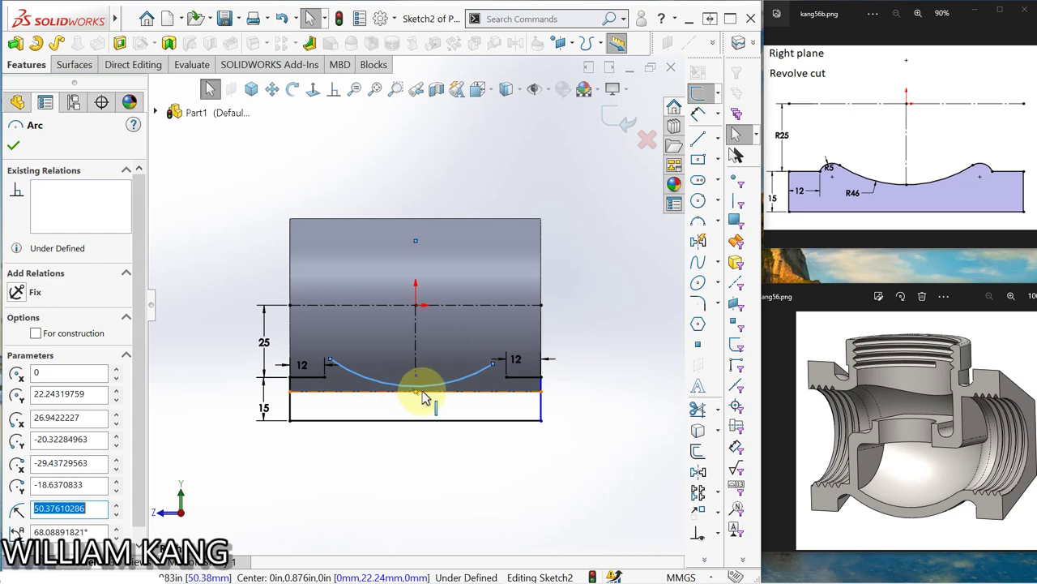
left_click(421, 394)
left_click(417, 384, "ctrl")
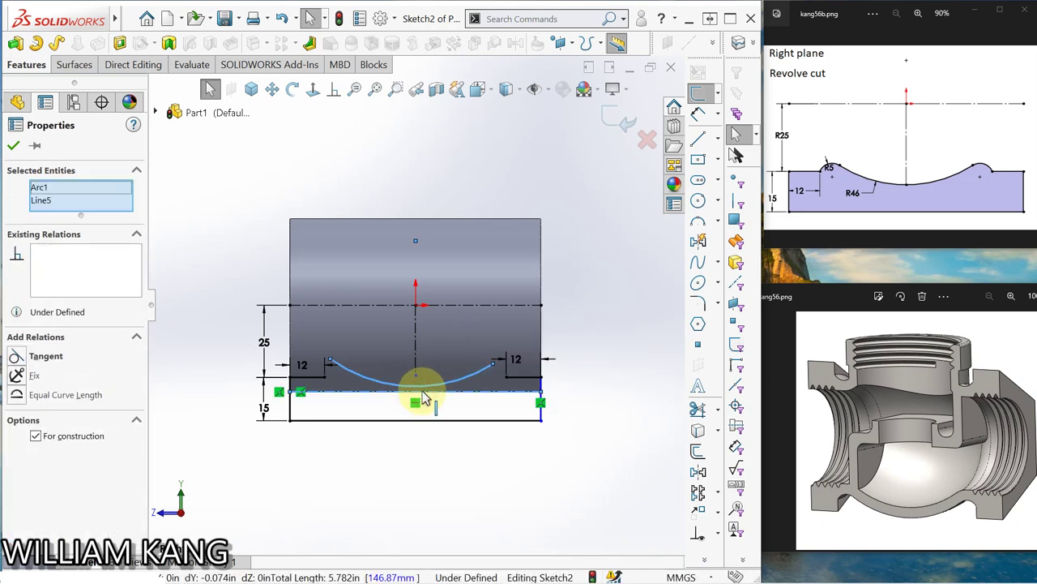
left_click(17, 359)
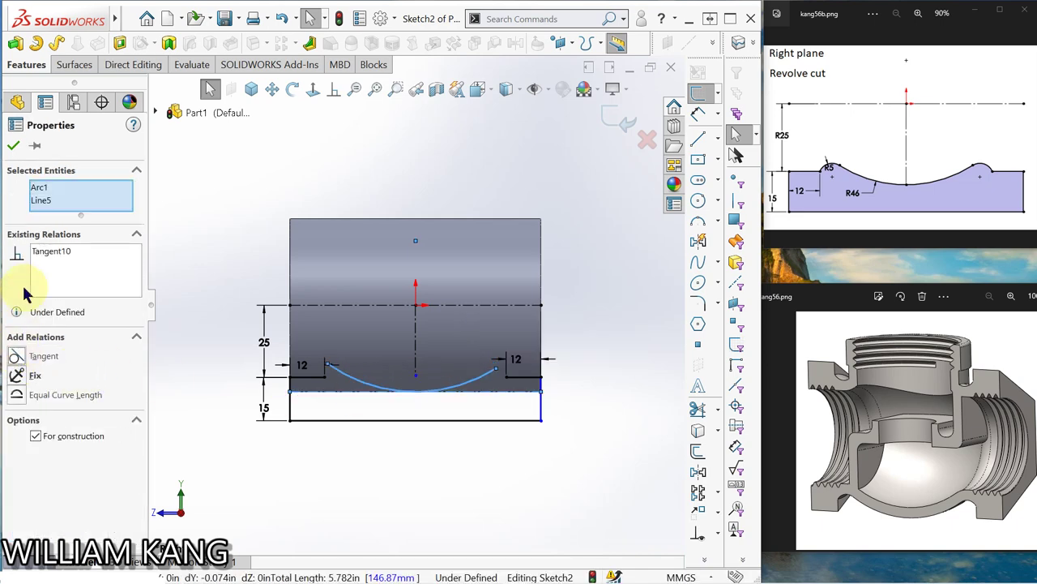
left_click(501, 405)
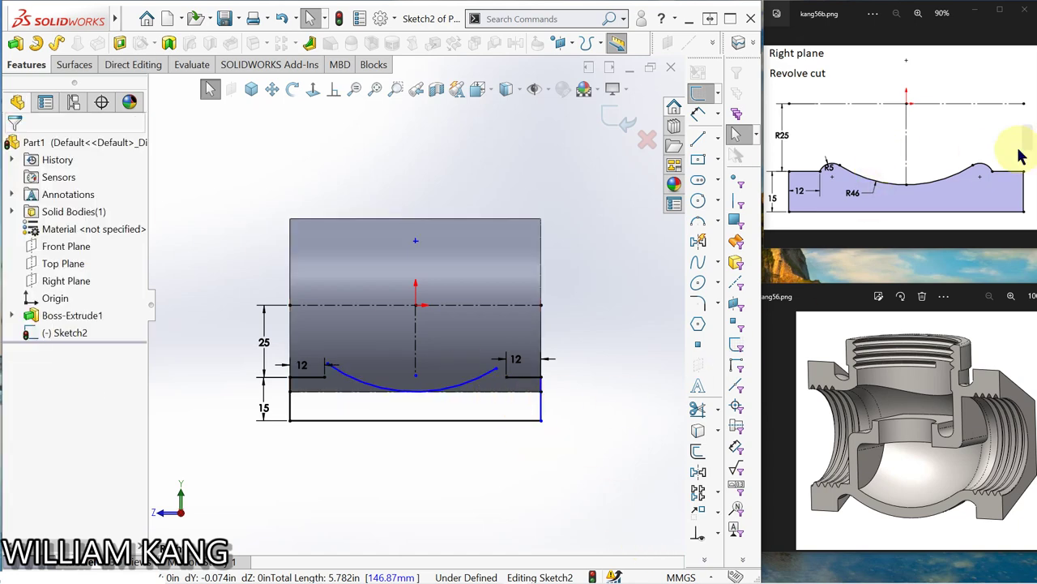
- Draw a small three-point arc where the curve meets the right 12 mm step
left_click(699, 222)
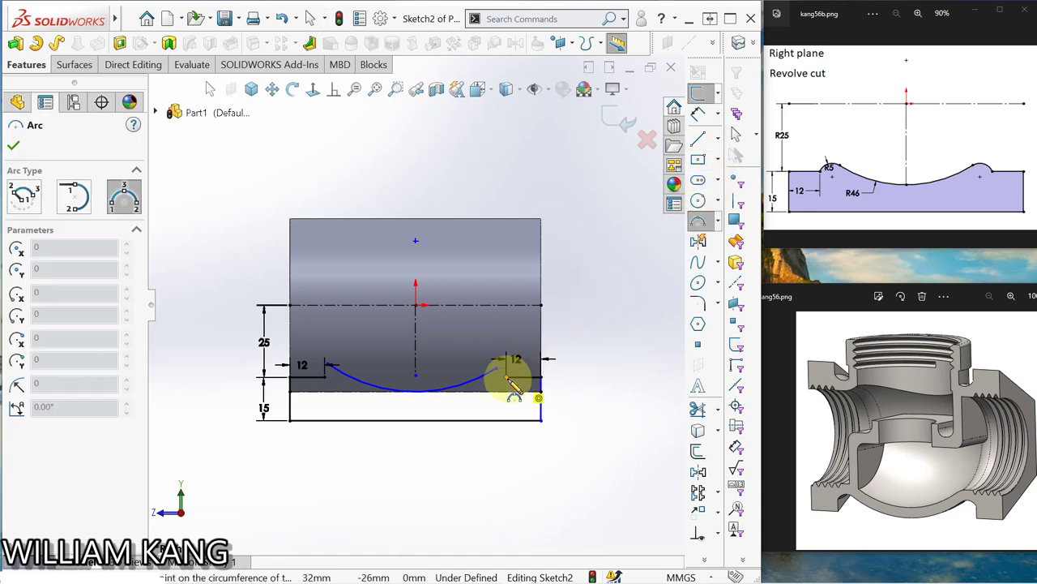
left_click(506, 379)
left_click(497, 371)
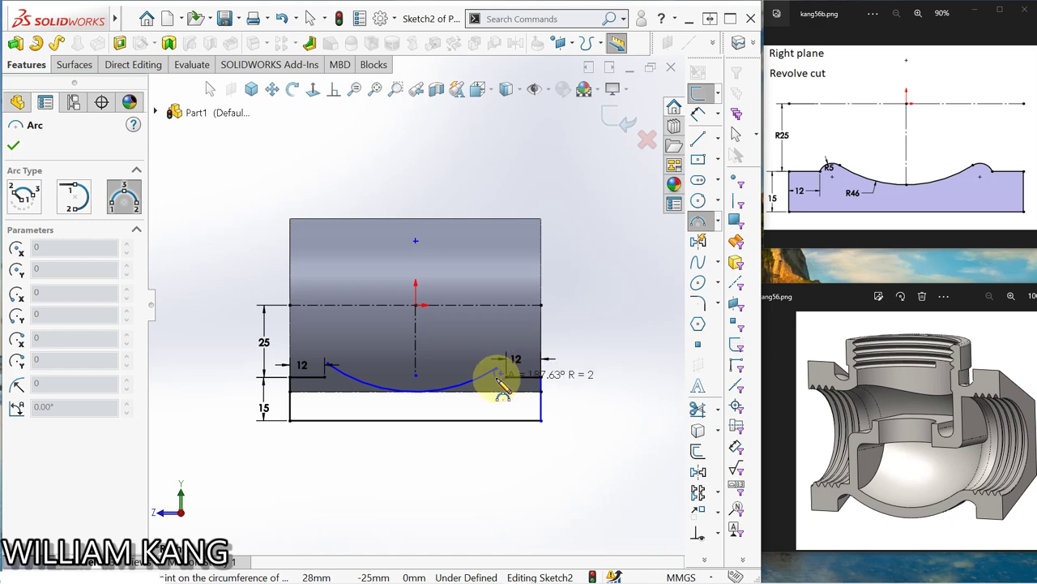
left_click(504, 371)
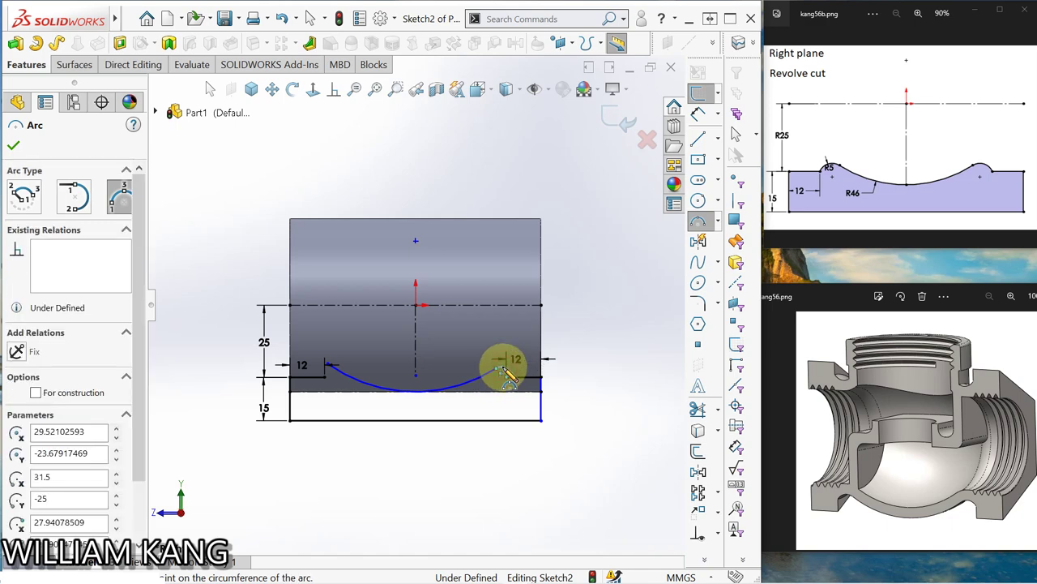
key("Escape")
scroll(511, 392, "down", 3)
scroll(514, 389, "up", 1)
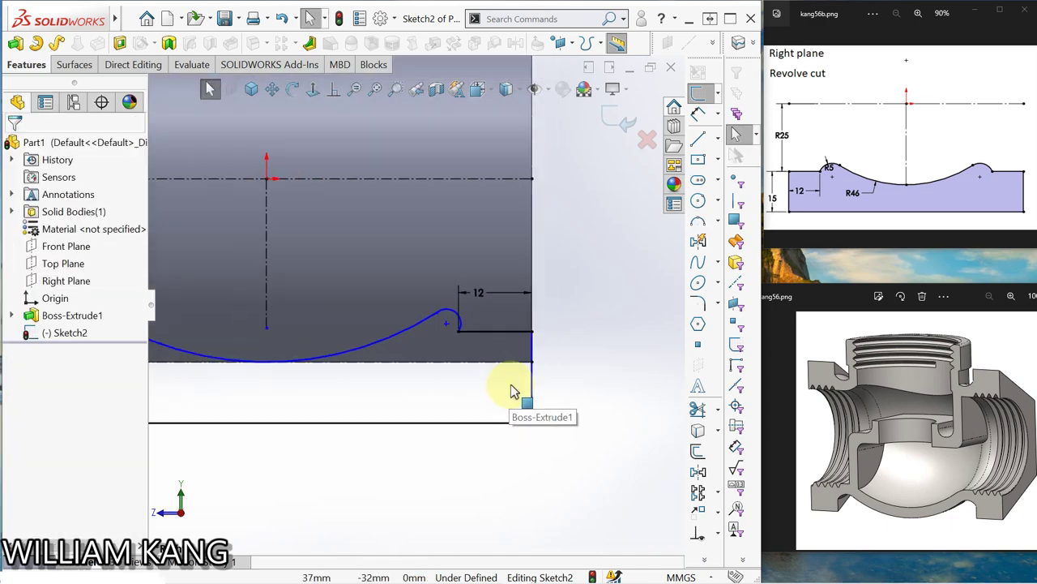
scroll(370, 322, "down", 1)
scroll(370, 323, "up", 1)
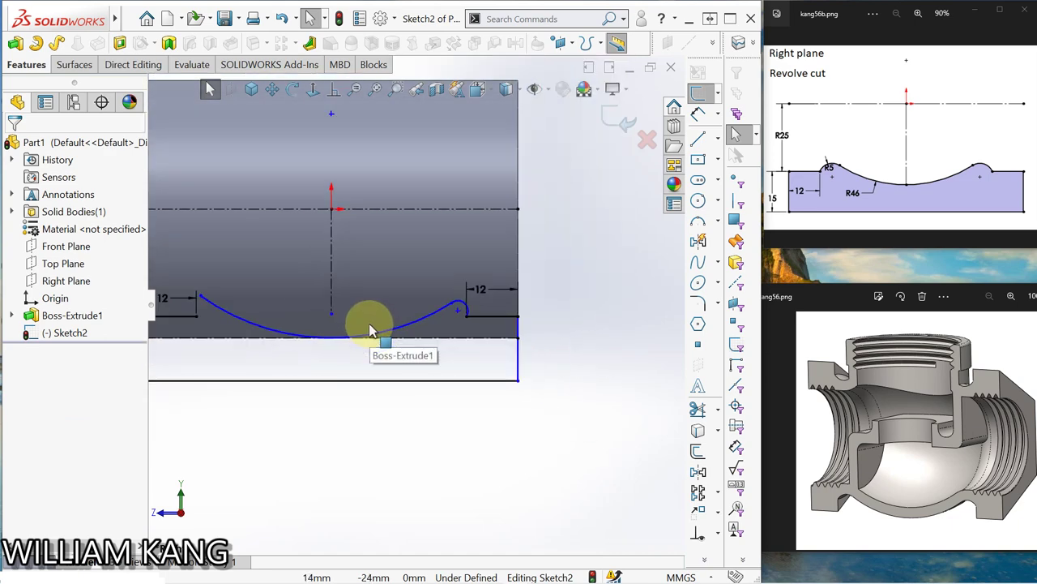
scroll(370, 323, "up", 1)
scroll(380, 308, "up", 1)
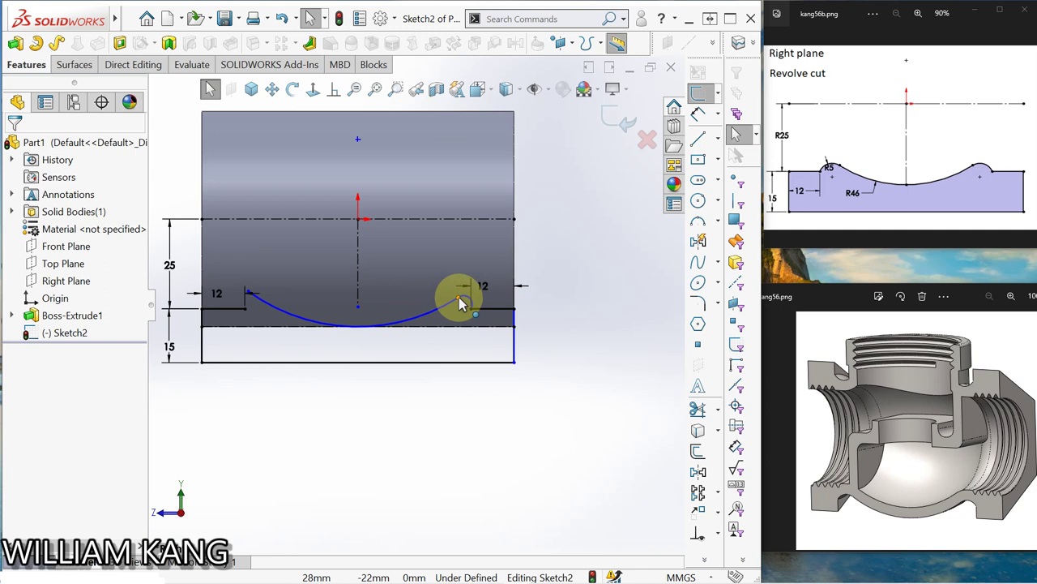
scroll(292, 259, "up", 1)
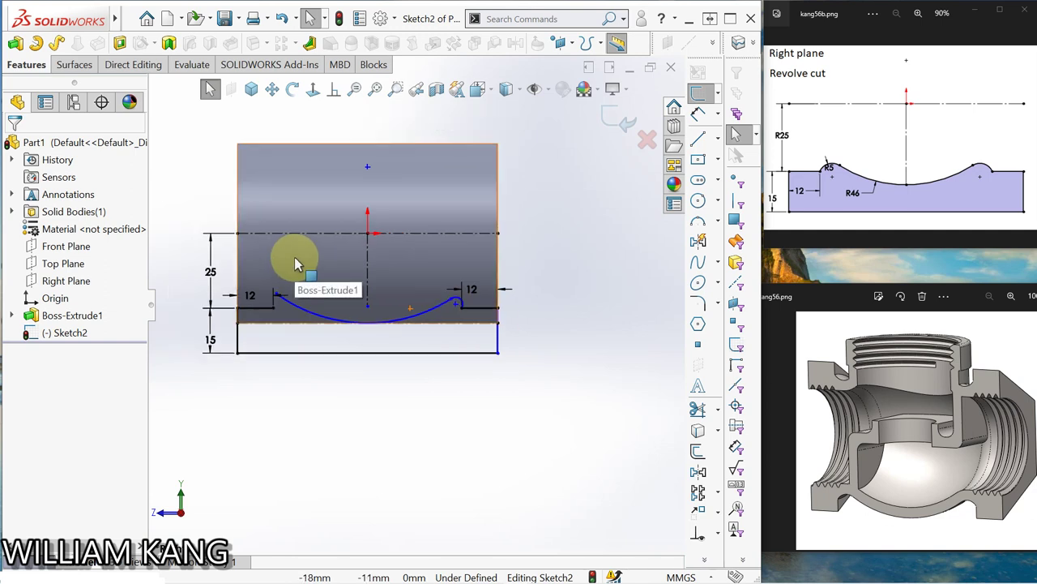
- Place a radius dimension on the large bottom arc
left_click(698, 114)
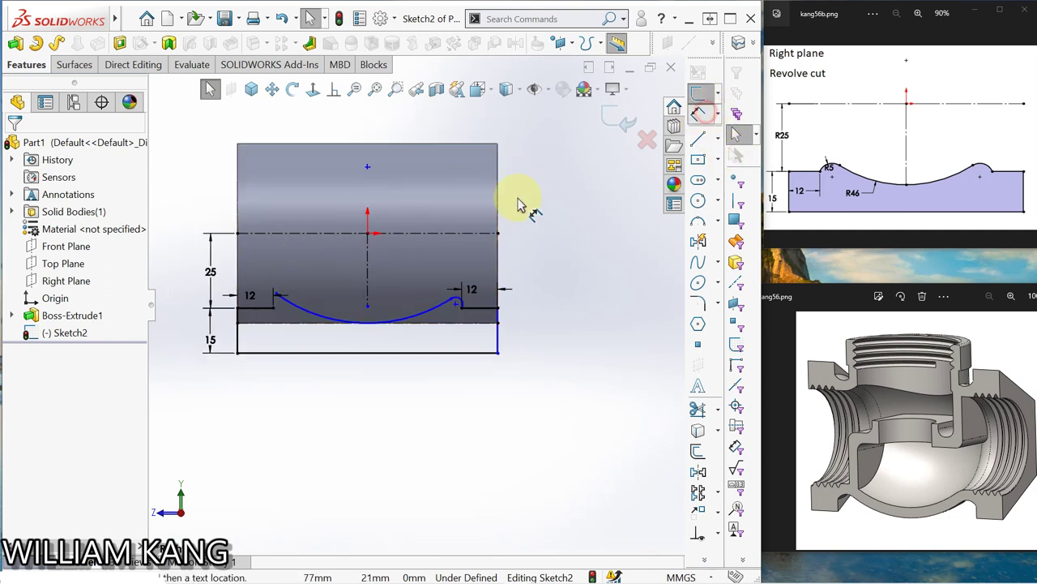
left_click(337, 316)
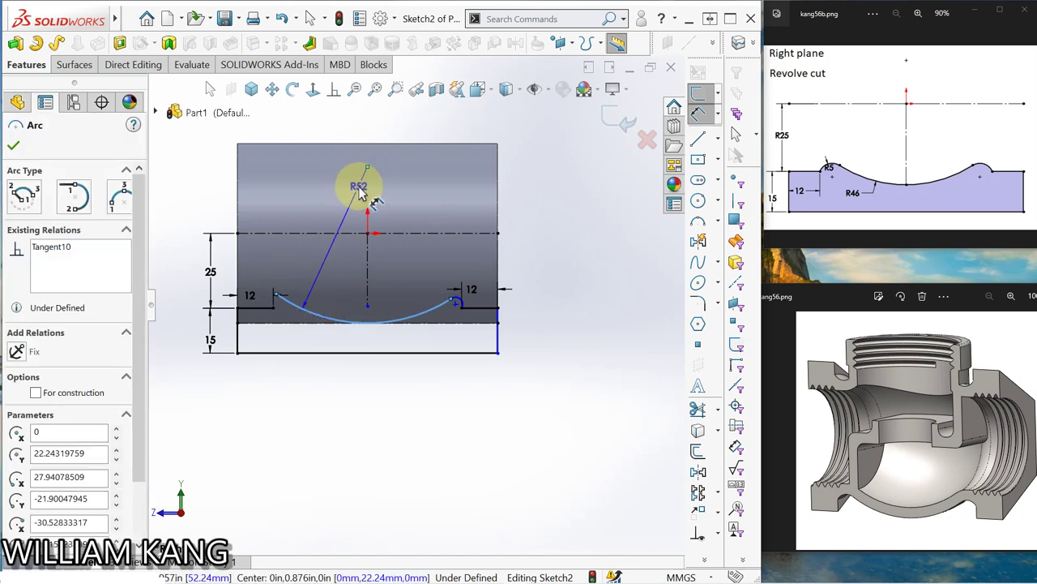
left_click(359, 188)
- Set the large arc's radius to 46 mm
type("46")
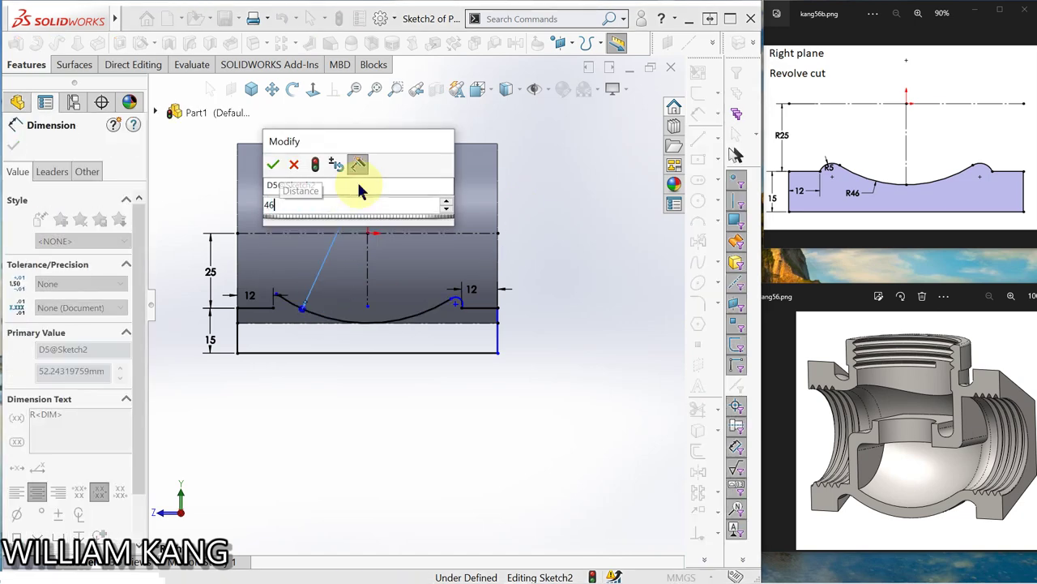
key("Return")
key("Escape")
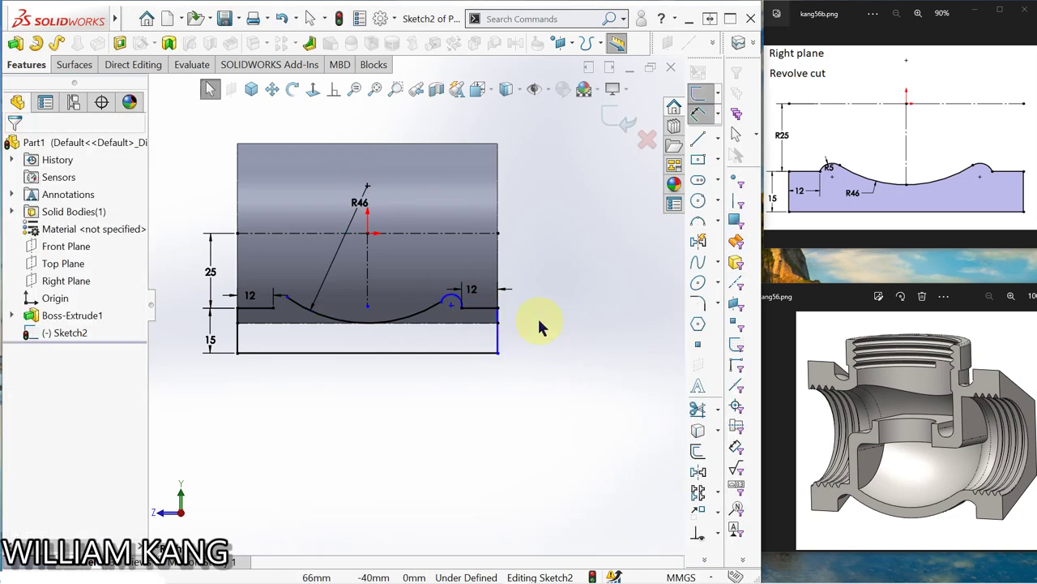
left_click(445, 306)
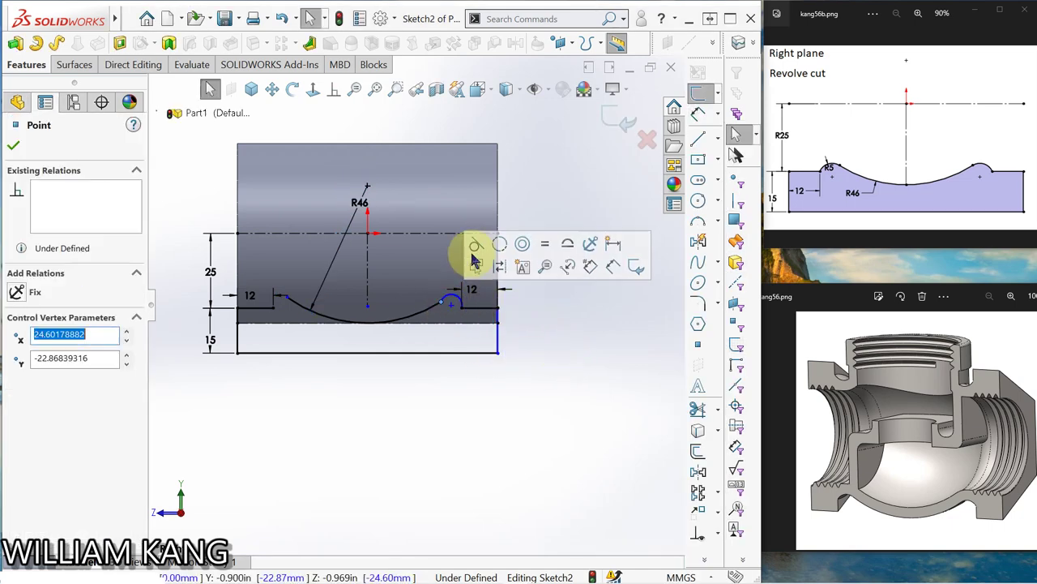
left_click(579, 370)
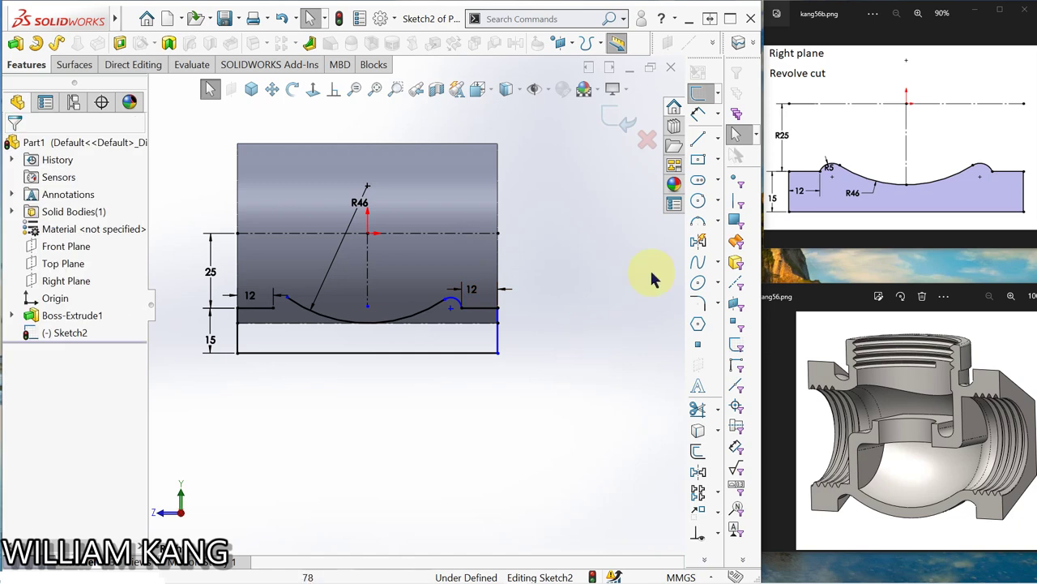
- Dimension the small right-hand bump arc to a 5 mm radius
left_click(702, 115)
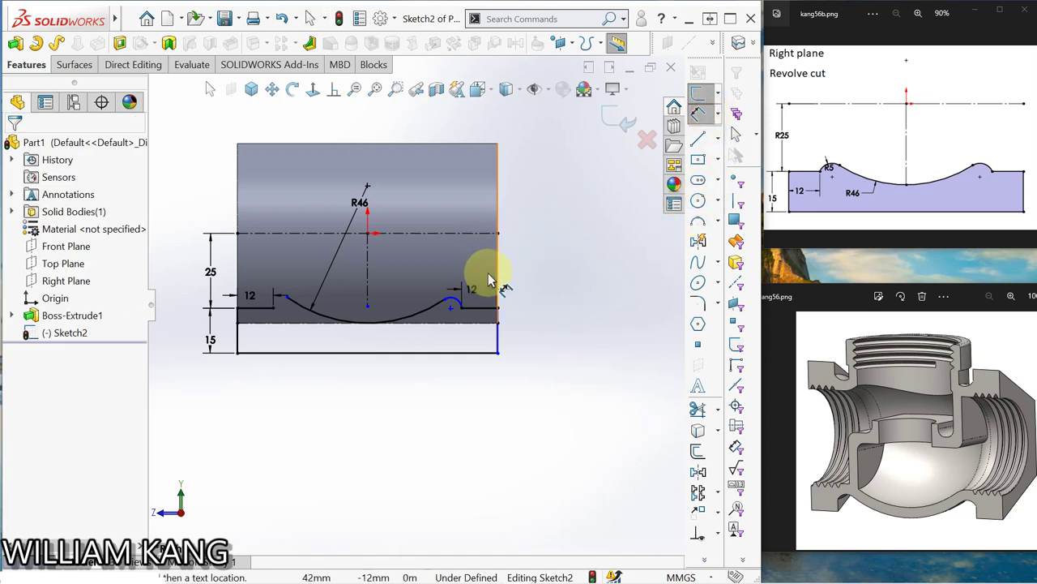
left_click(455, 301)
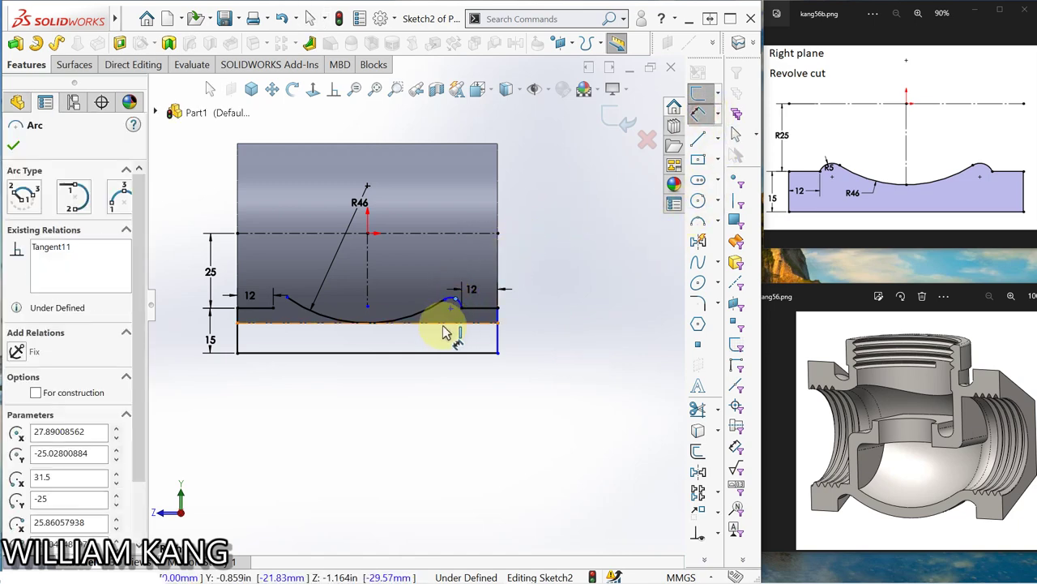
left_click(446, 334)
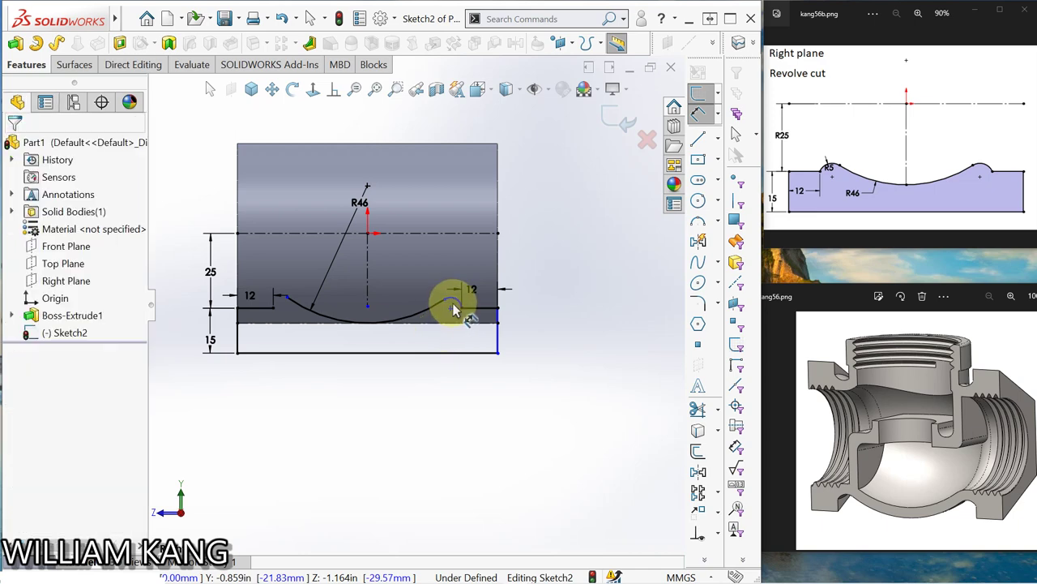
left_click(457, 302)
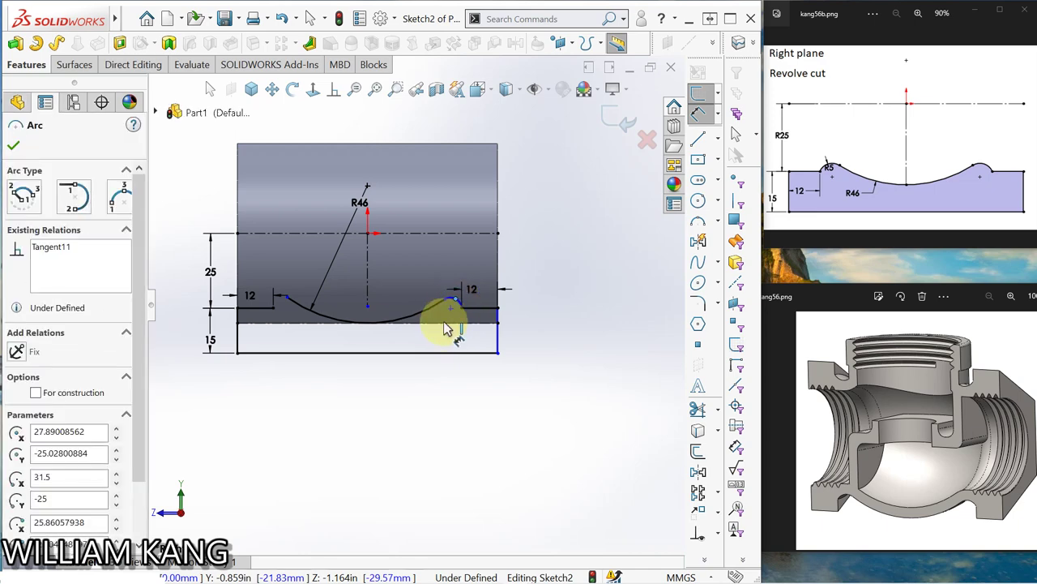
left_click(455, 325)
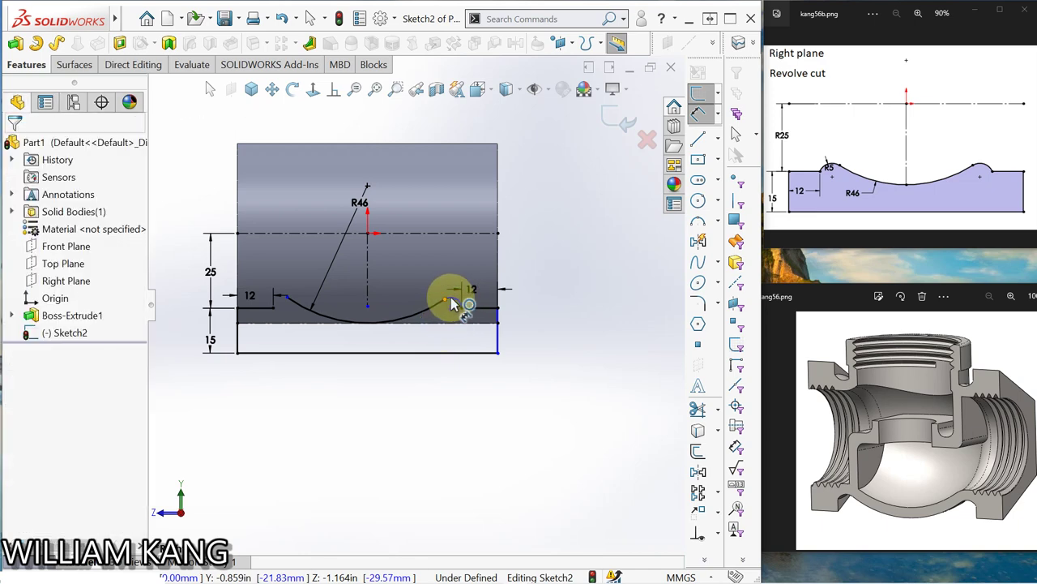
left_click(451, 302)
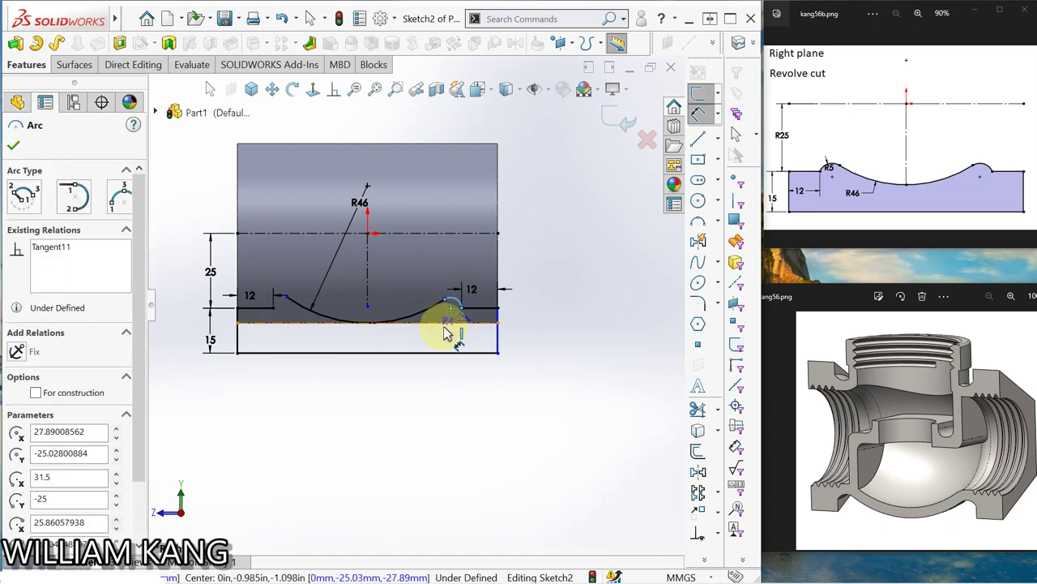
left_click(446, 334)
left_click(447, 335)
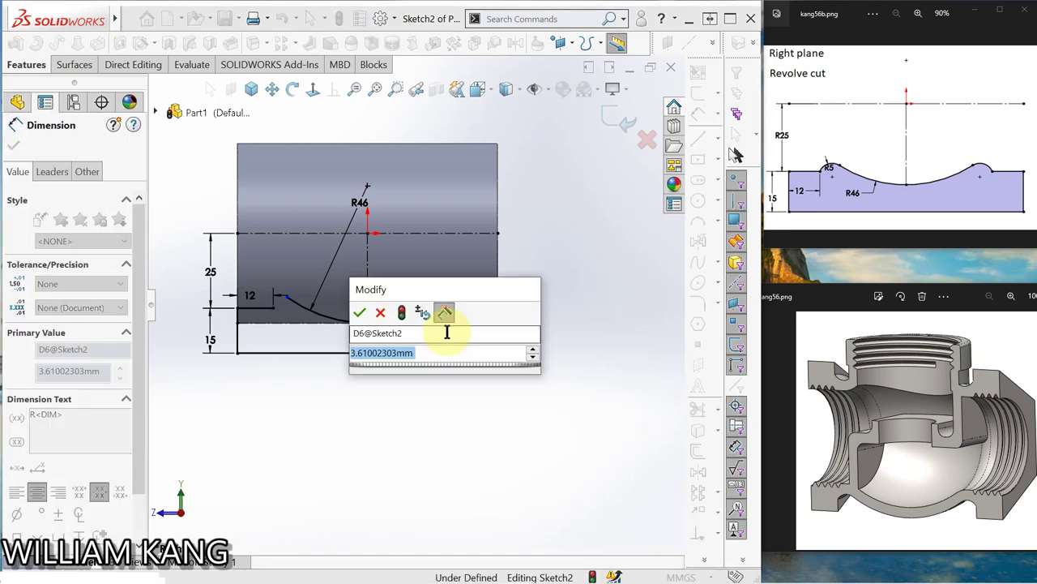
type("5")
key("Return")
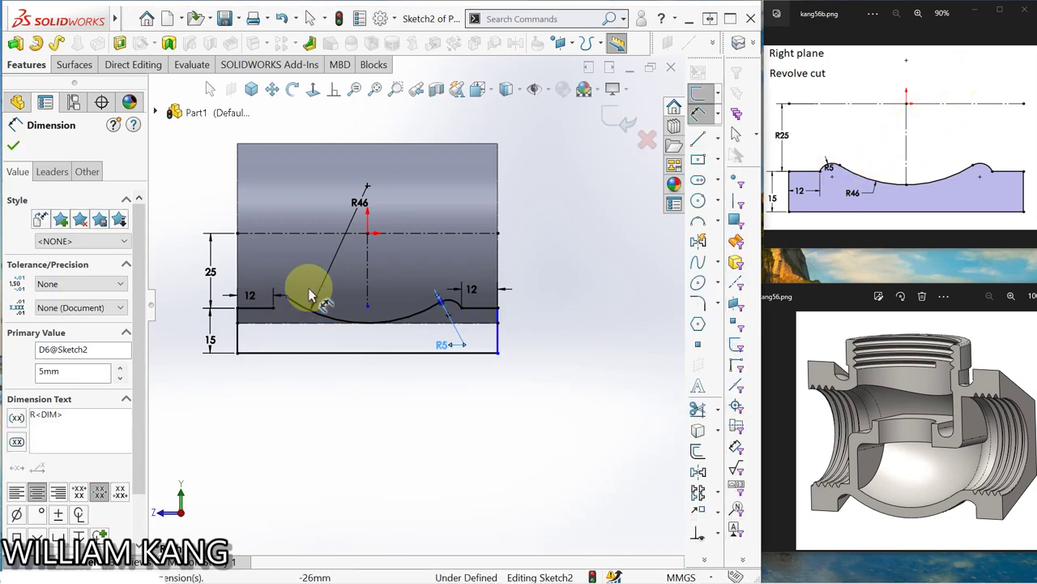
left_click(699, 223)
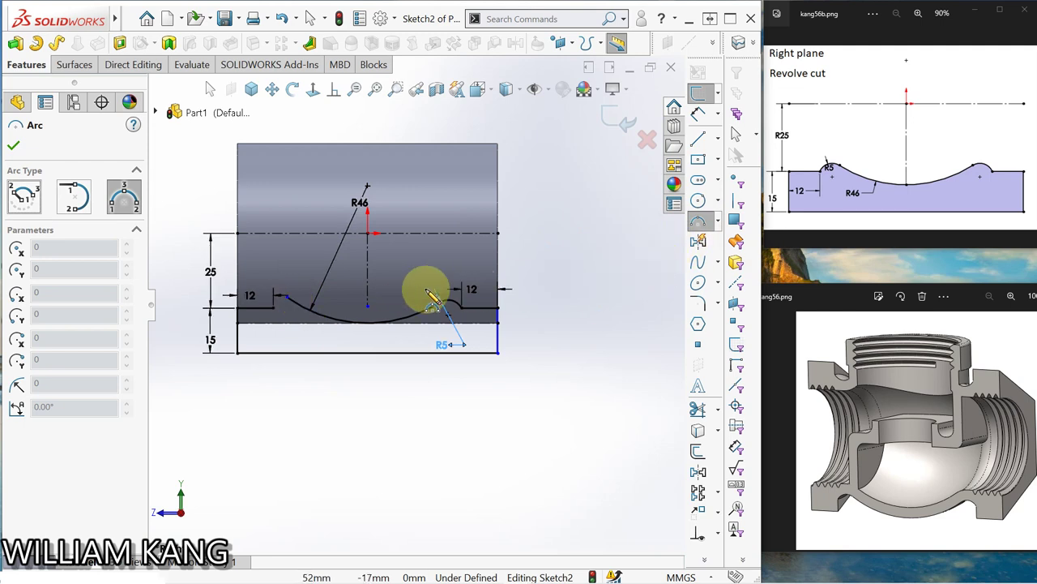
- Draw a small arc at the end of the left 12 mm line
left_click(287, 303)
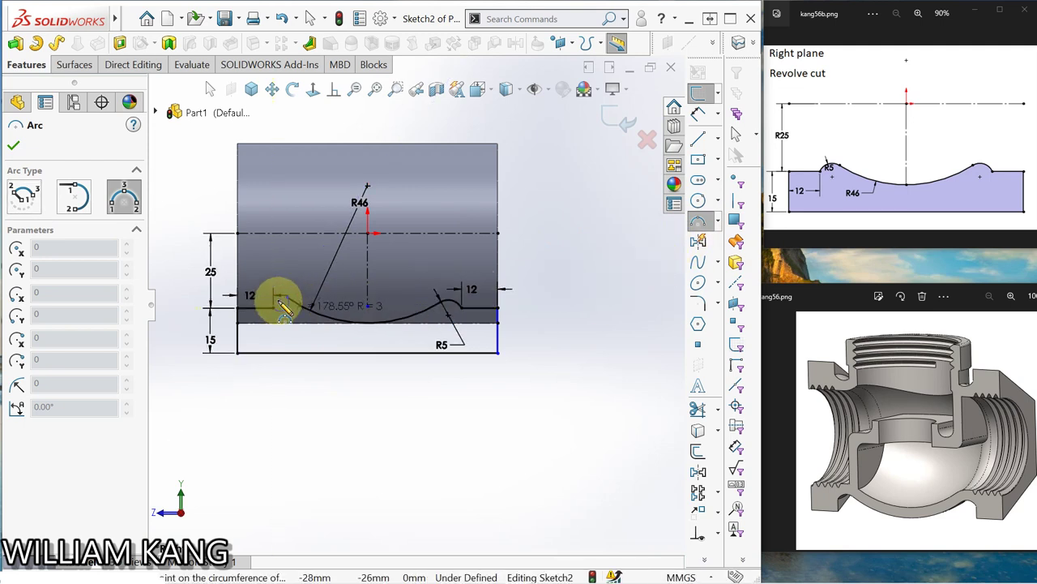
left_click(285, 304)
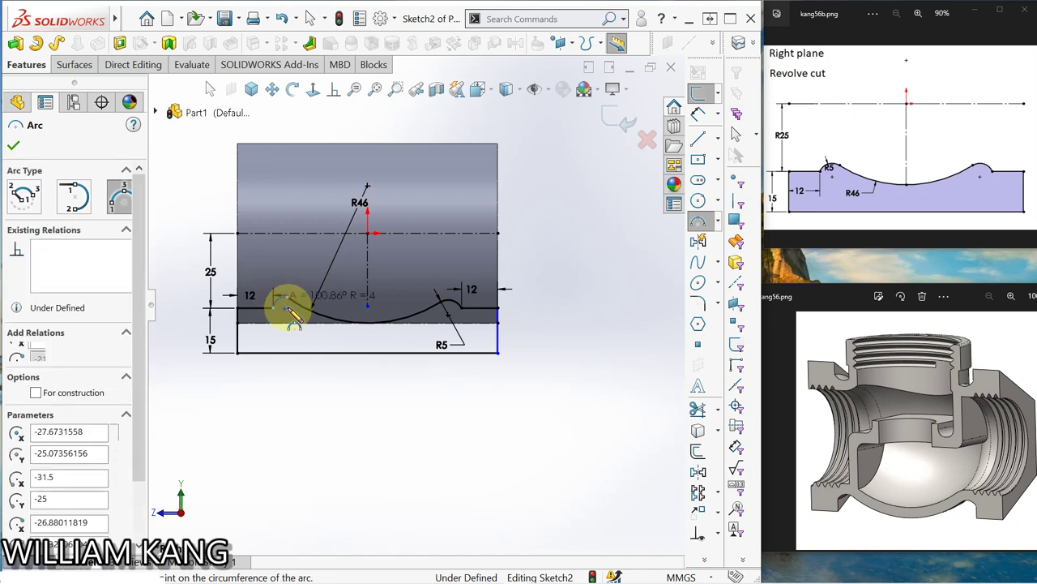
key("Escape")
scroll(290, 316, "down", 2)
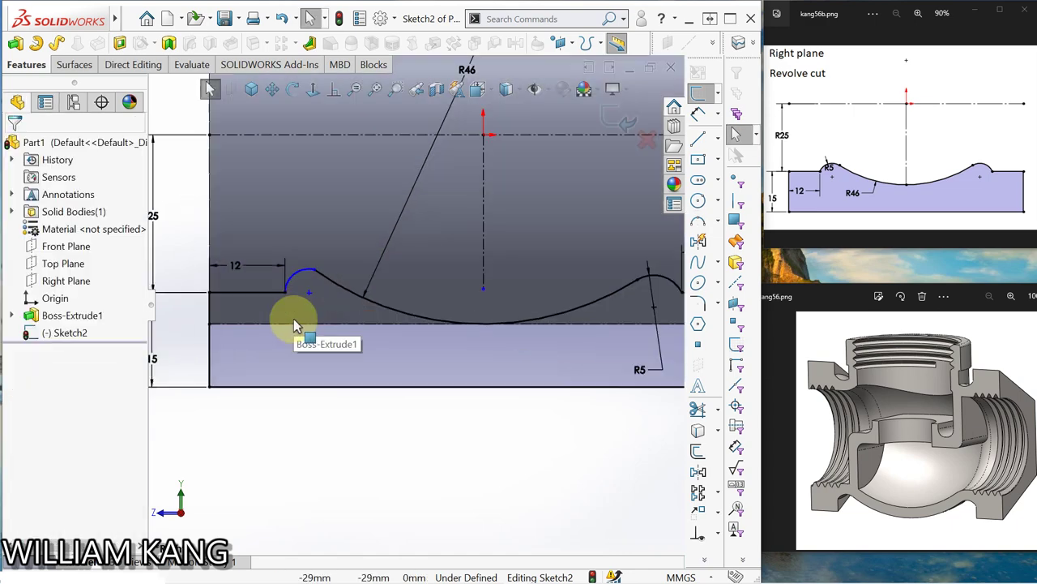
scroll(301, 324, "down", 2)
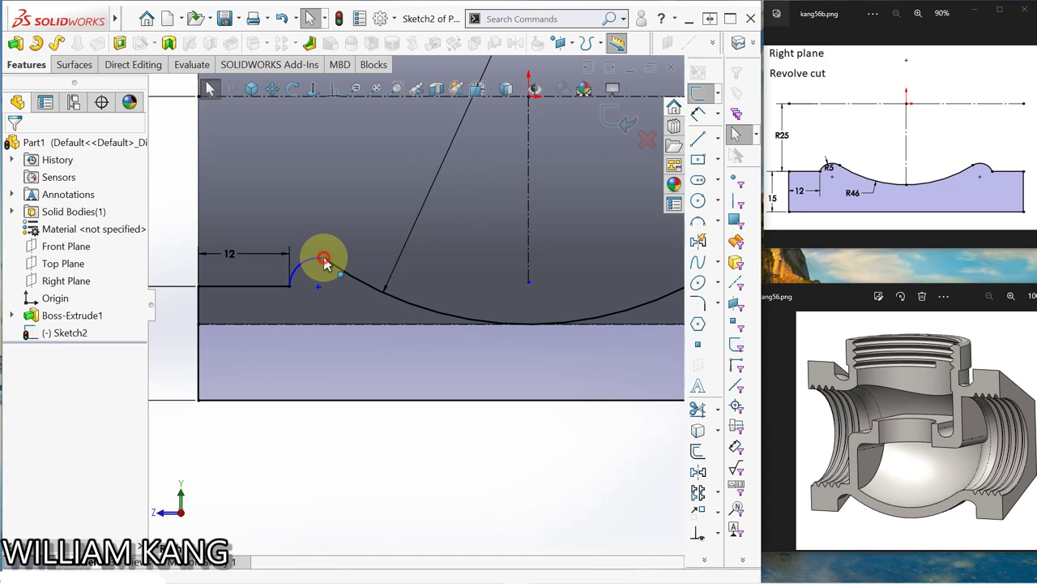
left_click(324, 259)
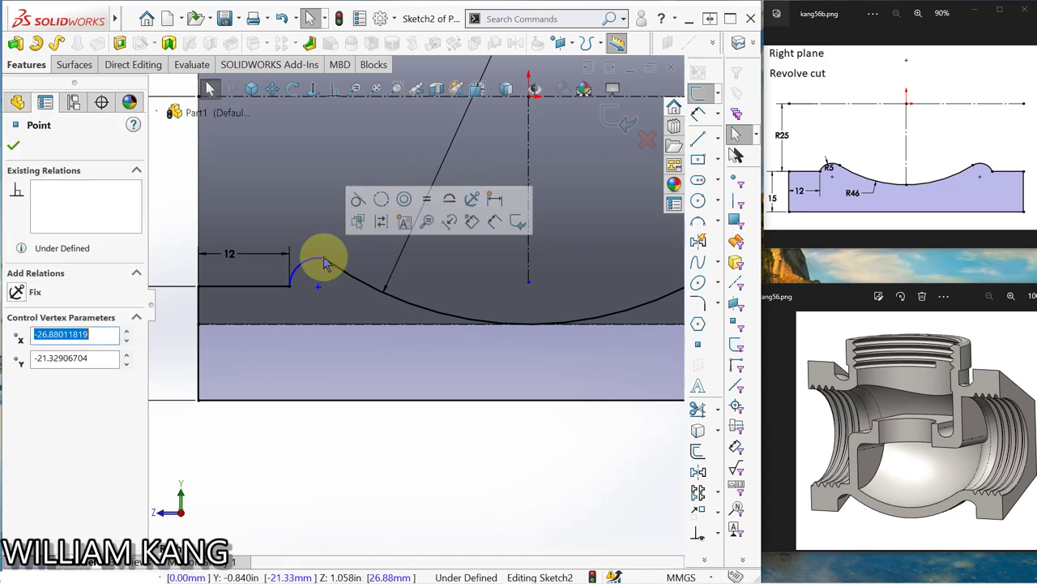
left_click(371, 204)
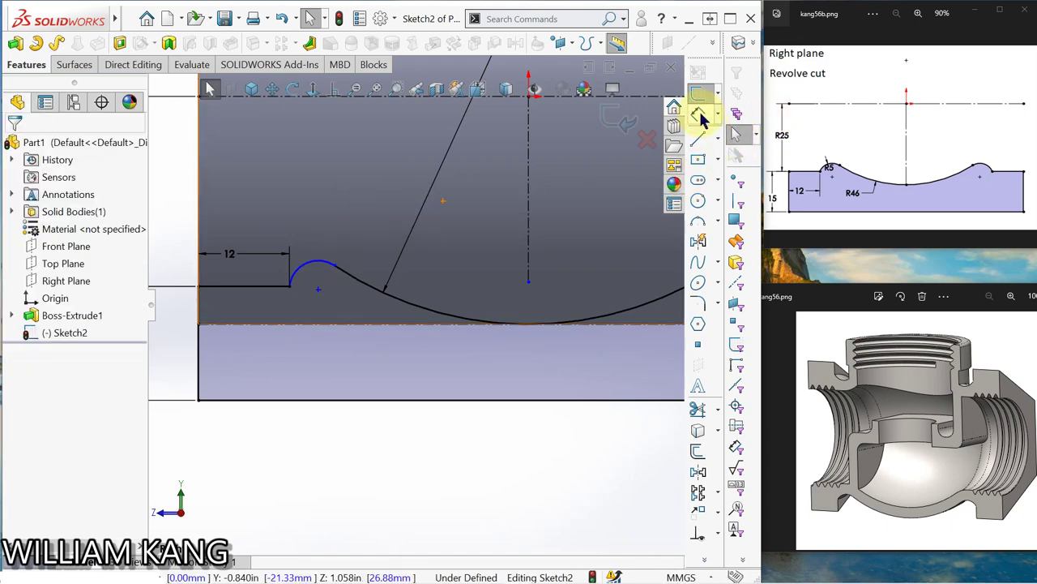
- Add a tangent arc from it into the R46 curve, dimensioned R5, and fit the view
left_click(700, 116)
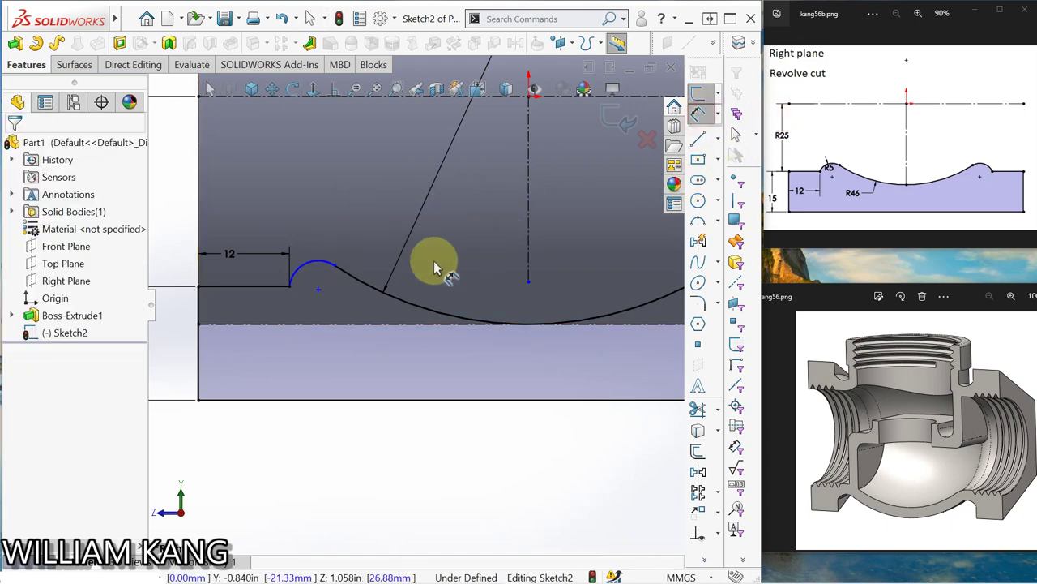
left_click(302, 273)
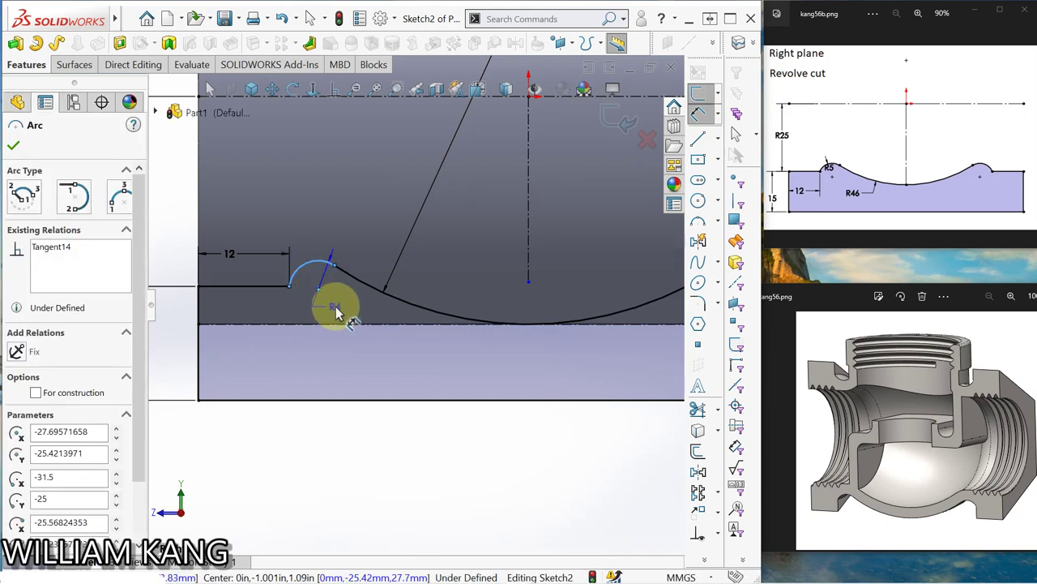
left_click(341, 310)
double_click(339, 303)
type("5")
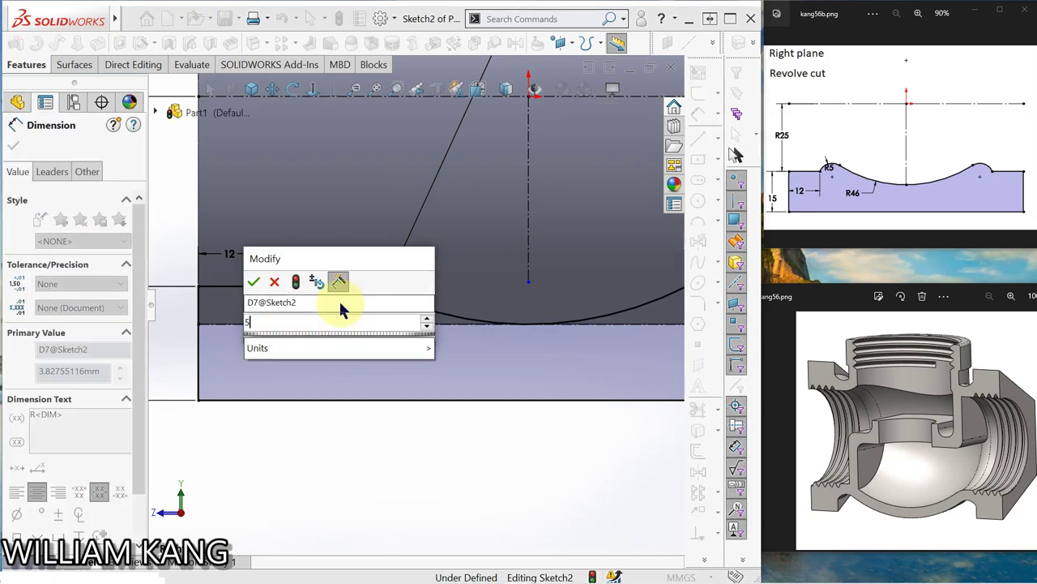
key("Escape")
key("f")
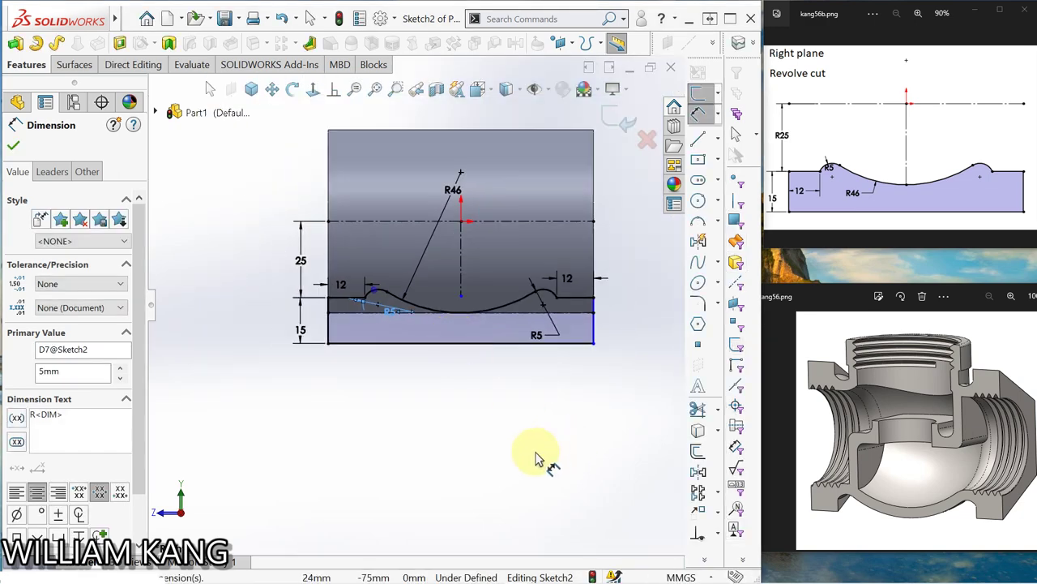
left_click(504, 537)
left_click(440, 459)
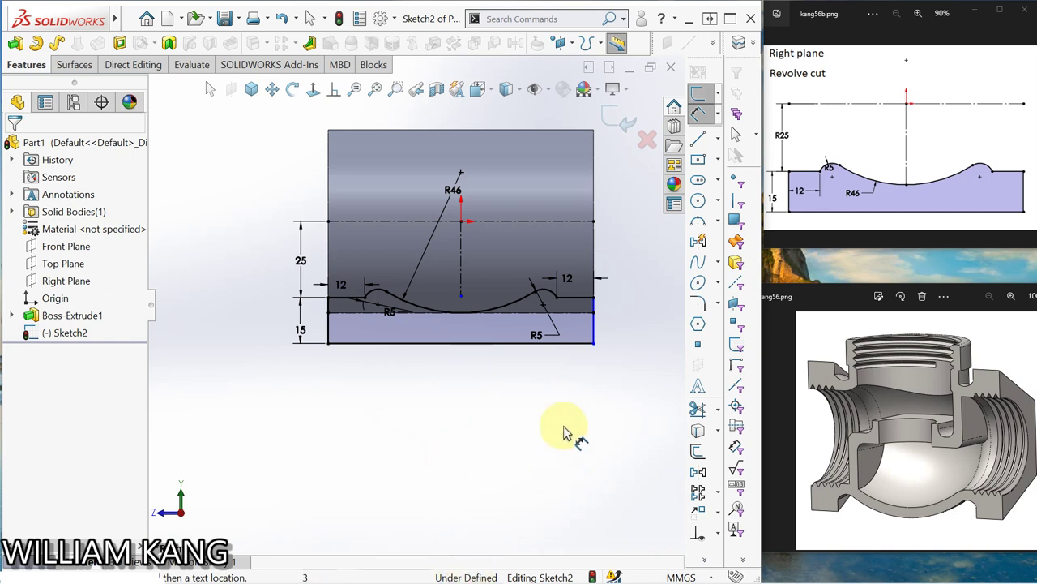
- Review the relations on both 12 mm end lines and the right vertical line until Sketch2 reads Fully Defined
left_click(594, 336)
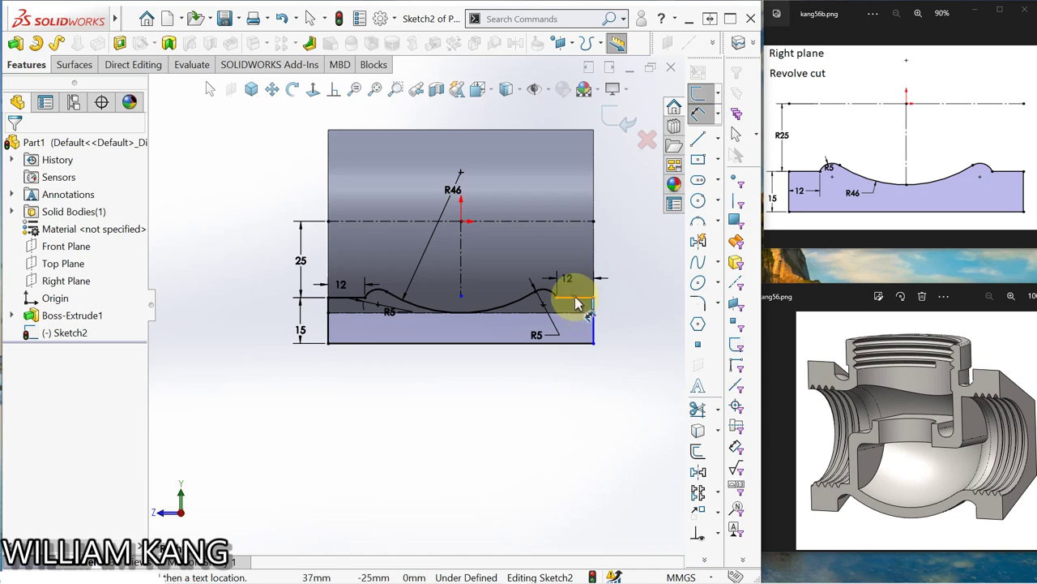
left_click(574, 301)
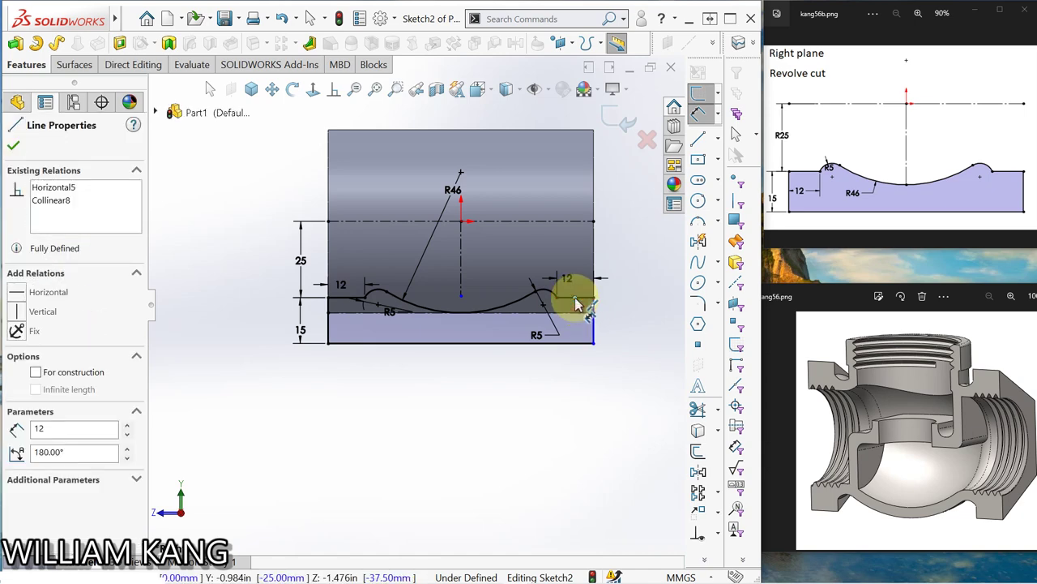
left_click(343, 302)
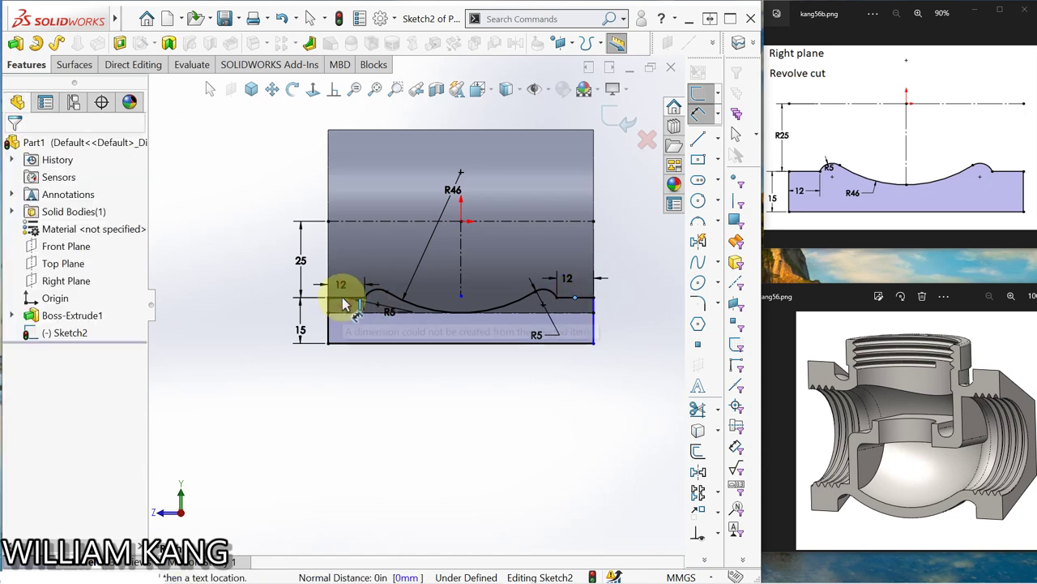
left_click(563, 298)
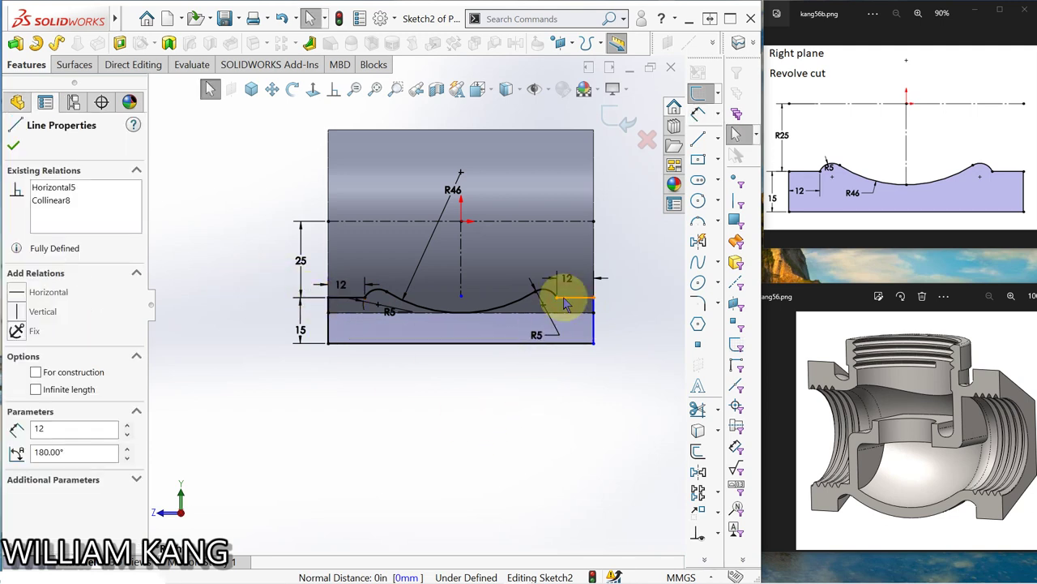
left_click(341, 299, "ctrl")
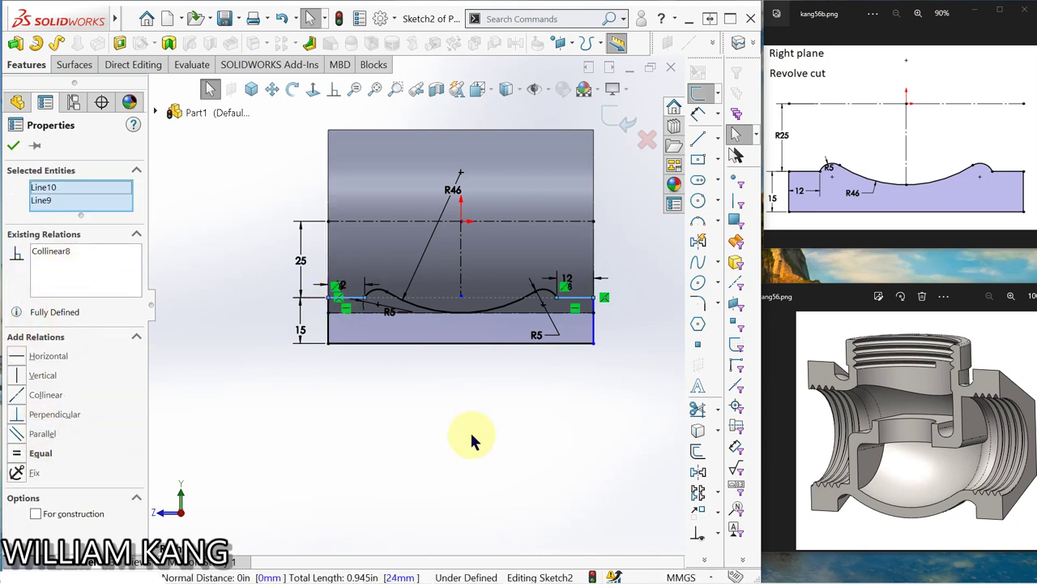
left_click(565, 375)
left_click(594, 333)
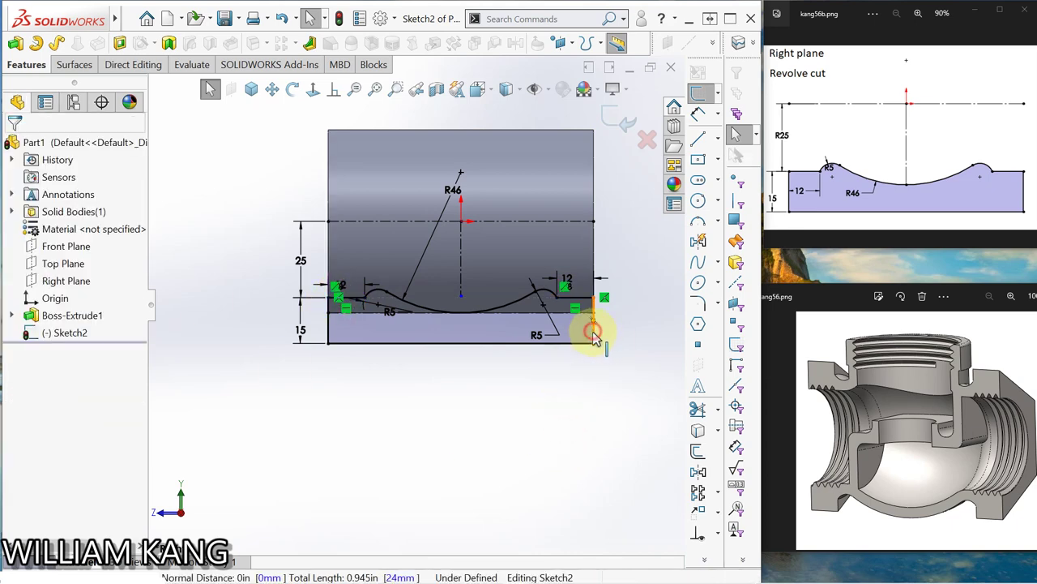
left_click(621, 391)
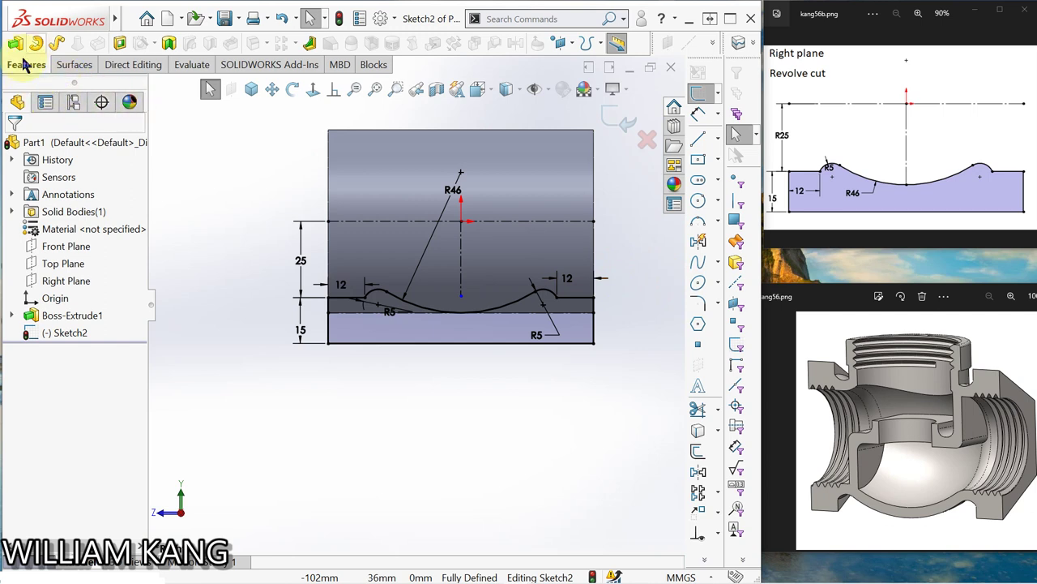
- Revolve-cut the profile 360° about the horizontal centreline Line1, then orbit to a 3D view
left_click(169, 42)
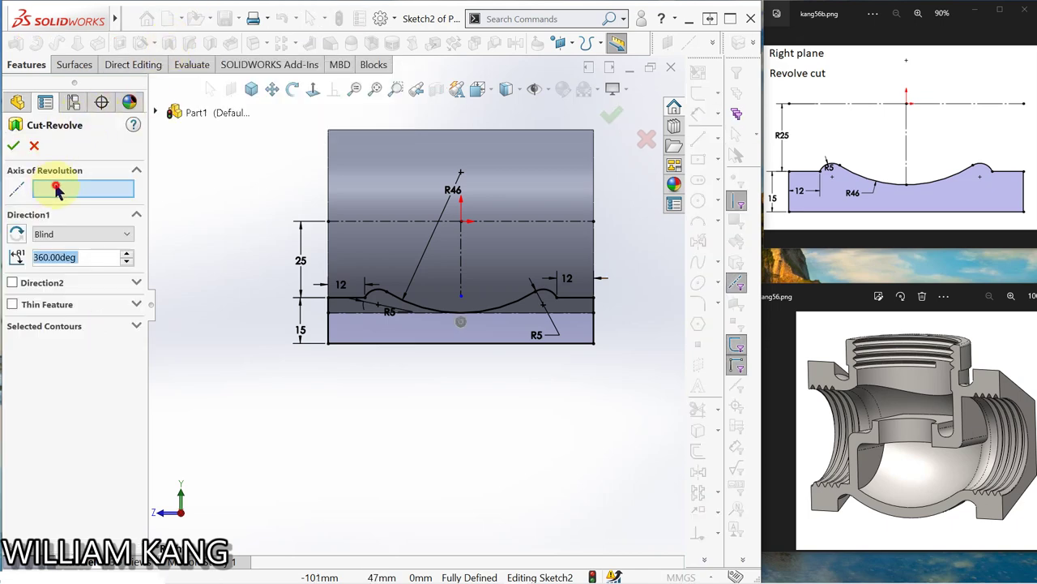
left_click(57, 189)
left_click(376, 221)
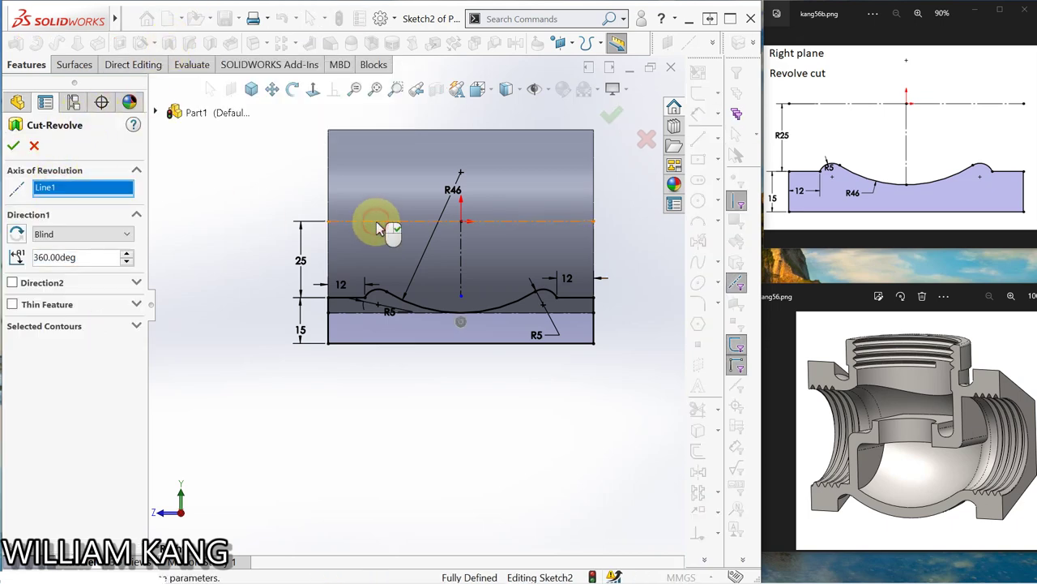
left_click(13, 144)
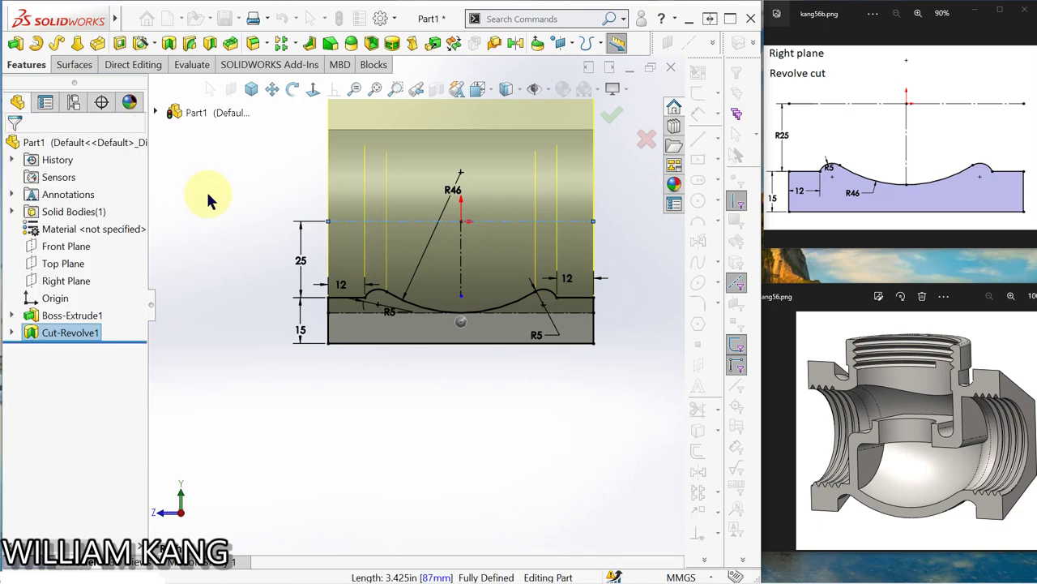
mouse_move(208, 197)
middle_mouse_down()
mouse_move(300, 185)
mouse_move(323, 216)
mouse_move(199, 215)
mouse_move(261, 180)
mouse_move(413, 238)
middle_mouse_up()
mouse_move(461, 199)
middle_mouse_down()
mouse_move(436, 213)
mouse_move(433, 155)
mouse_move(456, 178)
middle_mouse_up()
mouse_move(1026, 138)
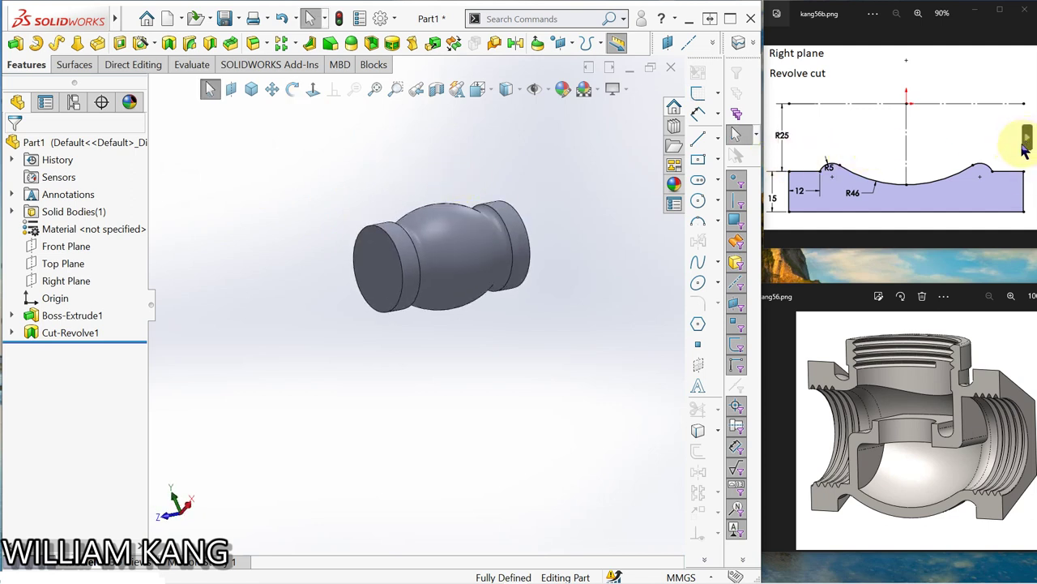
left_click(1027, 142)
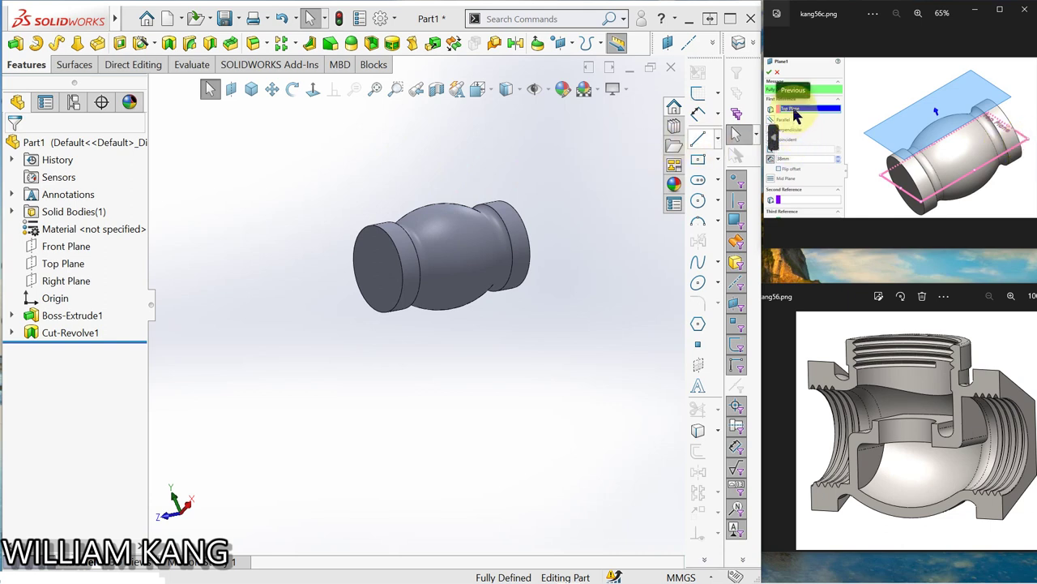
- Create Plane1 offset 38 mm from Top Plane and select it
left_click(234, 93)
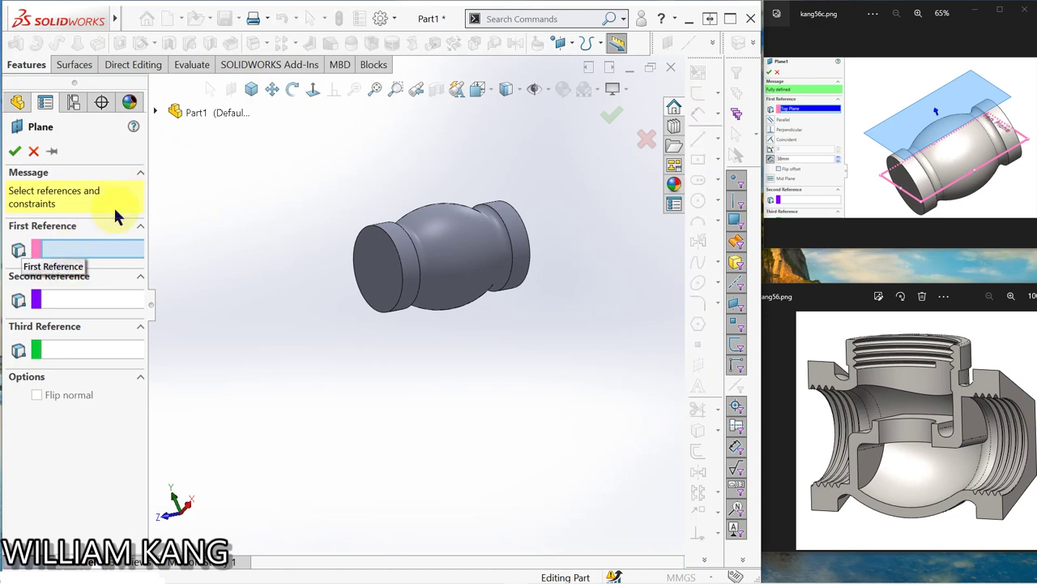
left_click(155, 113)
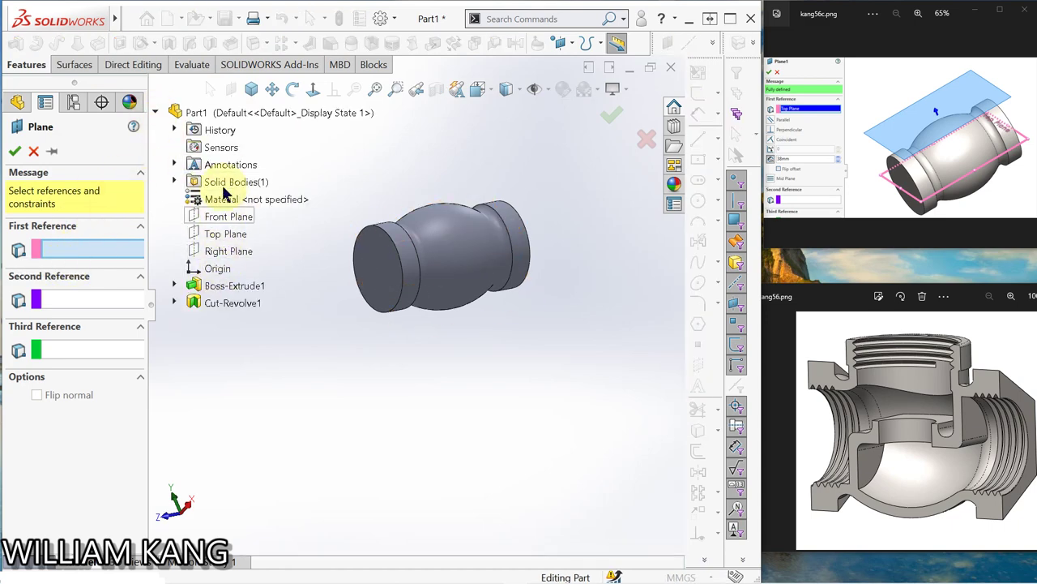
left_click(226, 236)
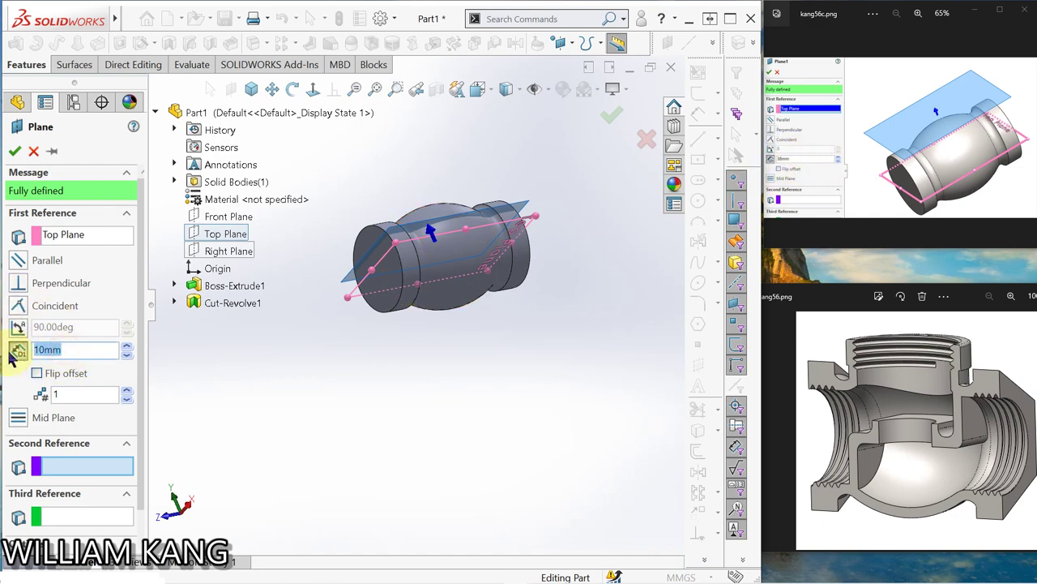
type("38")
key("Return")
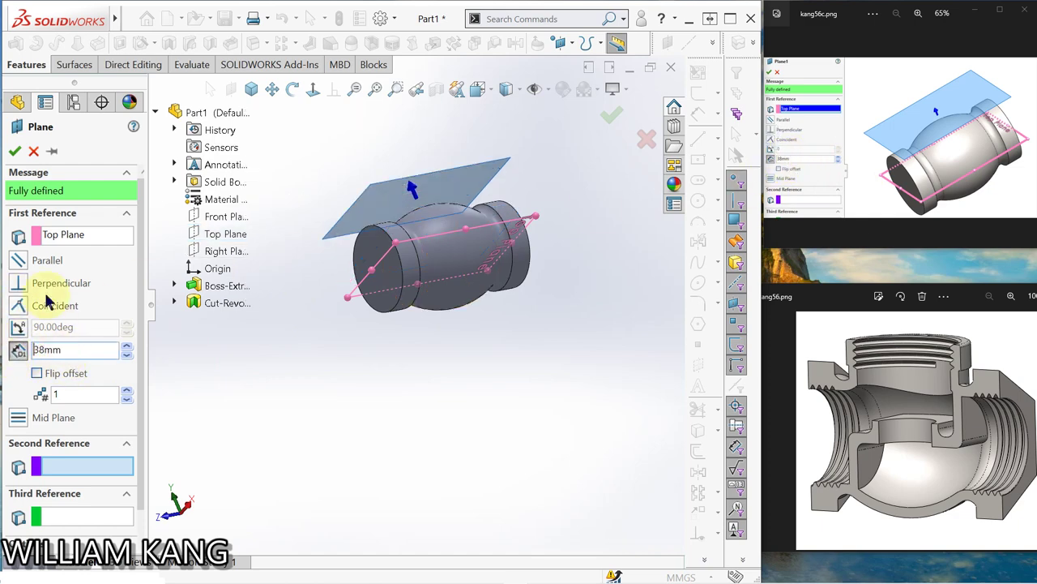
left_click(15, 151)
mouse_move(319, 331)
middle_mouse_down()
mouse_move(369, 298)
mouse_move(294, 300)
middle_mouse_up()
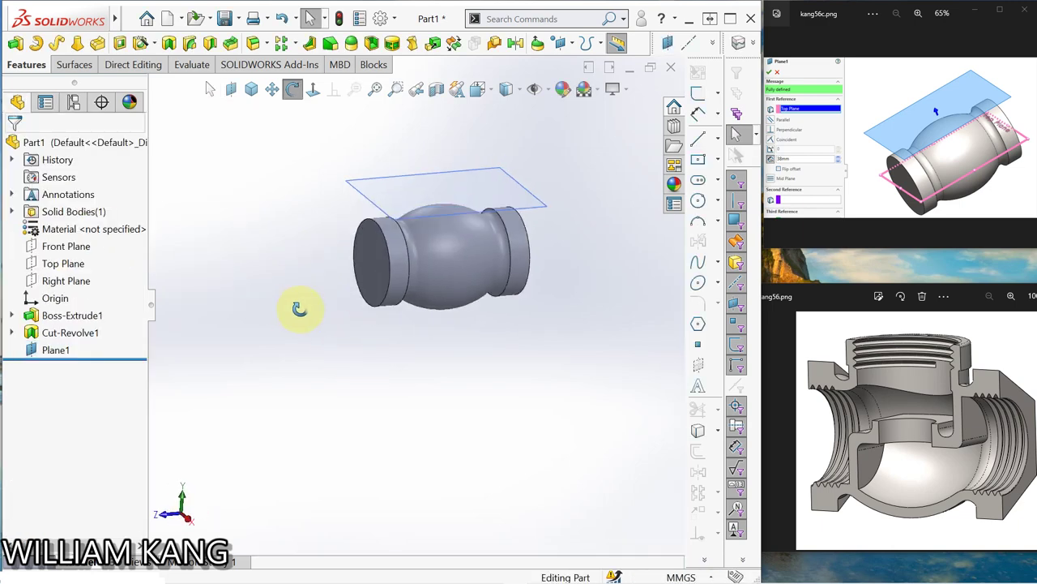
left_click(55, 351)
left_click(56, 351)
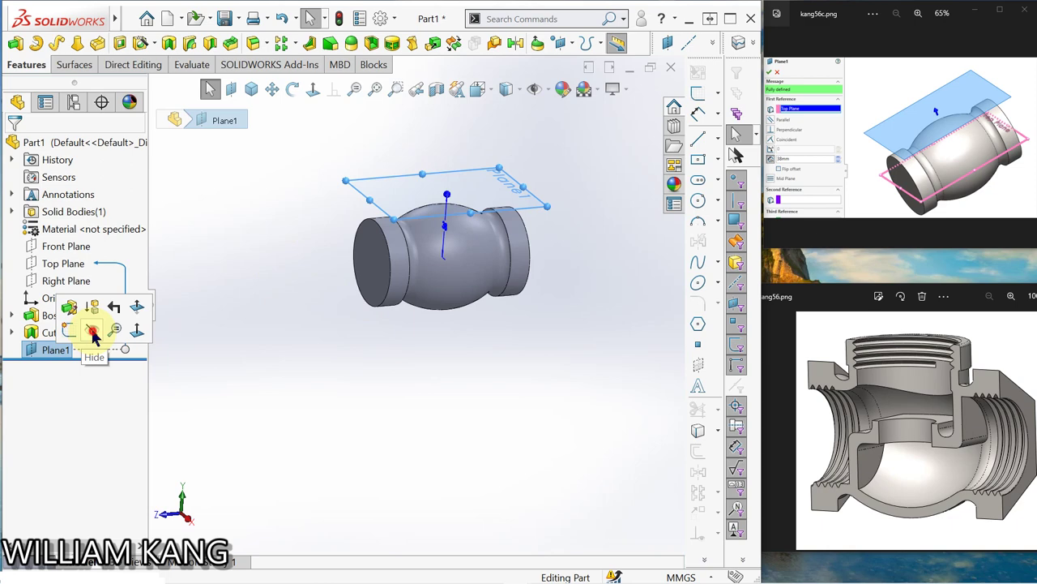
- Start a new sketch on Plane1
left_click(92, 331)
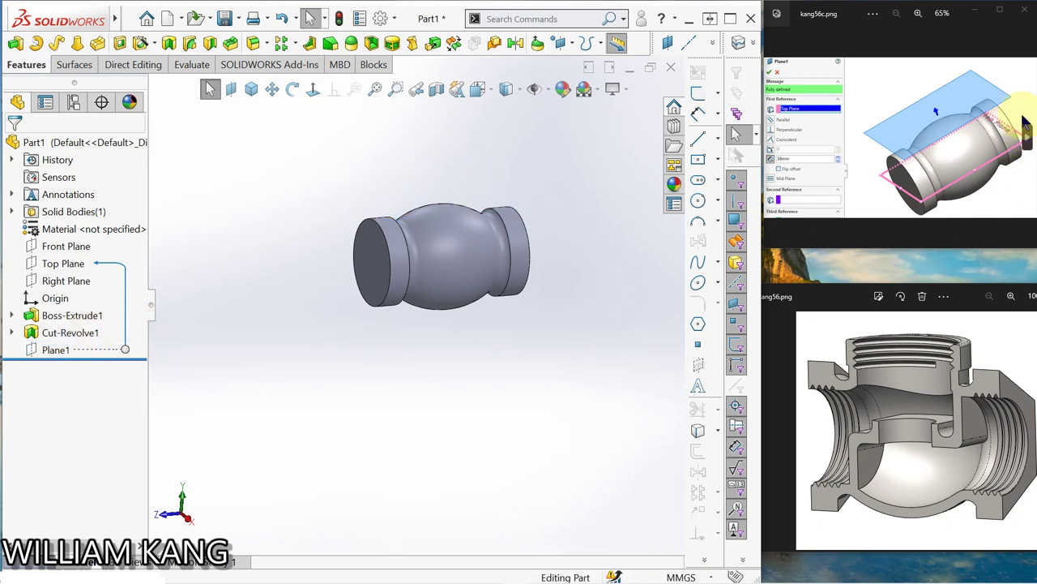
left_click(1027, 140)
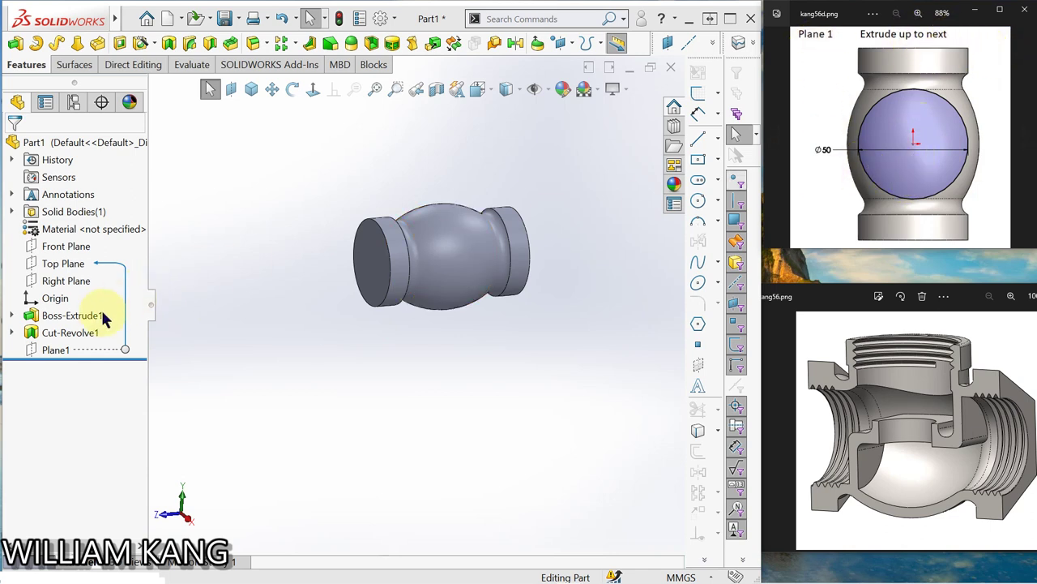
left_click(55, 349)
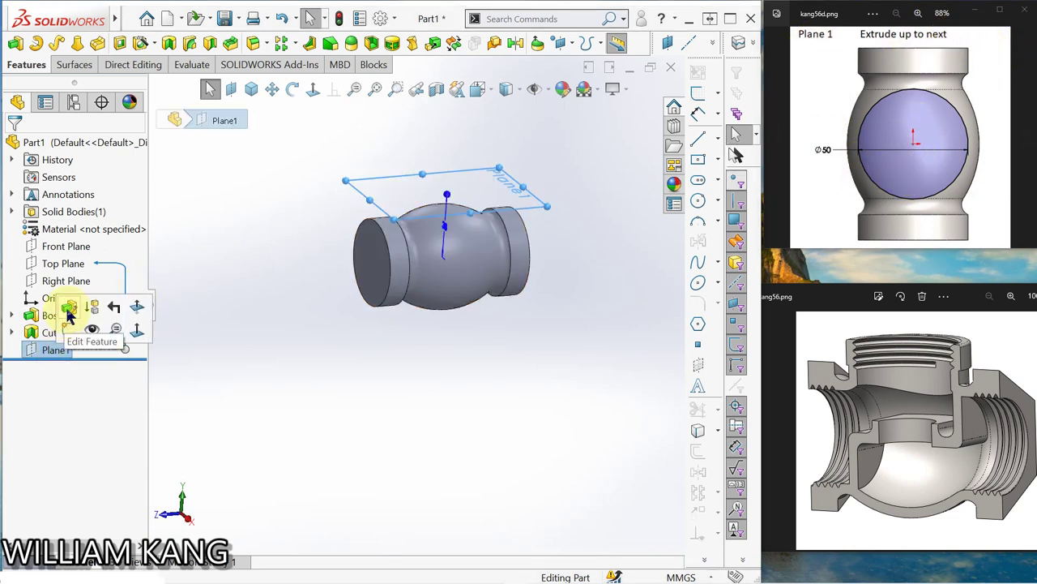
left_click(69, 330)
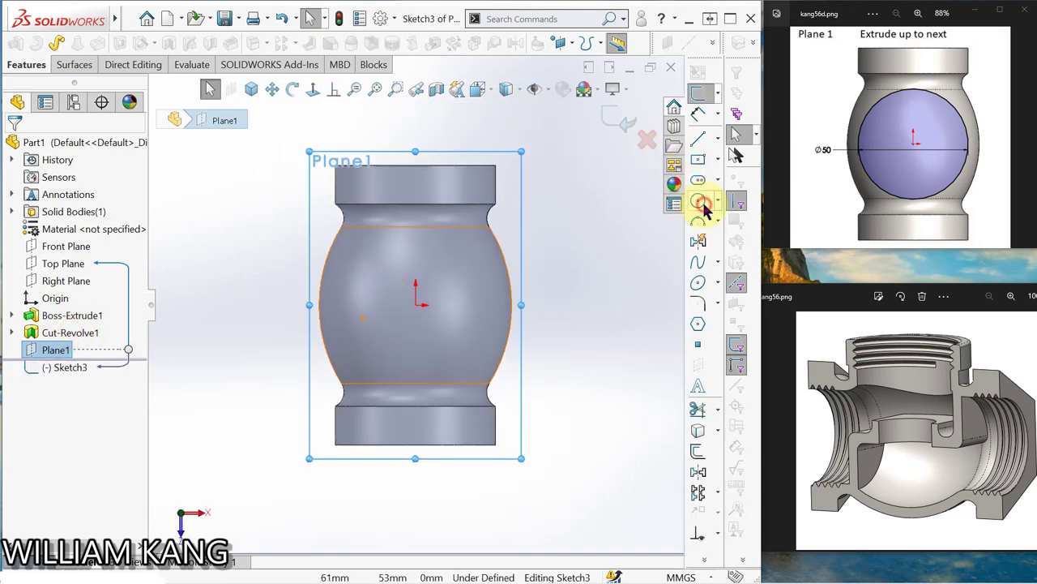
- Draw a circle centred on the origin and dimension its diameter to 50 mm
left_click(699, 201)
left_click(415, 305)
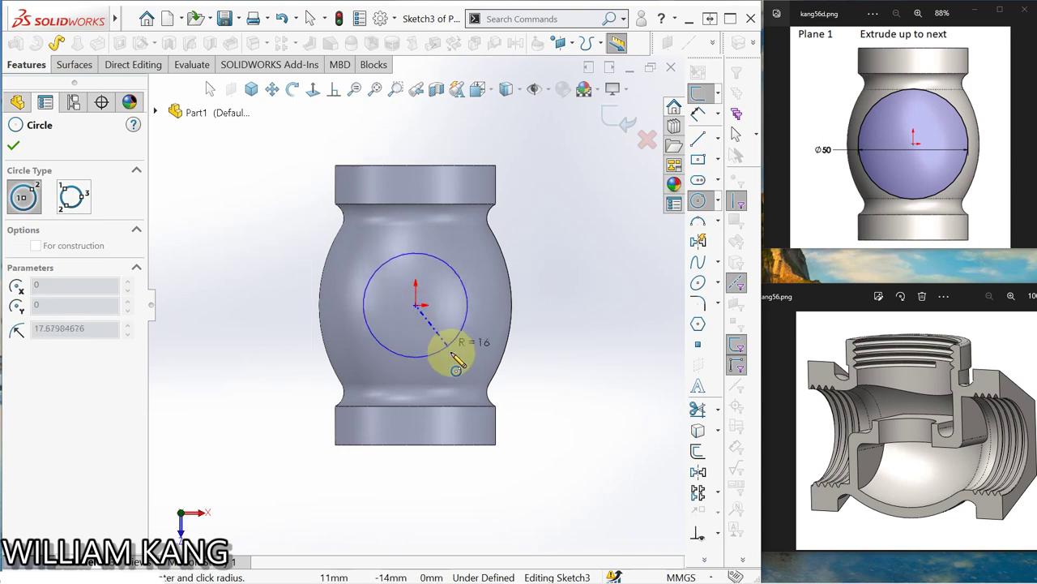
left_click(459, 357)
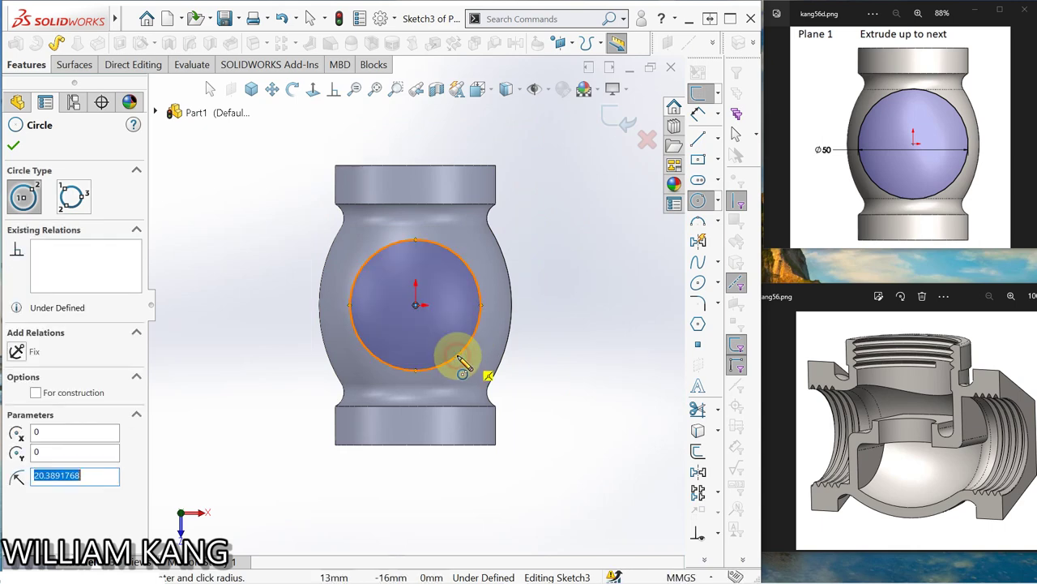
left_click(698, 114)
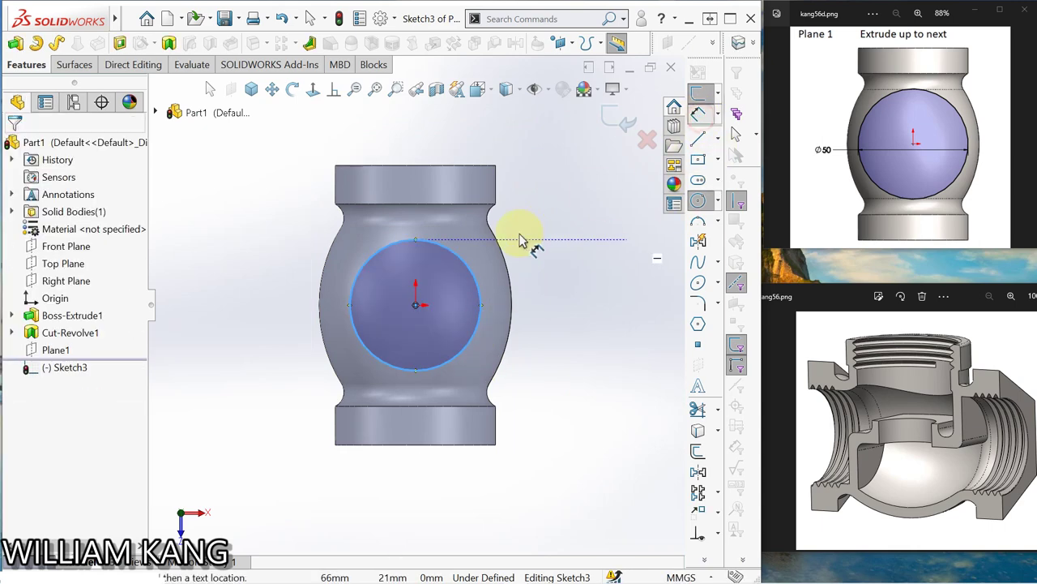
left_click(479, 281)
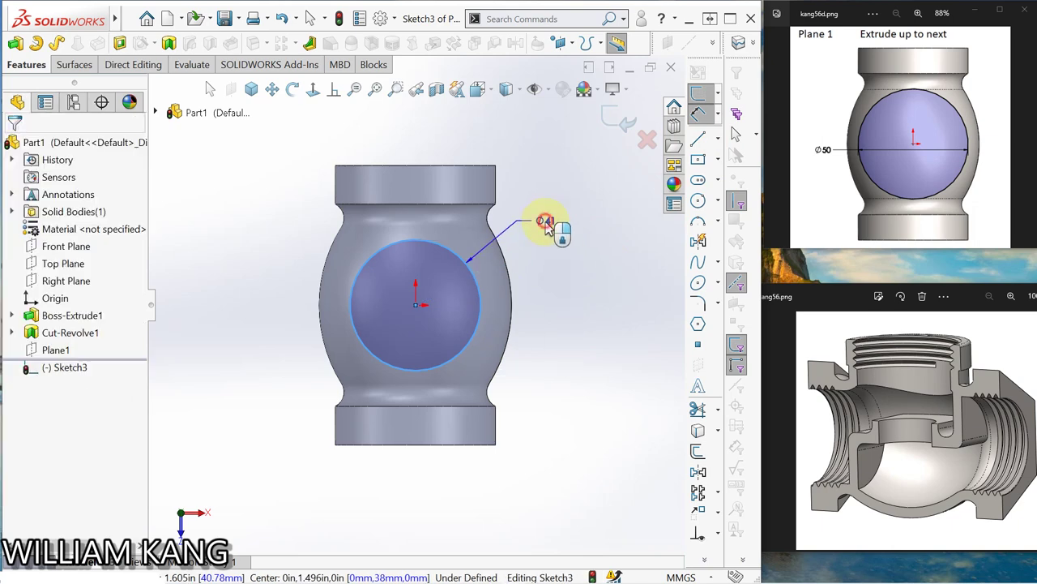
left_click(546, 227)
type("50")
key("Return")
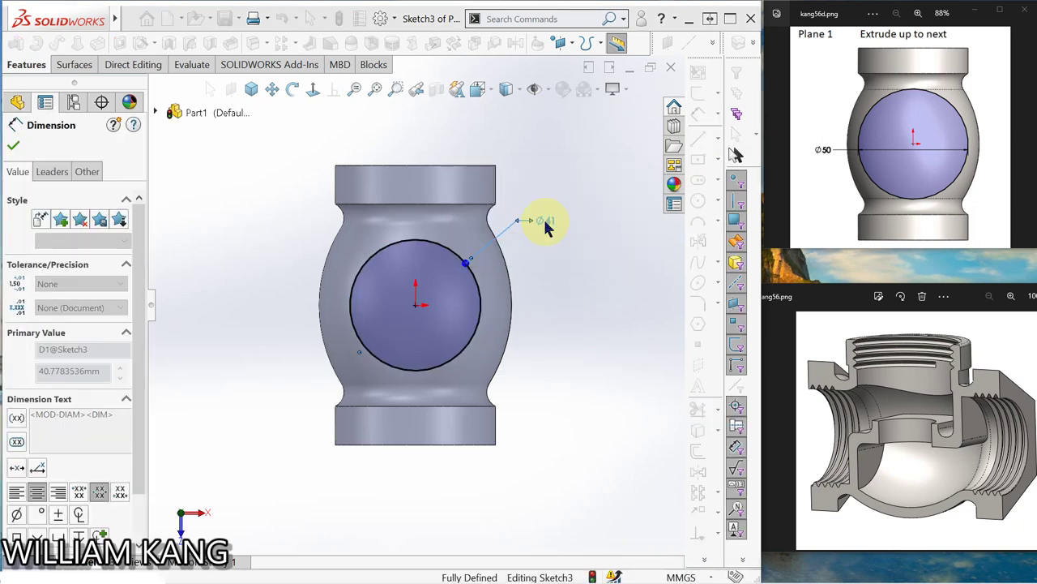
mouse_move(553, 296)
middle_mouse_down()
mouse_move(498, 243)
mouse_move(406, 239)
mouse_move(475, 248)
middle_mouse_up()
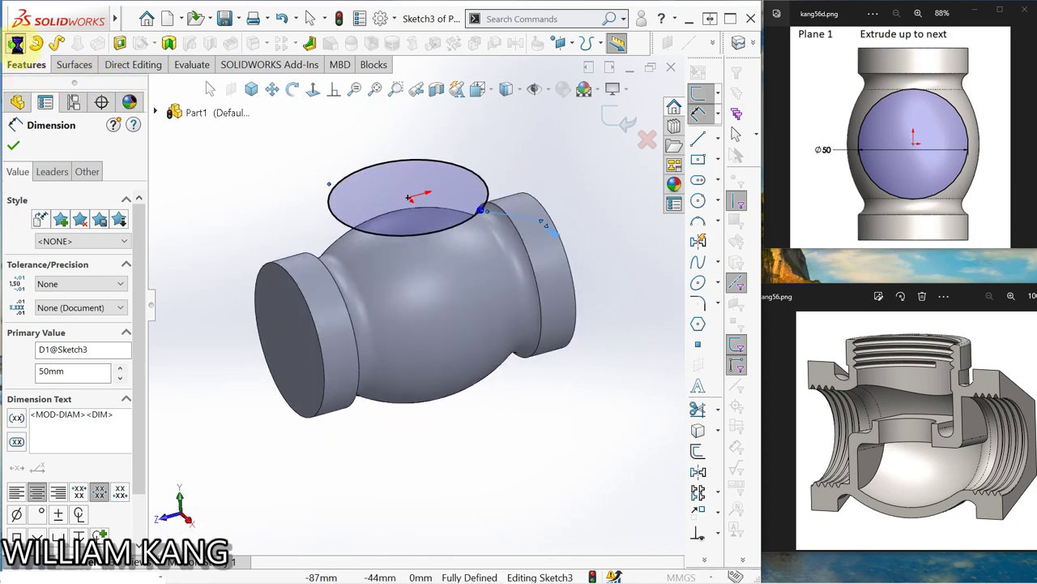
left_click(16, 44)
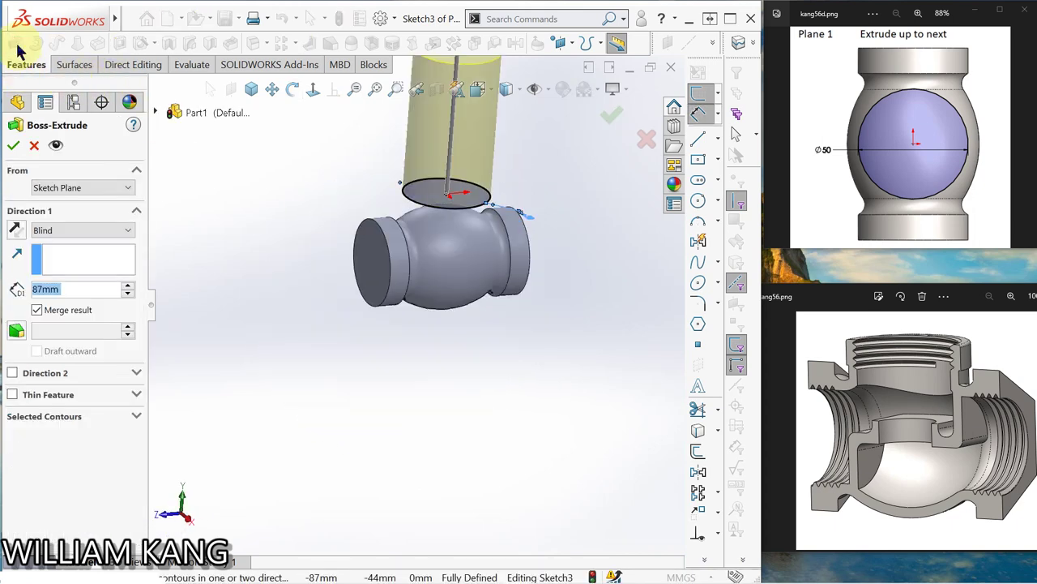
- Extrude the Ø50 circle downward, Up To Next, to create Boss-Extrude2
left_click(17, 231)
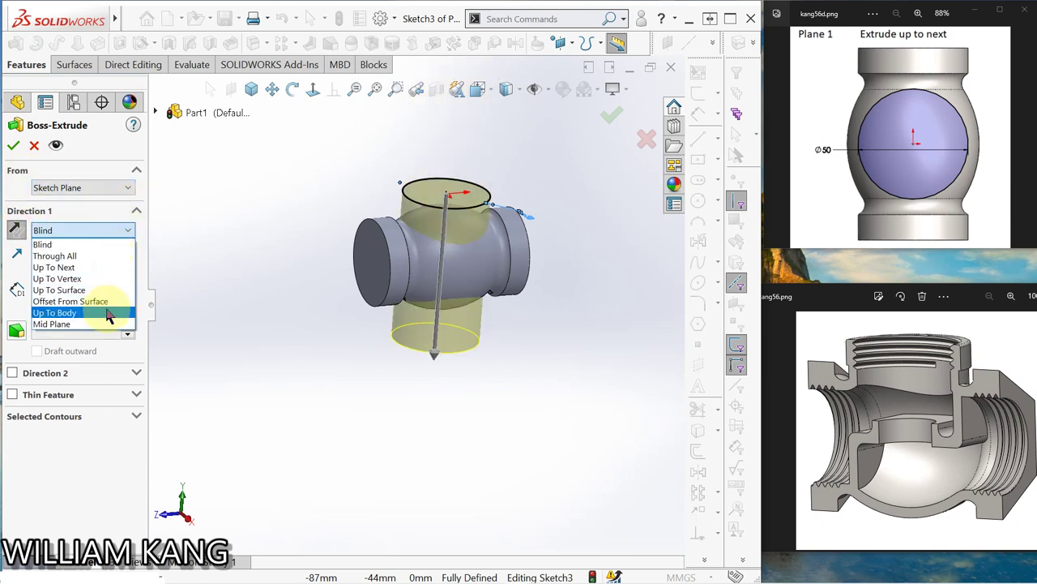
left_click(54, 266)
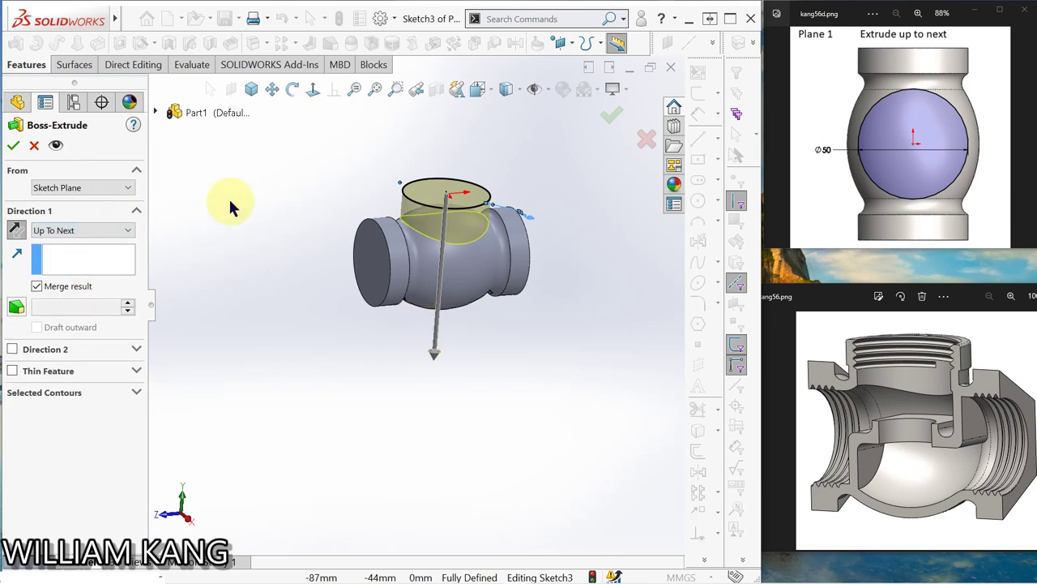
left_click(14, 149)
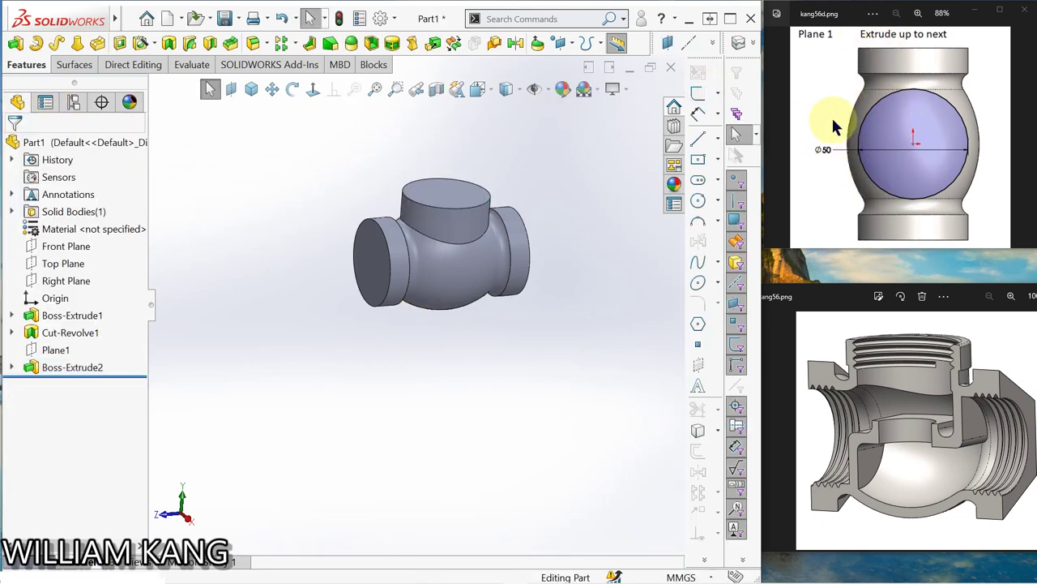
left_click(1026, 143)
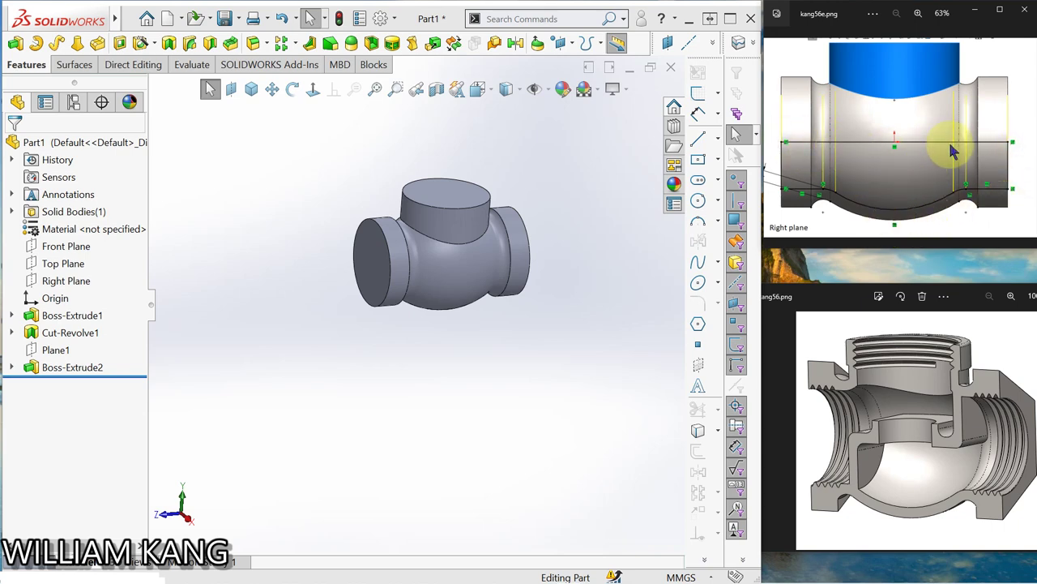
left_click(1027, 143)
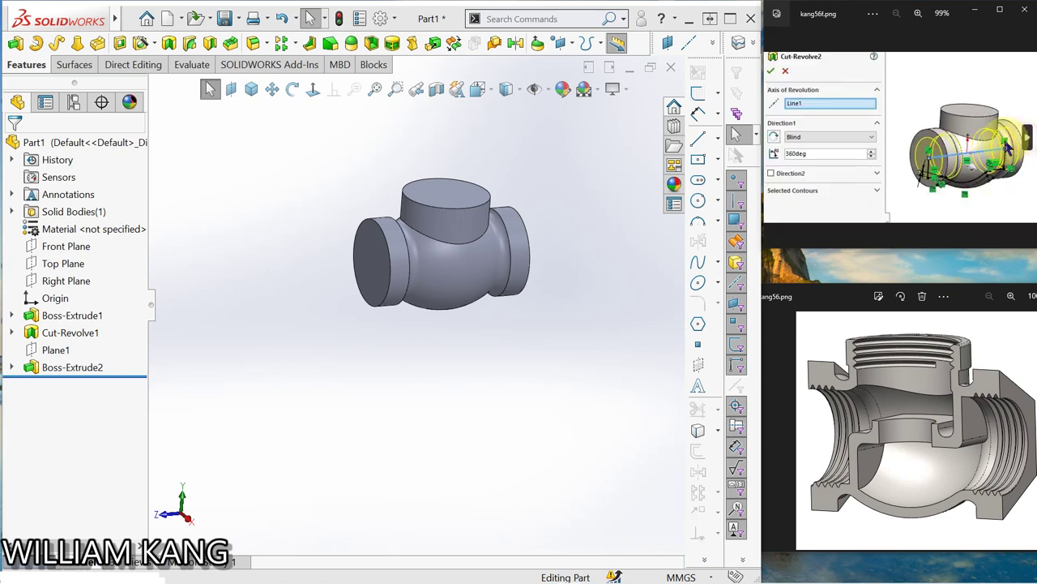
left_click(775, 143)
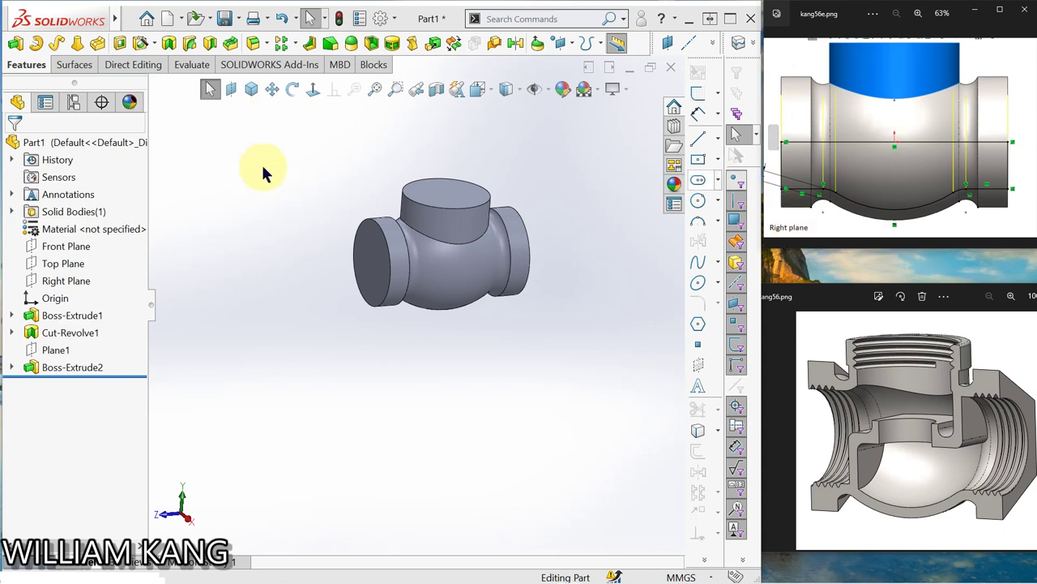
- Start a sketch on the Right Plane and try a 4 mm offset of the bulged face, then cancel it
left_click(70, 281)
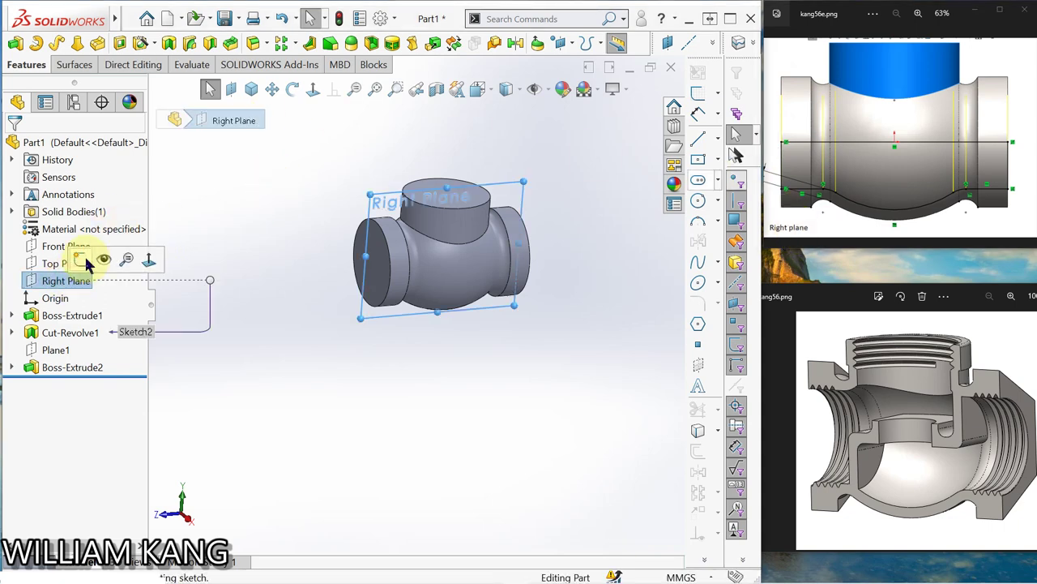
left_click(89, 266)
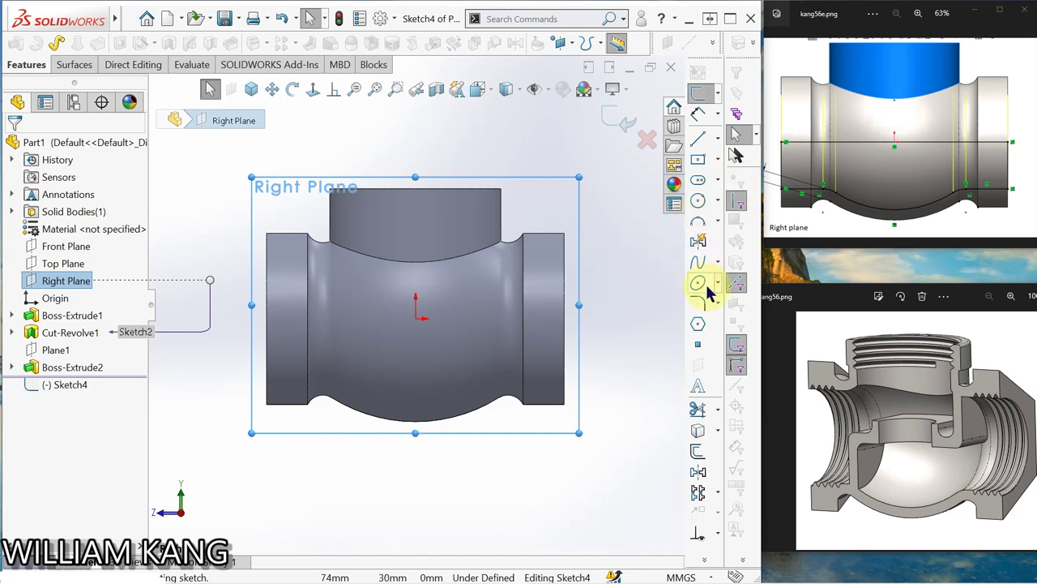
left_click(698, 455)
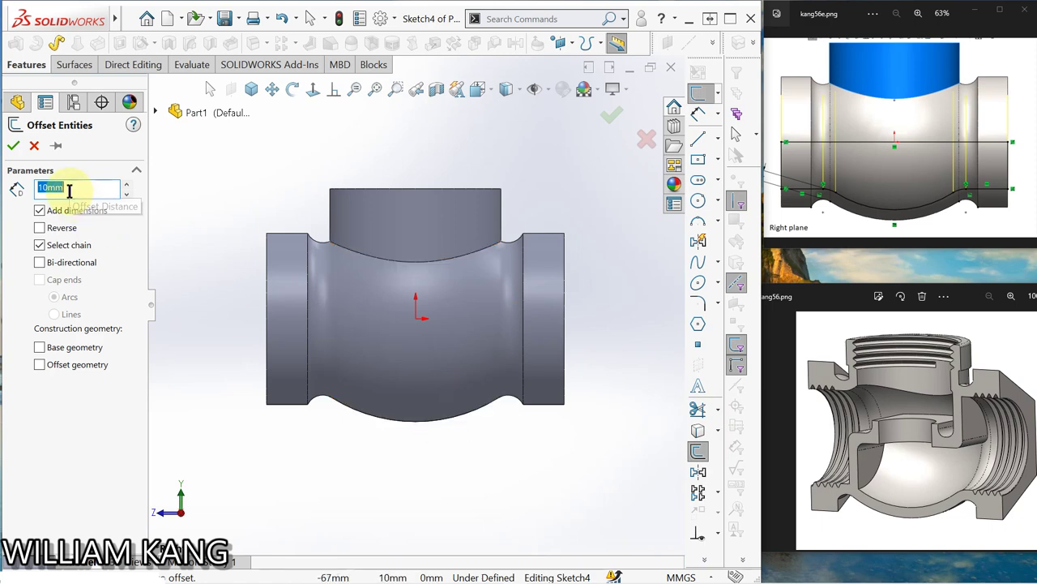
type("4")
key("Return")
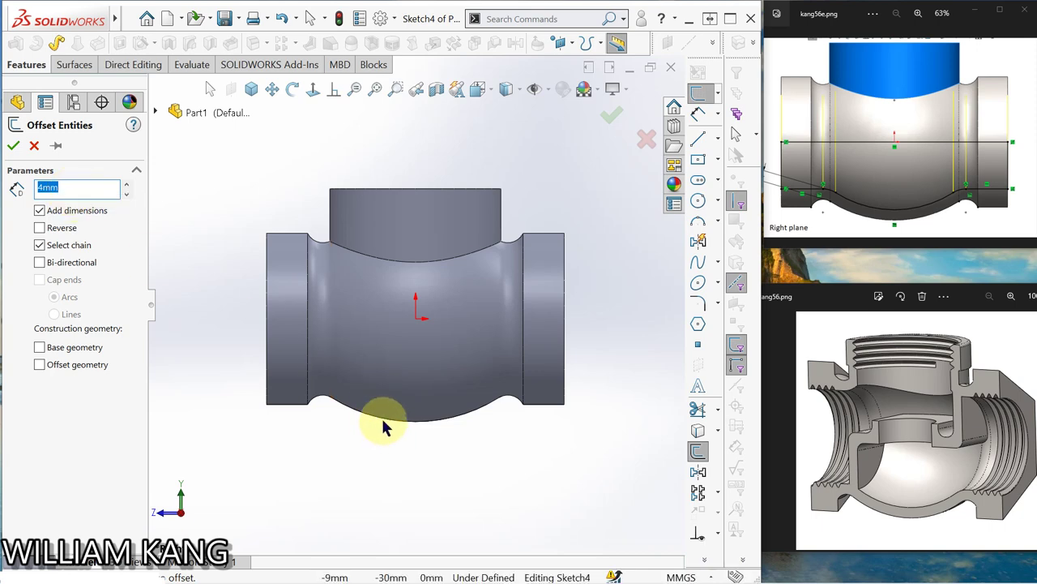
left_click(384, 422)
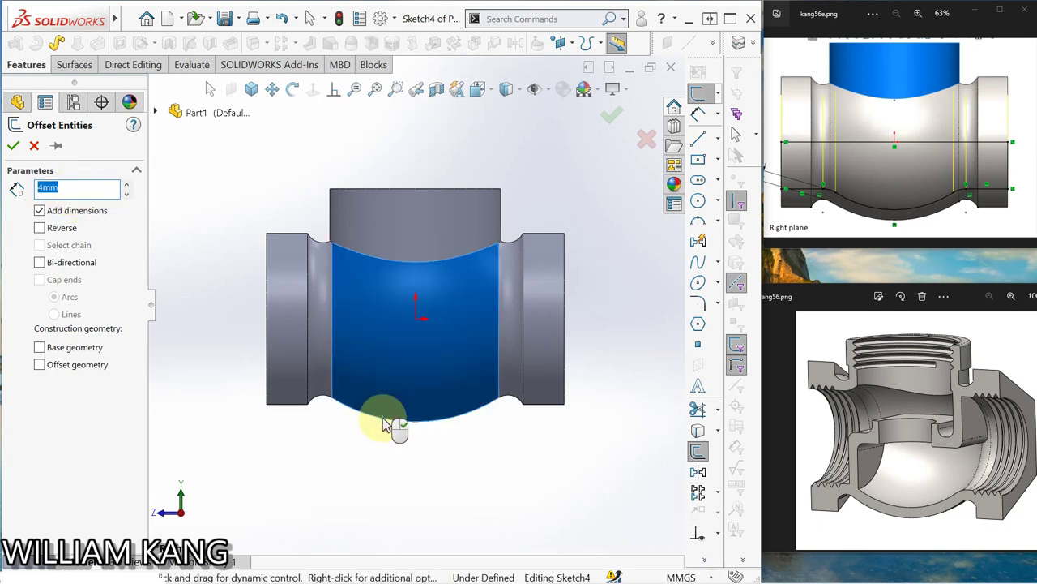
right_click(67, 193)
left_click(209, 203)
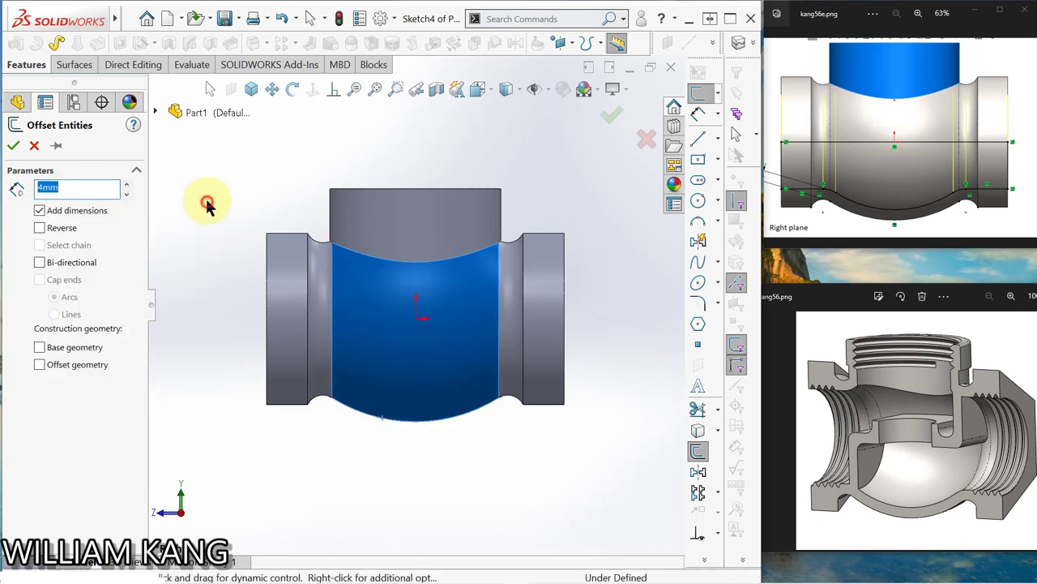
key("Escape")
key("Escape")
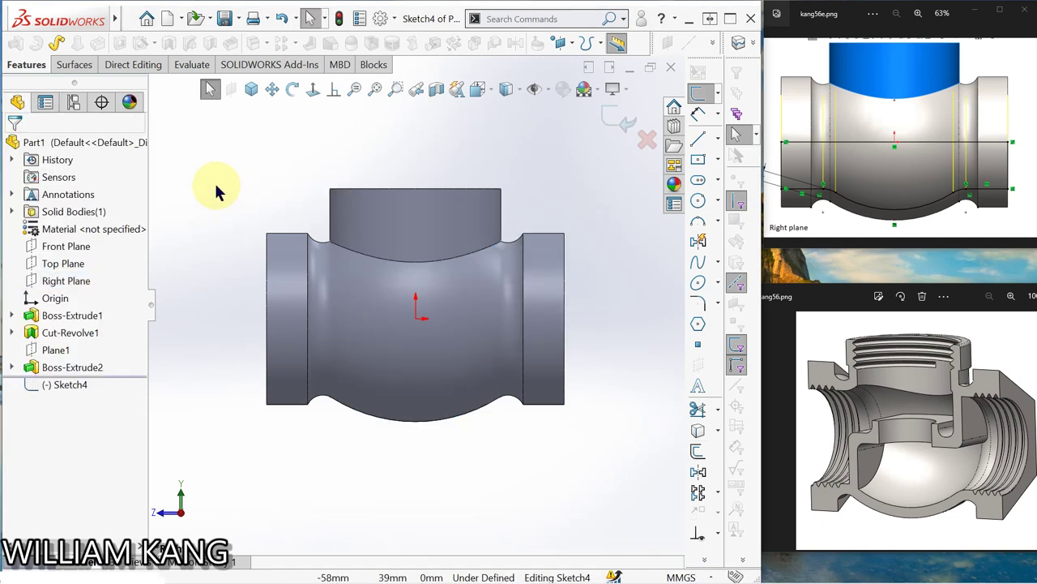
- Offset the bottom curved edge and both side edges 4 mm toward the inside of the body
left_click(701, 460)
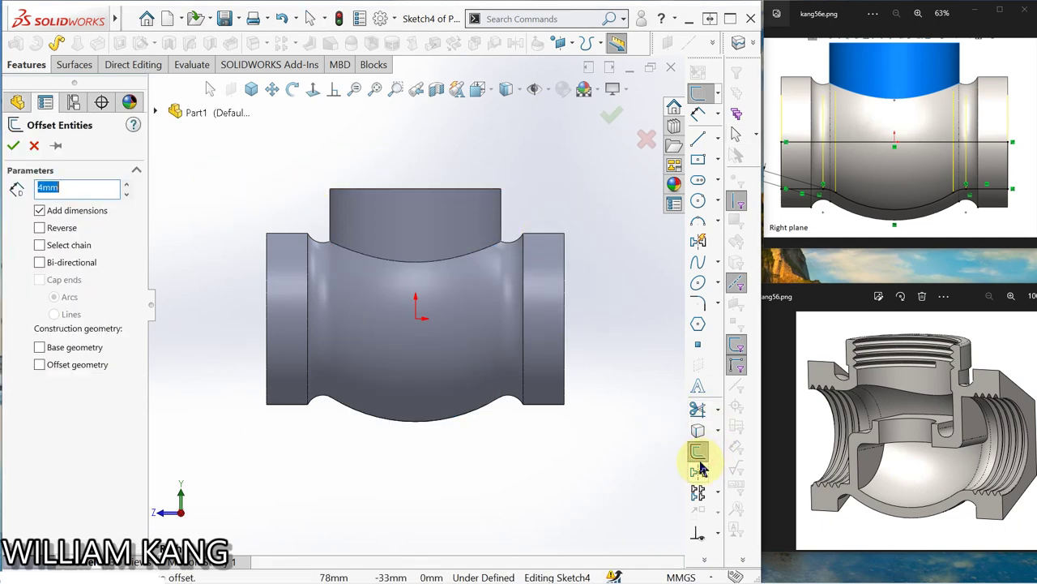
left_click(407, 428)
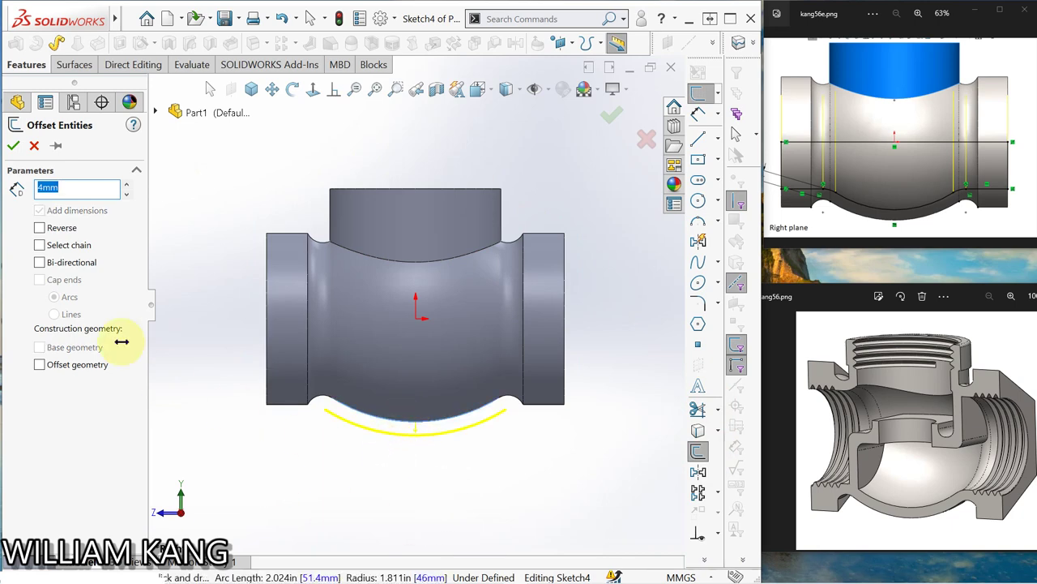
left_click(40, 228)
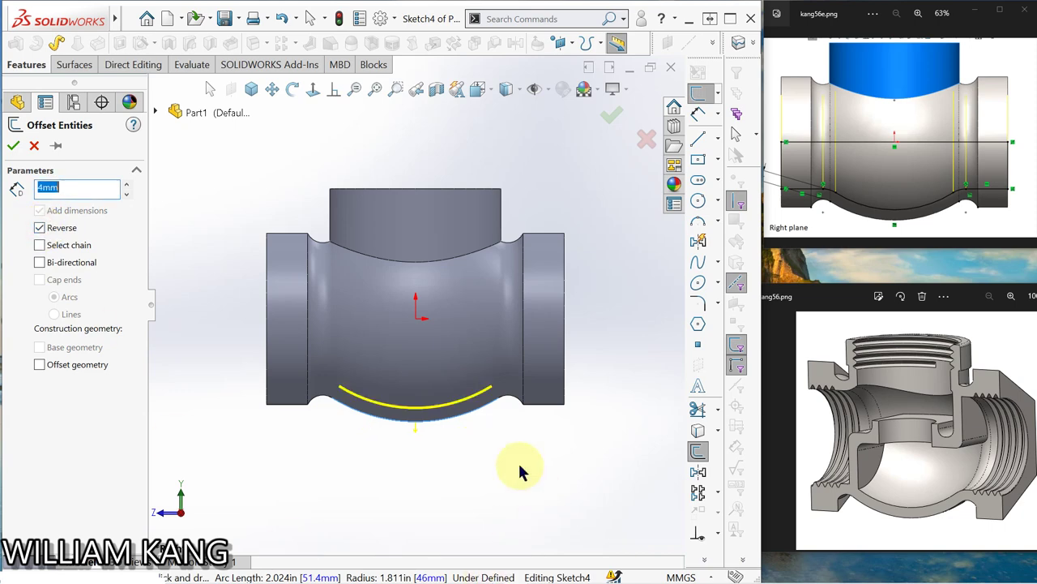
left_click(511, 405)
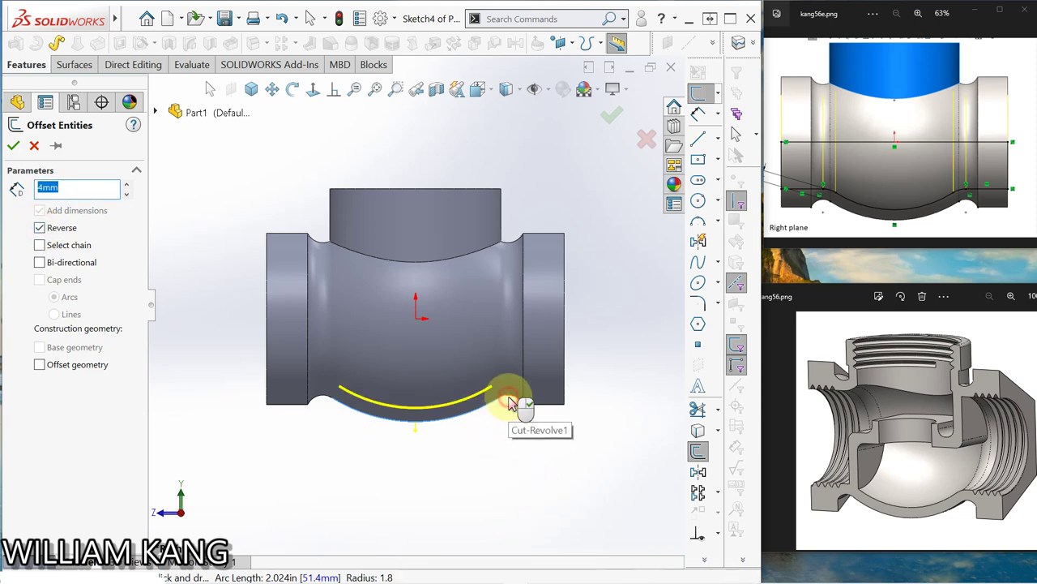
left_click(323, 404)
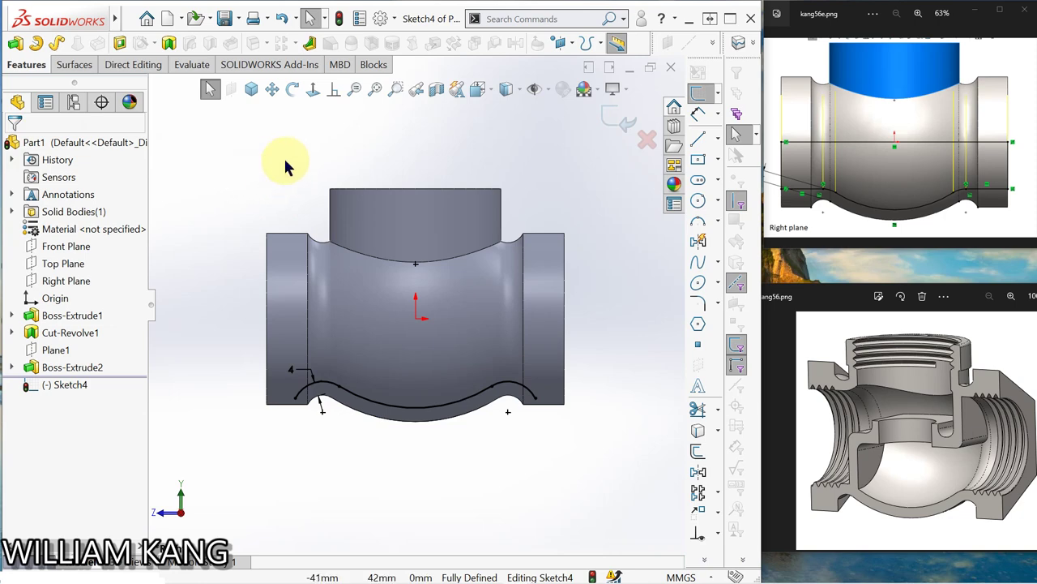
- Draw the horizontal centre line across the body from the left end to the right edge
left_click(866, 167)
left_click(904, 150)
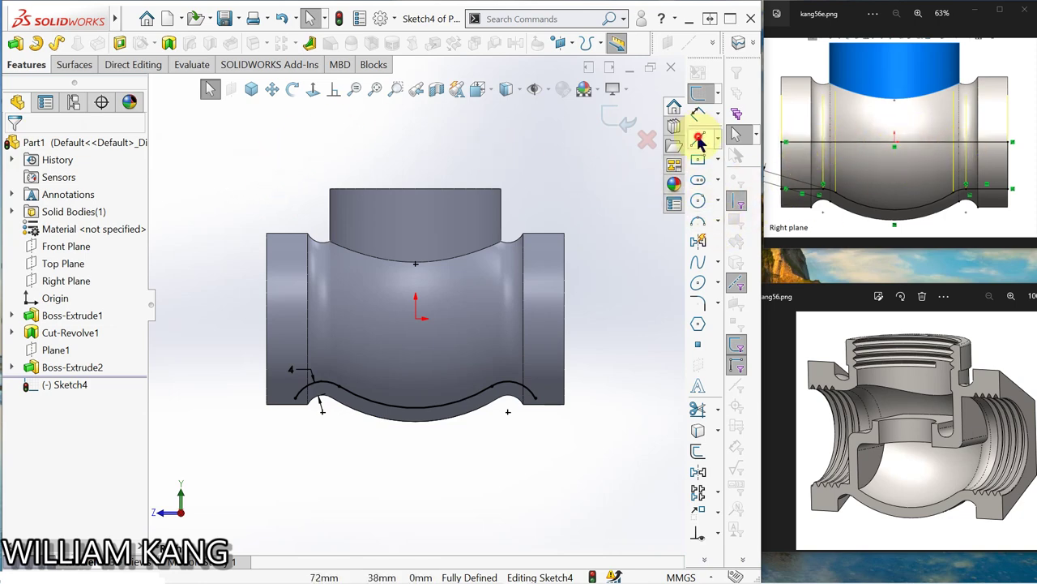
left_click(699, 139)
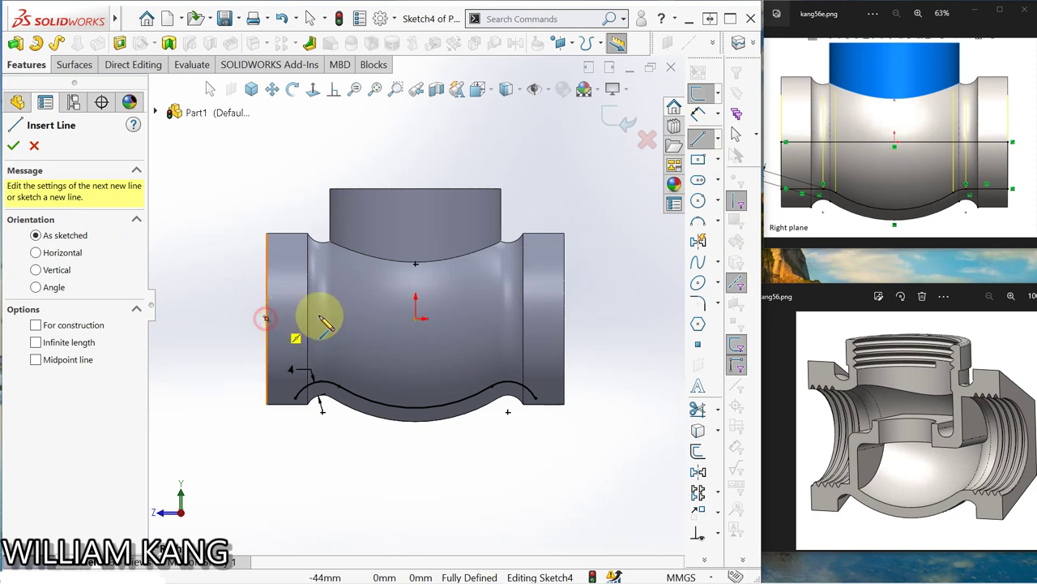
left_click(267, 317)
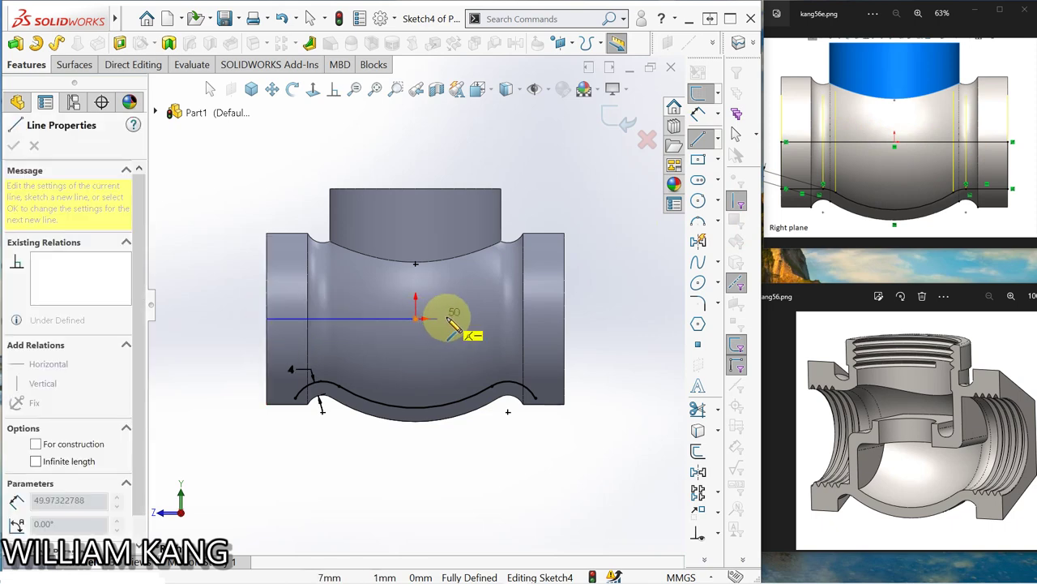
left_click(565, 317)
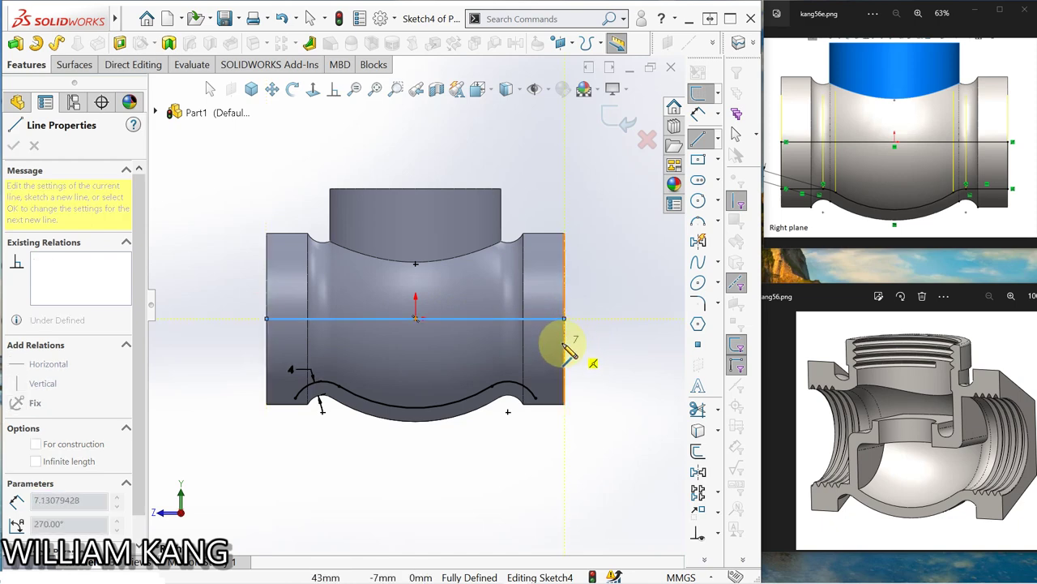
key("Escape")
key("Escape")
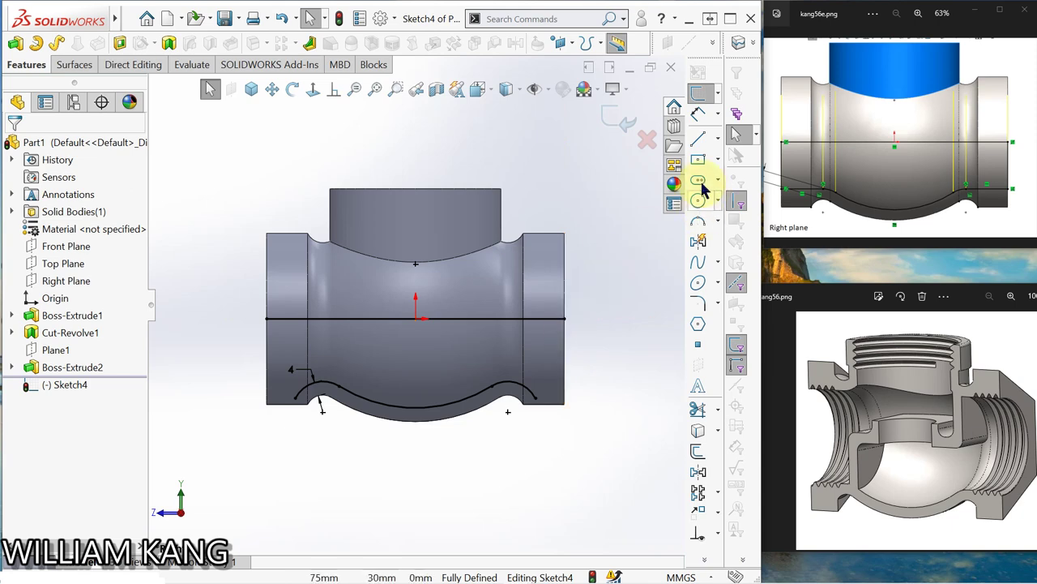
- Draw horizontal and vertical lines from each arc end up to the centre line
key("l")
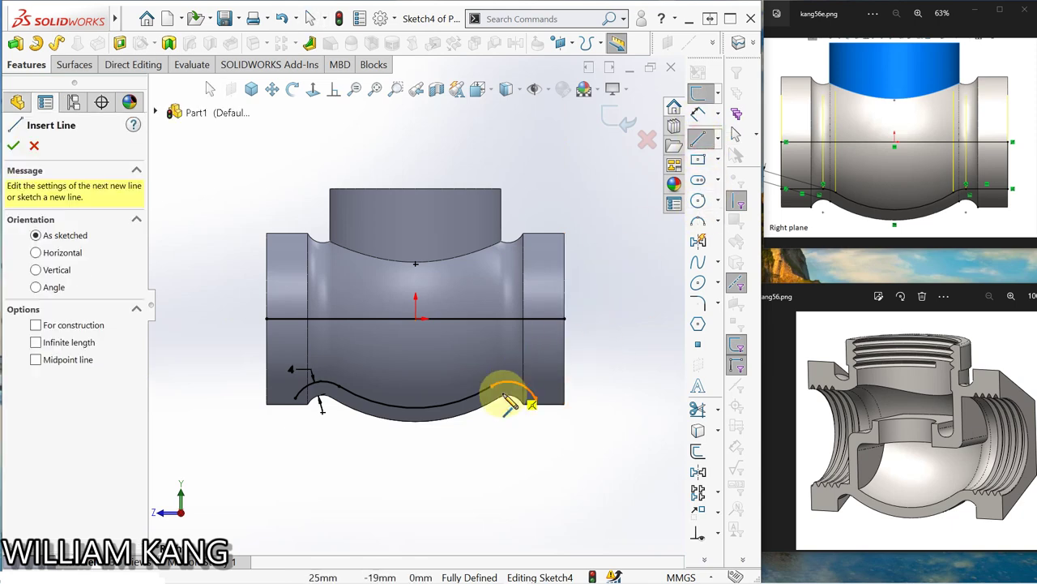
scroll(507, 401, "down", 3)
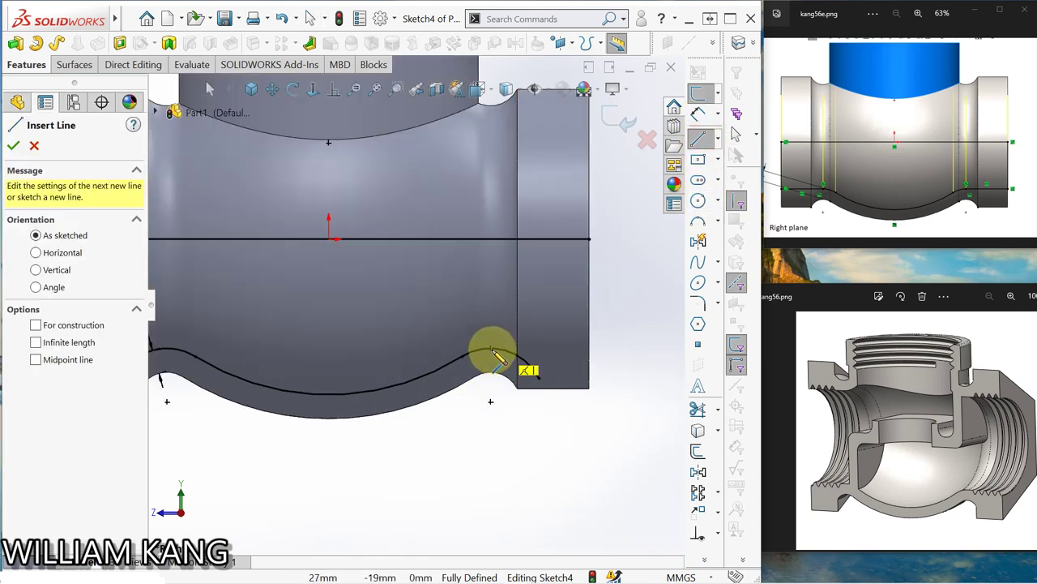
left_click(491, 350)
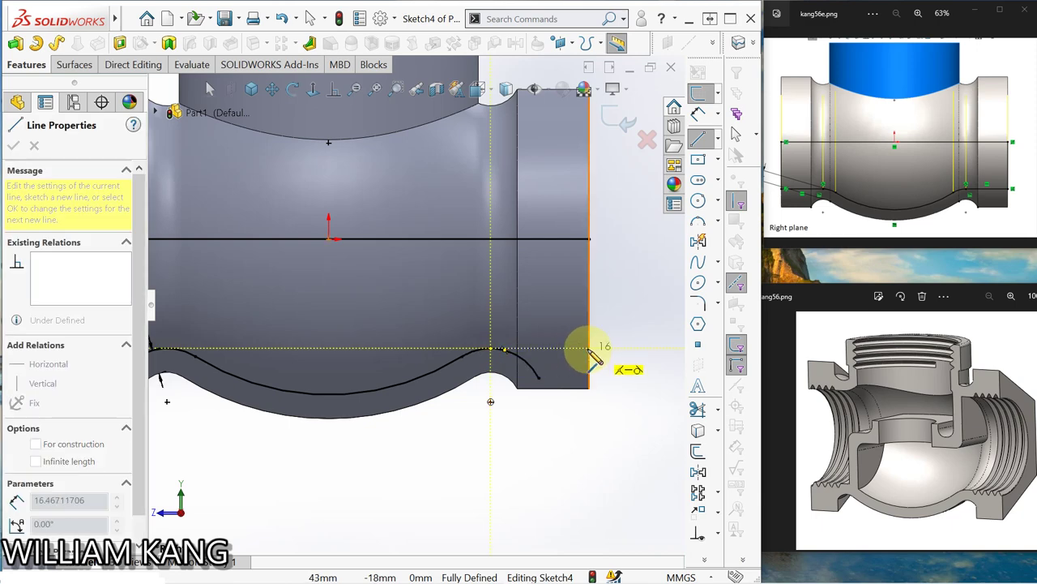
left_click(590, 349)
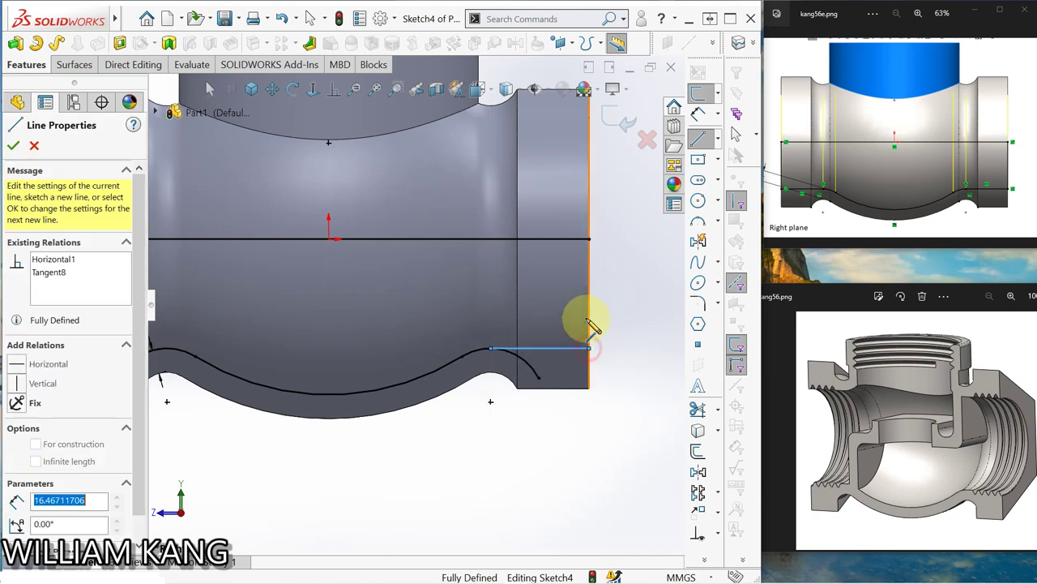
left_click(589, 240)
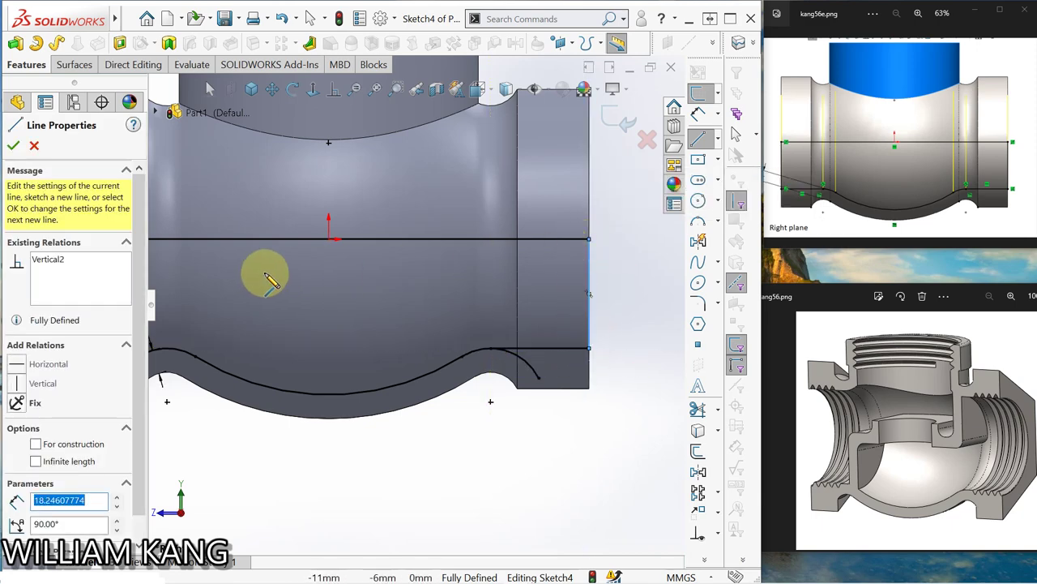
scroll(267, 273, "up", 3)
scroll(232, 301, "down", 4)
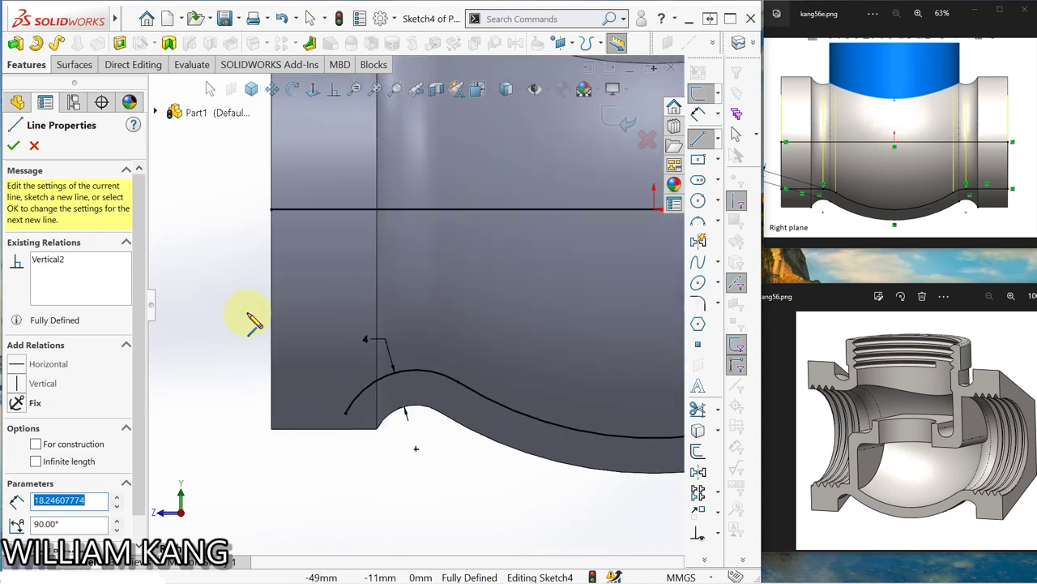
left_click(405, 375)
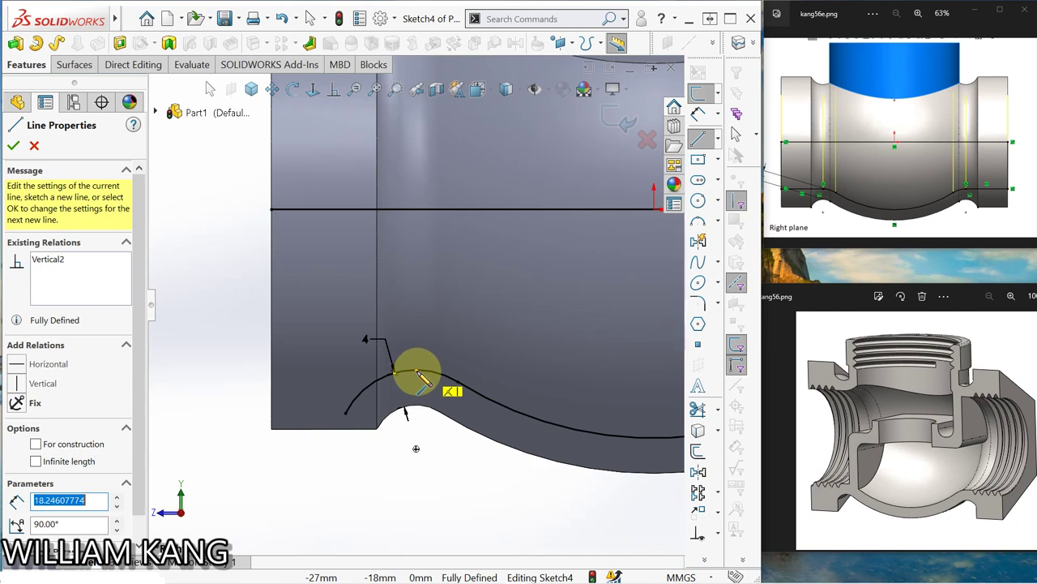
left_click_drag(415, 372, 276, 375)
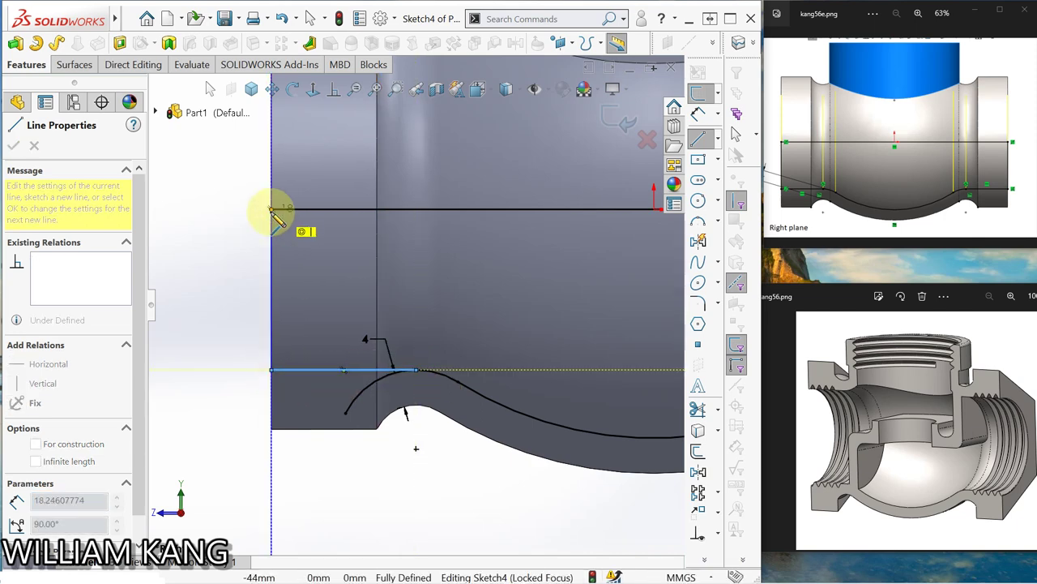
left_click(272, 210)
scroll(416, 300, "up", 4)
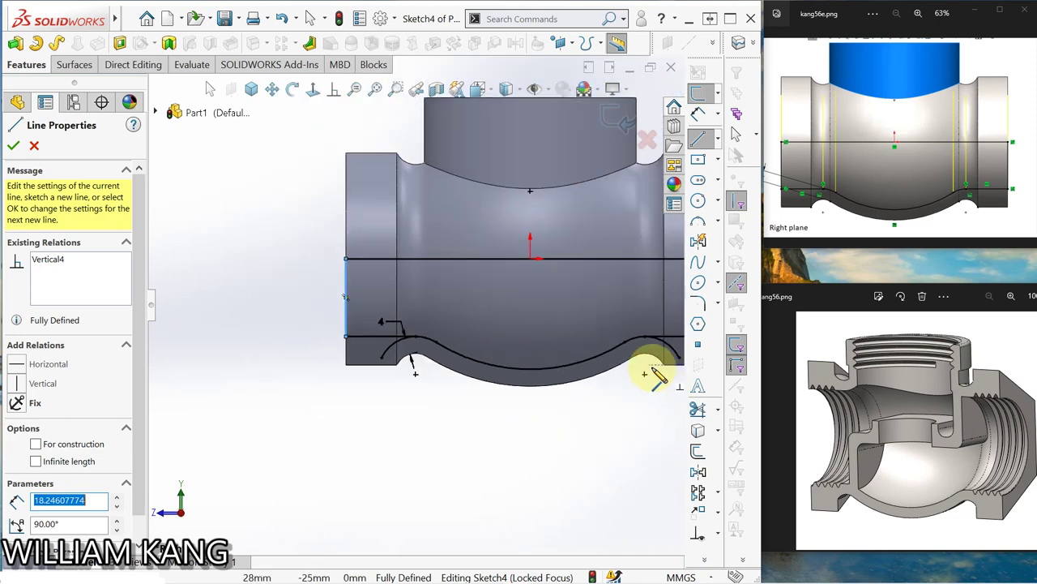
- Power-trim the leftover arc overhangs at the right and left ends of Sketch4
left_click(699, 413)
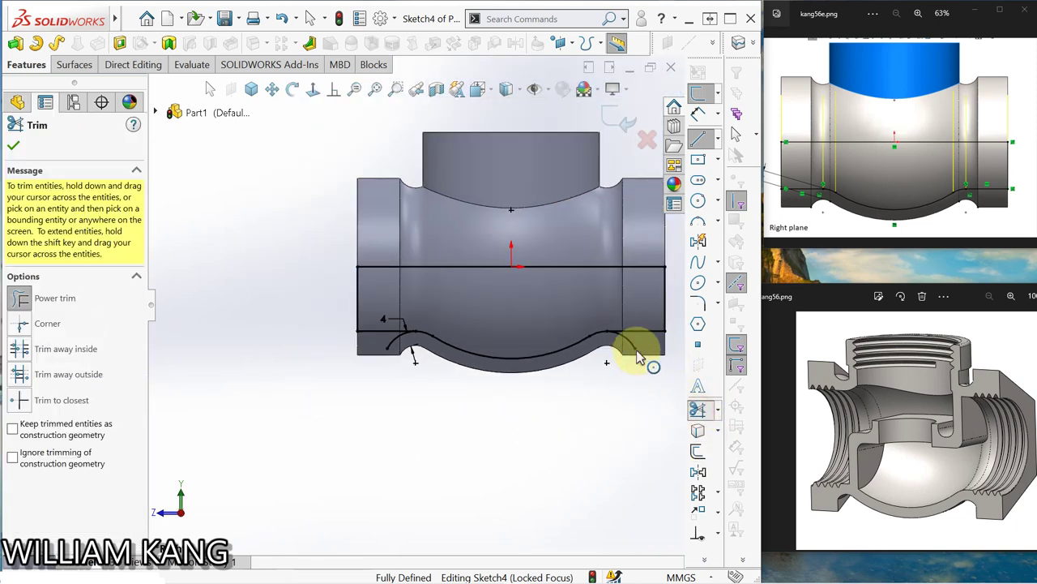
left_click(634, 349)
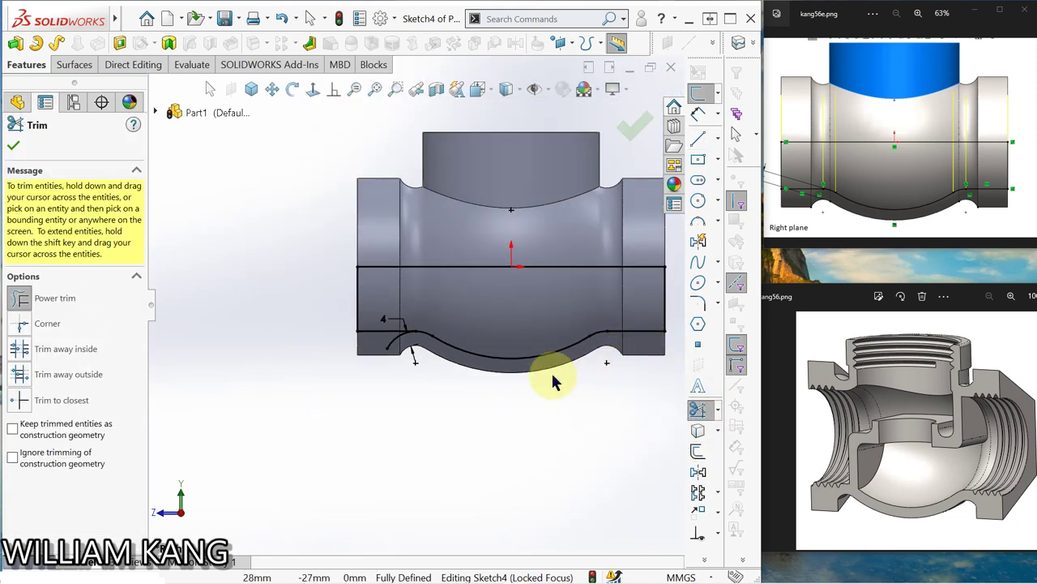
left_click(396, 349)
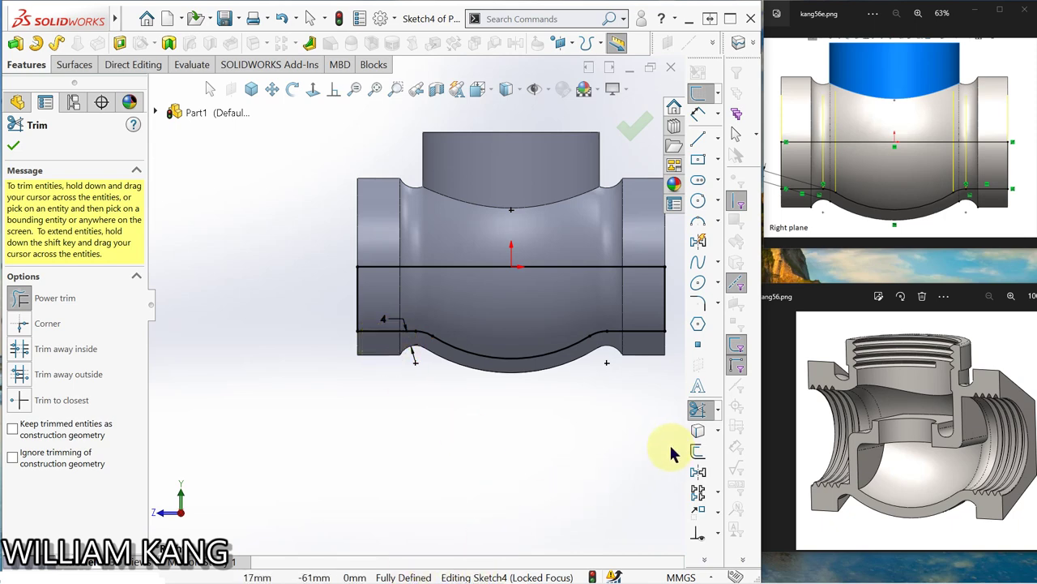
scroll(676, 451, "down", 2)
scroll(616, 406, "up", 2)
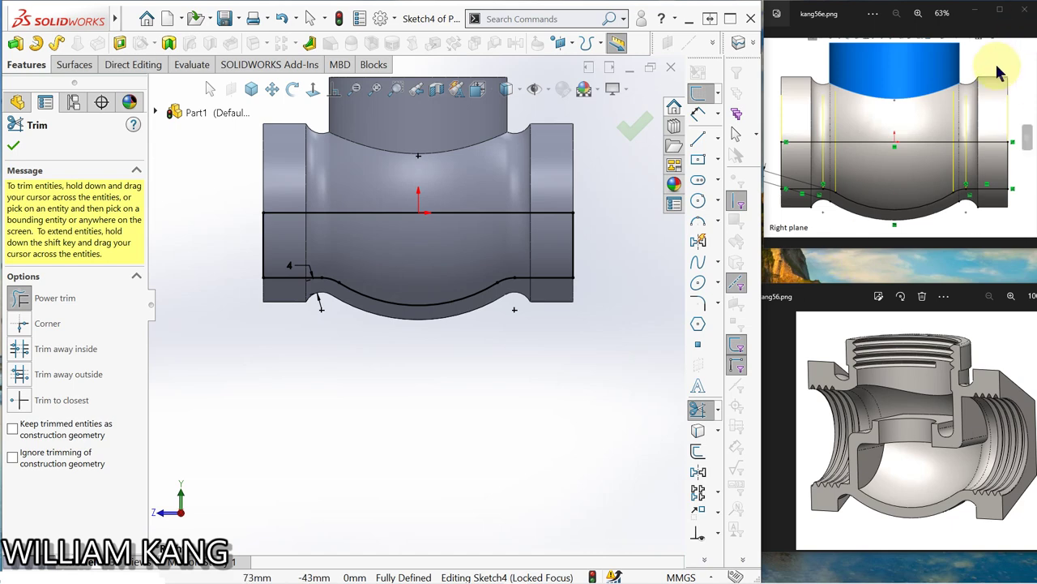
left_click(1027, 138)
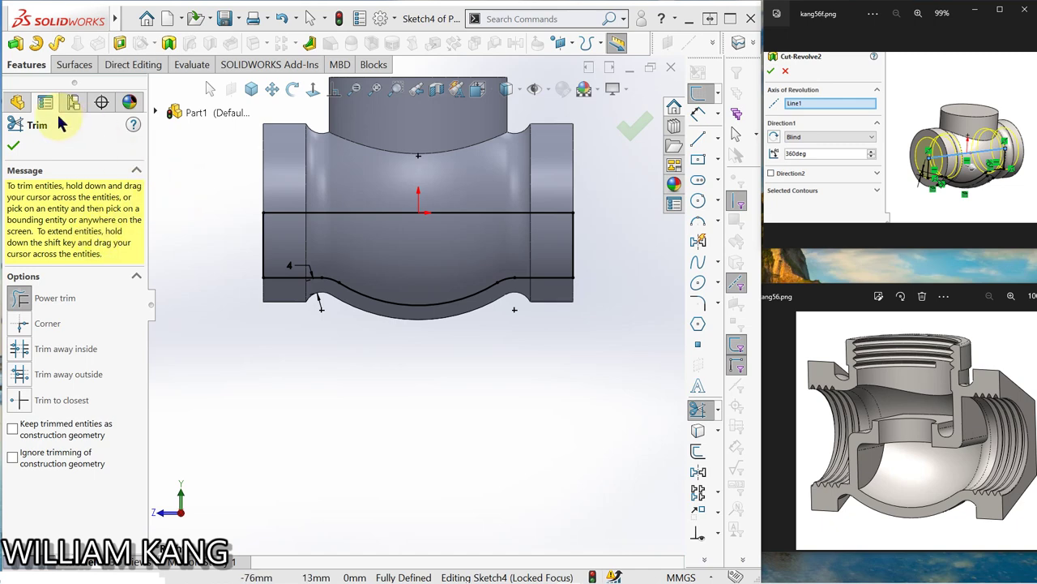
- Revolve-cut Sketch4 360° about the horizontal centre line, then orbit to an angled view
left_click(168, 44)
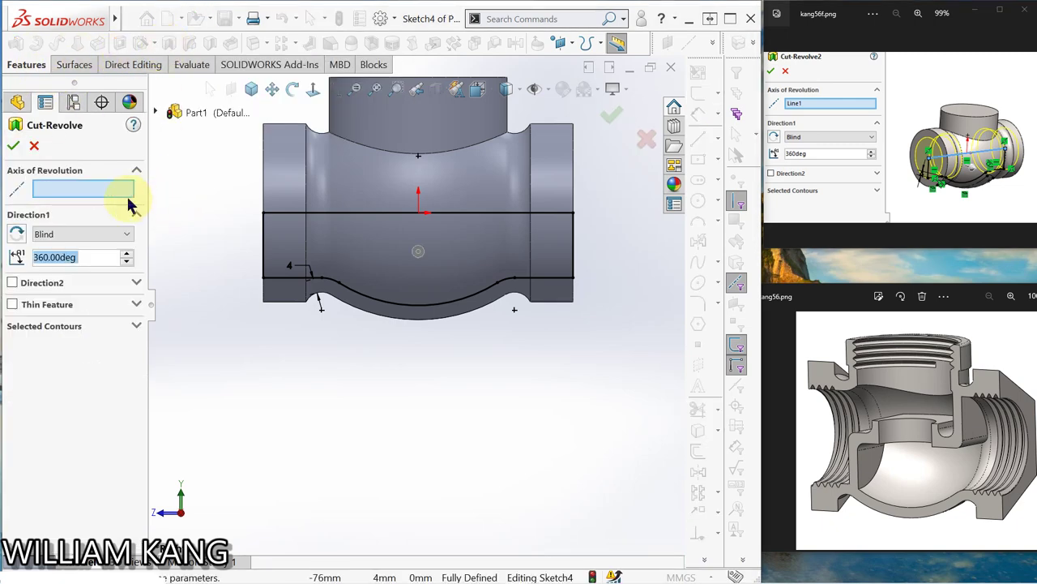
left_click(79, 181)
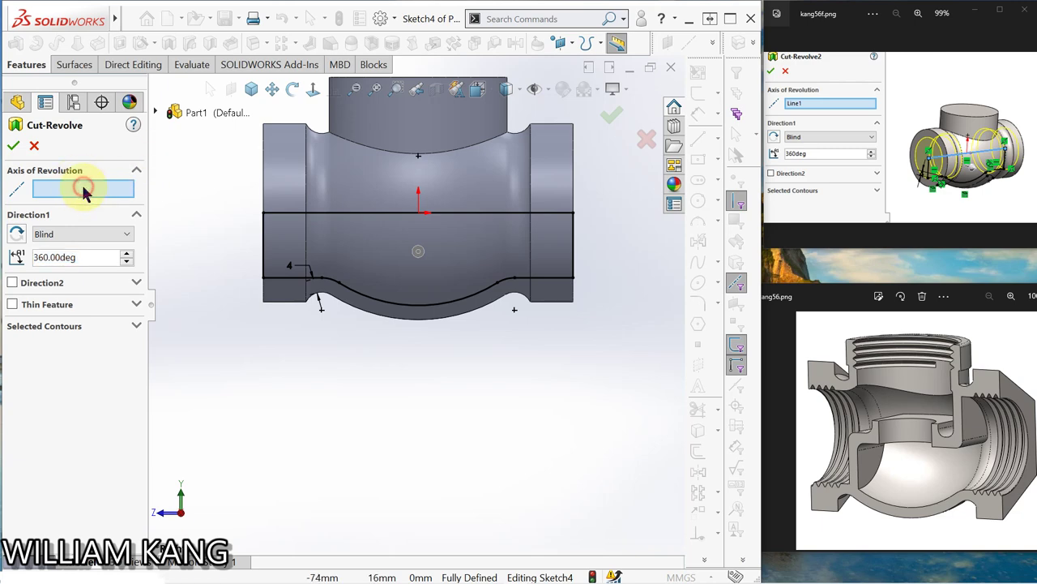
left_click(316, 214)
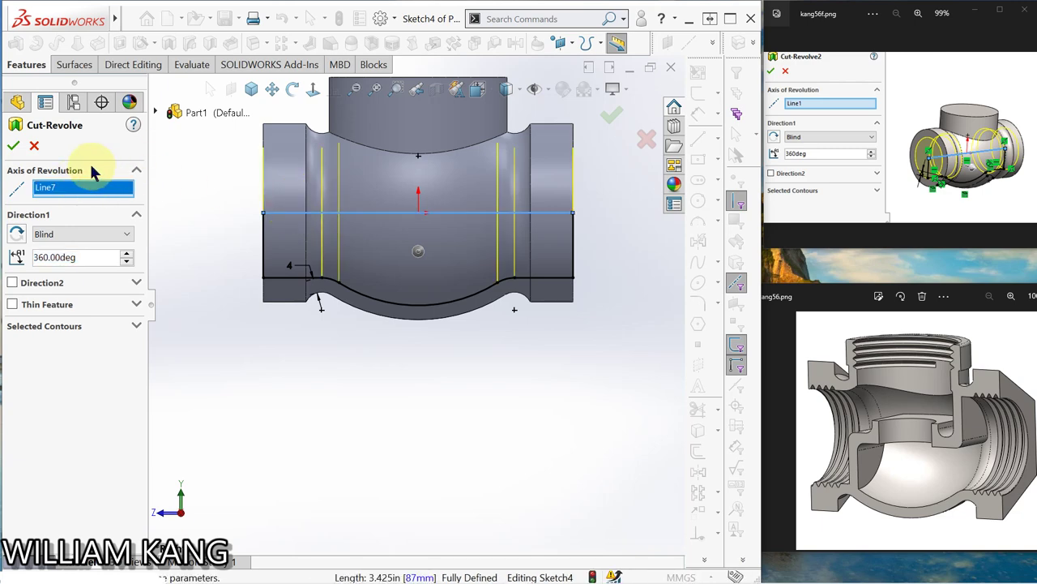
left_click(14, 146)
mouse_move(210, 193)
middle_mouse_down()
mouse_move(193, 204)
mouse_move(702, 217)
middle_mouse_up()
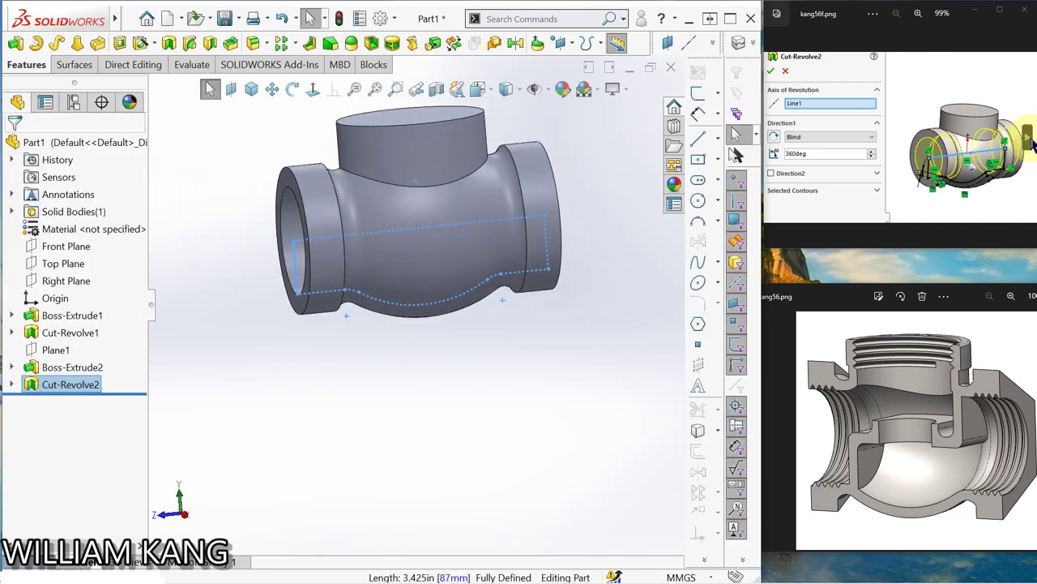
left_click(1031, 140)
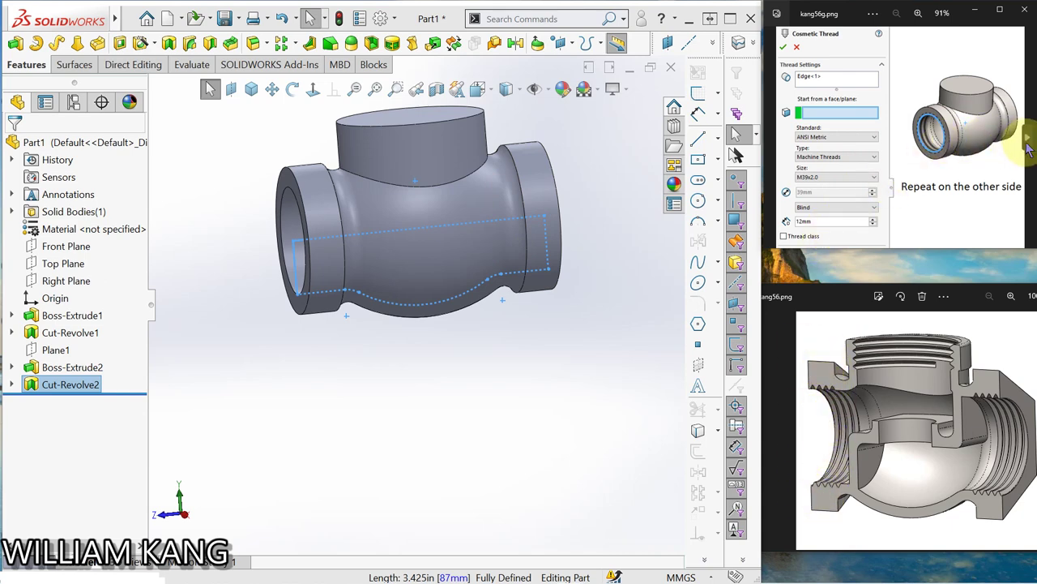
- Start a new sketch on the top face of the boss
left_click(1027, 141)
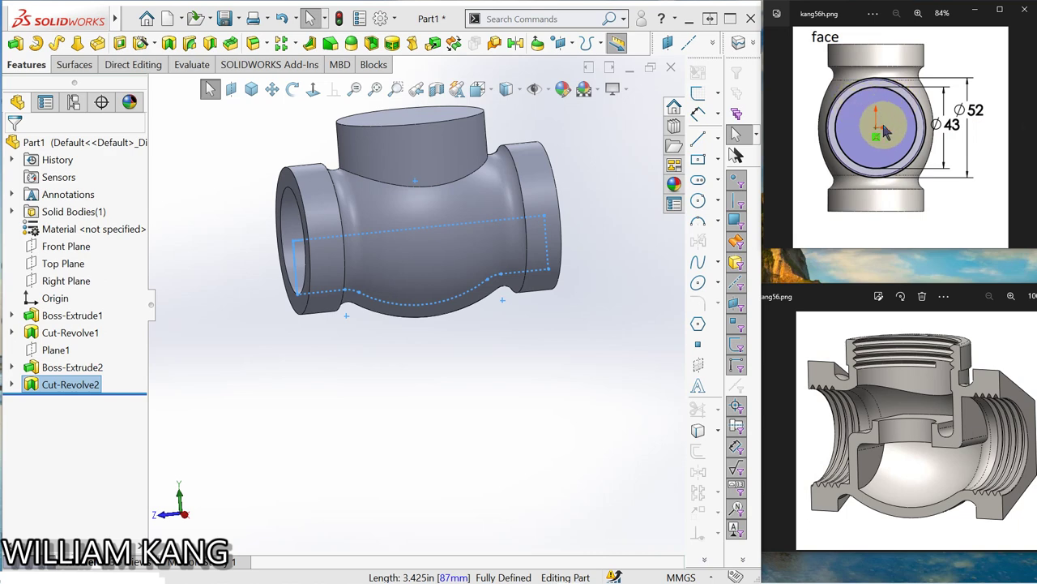
mouse_move(541, 163)
middle_mouse_down()
mouse_move(562, 232)
mouse_move(501, 205)
middle_mouse_up()
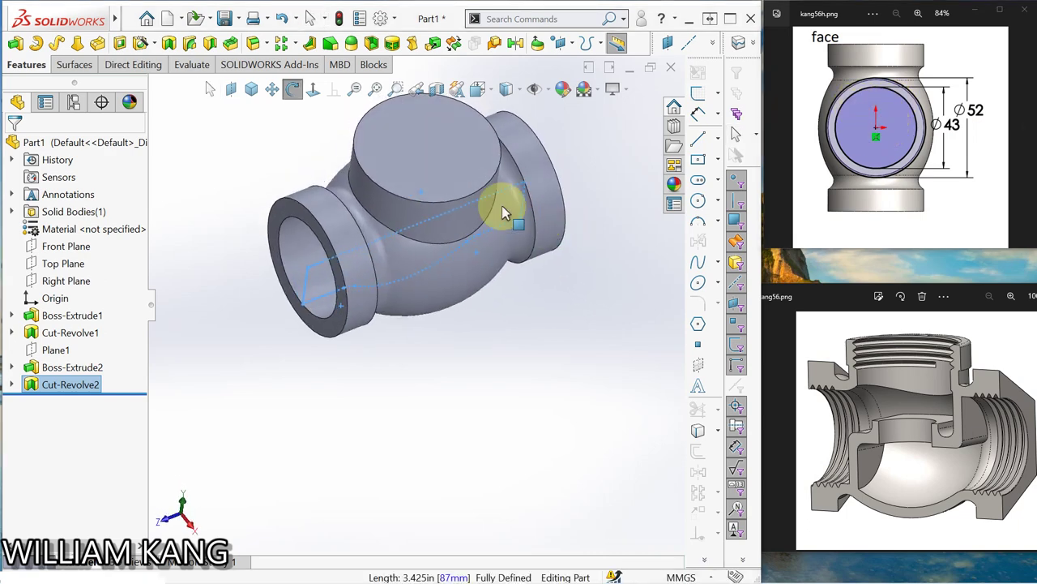
left_click(432, 148)
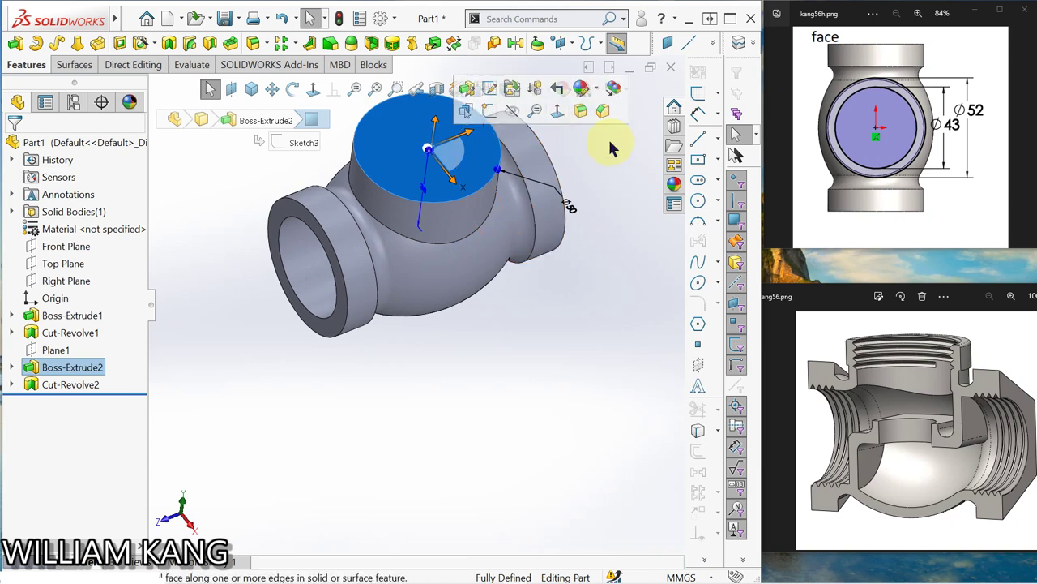
left_click(489, 110)
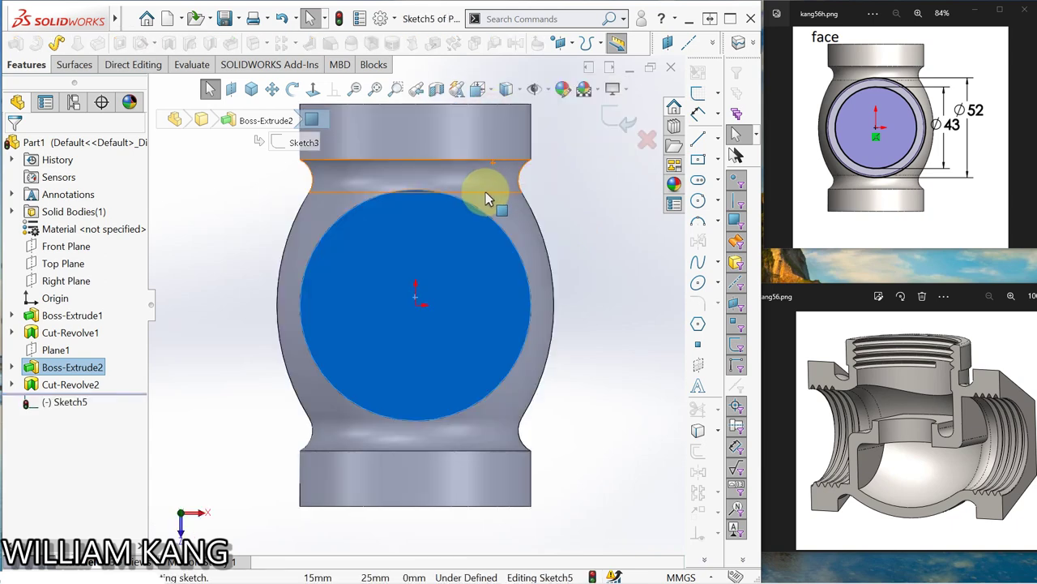
left_click(576, 288)
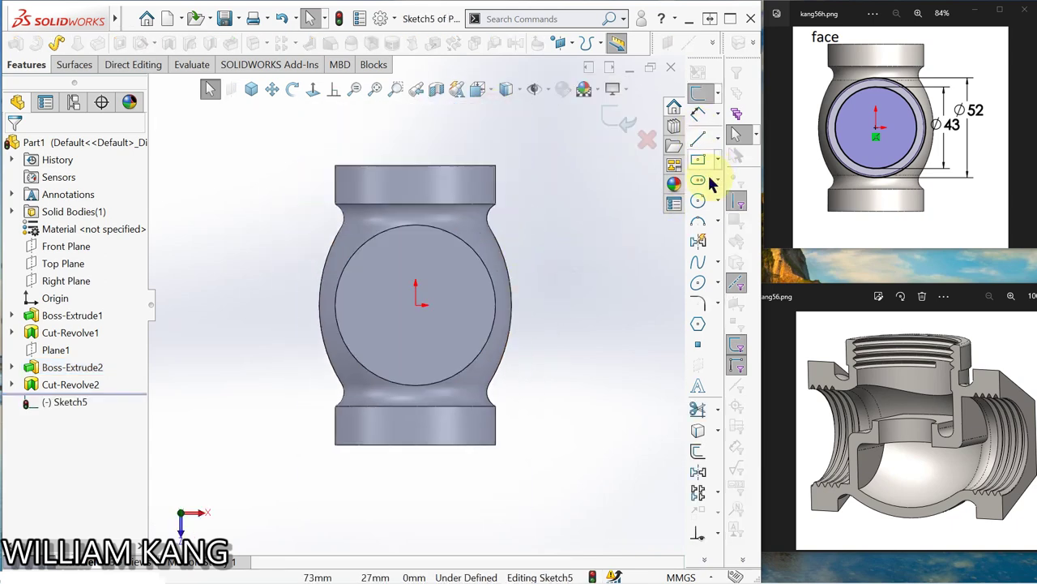
- Draw two concentric circles at the origin, an outer of about radius 35 and a smaller inner one
left_click(698, 202)
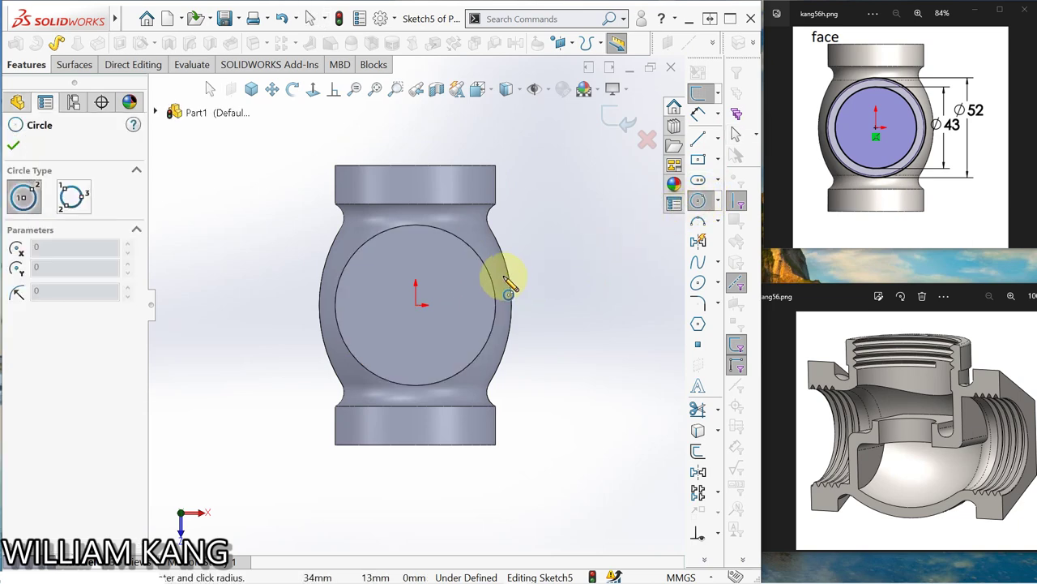
left_click(415, 306)
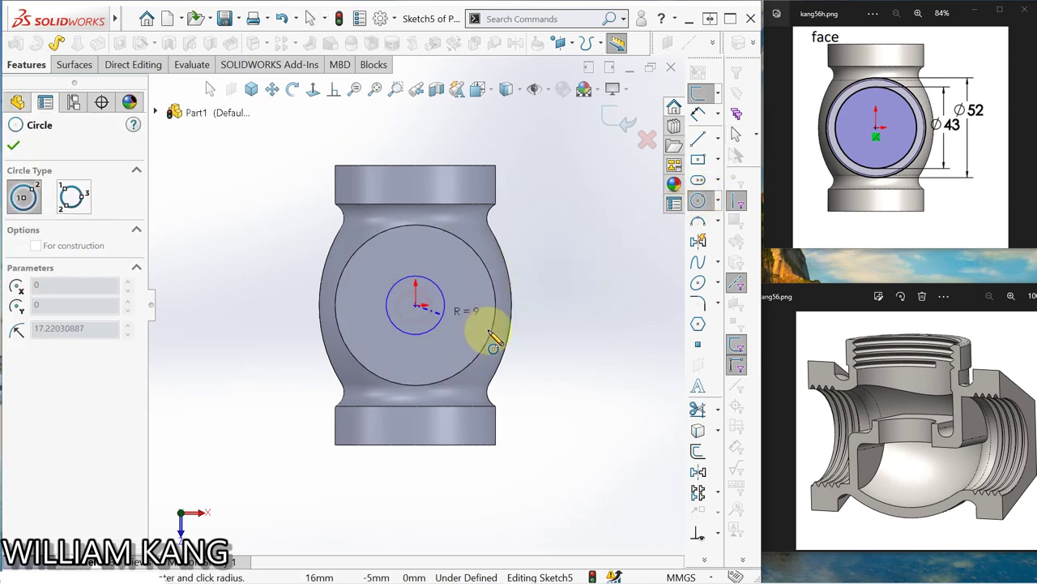
left_click(528, 336)
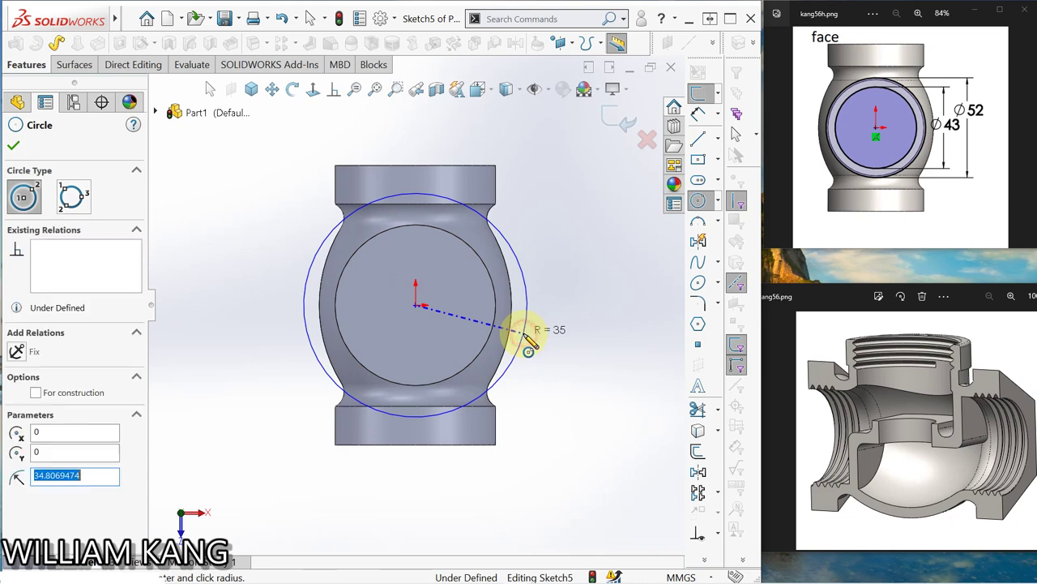
left_click(415, 305)
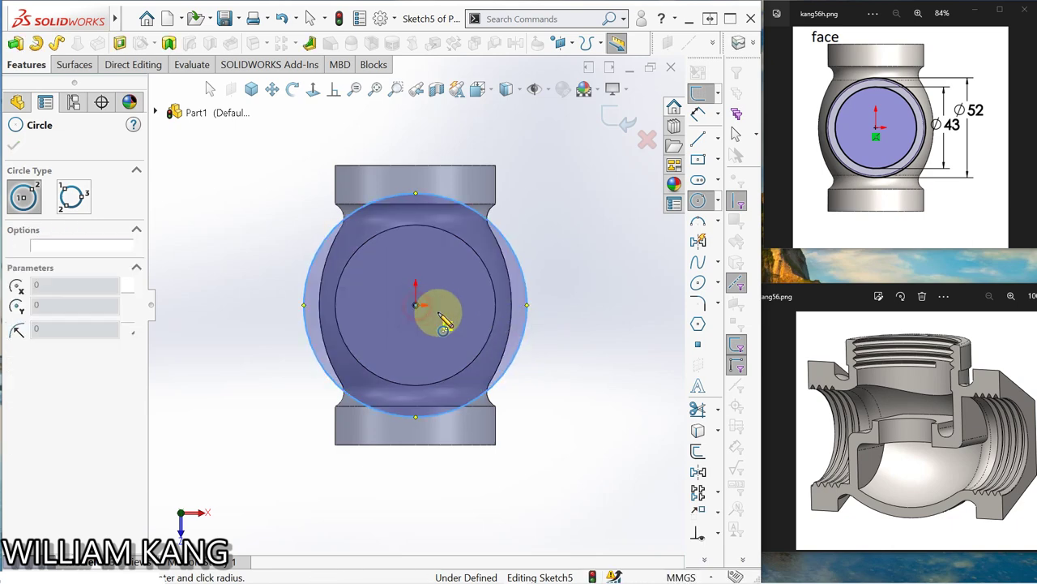
left_click(478, 318)
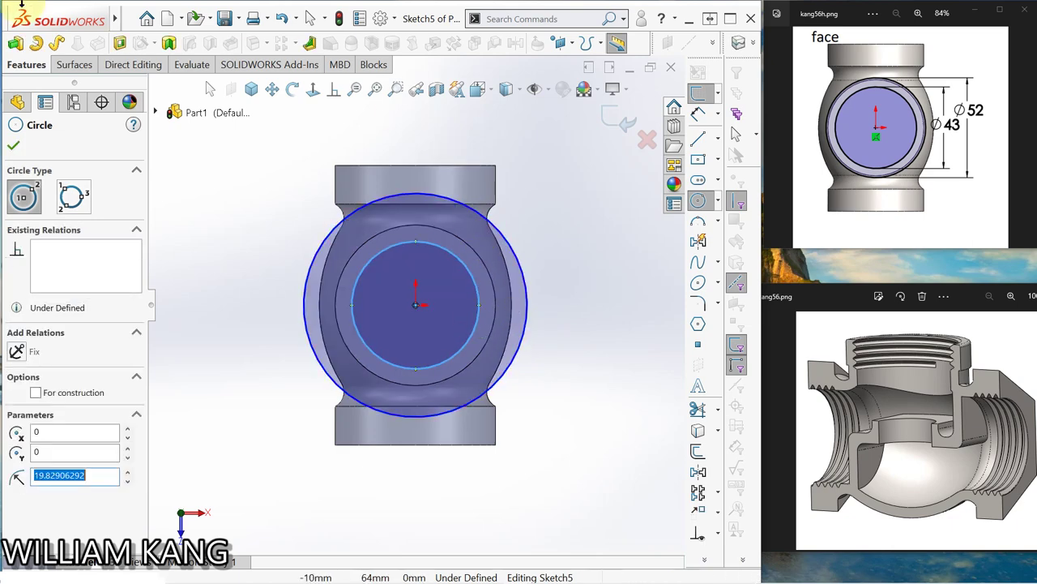
left_click(702, 116)
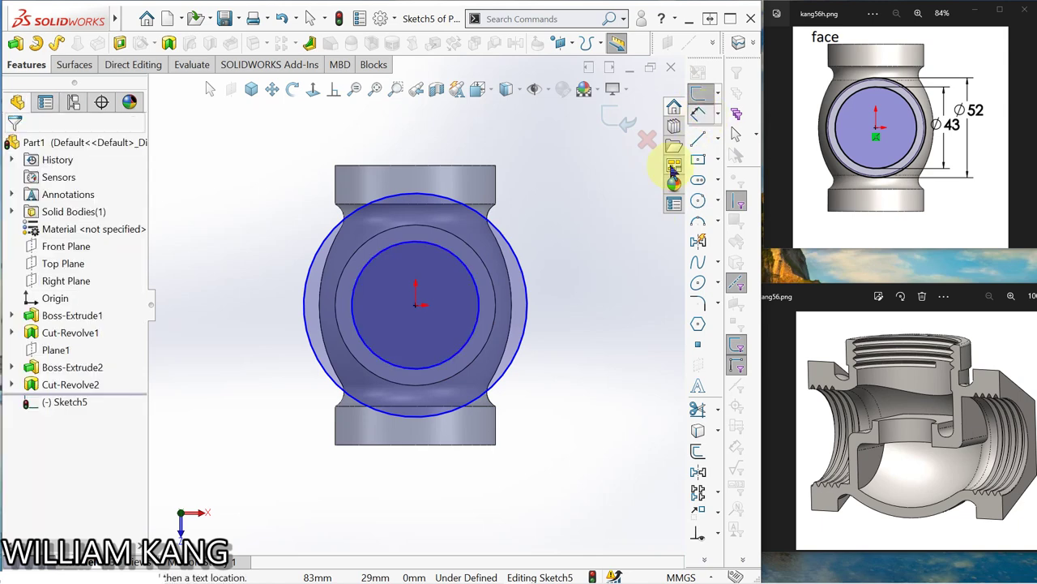
- Dimension Sketch5's outer circle to Ø52 and inner circle to Ø43
left_click(526, 292)
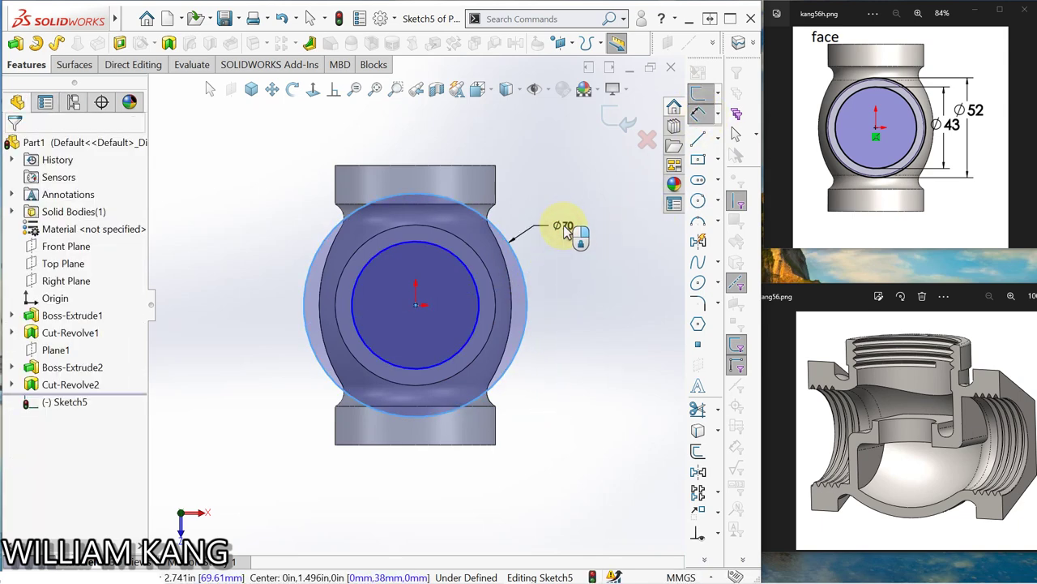
left_click(567, 227)
key("Return")
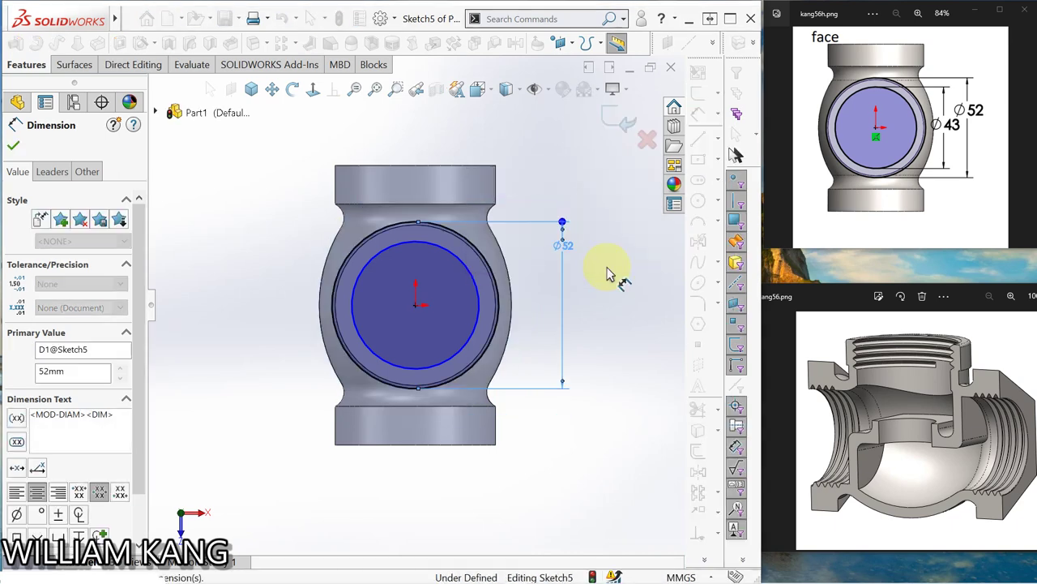
left_click(478, 293)
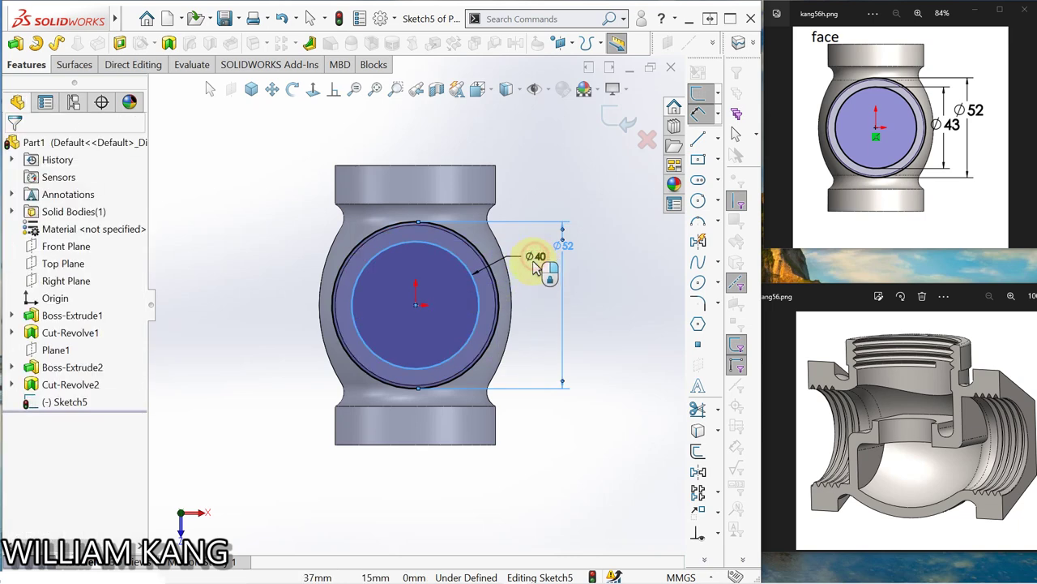
left_click(559, 270)
type("43")
key("Return")
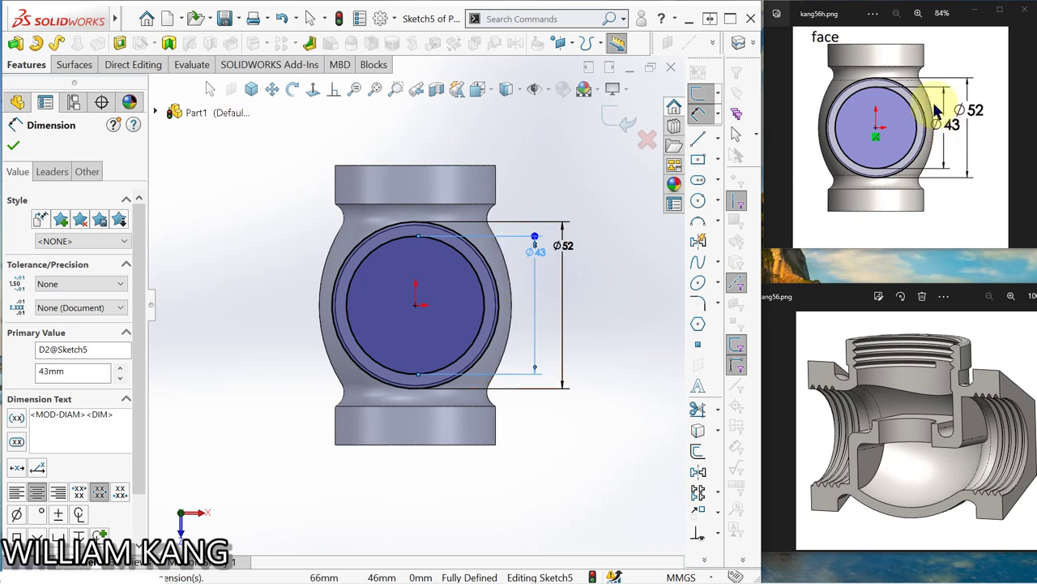
left_click(1025, 139)
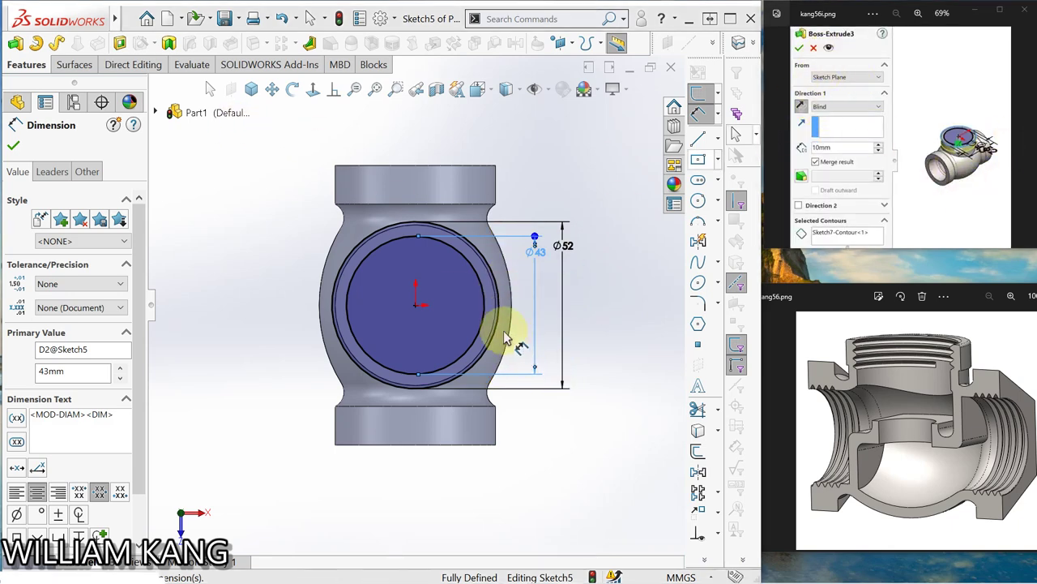
- Extrude the Ø52/Ø43 ring 10 mm blind, reversed, creating Boss-Extrude3
mouse_move(513, 331)
middle_mouse_down()
mouse_move(437, 371)
mouse_move(419, 317)
mouse_move(456, 397)
mouse_move(438, 361)
mouse_move(424, 370)
middle_mouse_up()
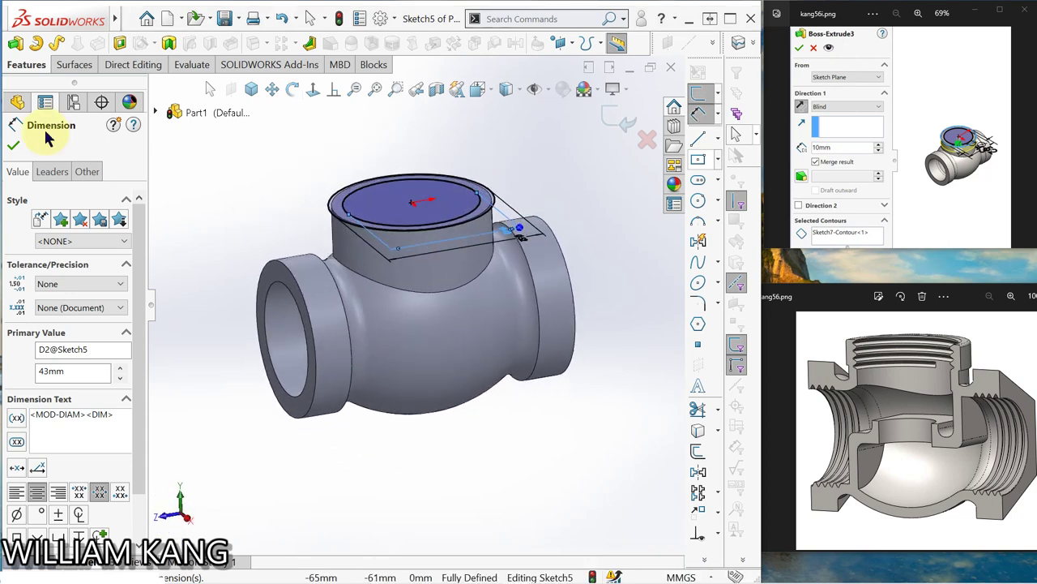
left_click(16, 43)
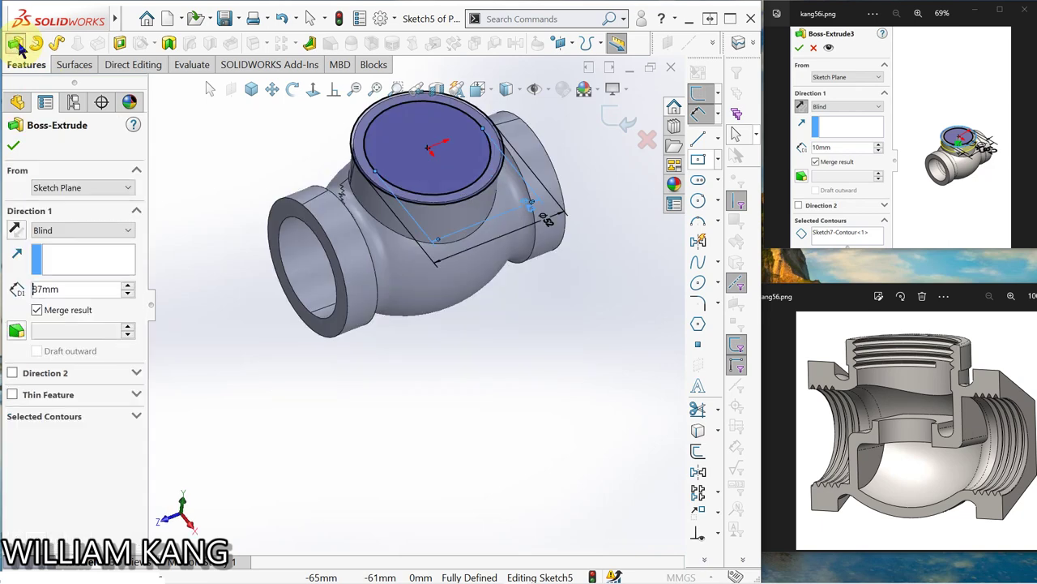
left_click(10, 219)
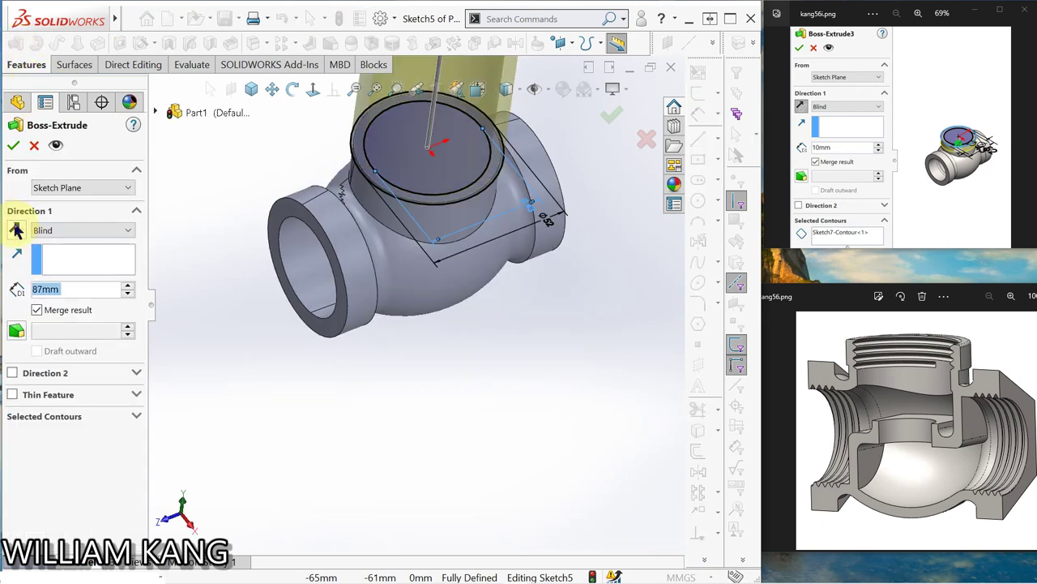
left_click(16, 230)
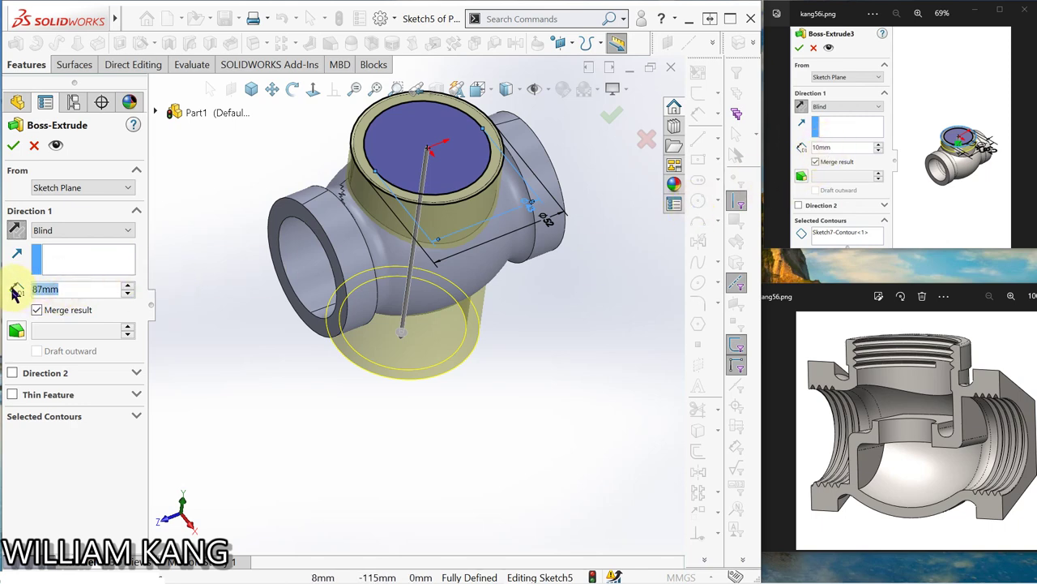
type("10")
key("Return")
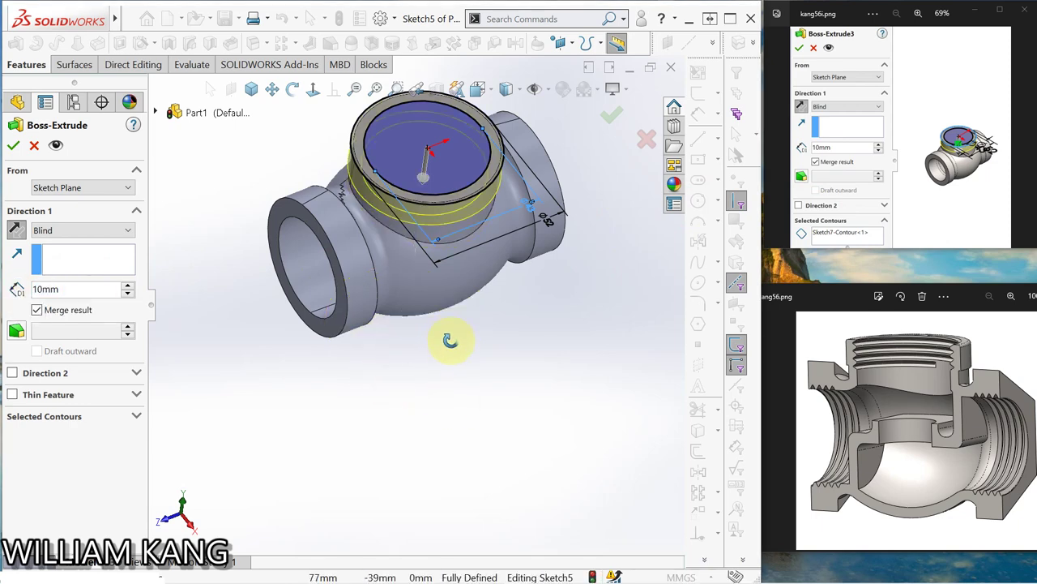
mouse_move(450, 339)
middle_mouse_down()
mouse_move(518, 336)
mouse_move(553, 370)
mouse_move(440, 343)
mouse_move(412, 386)
mouse_move(416, 338)
mouse_move(424, 354)
mouse_move(438, 344)
middle_mouse_up()
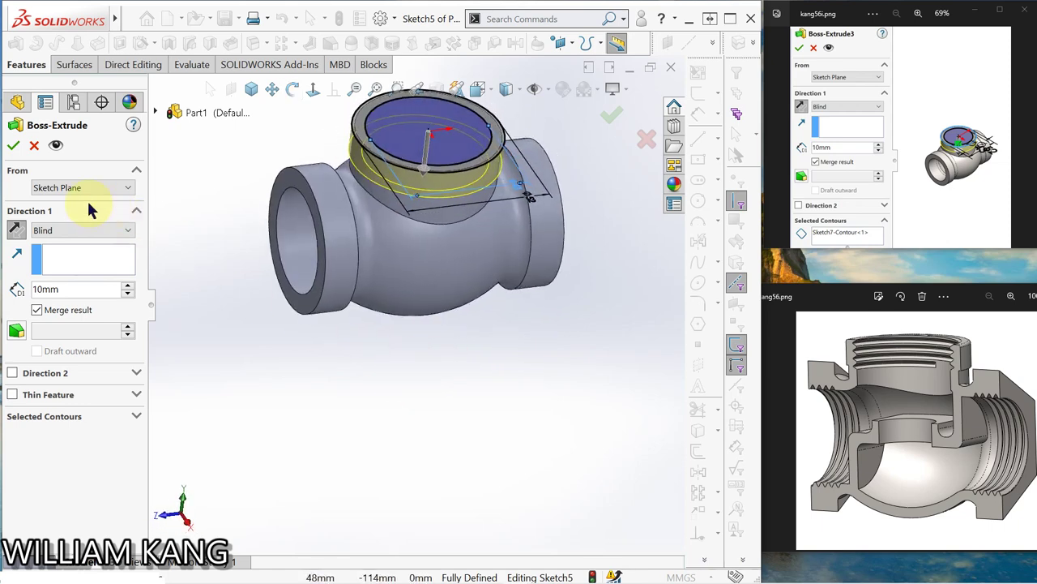
left_click(13, 146)
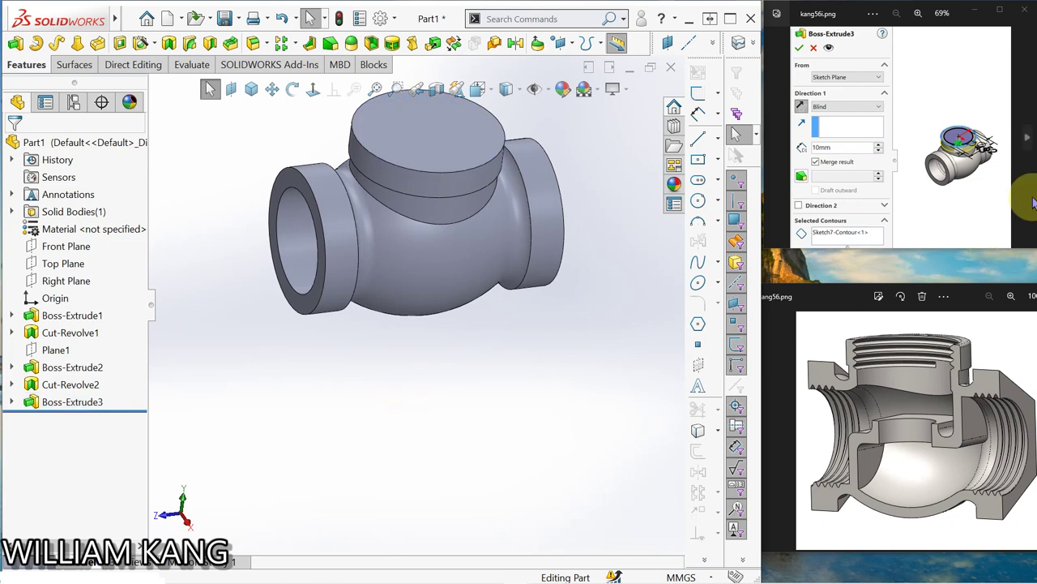
- Start an extruded cut reusing Sketch5 from Boss-Extrude3, picking its inner circle region
left_click(1026, 139)
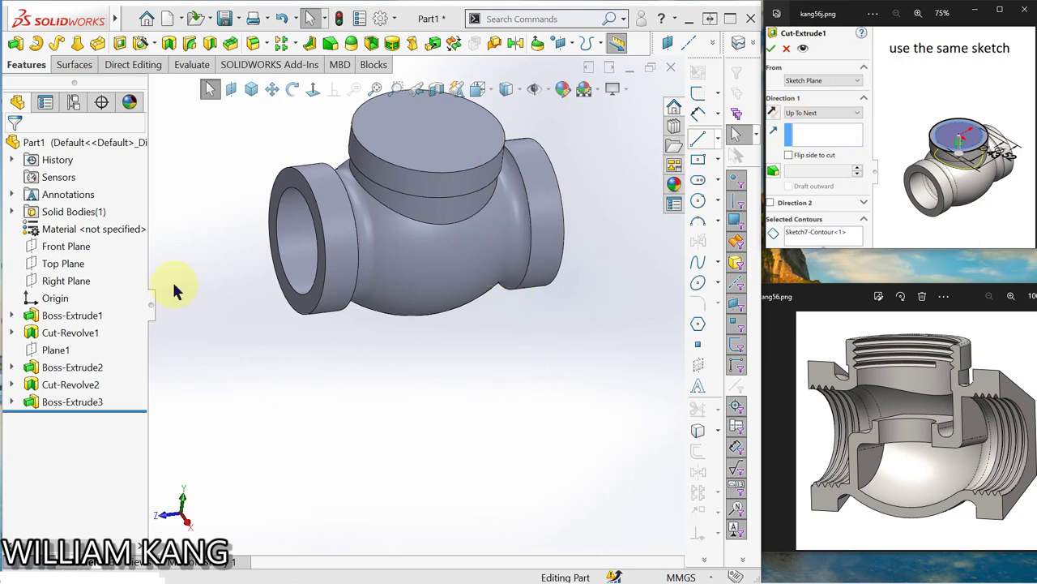
left_click(11, 404)
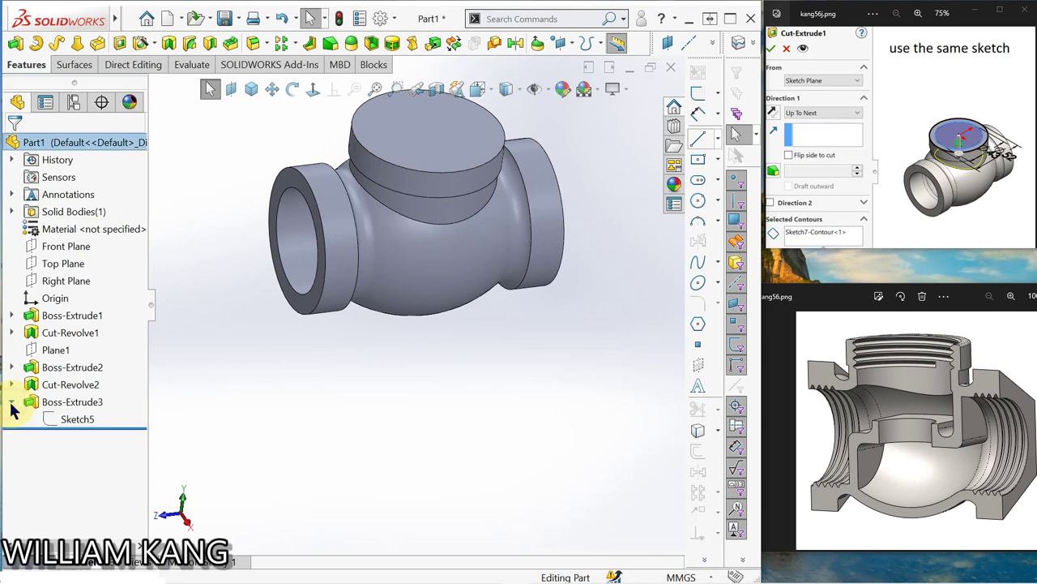
left_click(73, 422)
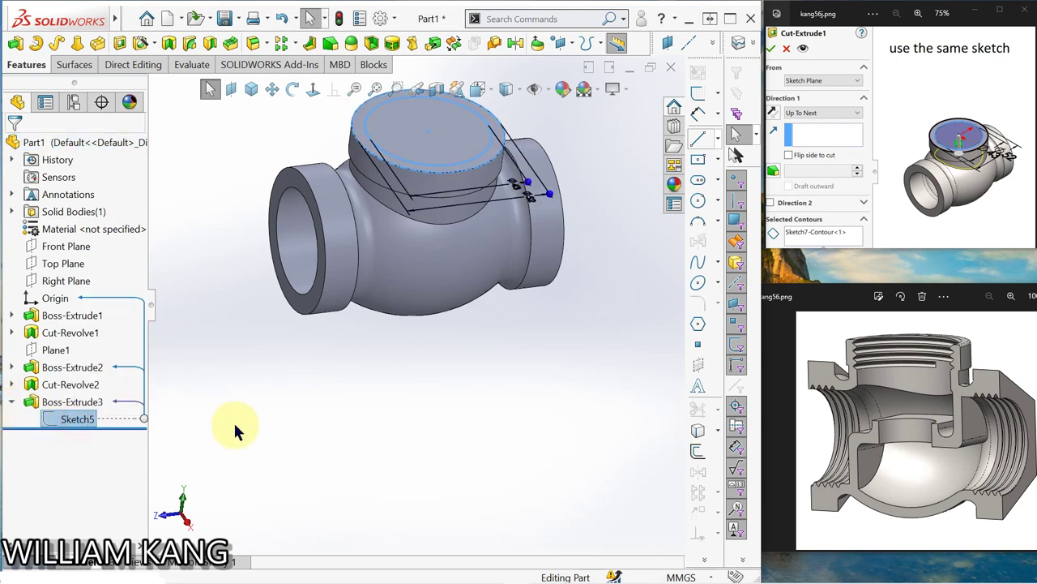
left_click(124, 44)
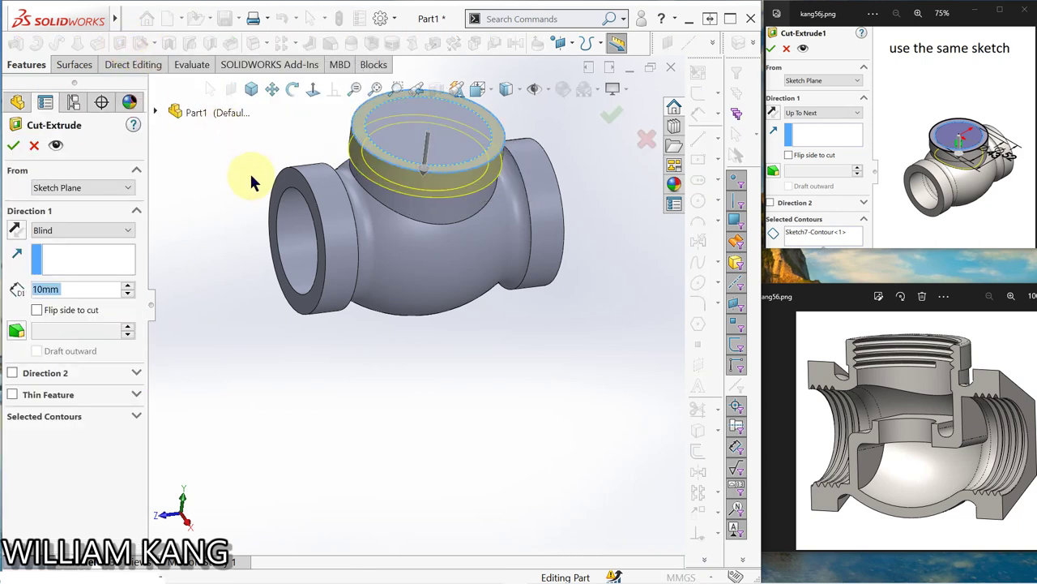
middle_click_drag(251, 182, 227, 174)
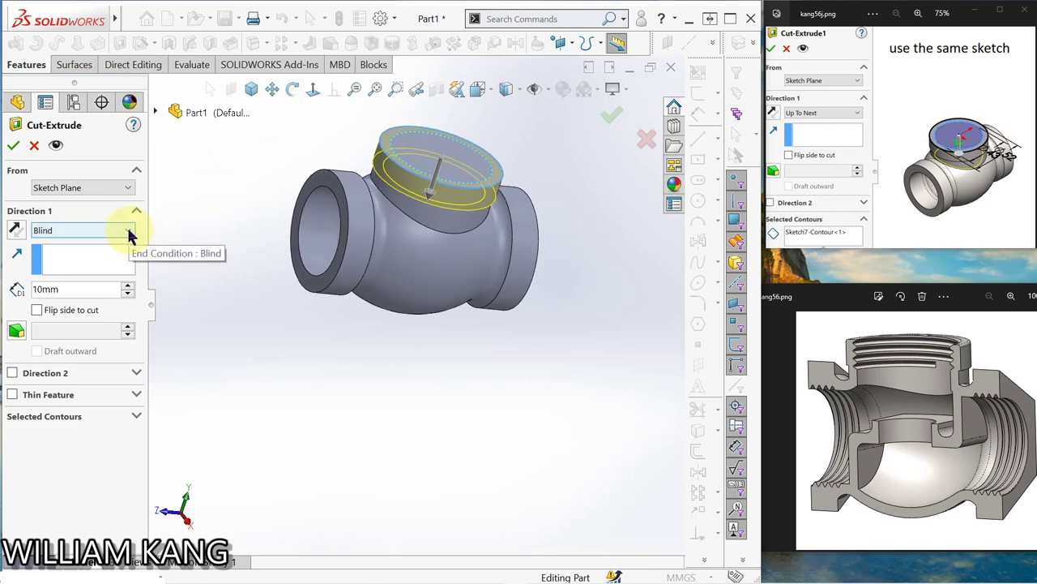
left_click(137, 418)
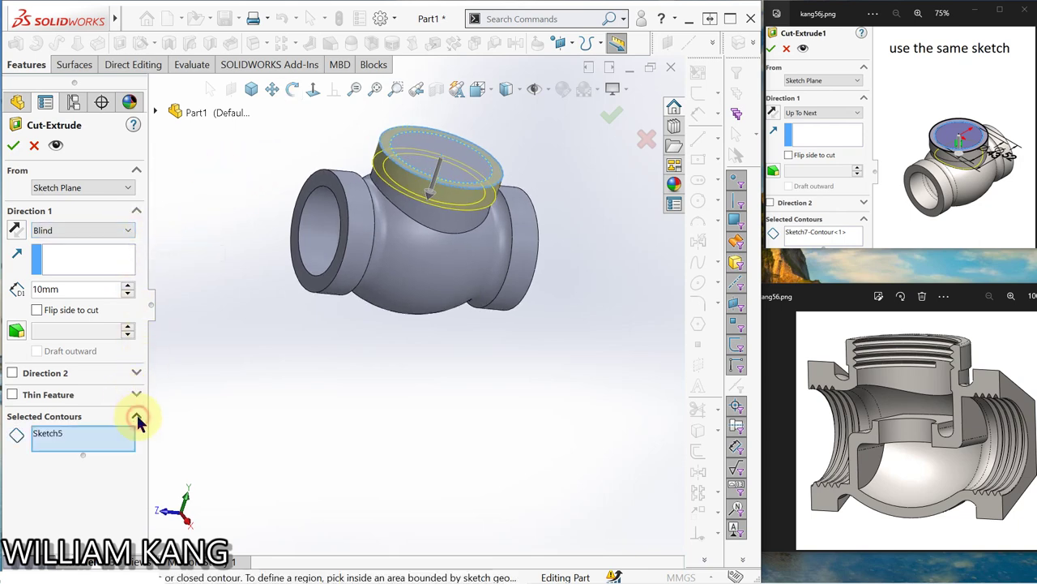
middle_click_drag(531, 371, 497, 429)
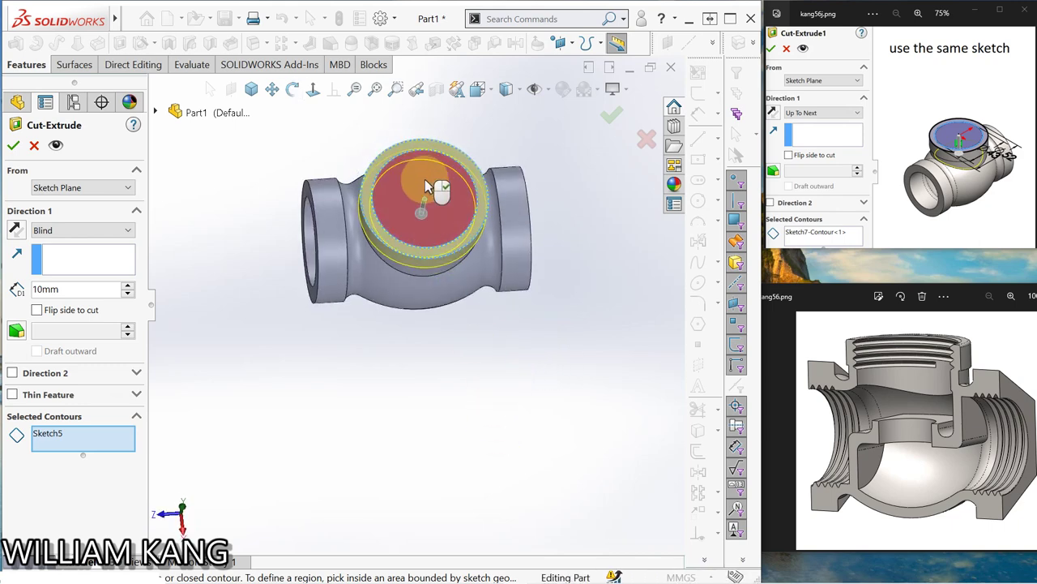
left_click(425, 179)
mouse_move(407, 360)
middle_mouse_down()
mouse_move(408, 267)
mouse_move(405, 311)
mouse_move(430, 338)
middle_mouse_up()
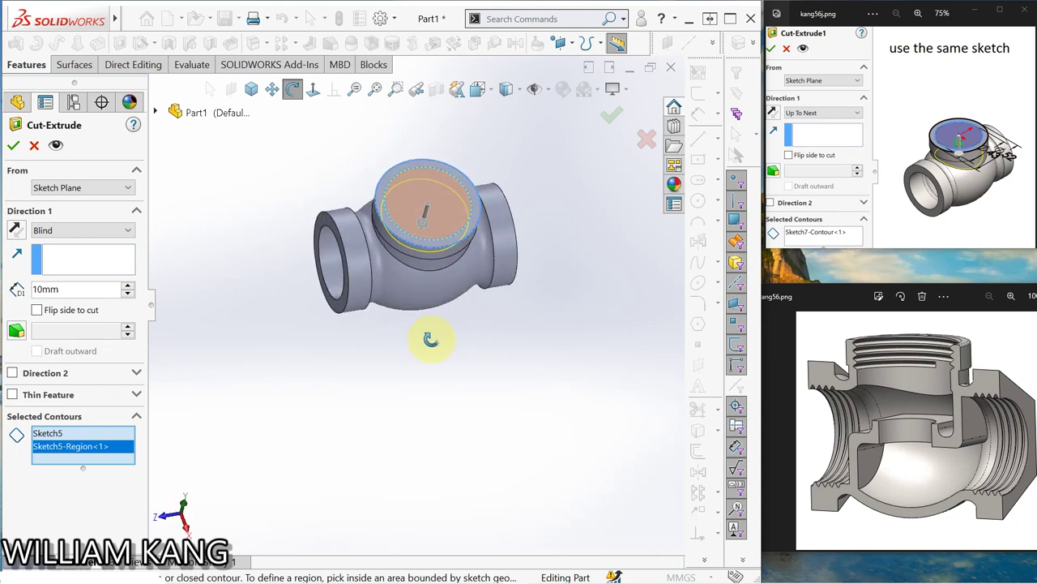
- Limit the cut profile to the inner circular region only, ending Up To Next
left_click(62, 434)
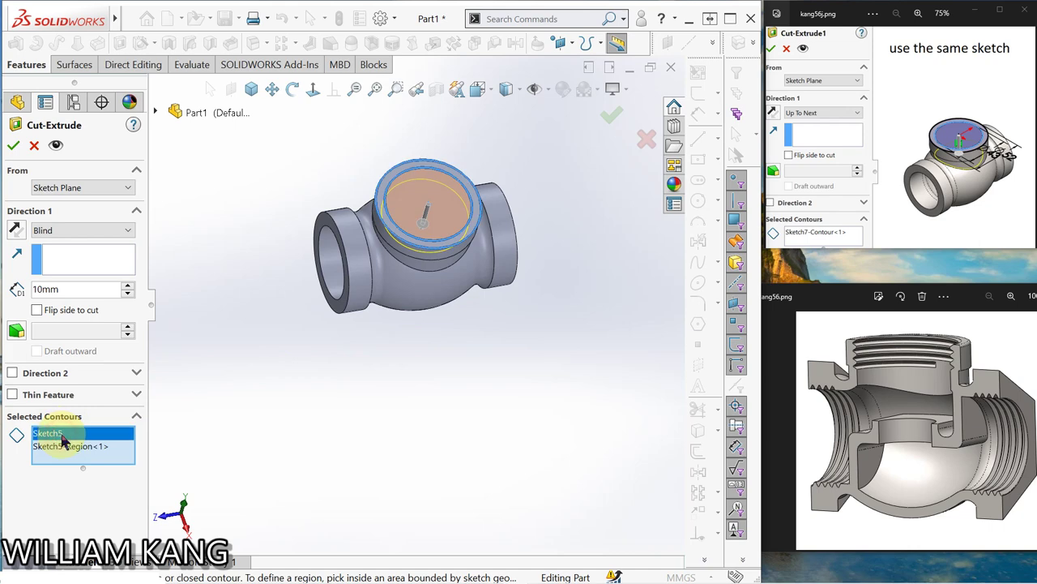
right_click(63, 435)
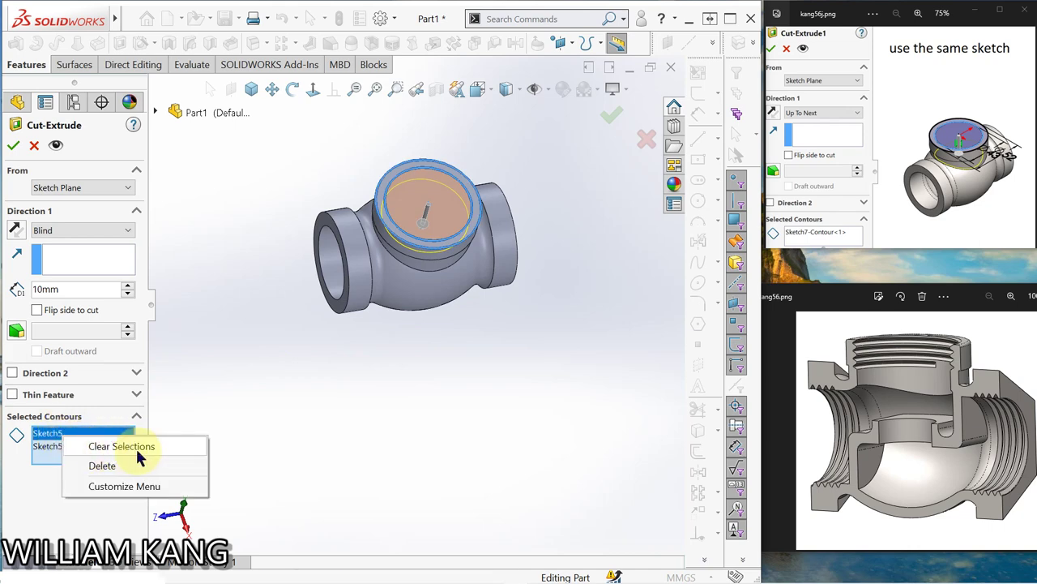
left_click(138, 456)
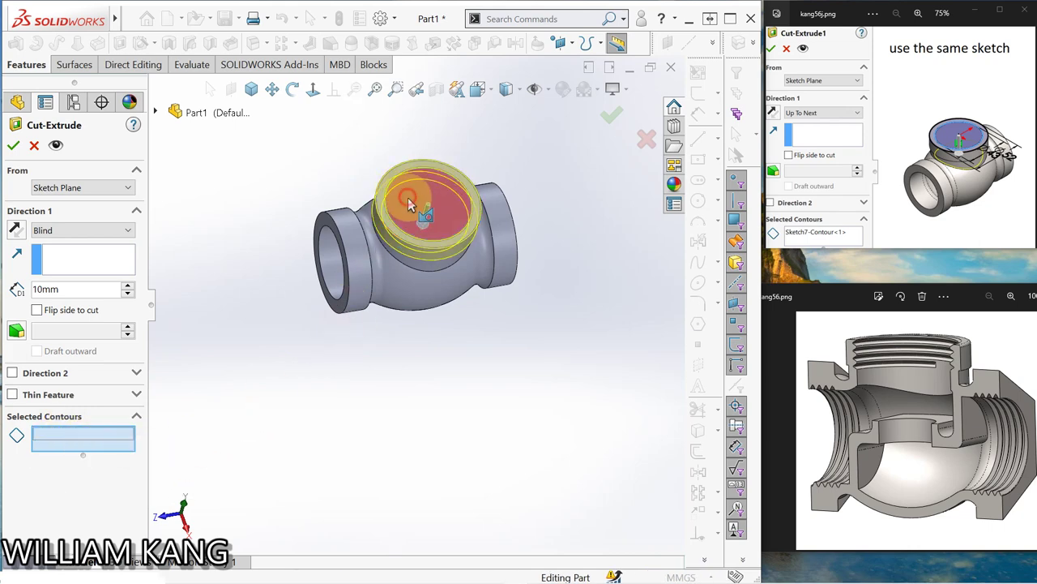
left_click(417, 201)
mouse_move(387, 384)
middle_mouse_down()
mouse_move(320, 338)
mouse_move(254, 338)
mouse_move(341, 343)
middle_mouse_up()
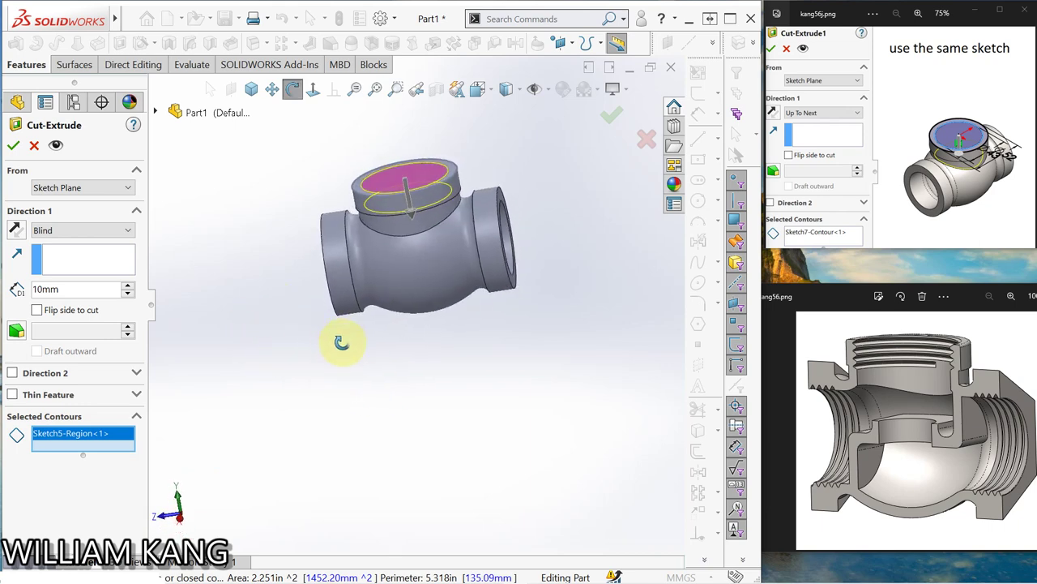
left_click(129, 234)
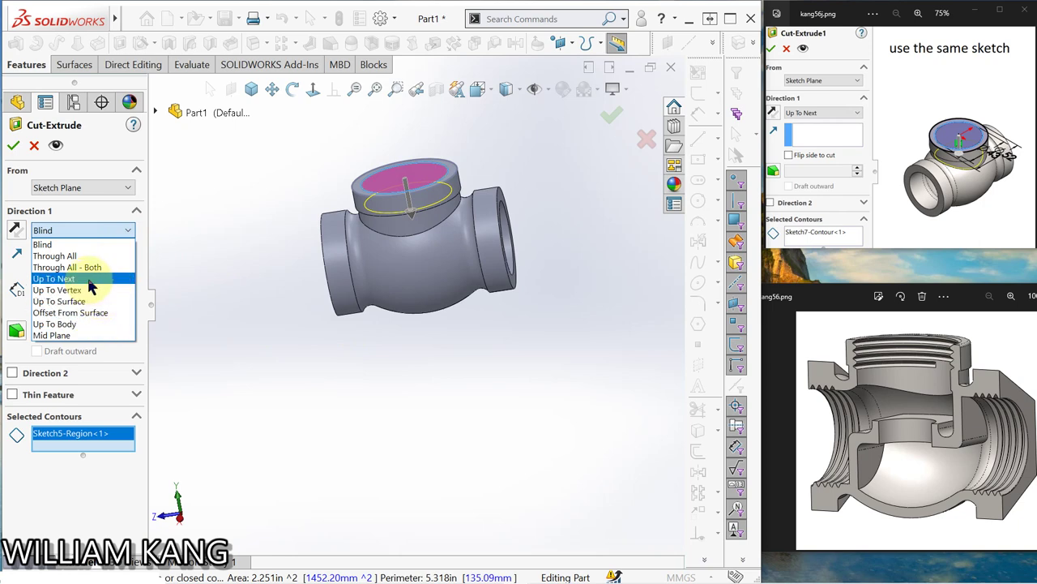
left_click(86, 278)
key("ctrl+8")
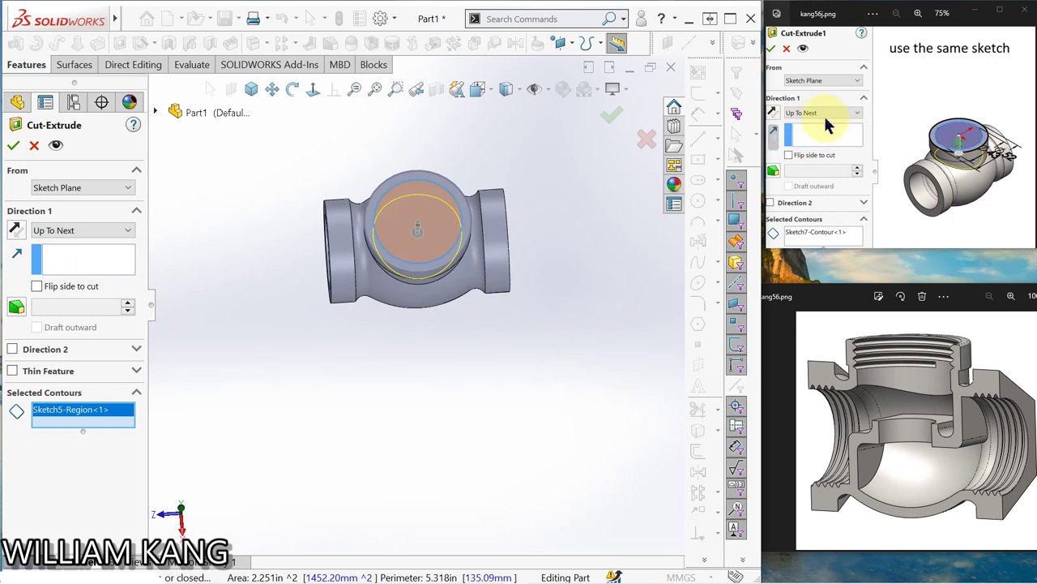
left_click(11, 146)
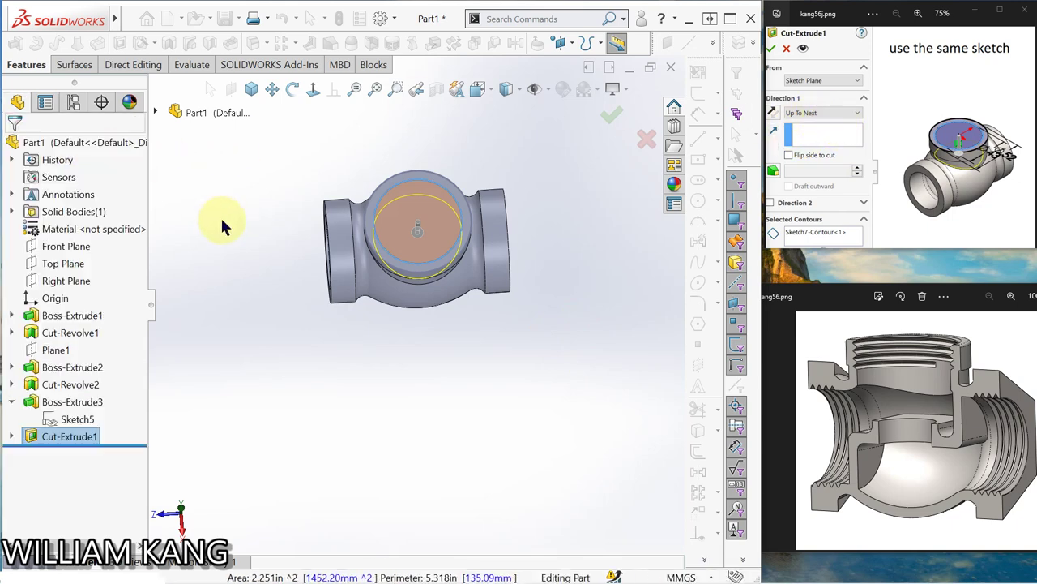
mouse_move(224, 222)
middle_mouse_down()
mouse_move(330, 182)
mouse_move(273, 234)
mouse_move(313, 234)
mouse_move(295, 210)
mouse_move(224, 254)
mouse_move(332, 174)
mouse_move(308, 270)
mouse_move(375, 377)
mouse_move(424, 289)
mouse_move(352, 308)
mouse_move(278, 284)
mouse_move(285, 280)
middle_mouse_up()
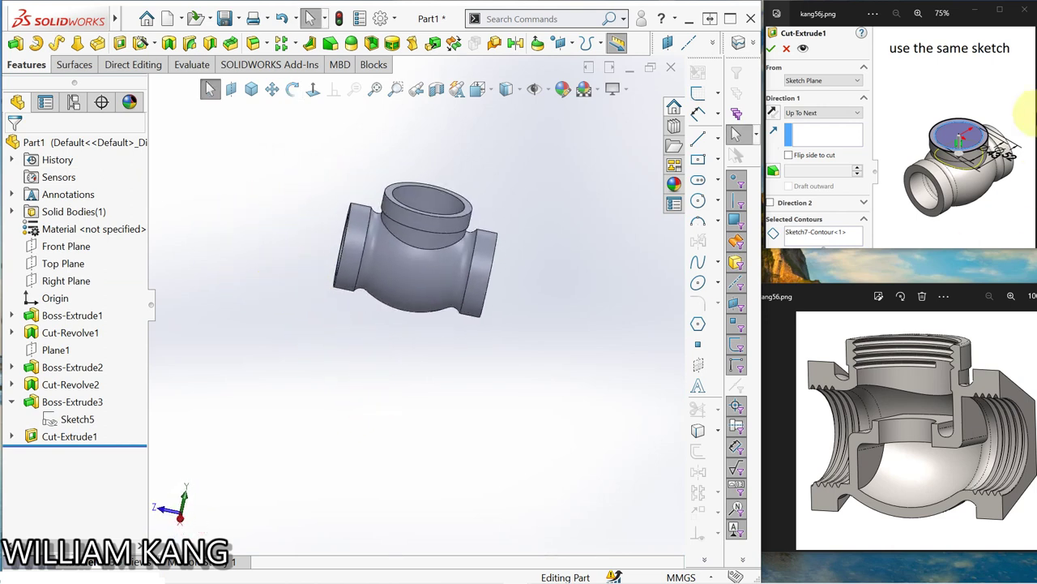
left_click(1026, 140)
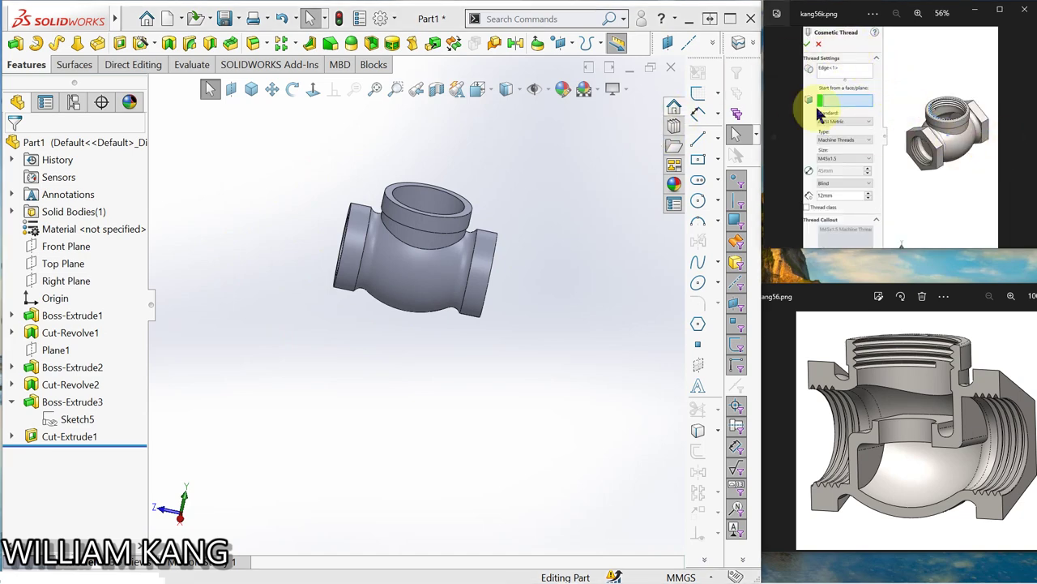
mouse_move(492, 189)
middle_mouse_down()
mouse_move(424, 121)
mouse_move(510, 234)
mouse_move(514, 224)
mouse_move(363, 97)
middle_mouse_up()
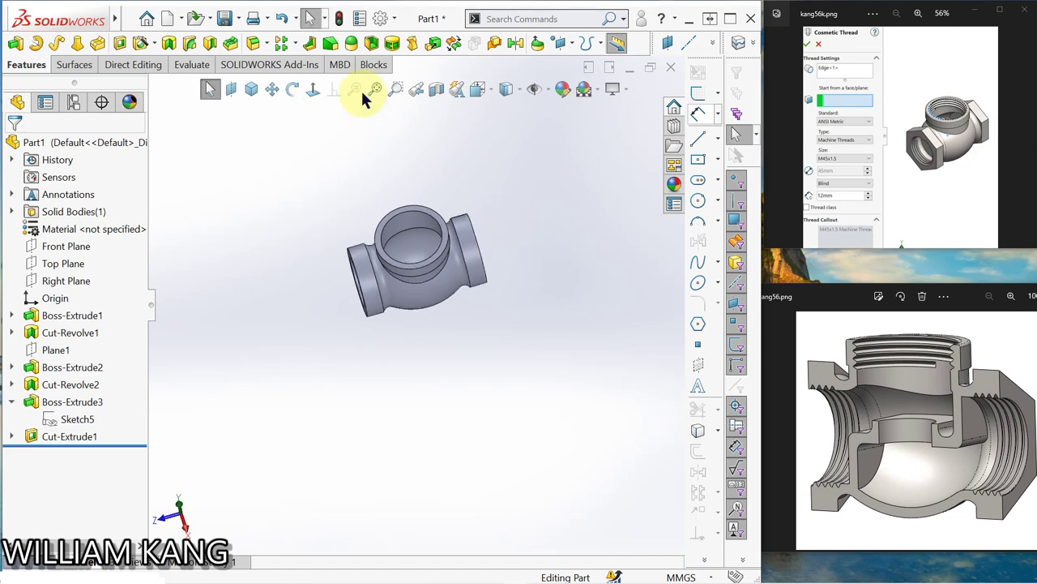
left_click(382, 20)
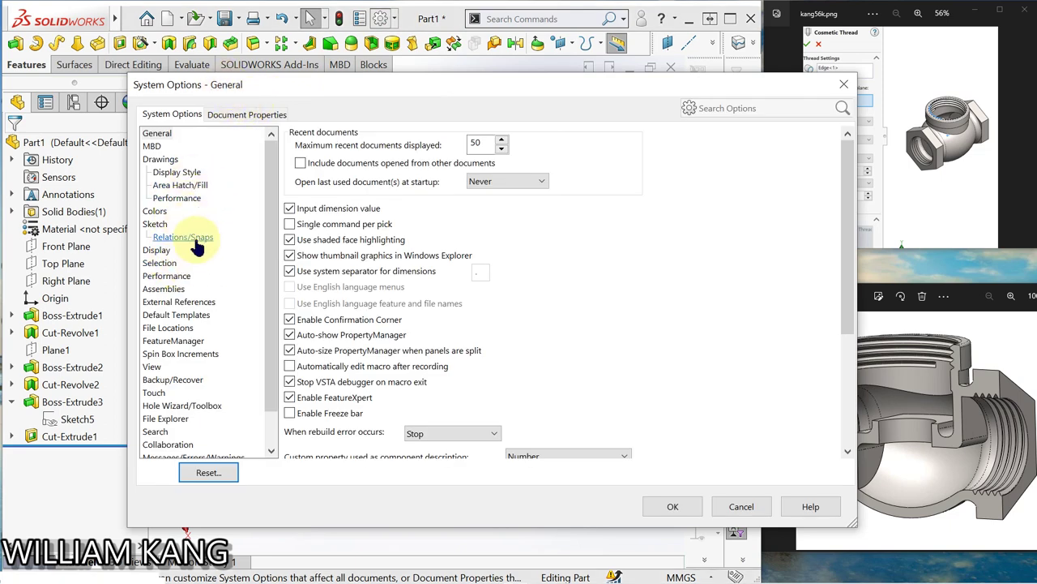
left_click(248, 116)
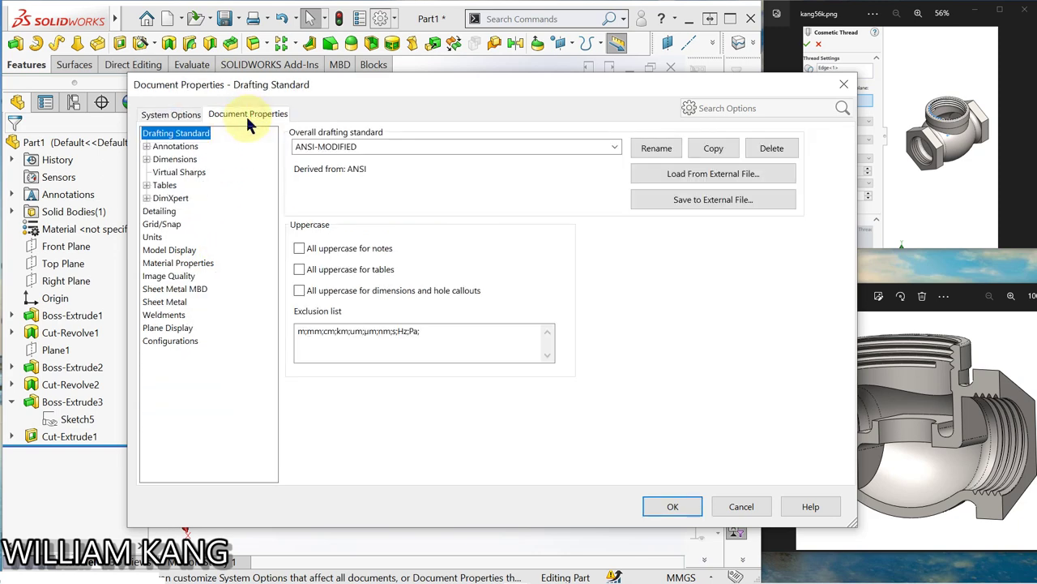
left_click(172, 213)
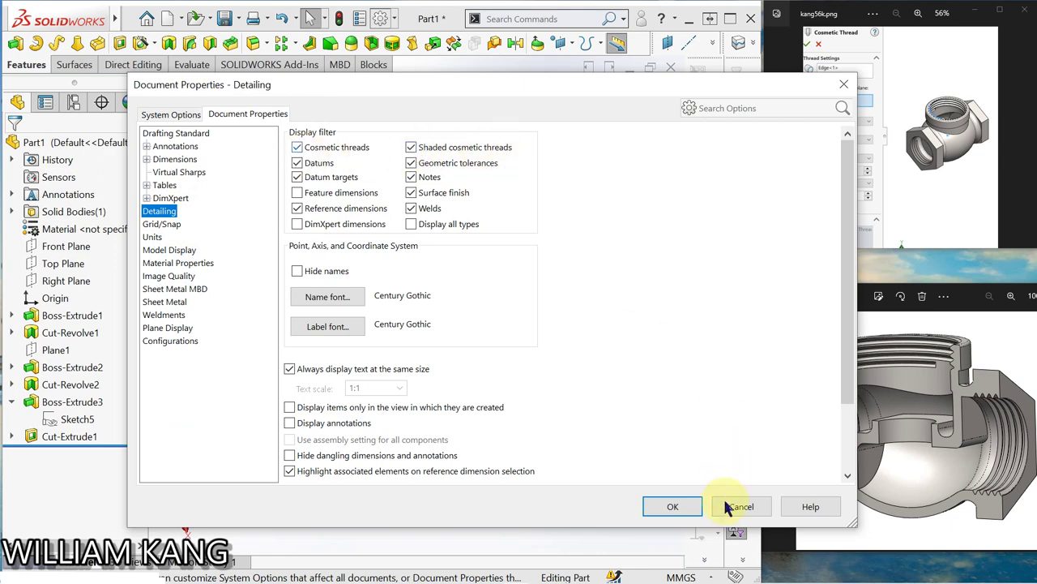
left_click(672, 507)
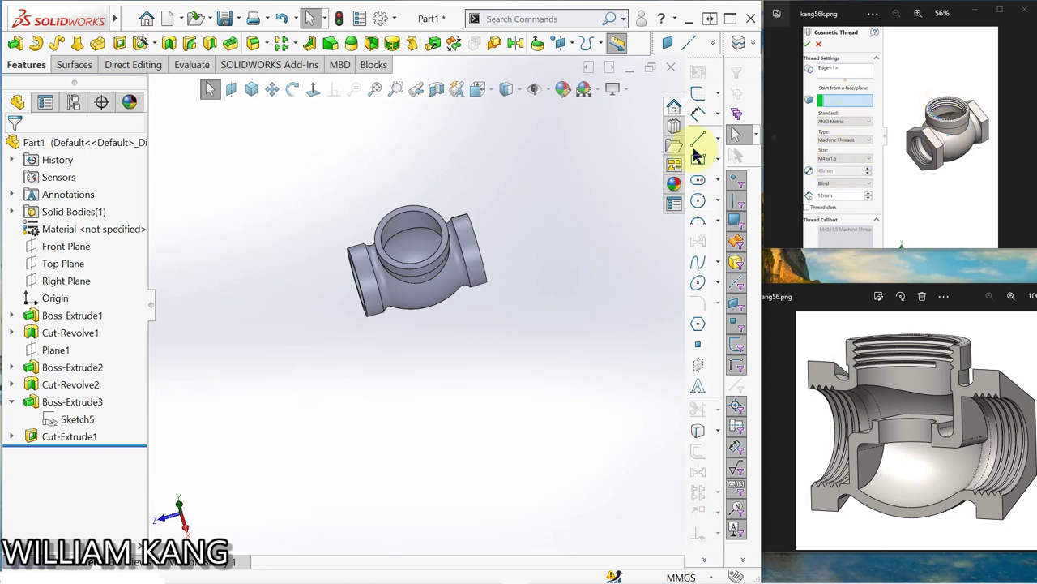
- Add an M45x1.5 Metric Tap cut thread, 12 mm blind, in the top boss bore
left_click(154, 44)
left_click(170, 103)
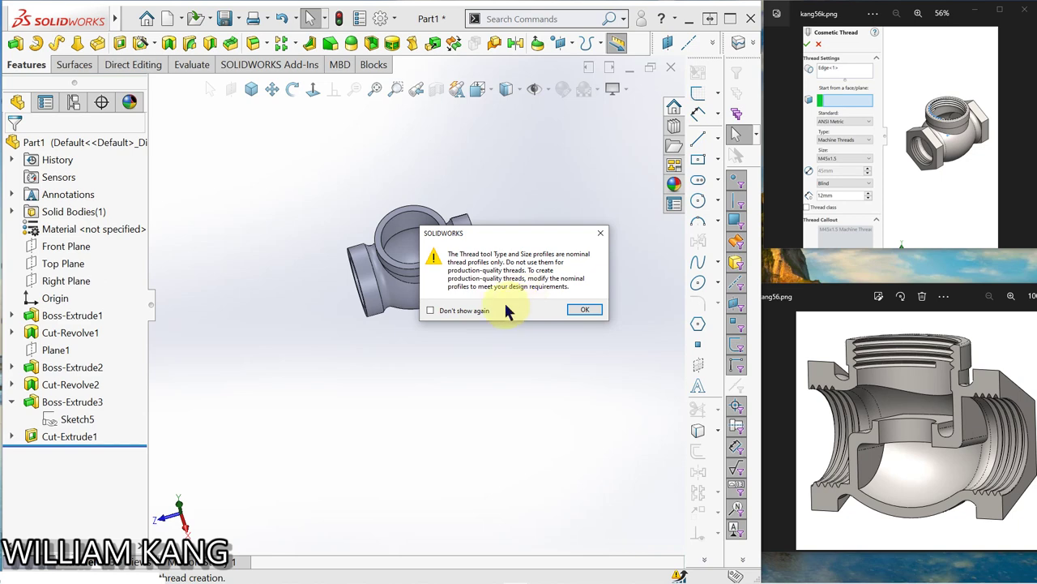
left_click(584, 312)
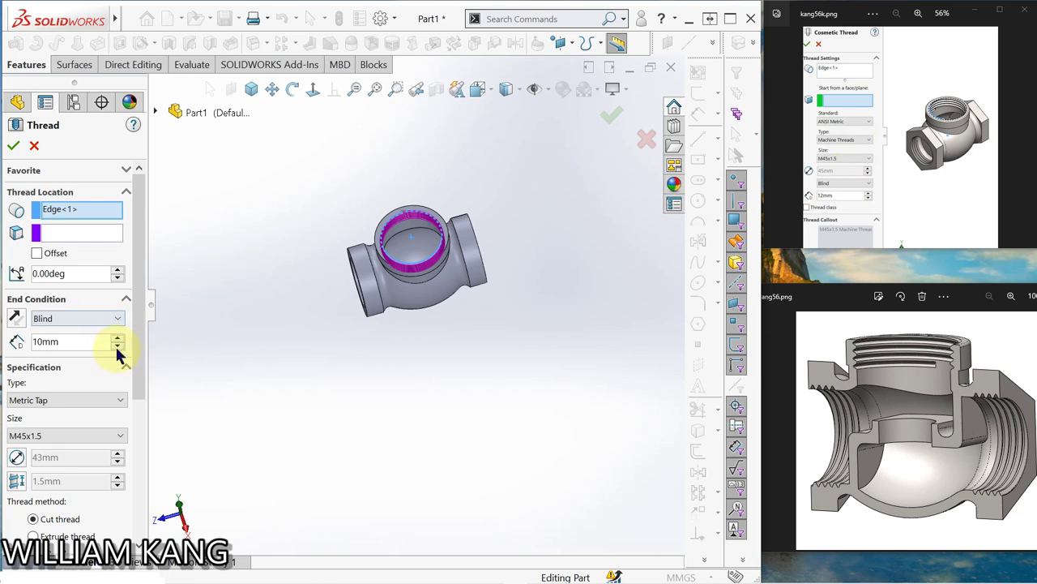
left_click(75, 344)
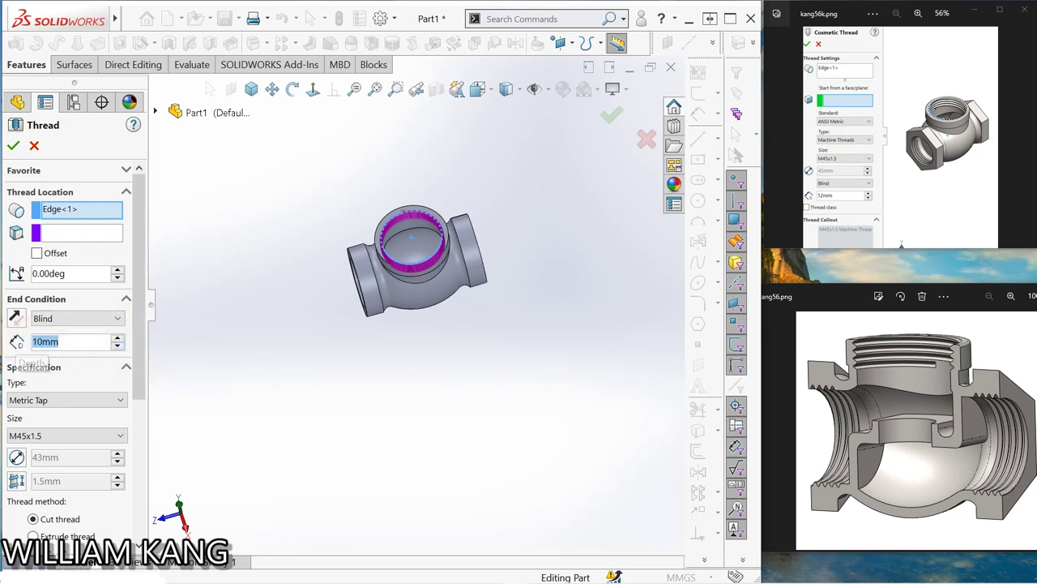
type("12")
key("Return")
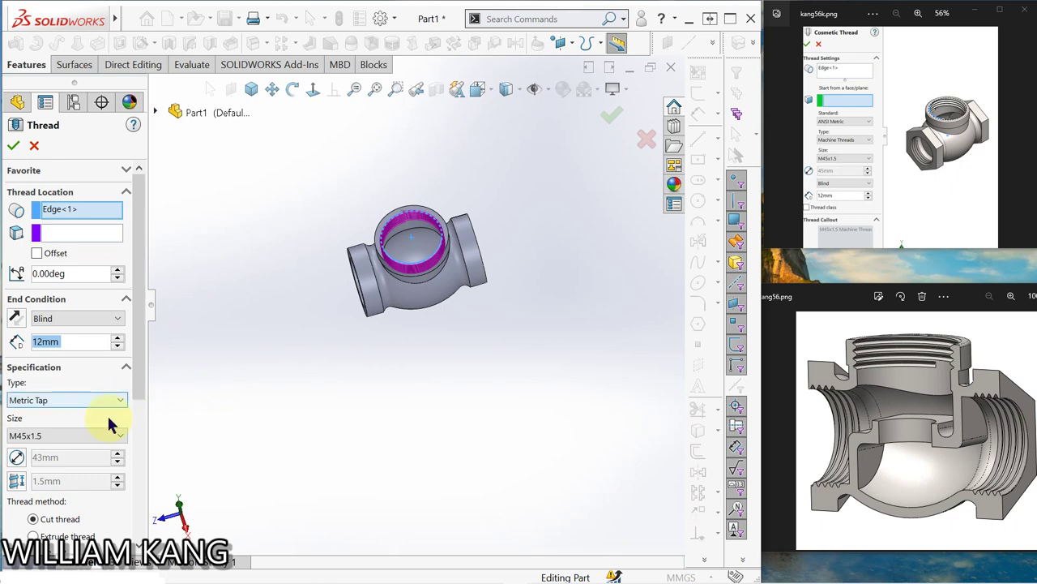
scroll(111, 422, "down", 3)
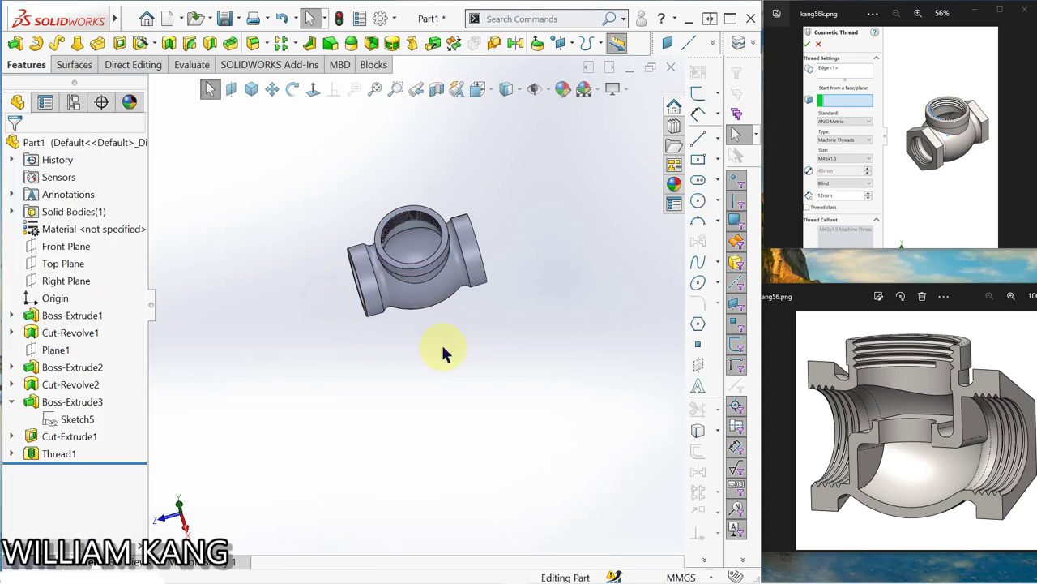
middle_click_drag(444, 352, 347, 285)
mouse_move(347, 285)
left_mouse_down()
mouse_move(408, 370)
mouse_move(478, 332)
mouse_move(424, 364)
mouse_move(431, 348)
left_mouse_up()
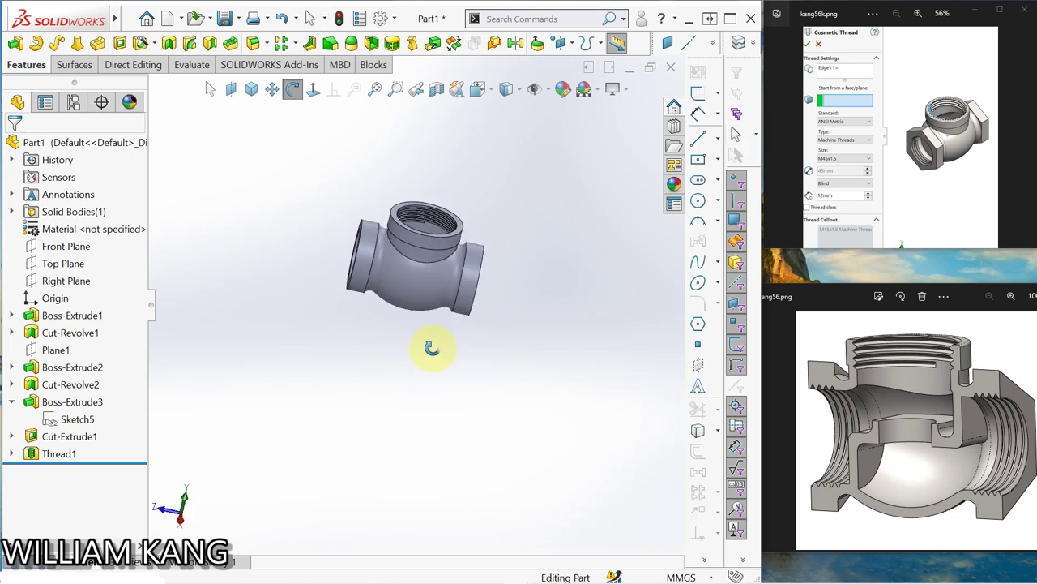
left_click(436, 89)
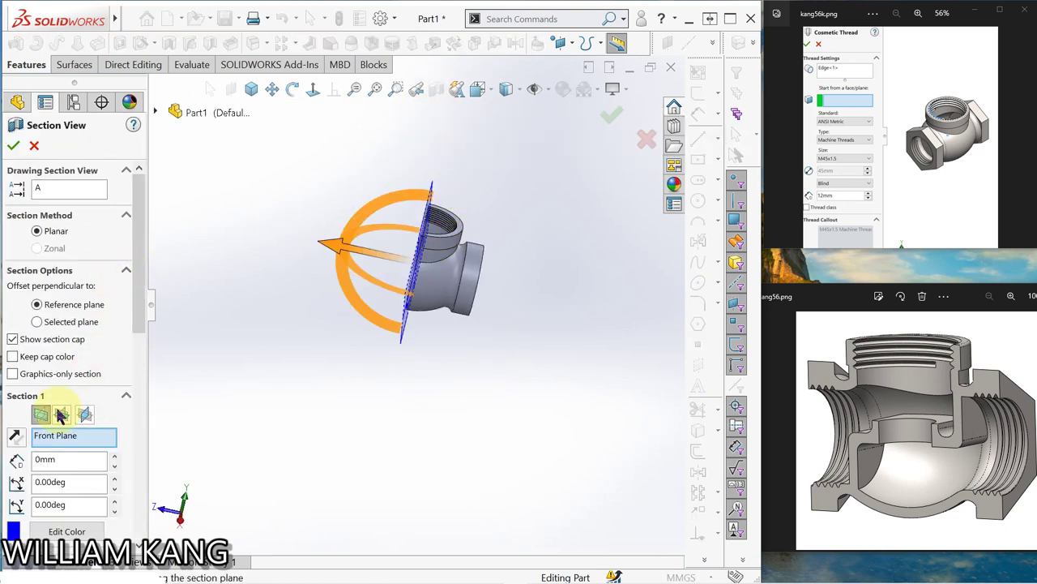
left_click(64, 415)
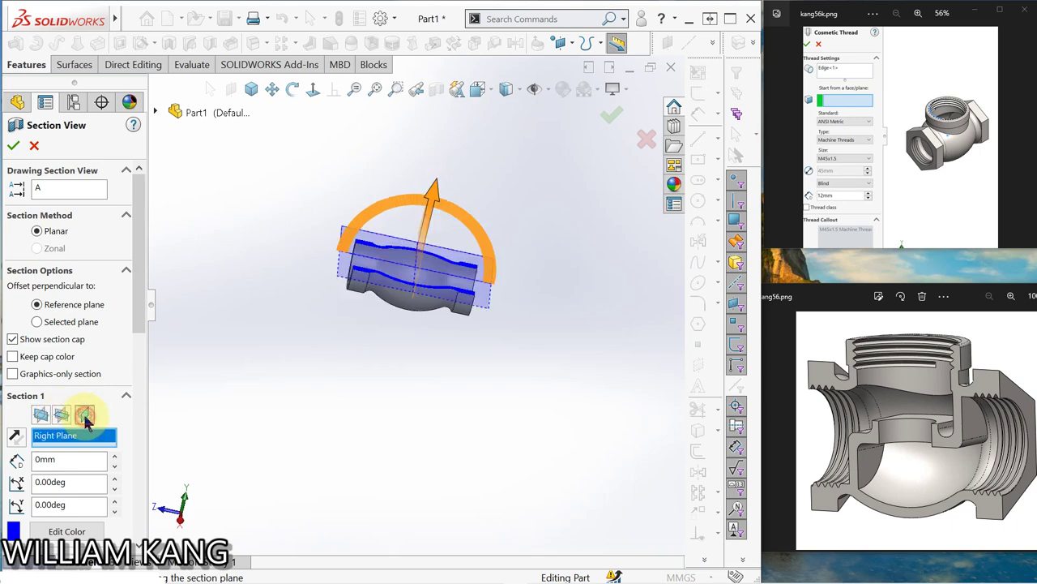
scroll(424, 235, "down", 1)
scroll(418, 292, "down", 4)
scroll(545, 276, "down", 1)
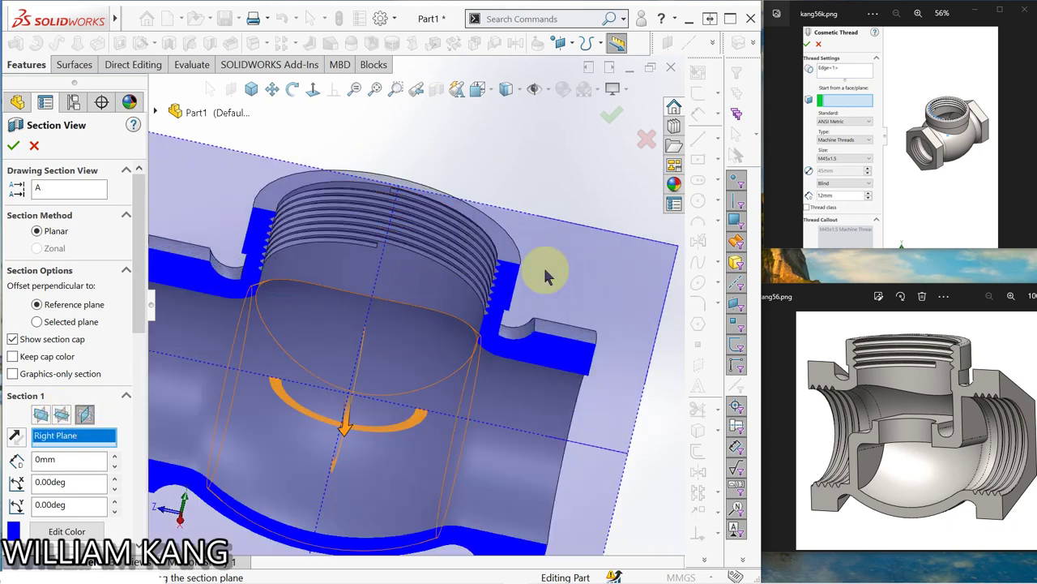
mouse_move(535, 170)
middle_mouse_down()
mouse_move(567, 151)
mouse_move(621, 174)
mouse_move(452, 136)
mouse_move(537, 132)
mouse_move(572, 171)
mouse_move(474, 320)
middle_mouse_up()
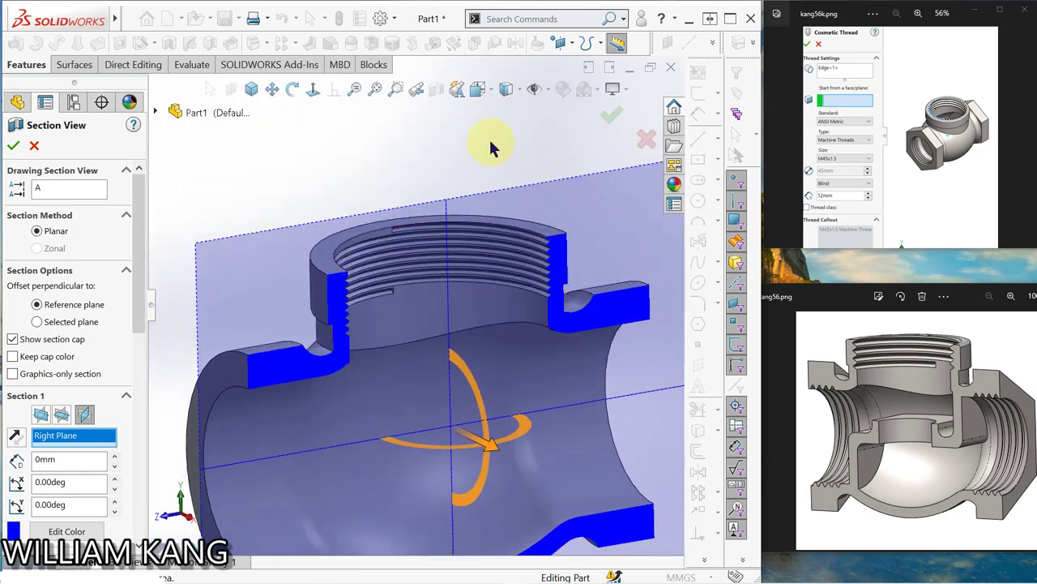
mouse_move(491, 148)
middle_mouse_down()
mouse_move(435, 130)
mouse_move(451, 177)
middle_mouse_up()
key("ctrl+4")
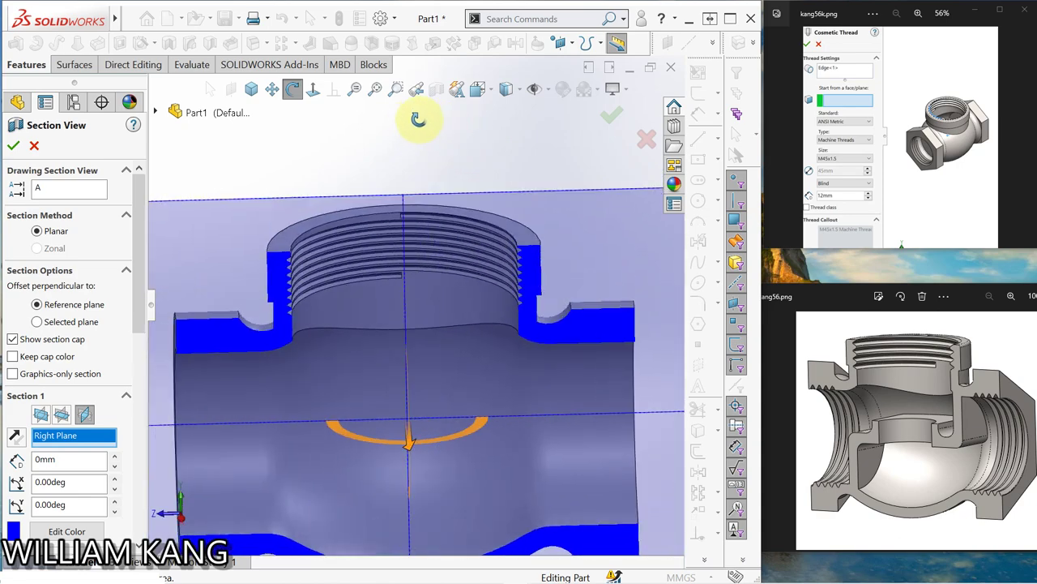
left_click(14, 146)
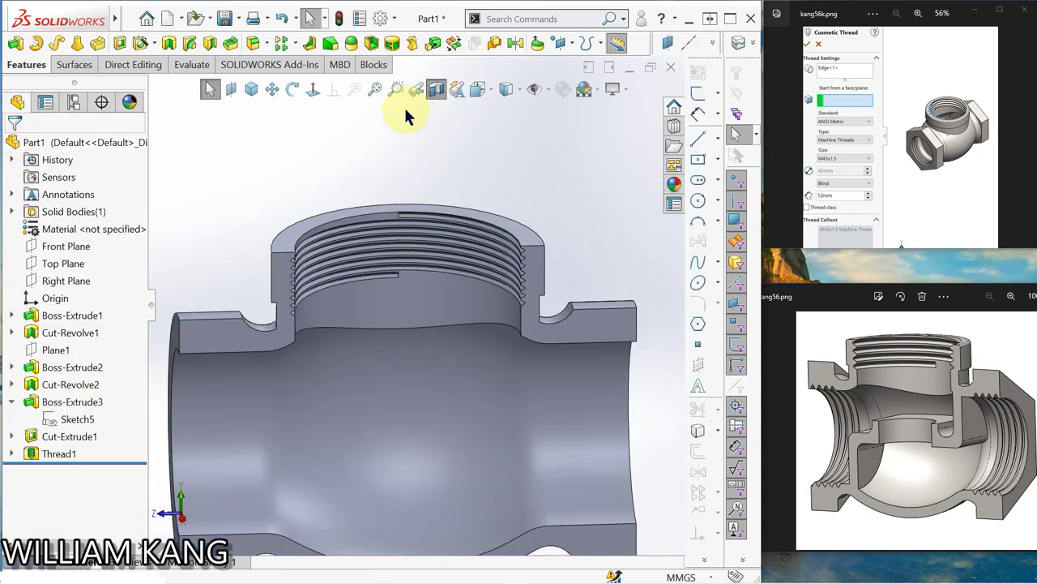
left_click(436, 88)
scroll(428, 277, "up", 5)
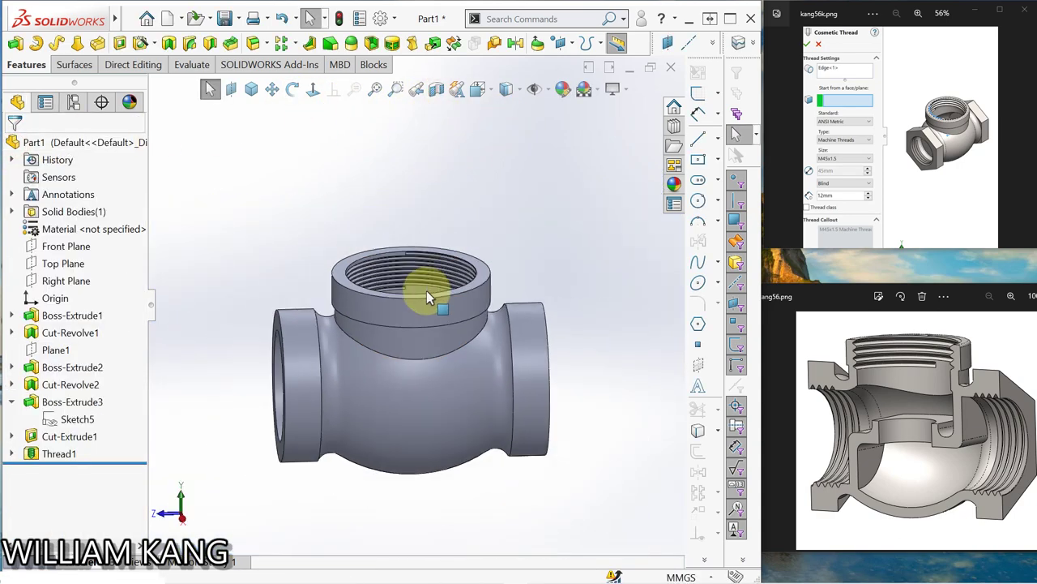
- Discard the stray empty sketch started on the Right Plane
left_click(1027, 139)
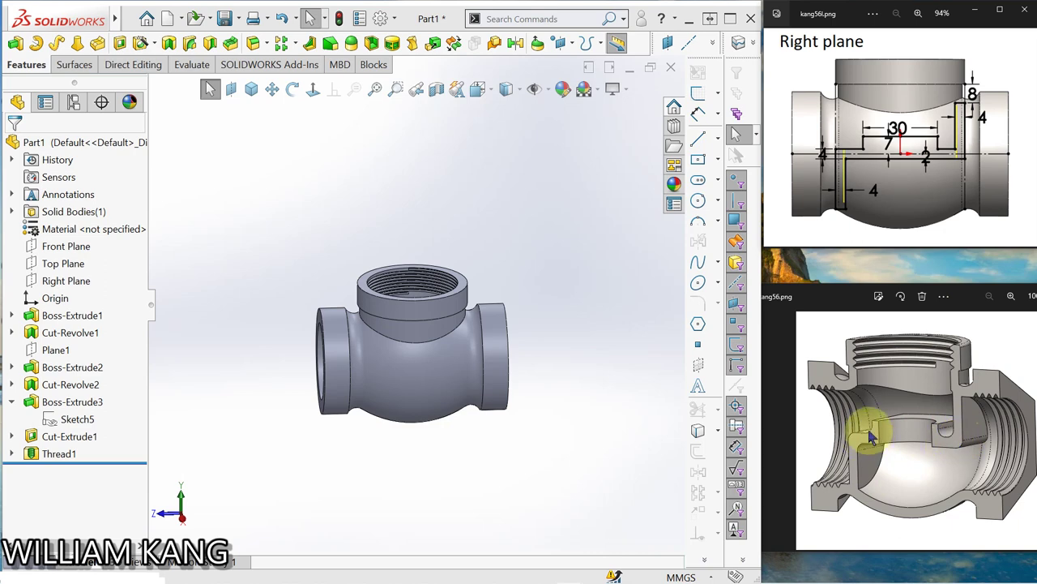
left_click(377, 192)
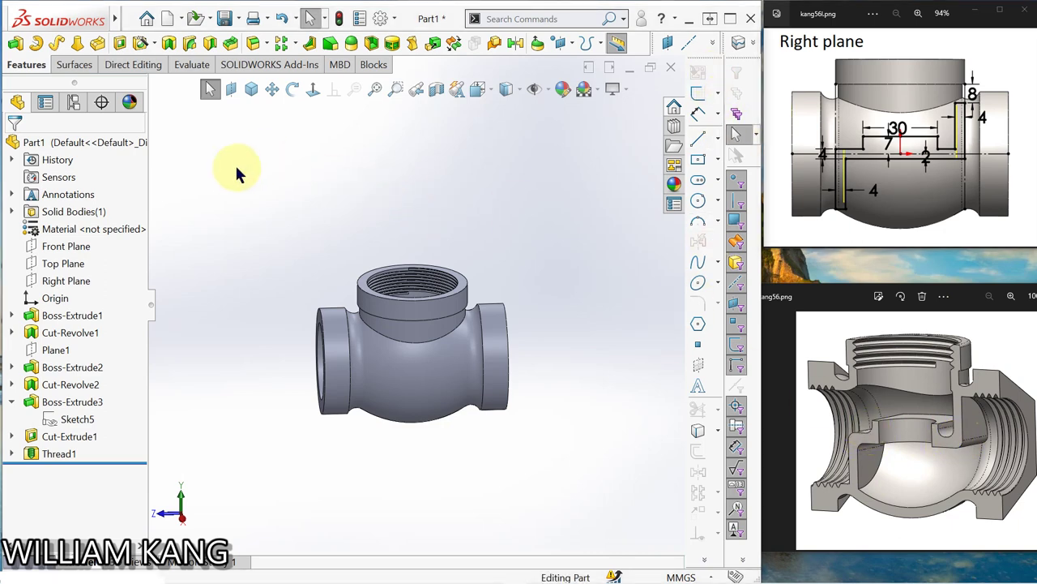
left_click(85, 280)
key("s")
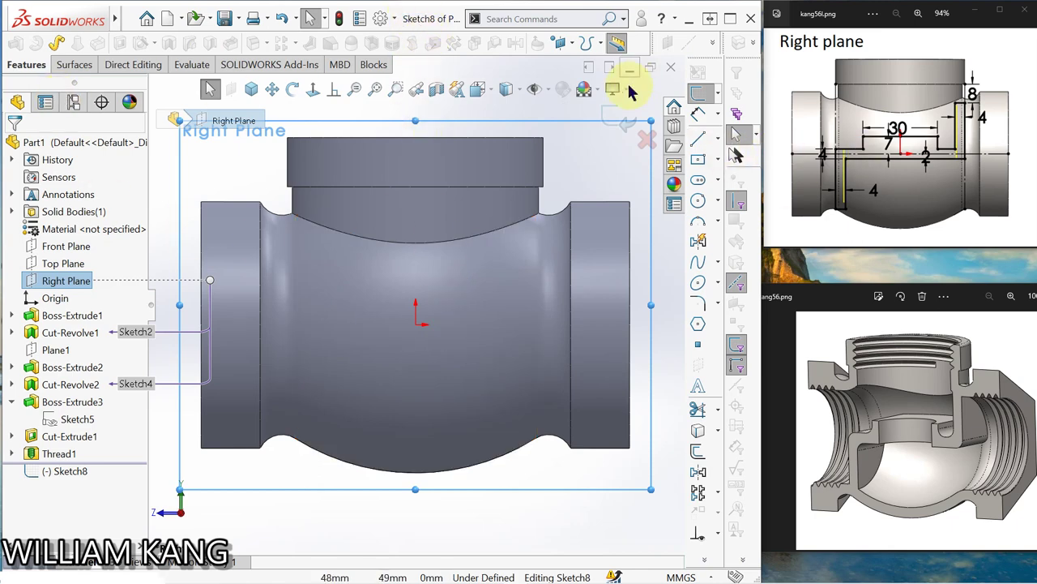
left_click(645, 141)
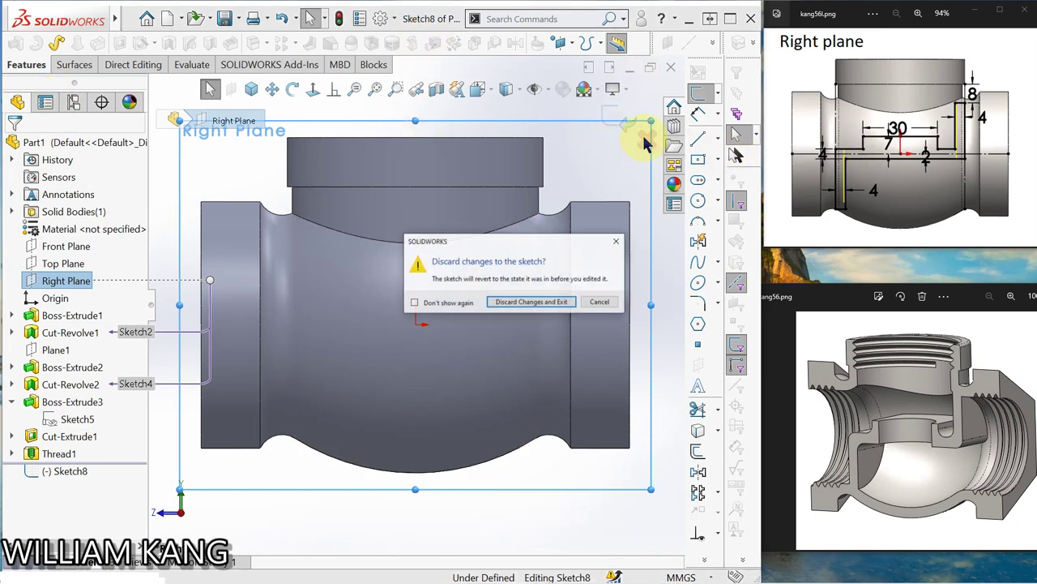
left_click(521, 300)
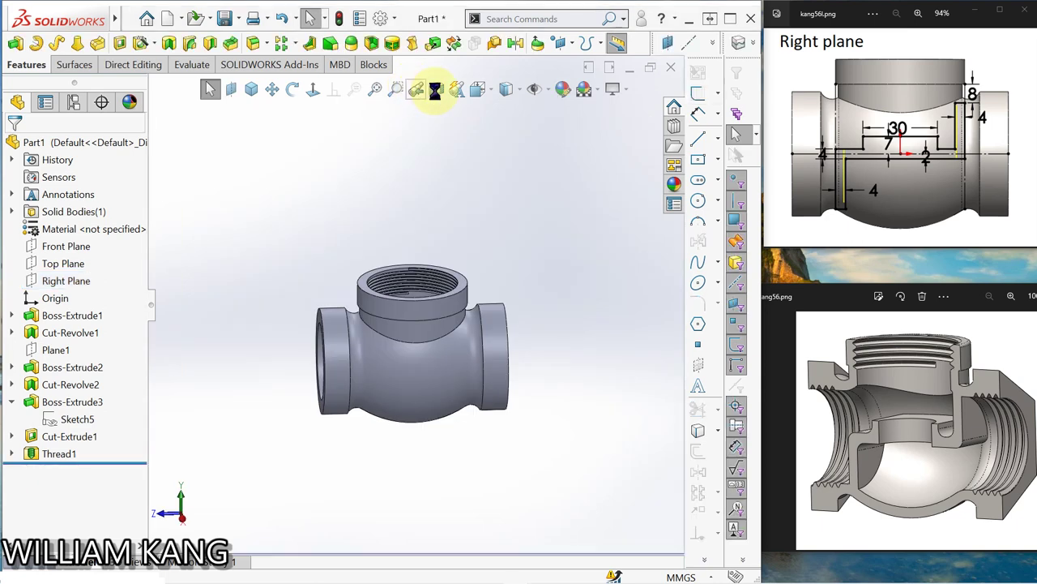
- Section the valve body on the Right Plane and open a new sketch there
left_click(436, 89)
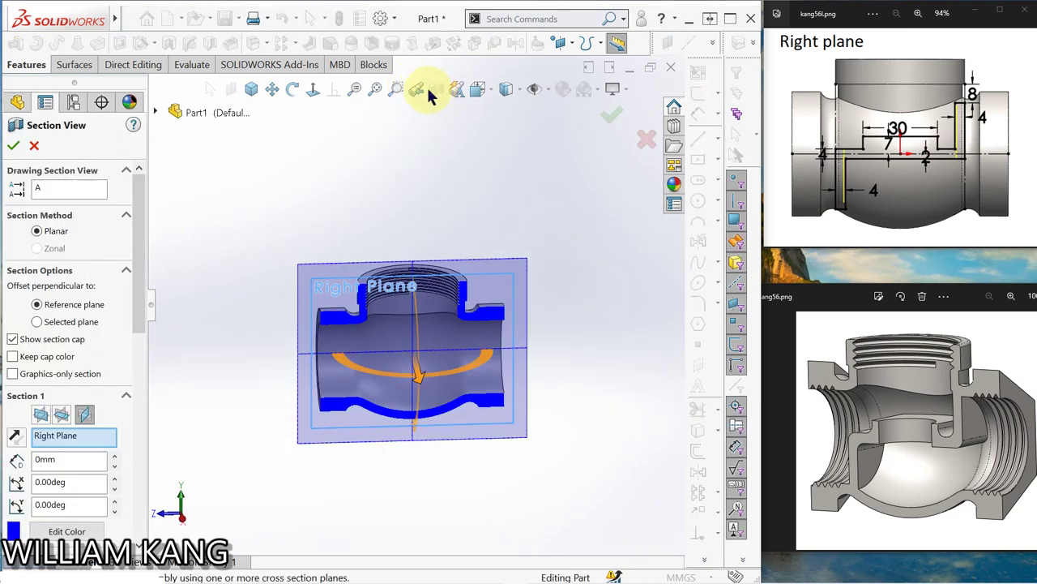
left_click(13, 145)
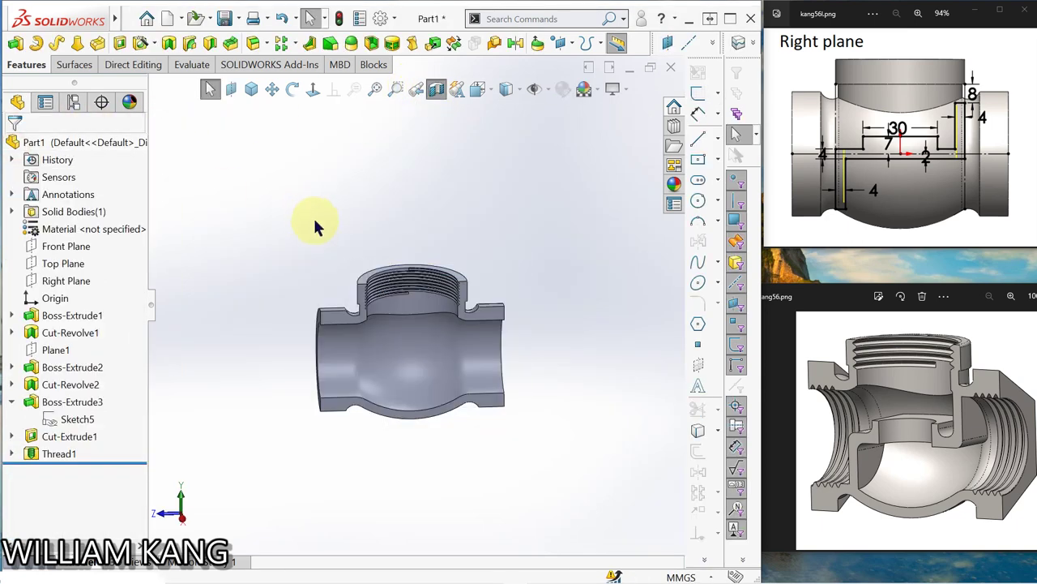
mouse_move(317, 225)
middle_mouse_down()
mouse_move(412, 222)
mouse_move(454, 238)
mouse_move(400, 208)
mouse_move(394, 238)
mouse_move(408, 217)
mouse_move(398, 220)
middle_mouse_up()
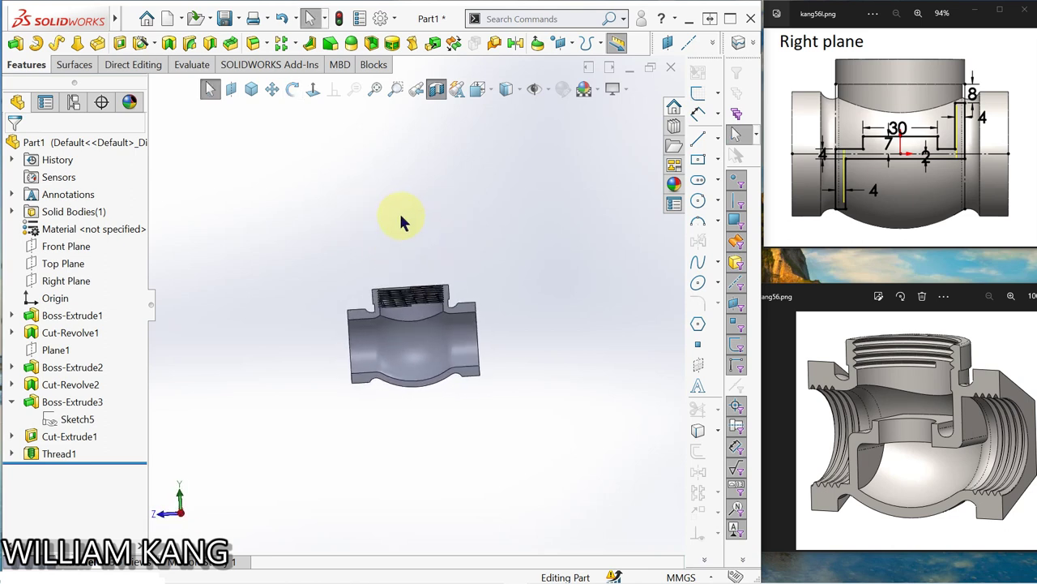
left_click(72, 288)
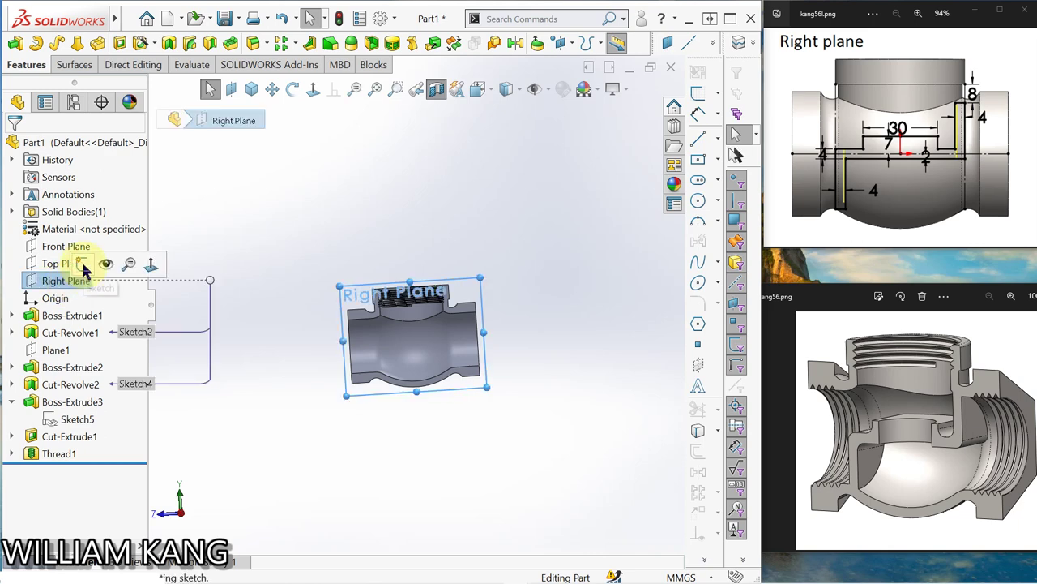
left_click(83, 264)
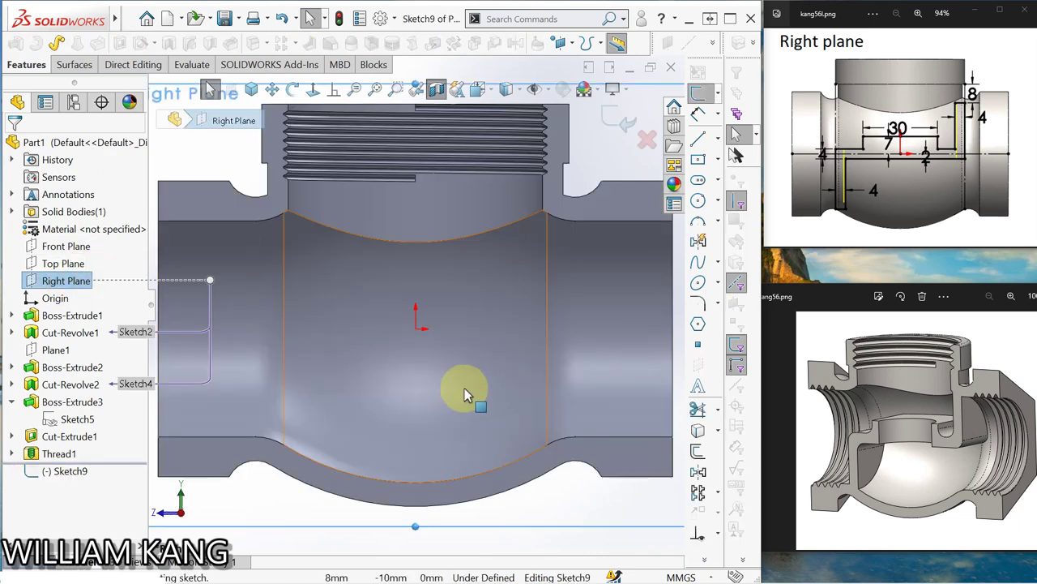
left_click(306, 143)
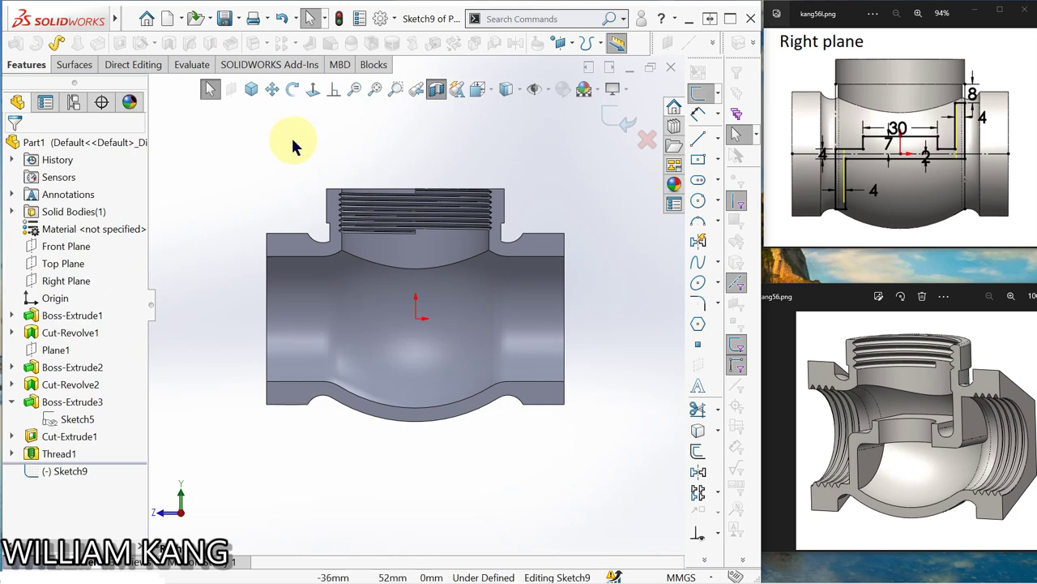
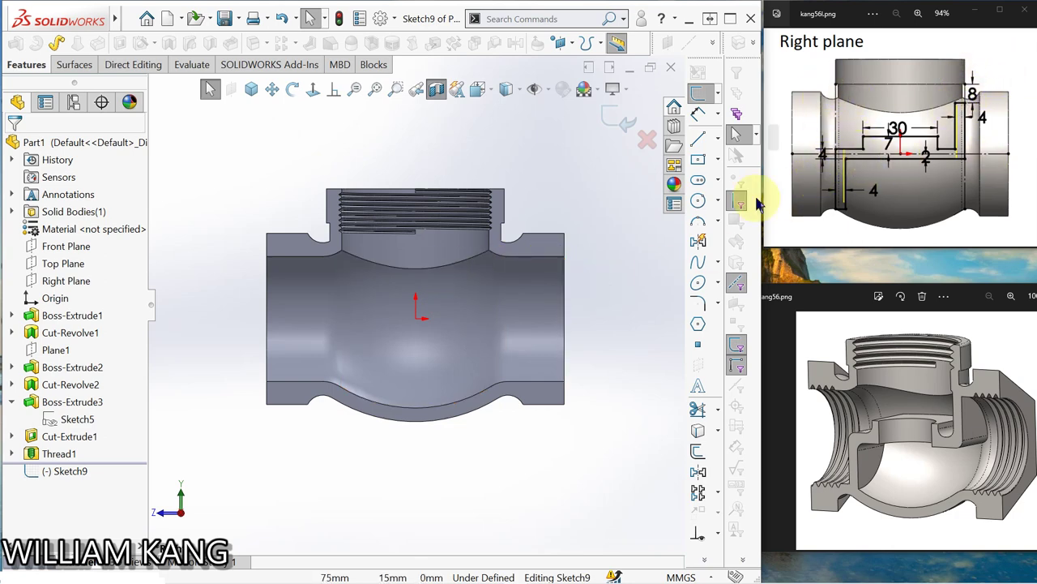
- Draw an 87 mm horizontal centerline through the origin along the body axis
left_click(718, 139)
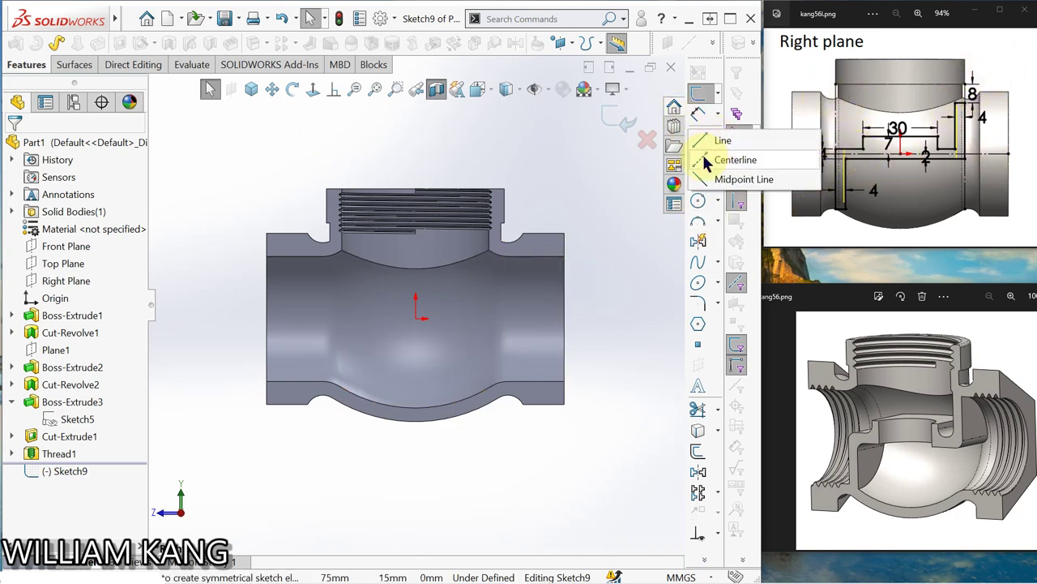
left_click(737, 157)
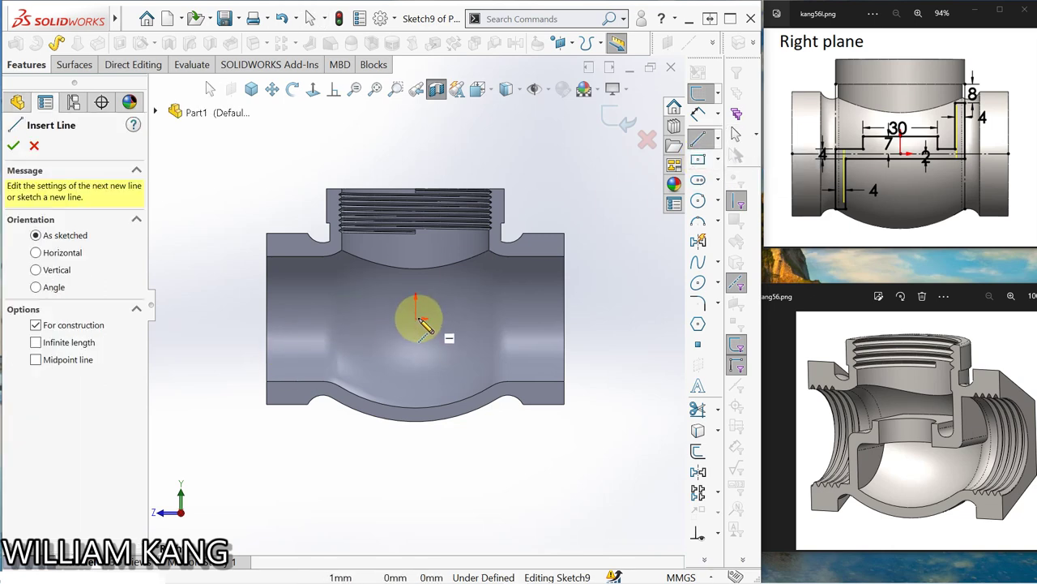
left_click(268, 318)
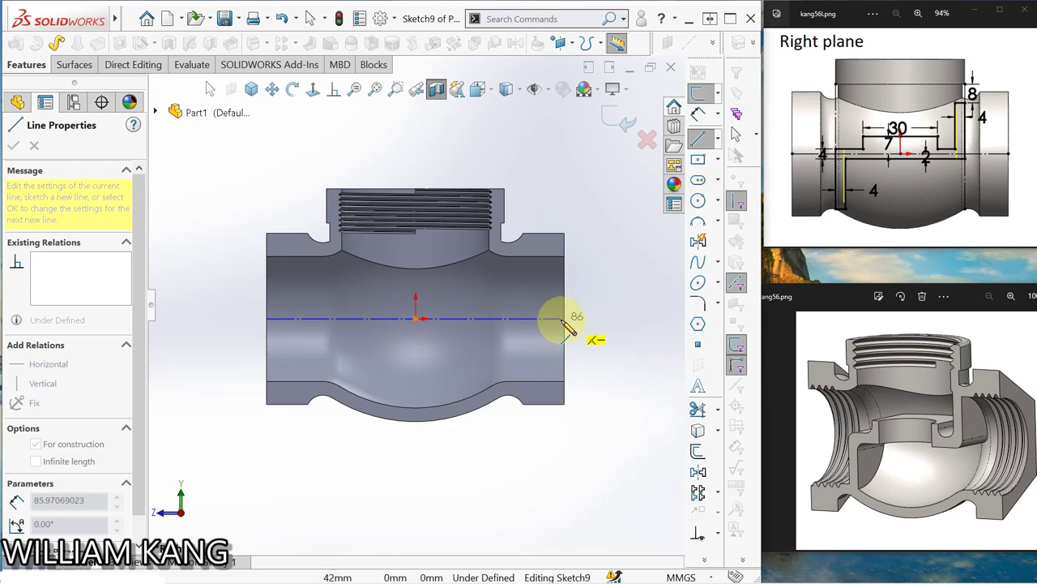
double_click(564, 319)
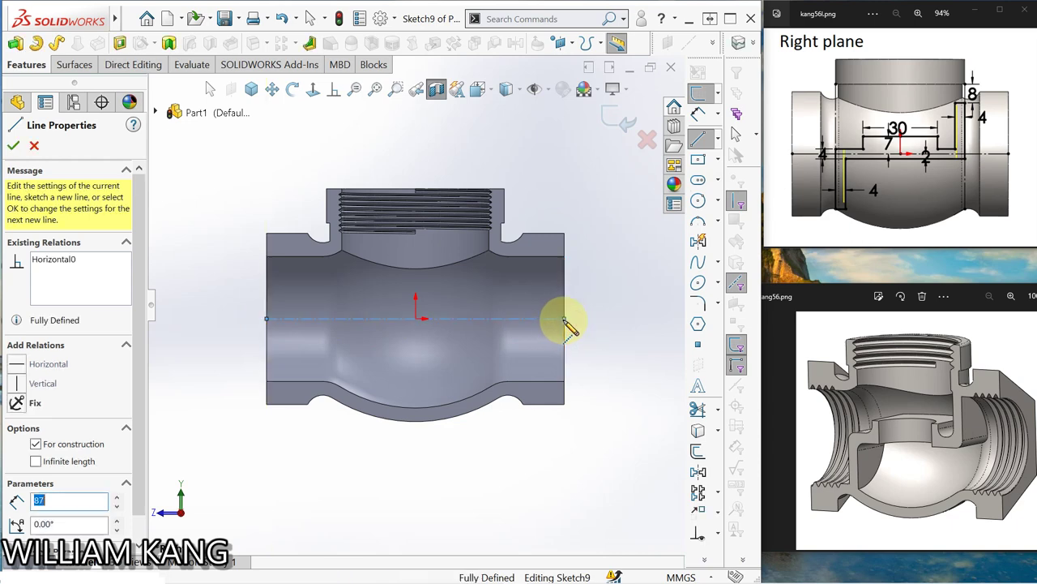
key("Escape")
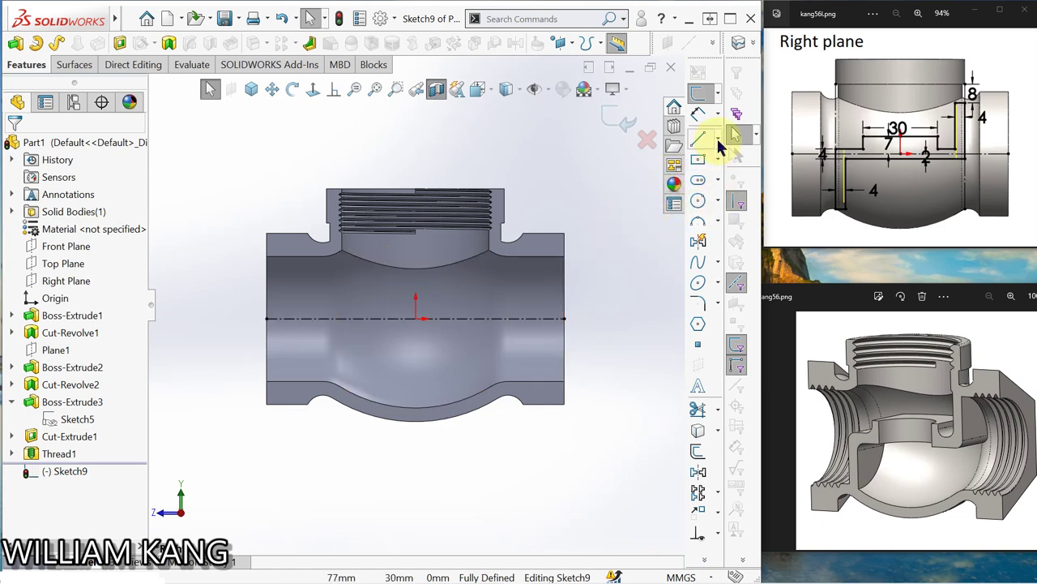
- Draw a 51 mm horizontal centerline across the base of the threaded neck
left_click(718, 140)
left_click(725, 157)
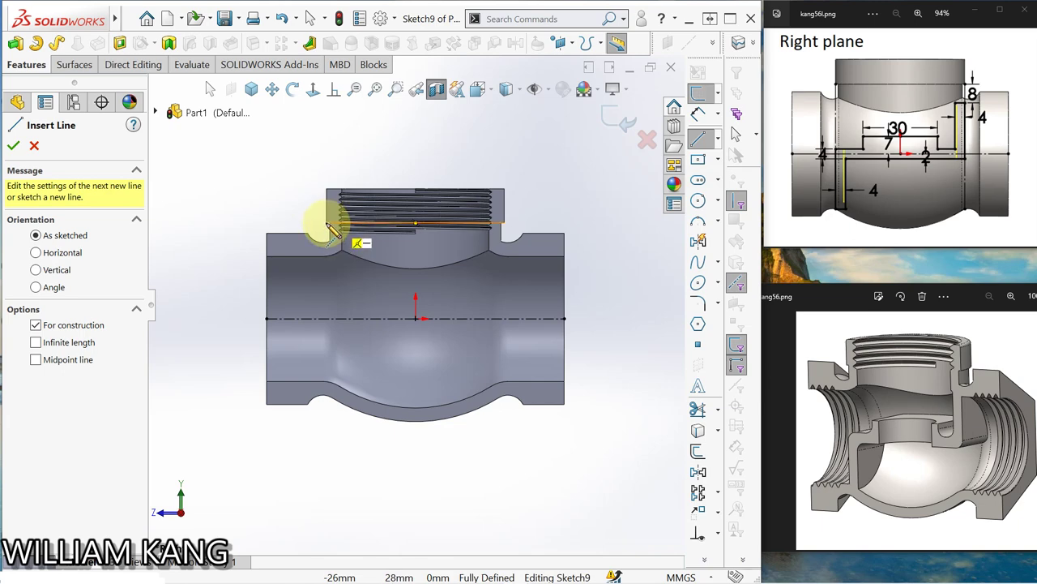
left_click(328, 222)
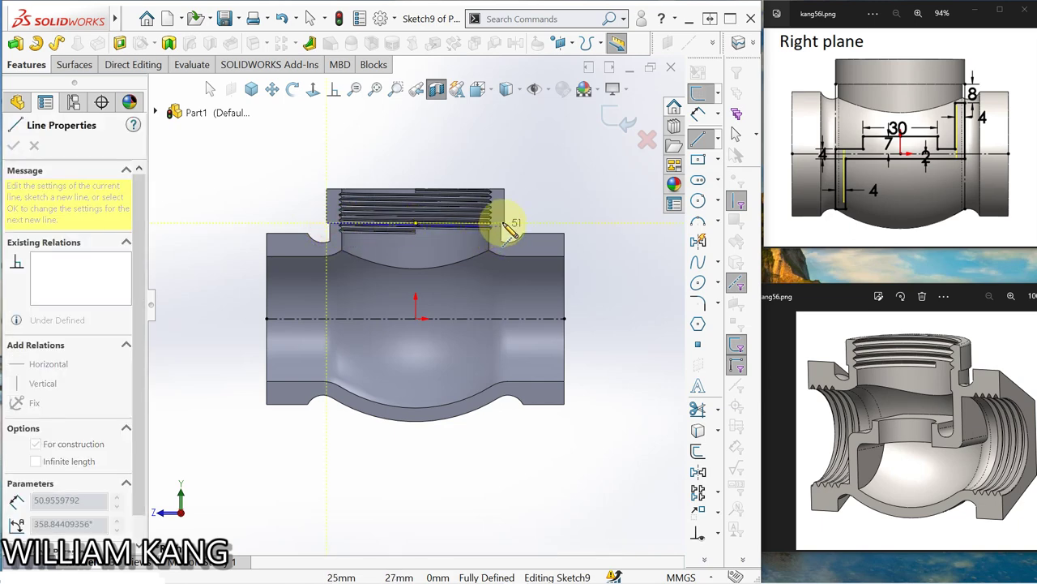
left_click(502, 222)
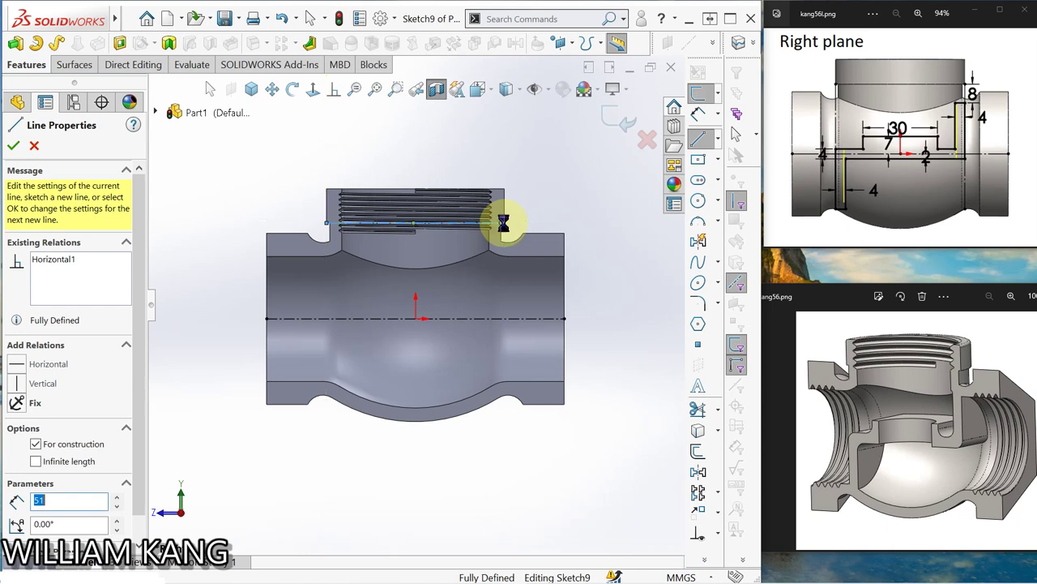
key("Escape")
- Undo the thread-base centerline, abandoning two further centerline attempts
scroll(531, 219, "down", 1)
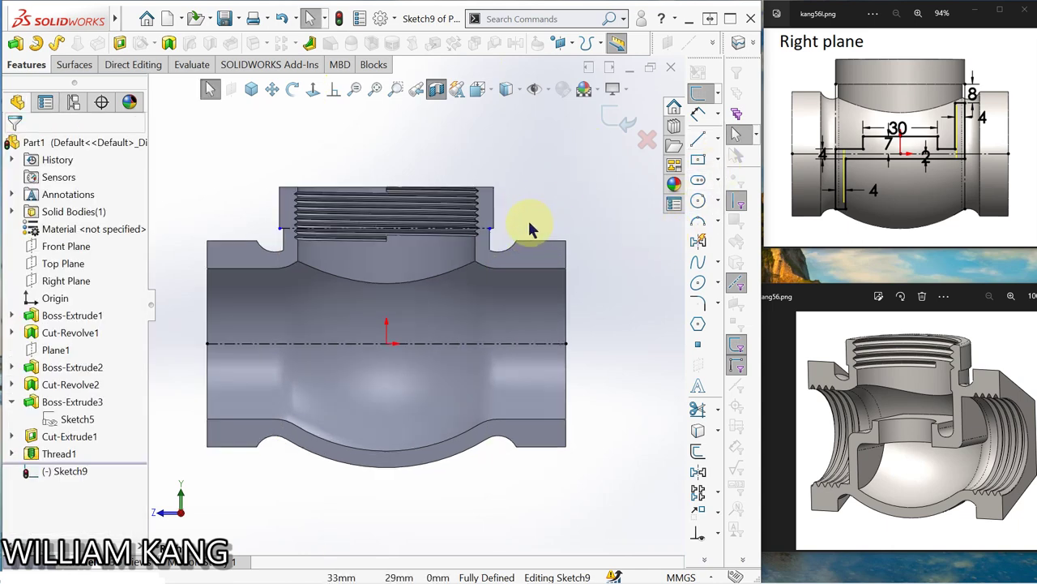
scroll(523, 225, "down", 2)
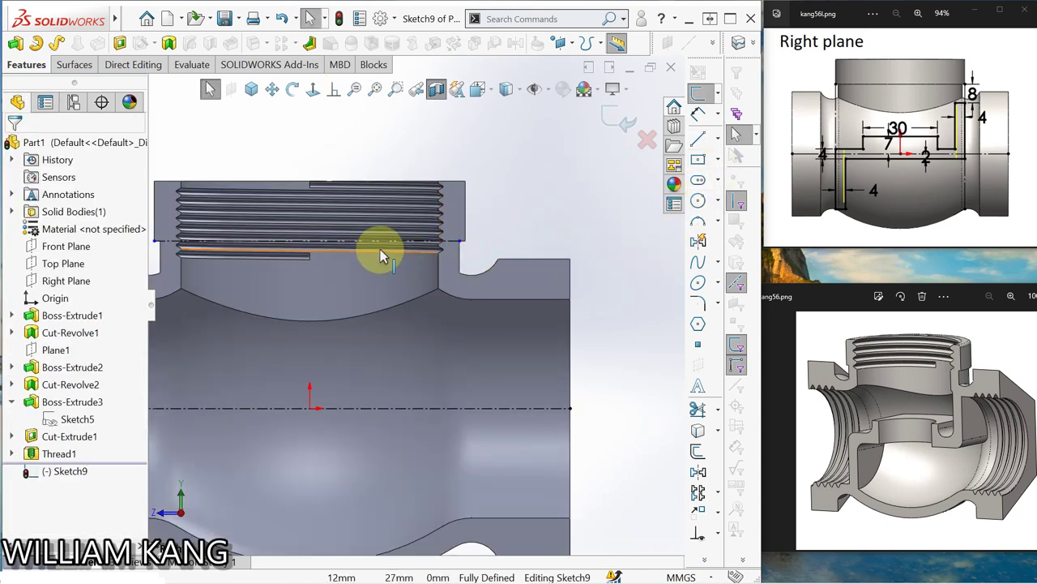
scroll(381, 249, "up", 2)
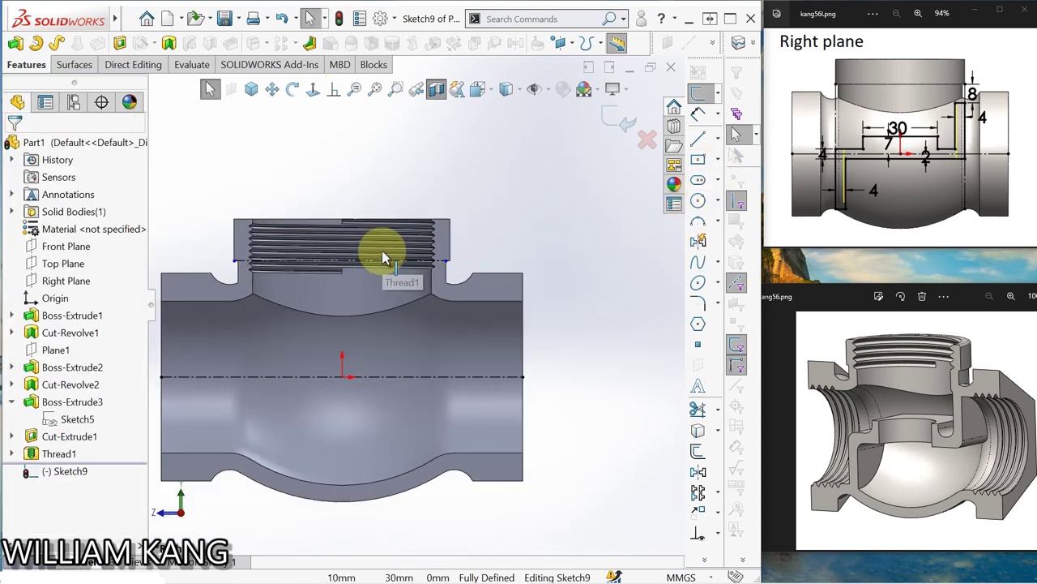
left_click(285, 18)
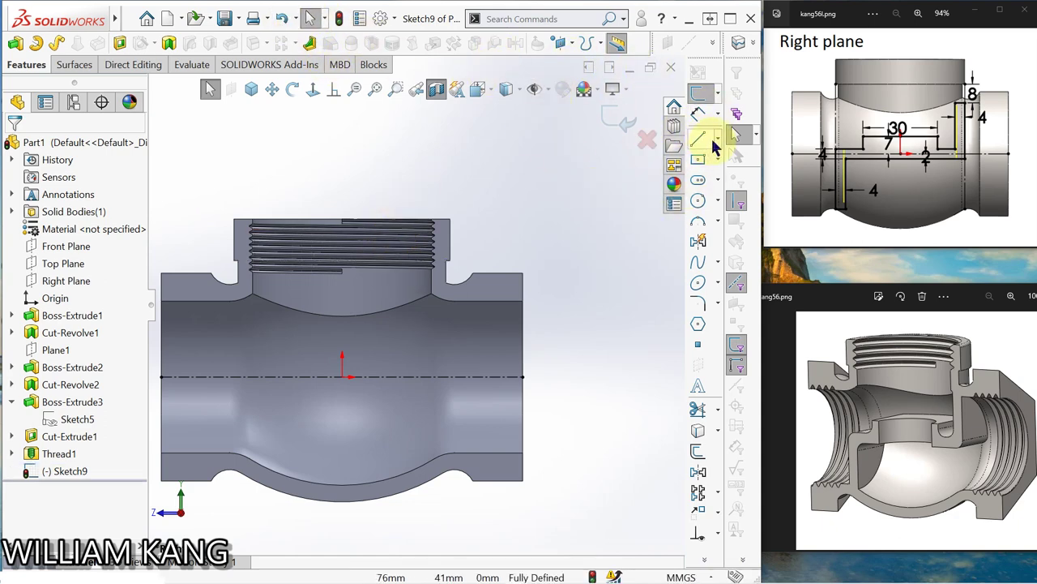
left_click(718, 139)
left_click(729, 157)
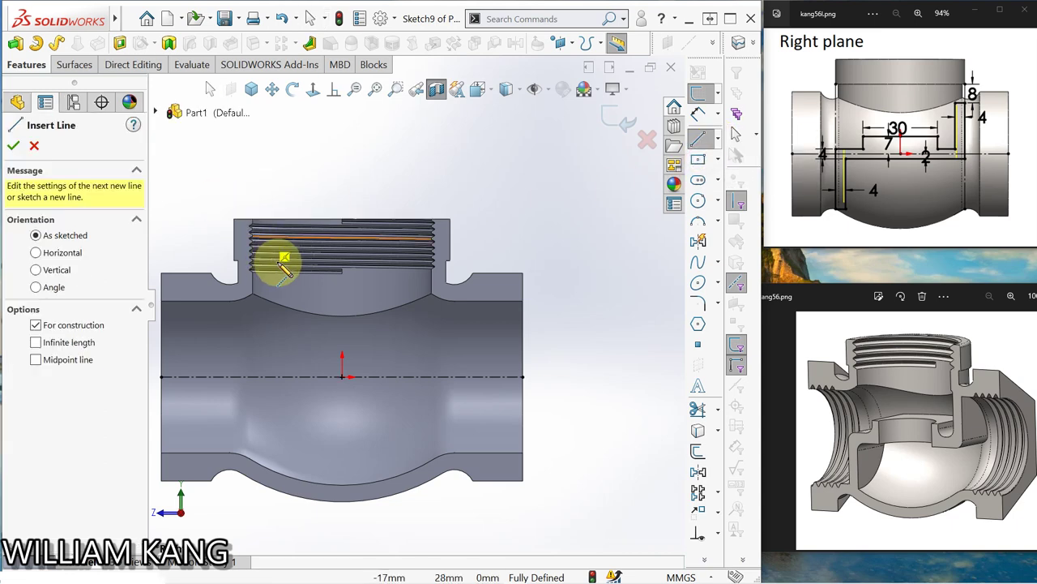
scroll(280, 263, "down", 2)
scroll(284, 268, "down", 2)
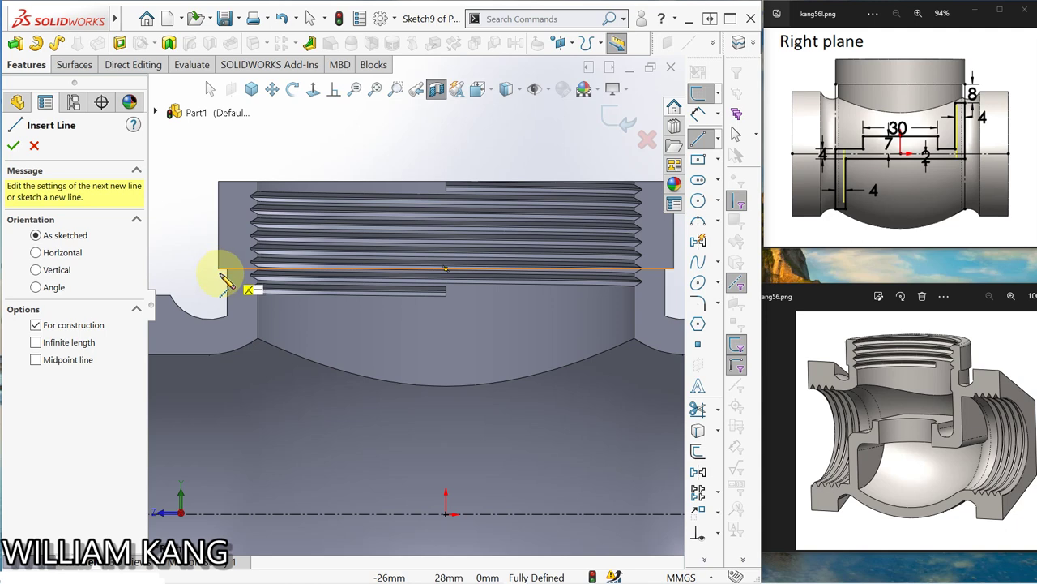
key("Escape")
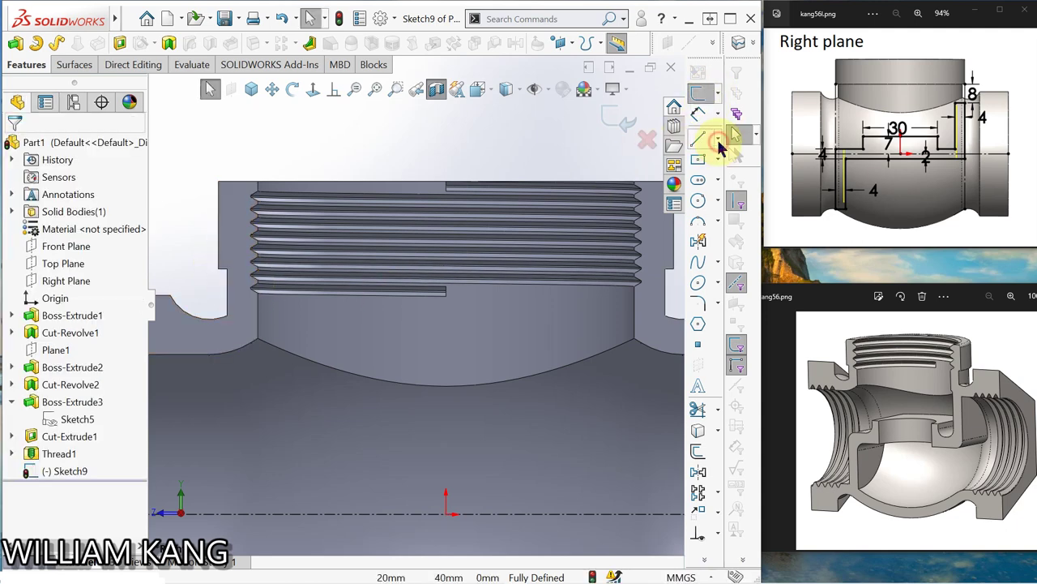
left_click(718, 143)
left_click(741, 155)
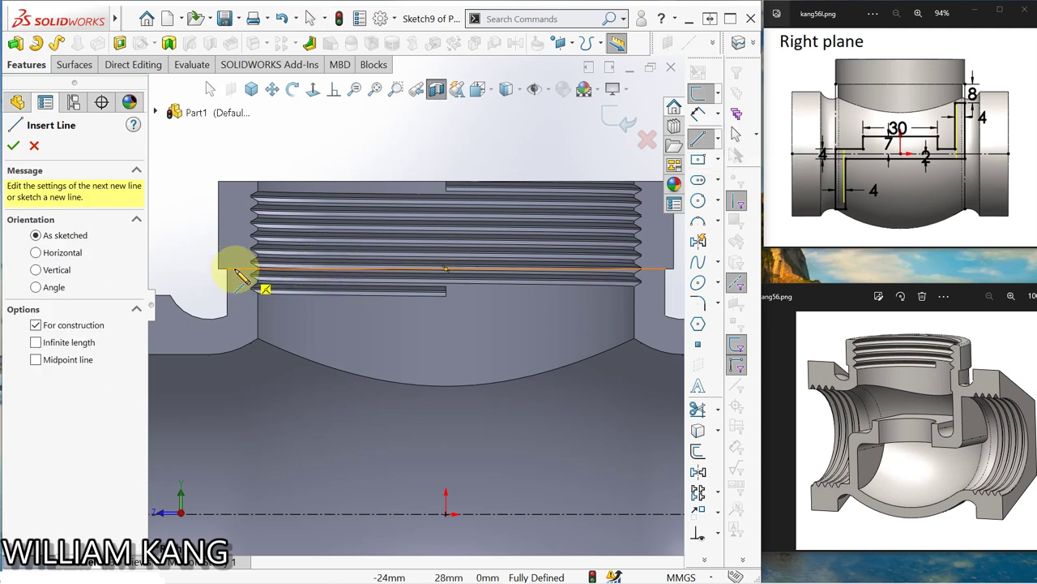
key("Escape")
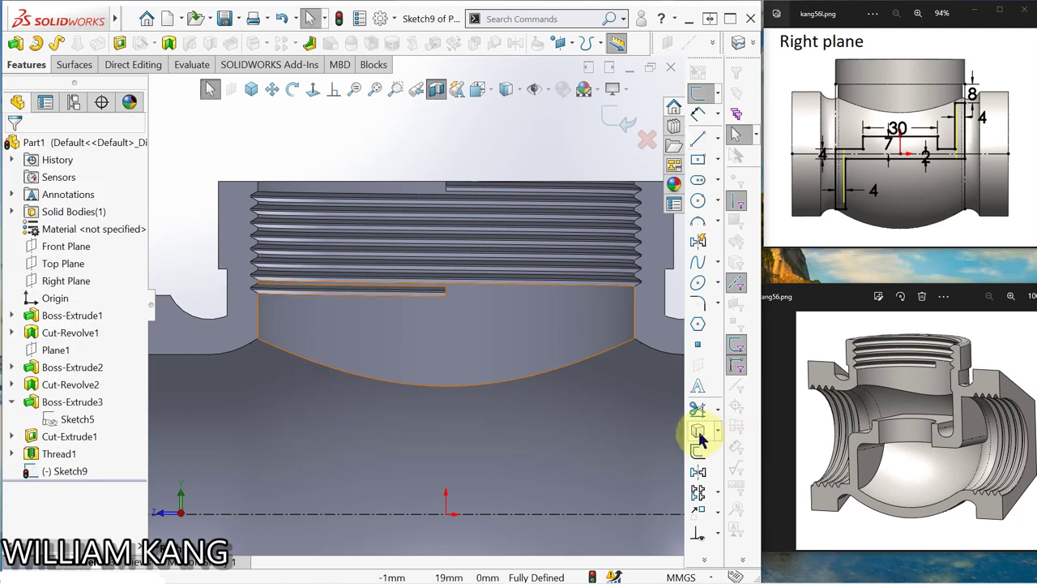
- Convert the edge across the thread bottom into a 52 mm construction line
left_click(699, 438)
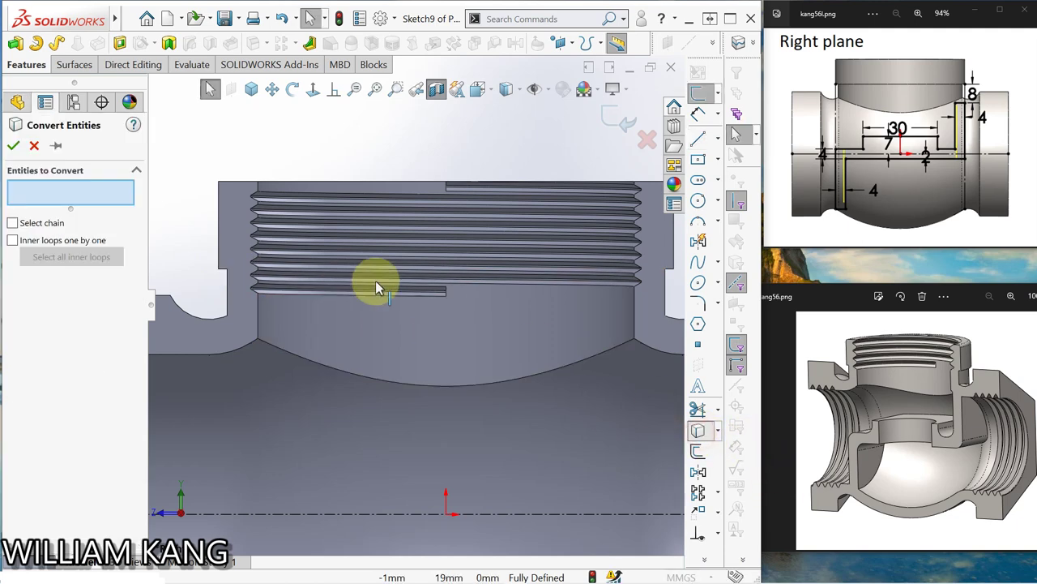
left_click(226, 270)
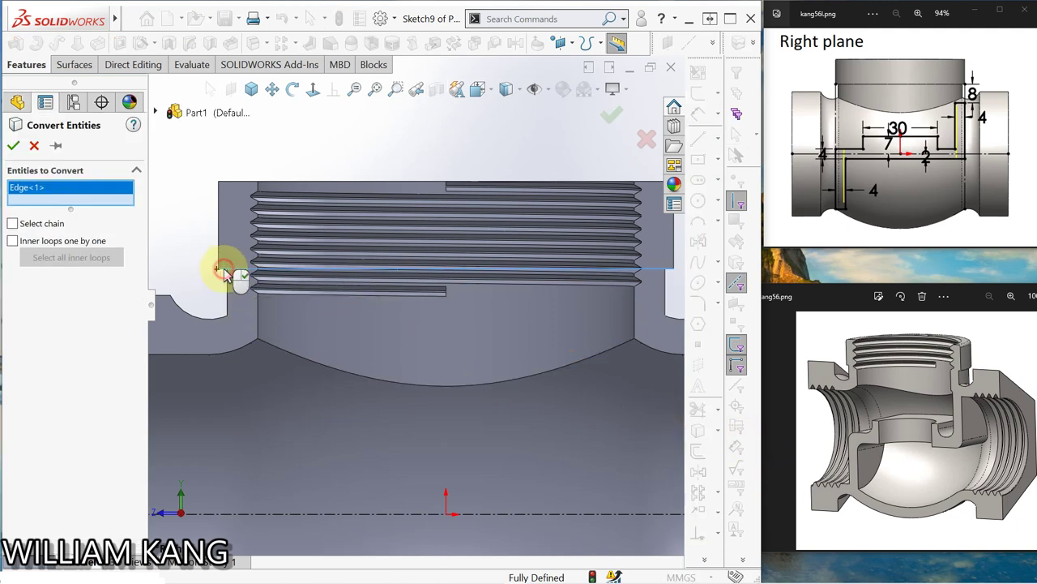
left_click(14, 146)
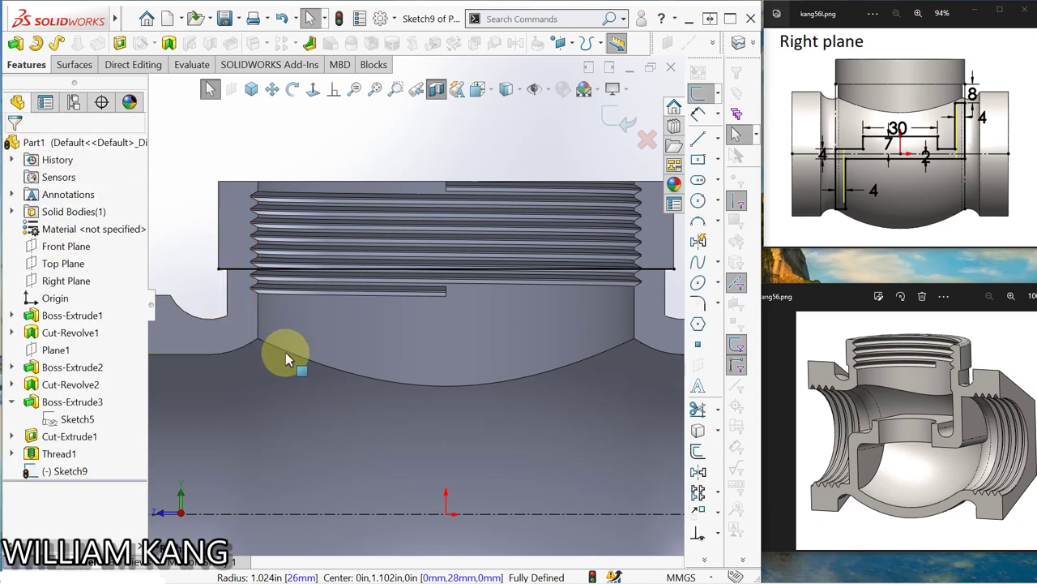
left_click(240, 270)
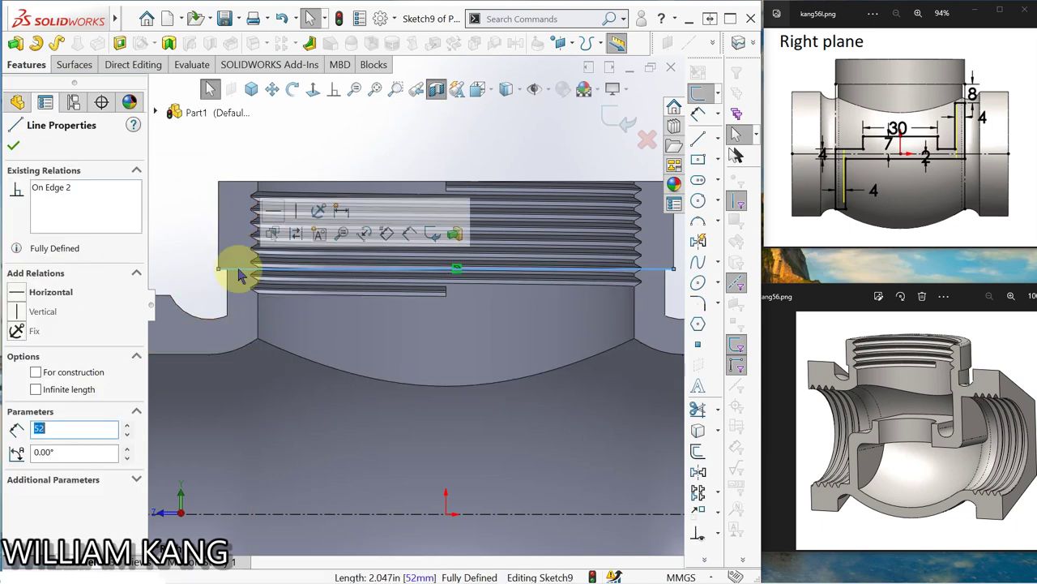
left_click(297, 241)
scroll(417, 303, "up", 1)
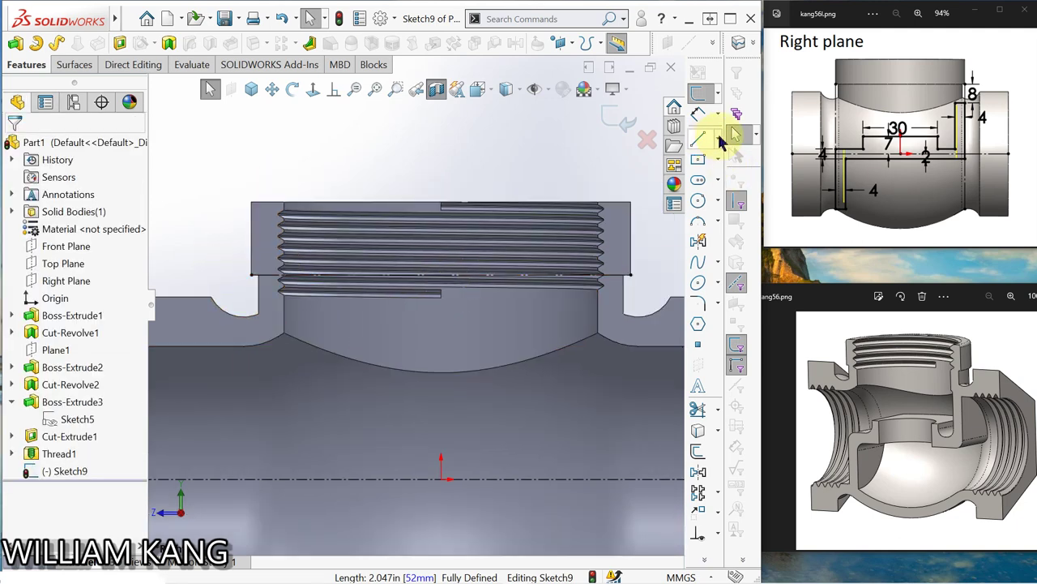
- Draw vertical centerlines down into the body from both ends of the 52 mm construction line
left_click(719, 143)
left_click(734, 160)
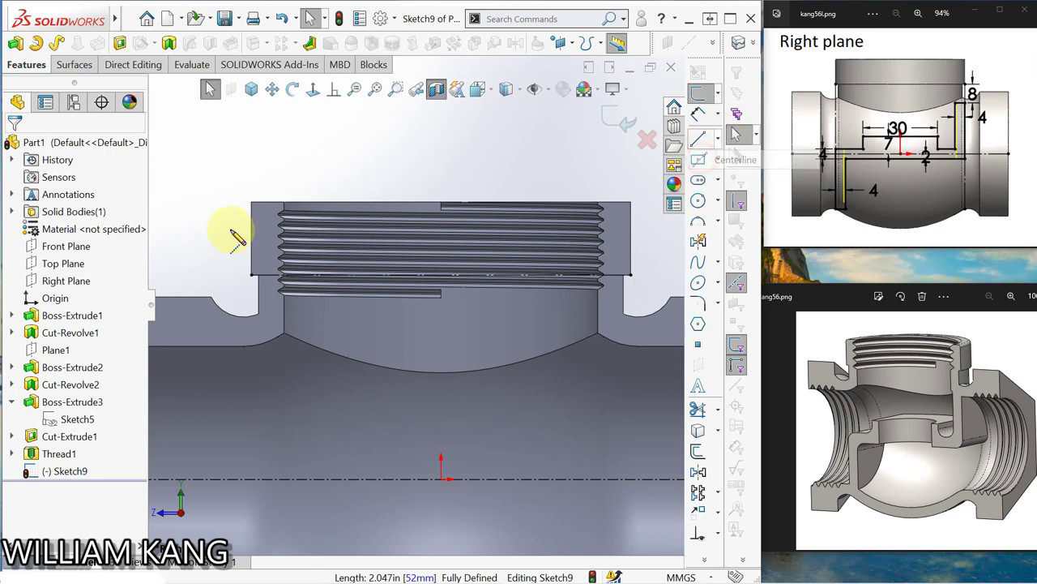
left_click(252, 276)
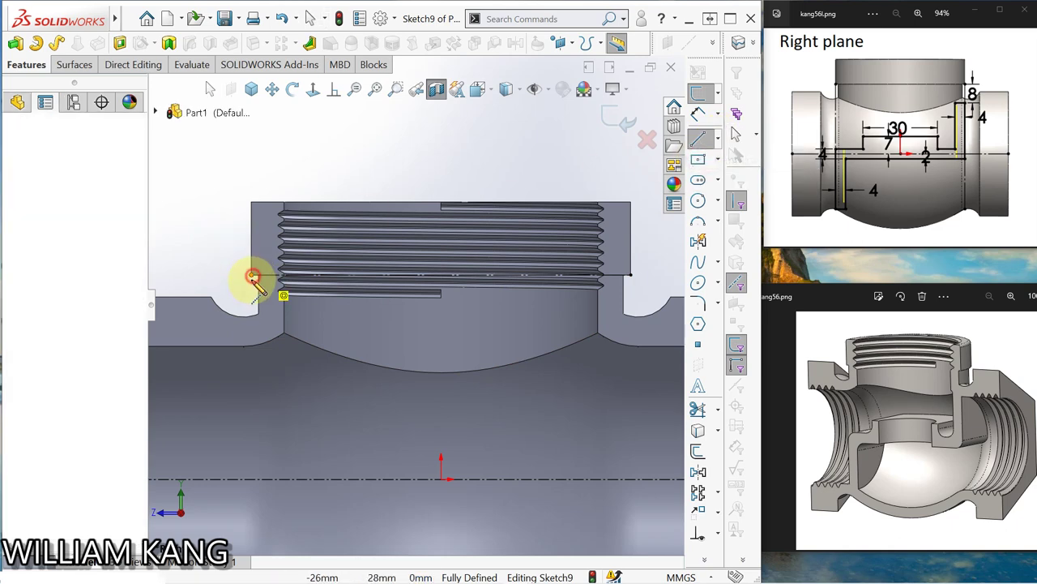
left_click(252, 378)
key("Escape")
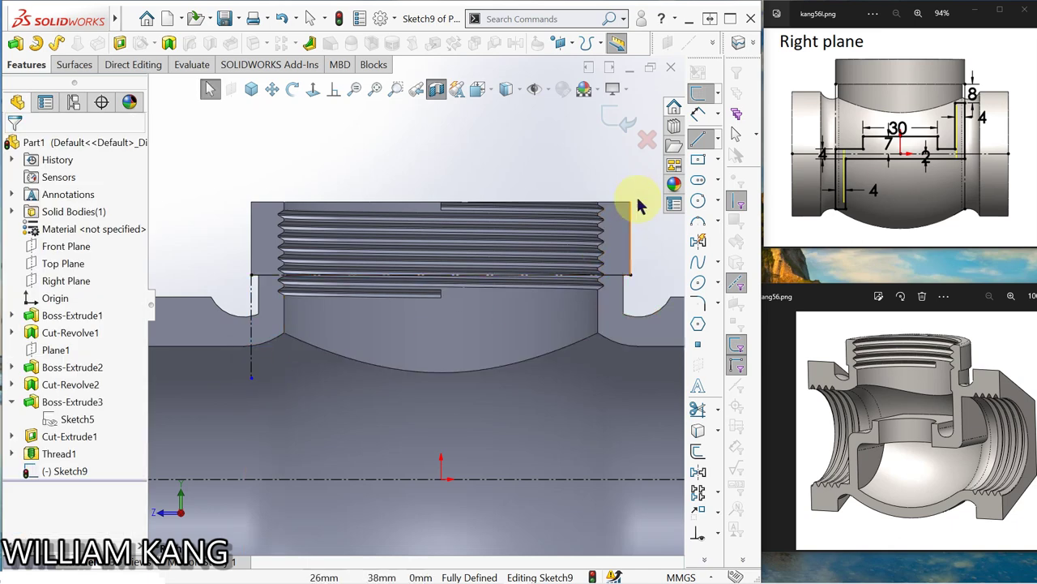
left_click(720, 140)
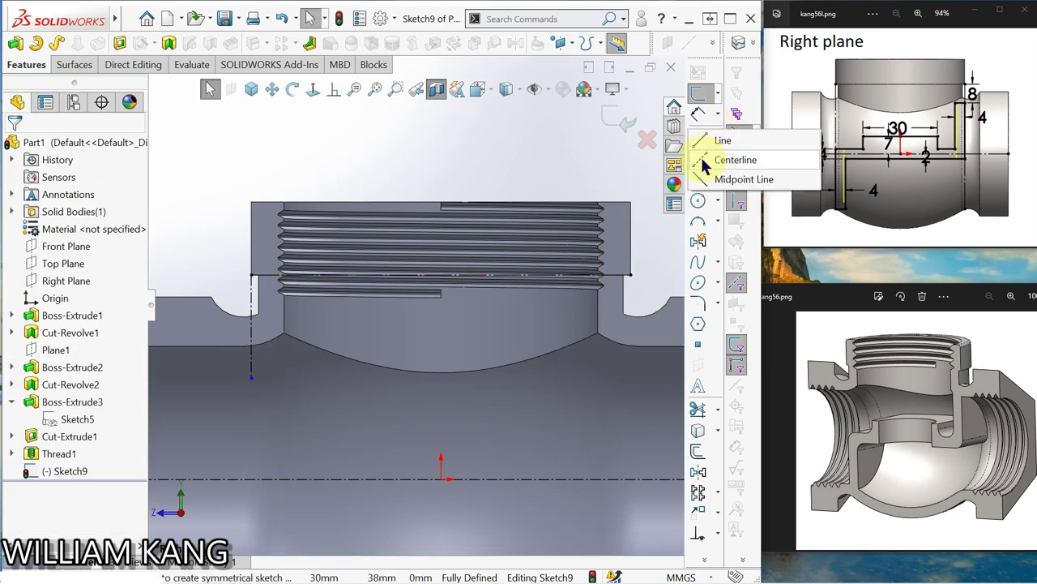
left_click(734, 160)
left_click(631, 276)
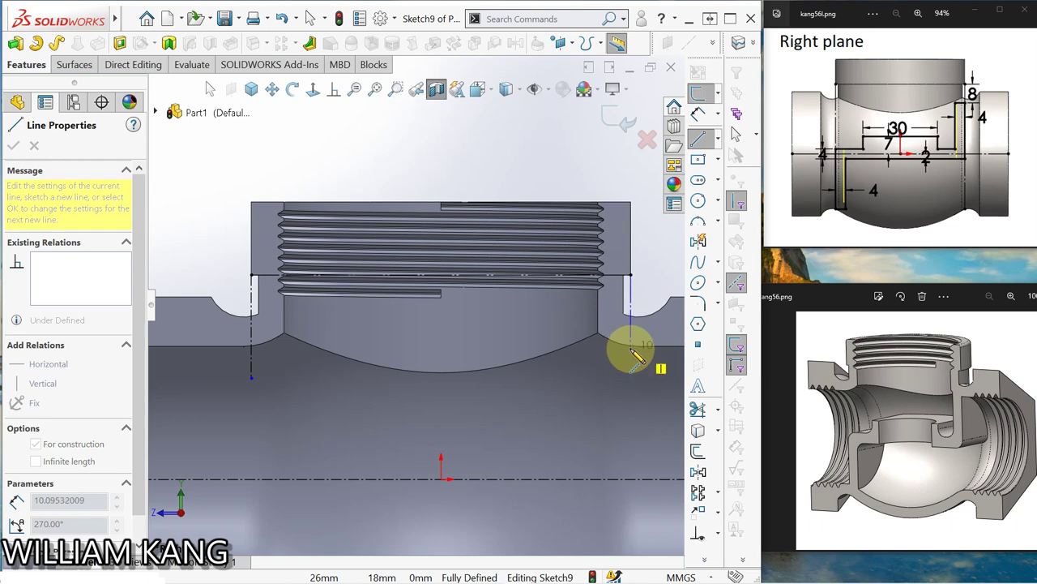
left_click(630, 349)
key("Escape")
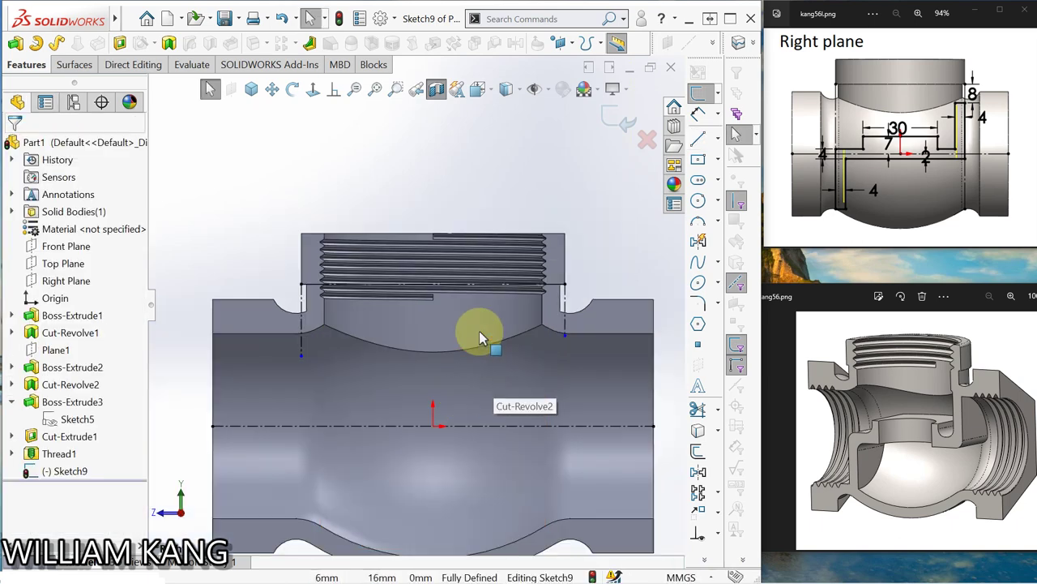
left_click(697, 143)
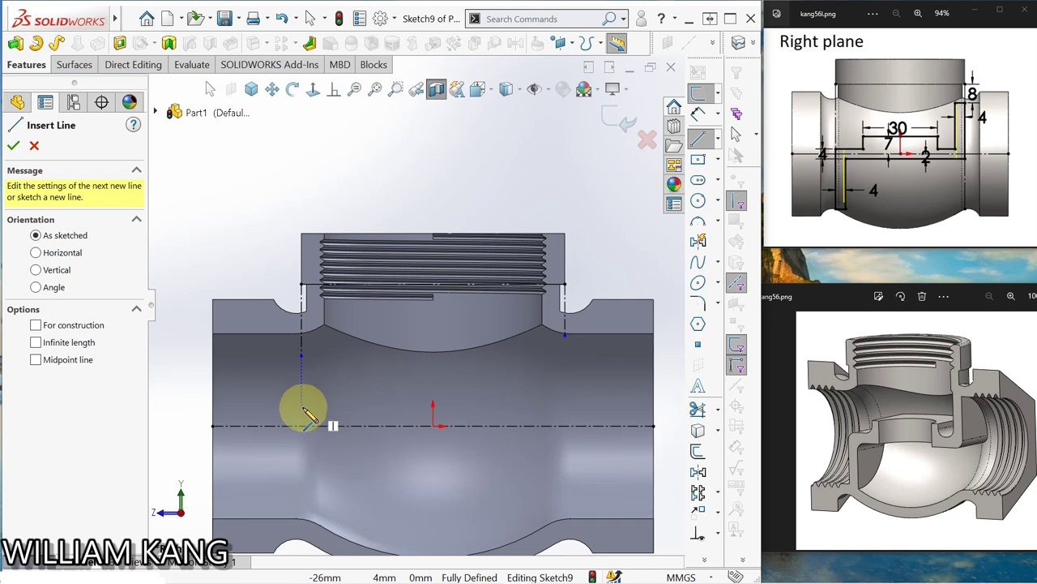
- Sketch the profile's upper steps, including the 30 mm top edge and lower step
left_click(302, 407)
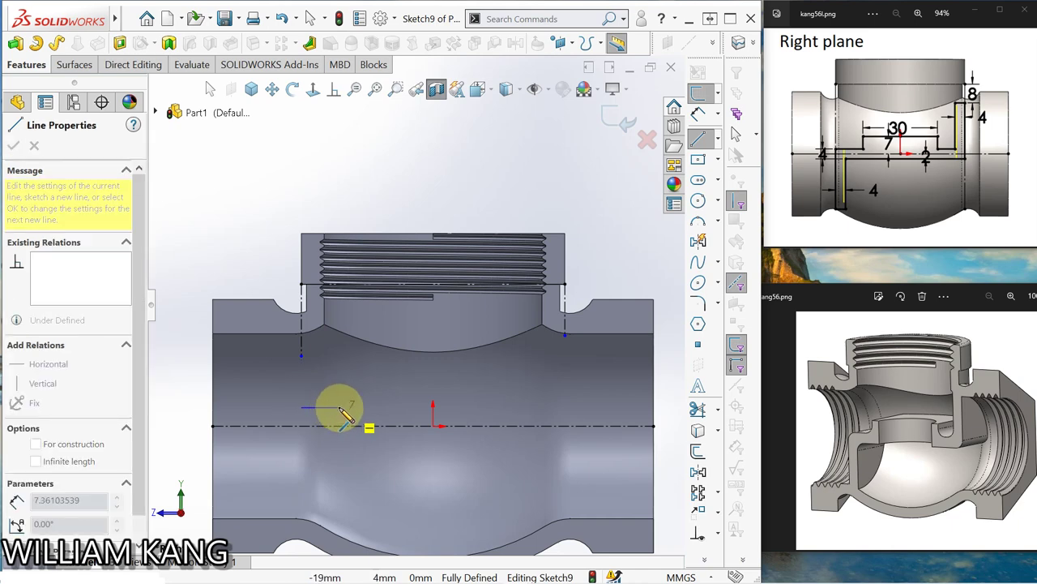
left_click(340, 408)
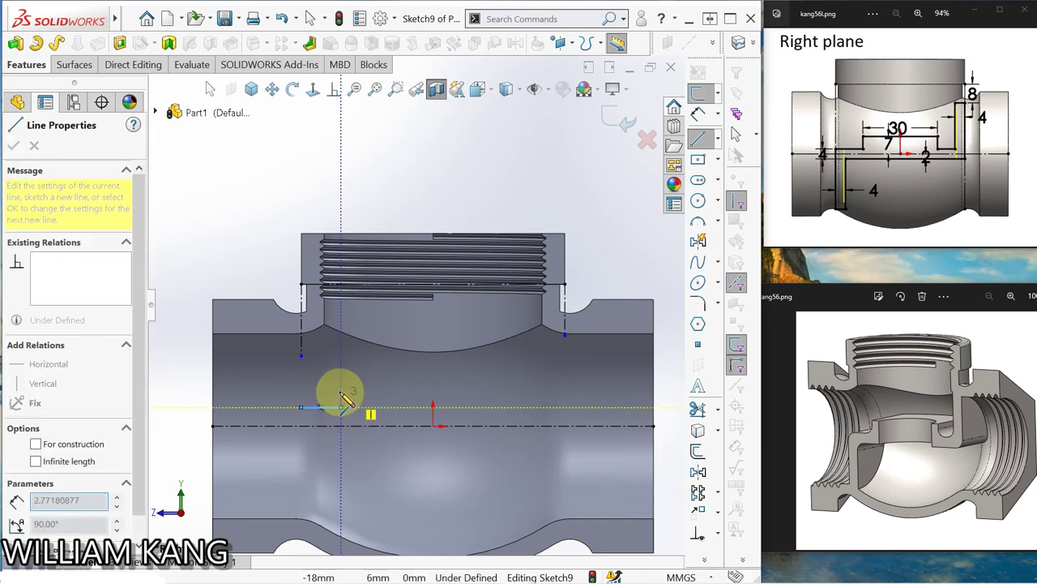
left_click(454, 390)
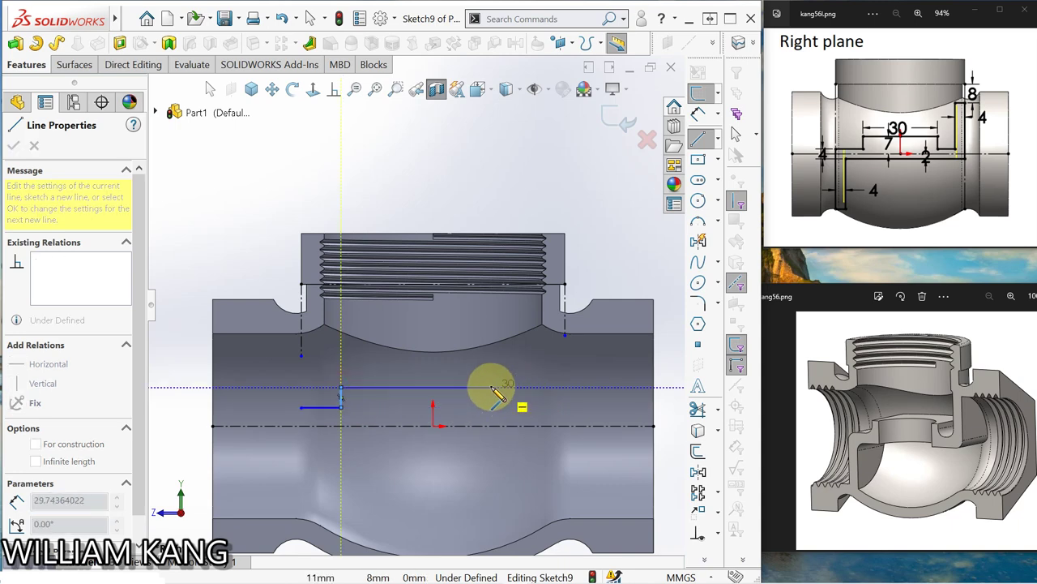
left_click(491, 387)
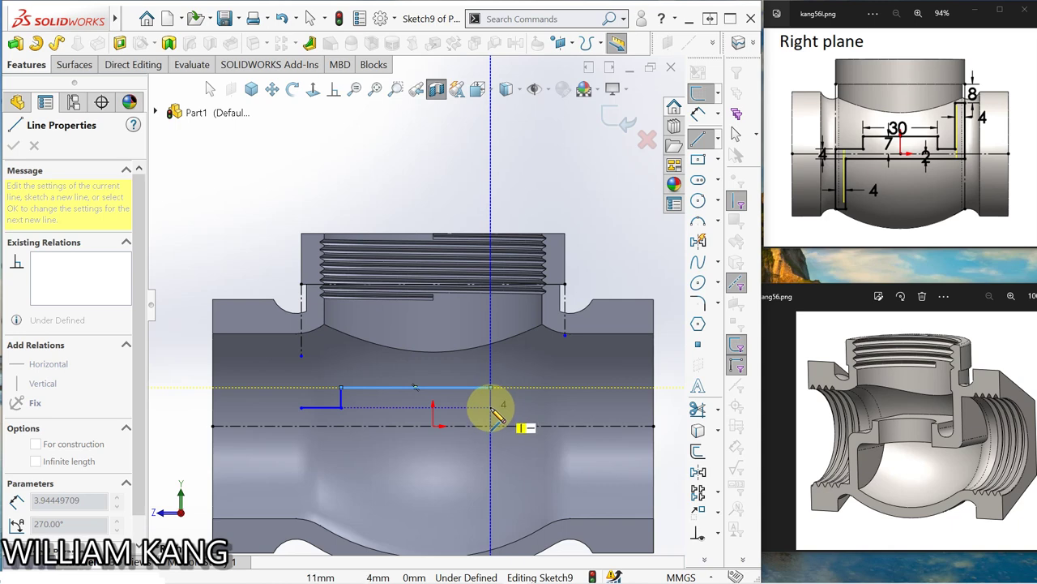
left_click(490, 407)
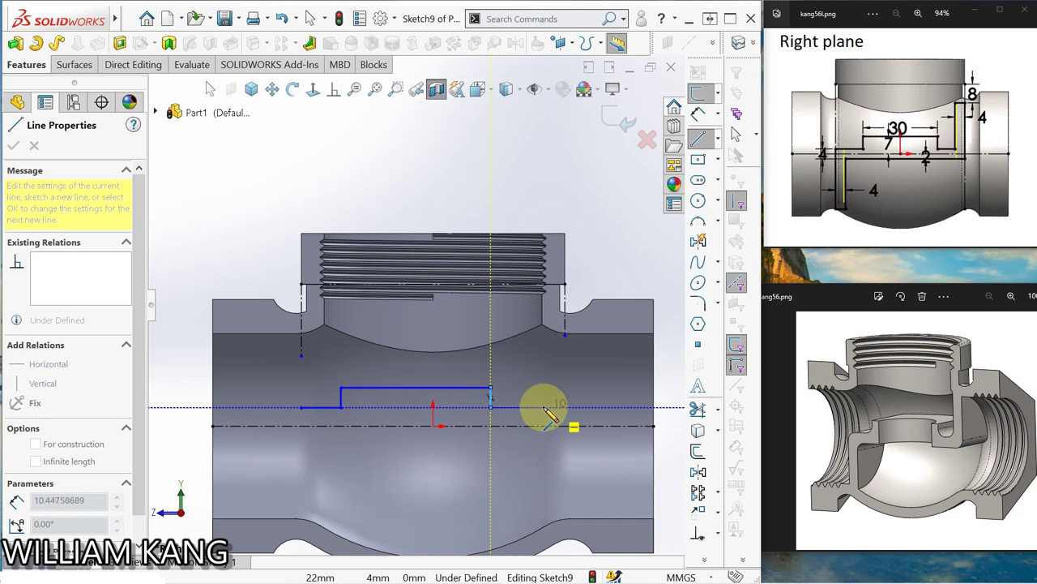
left_click(543, 407)
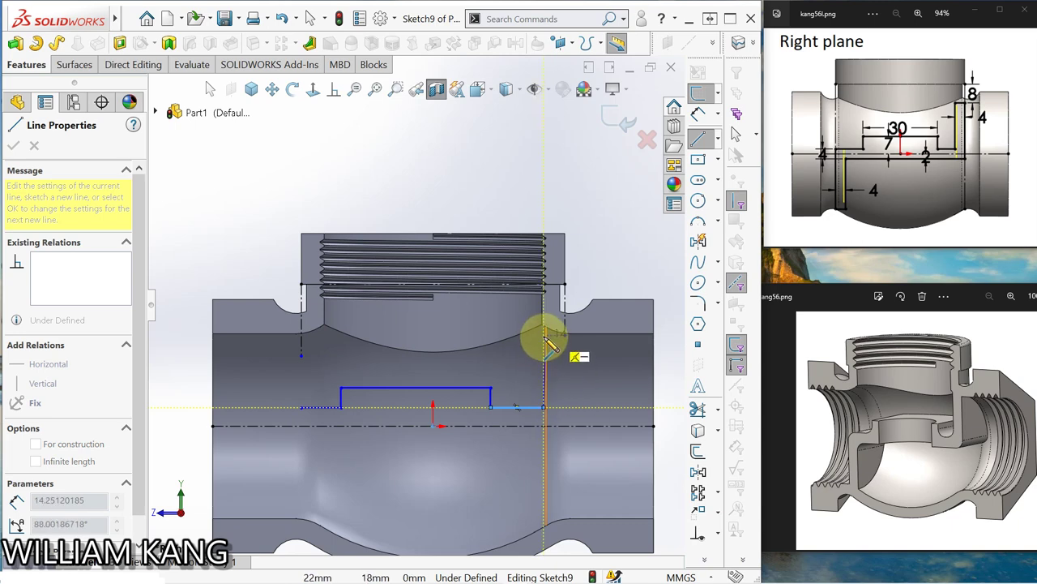
left_click(543, 336)
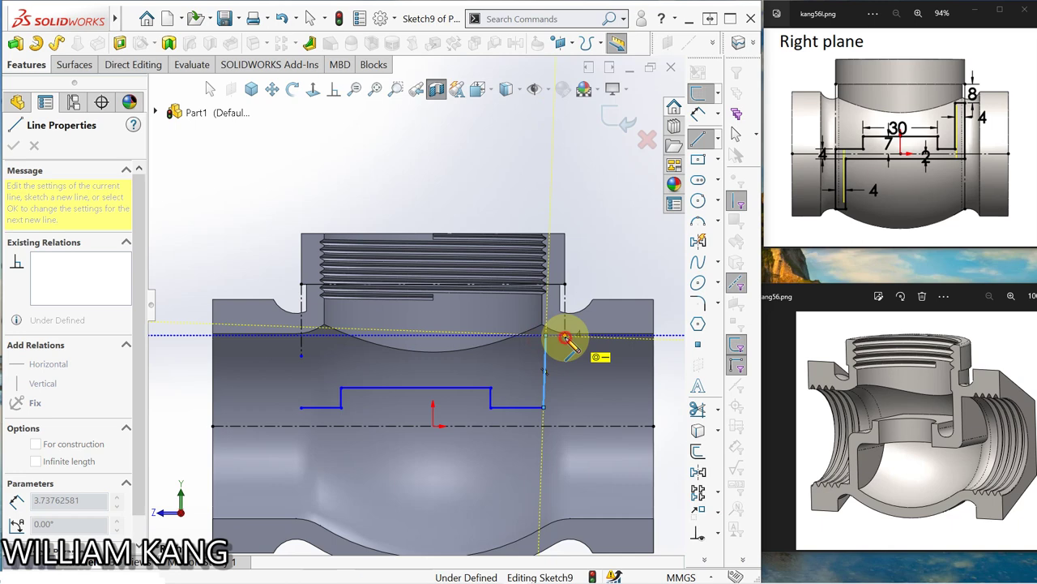
- Continue the profile around the port wall and lower wall, closing it at the start point
left_click(565, 336)
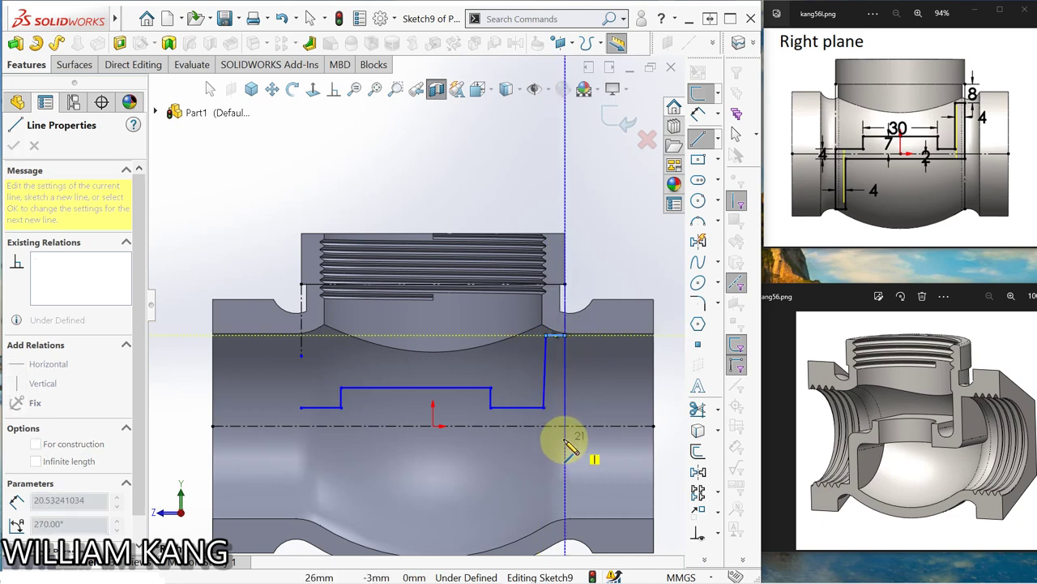
left_click(565, 440)
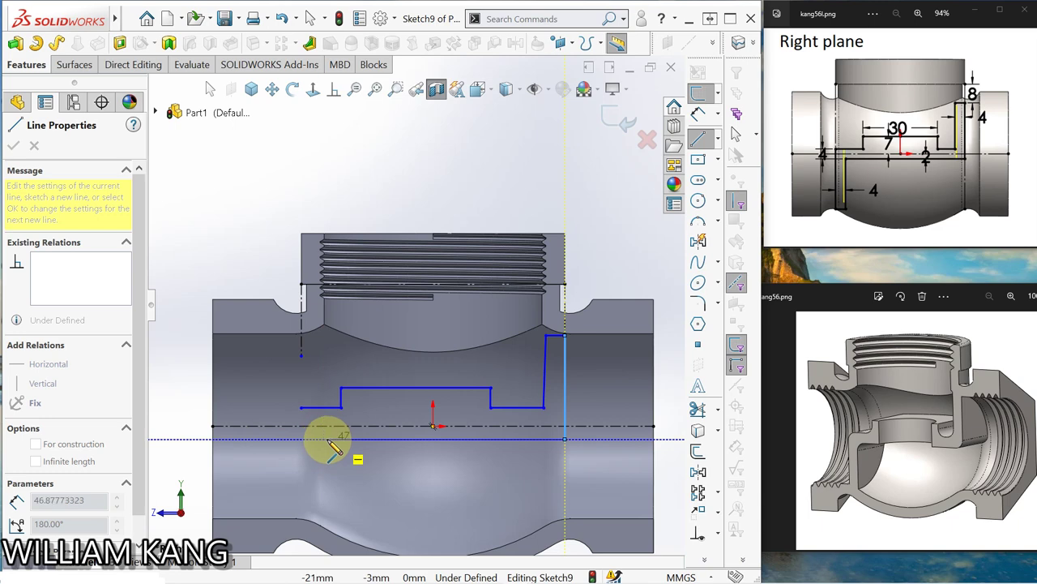
left_click(327, 439)
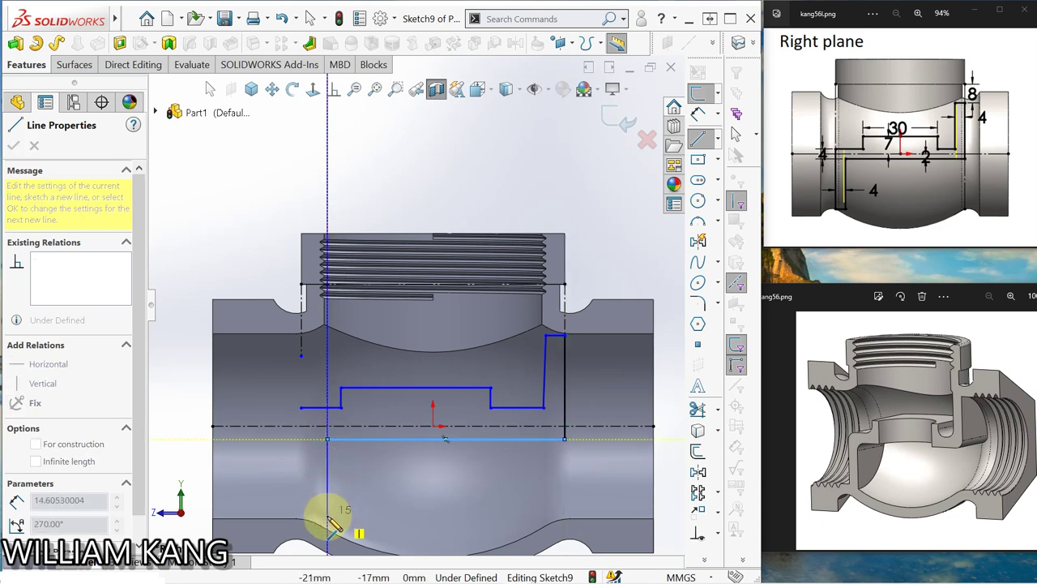
left_click(327, 514)
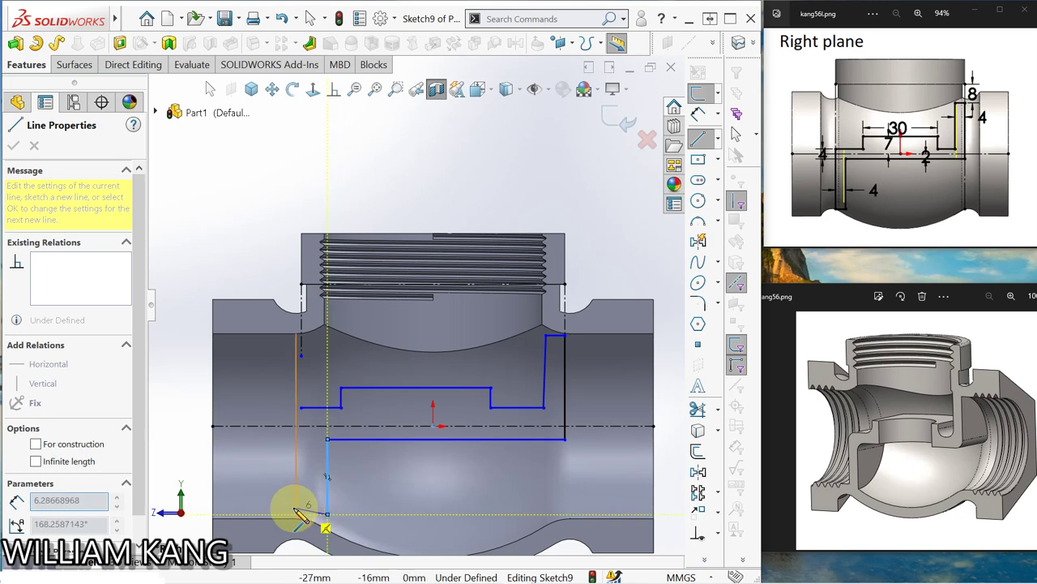
left_click(297, 514)
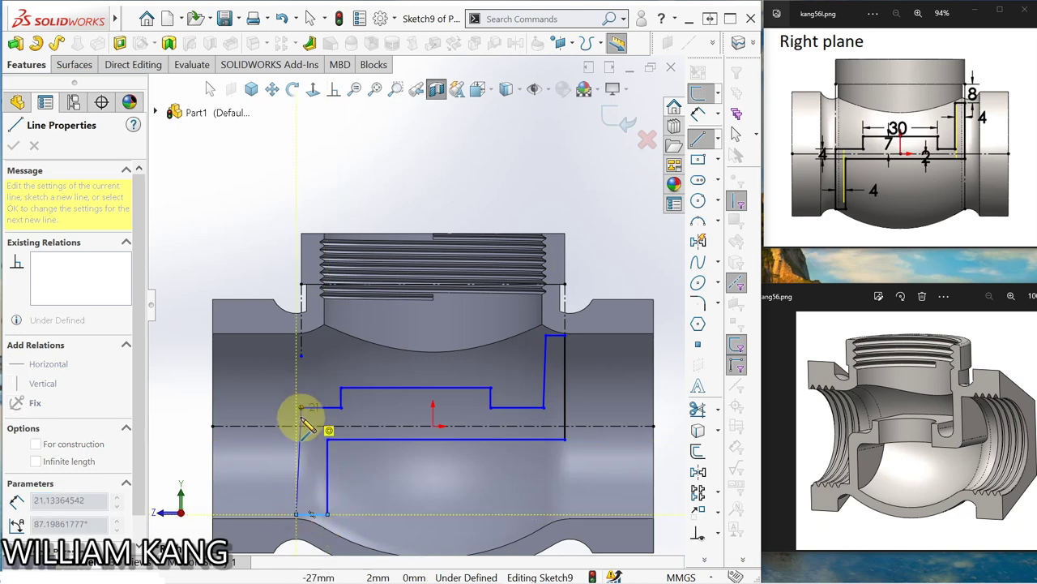
left_click(302, 407)
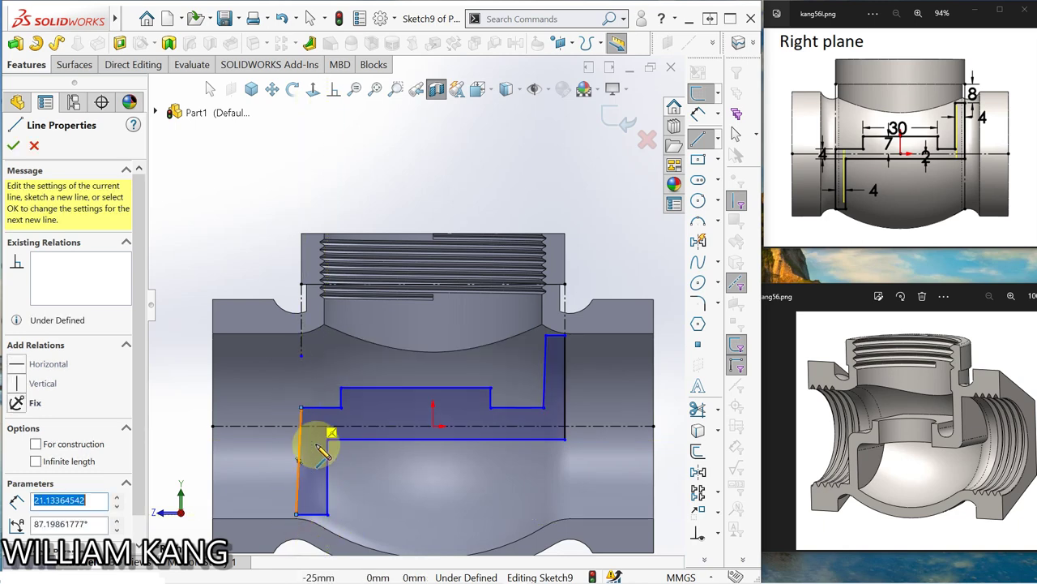
key("Escape")
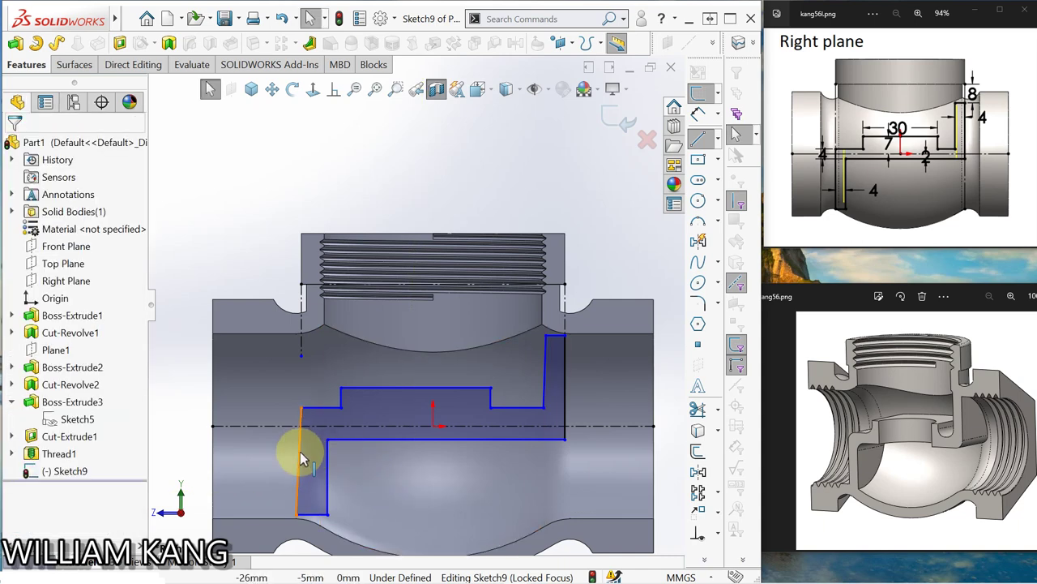
- Make the left profile edge vertical; try, then undo, a collinear relation with the port construction line
left_click(300, 457)
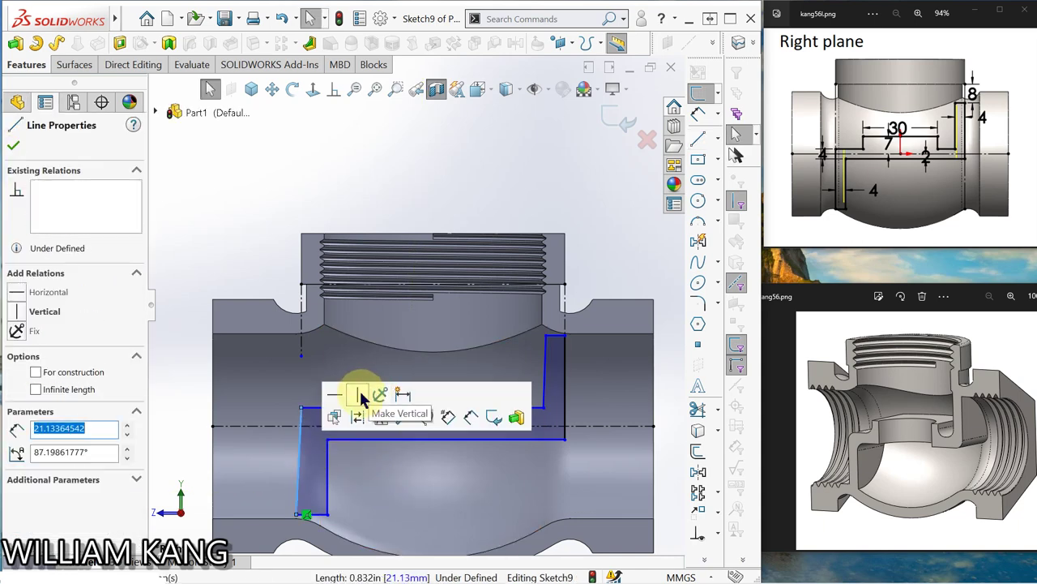
left_click(364, 397)
left_click(421, 498)
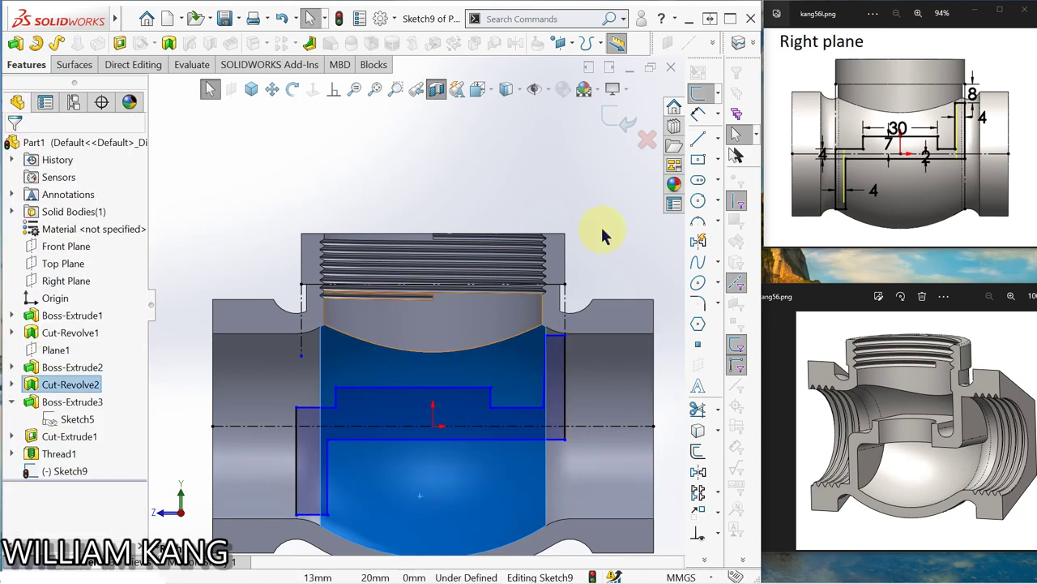
left_click(302, 338)
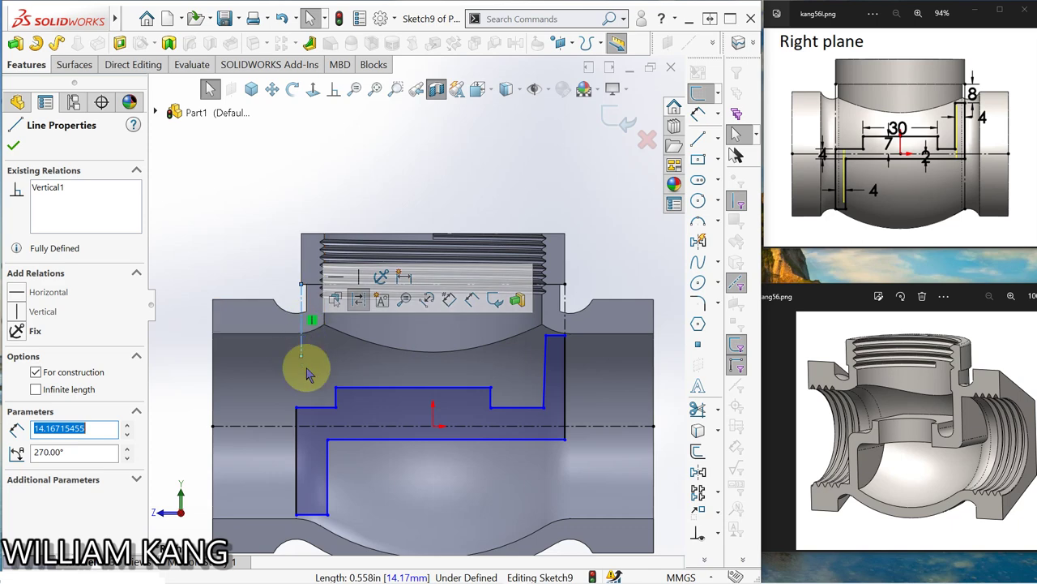
left_click(295, 434)
left_click(296, 431, "ctrl")
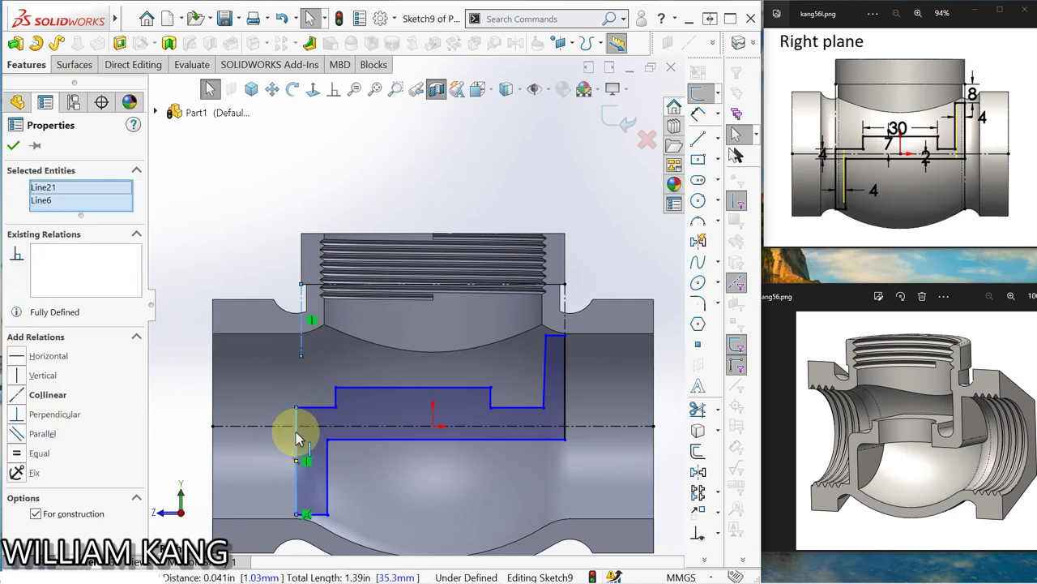
left_click(17, 400)
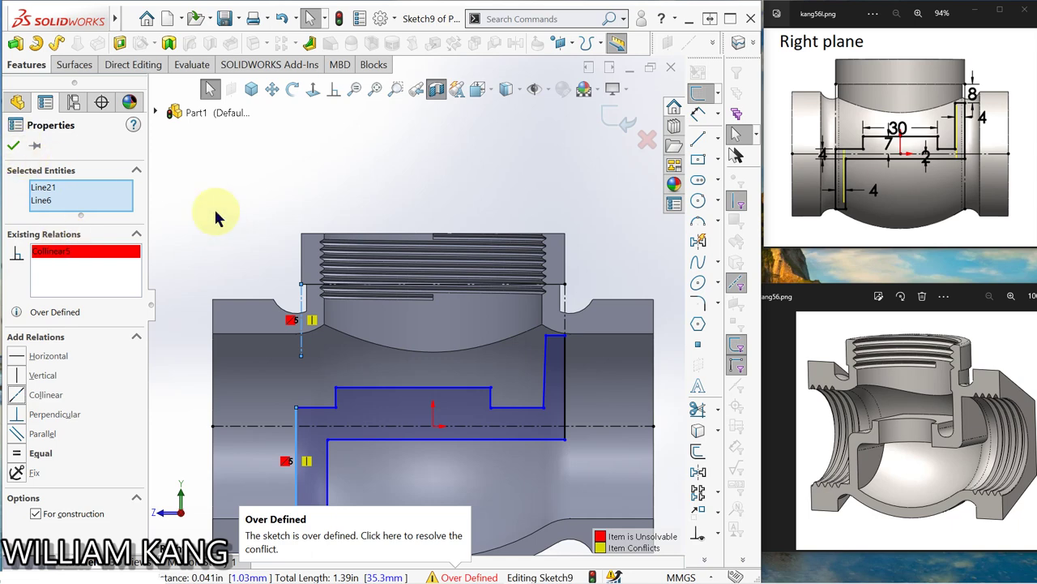
left_click(299, 212)
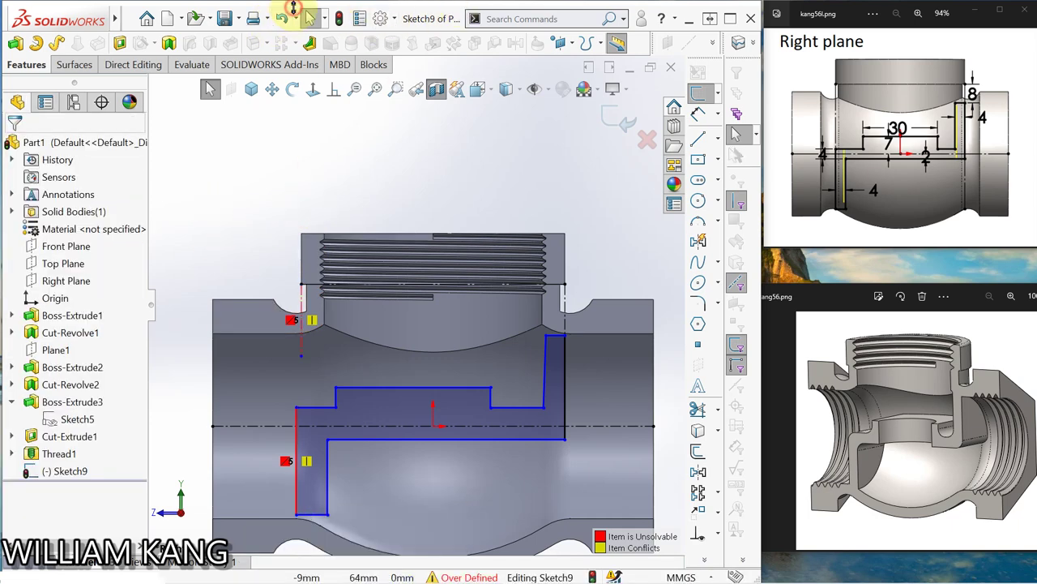
left_click(281, 18)
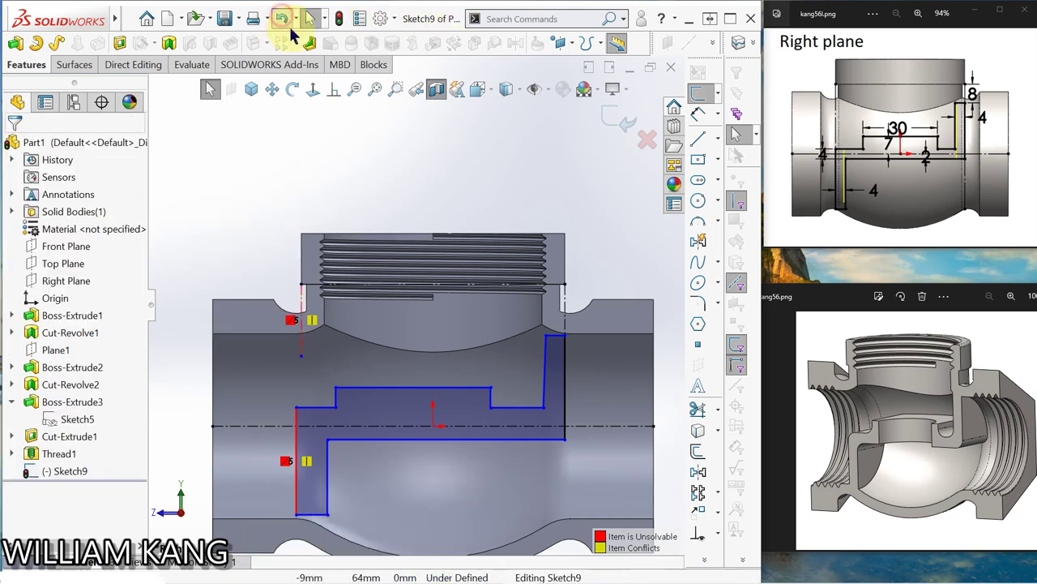
left_click(313, 419)
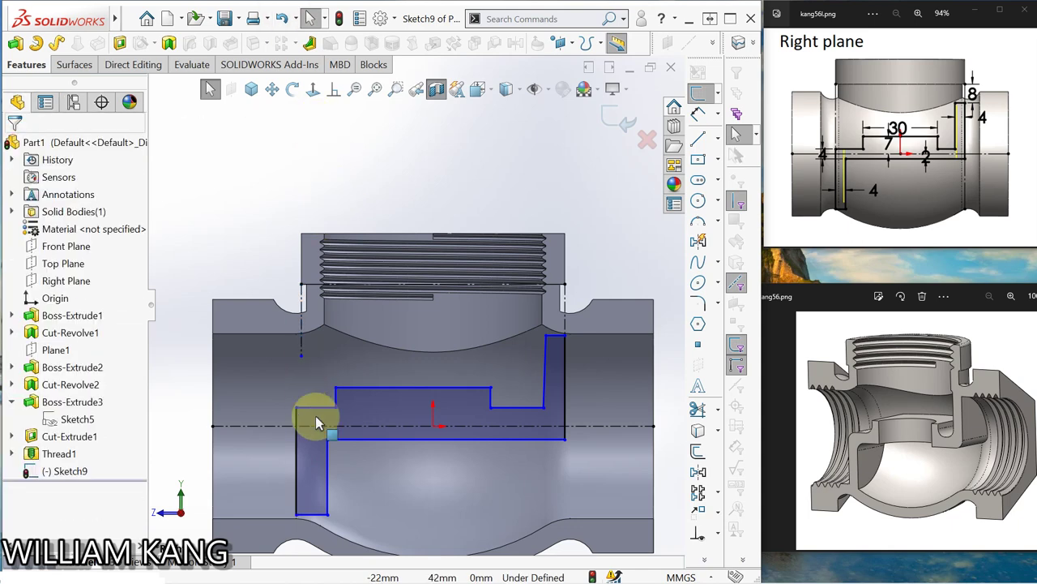
- Delete the profile's left vertical edge
left_click(297, 454)
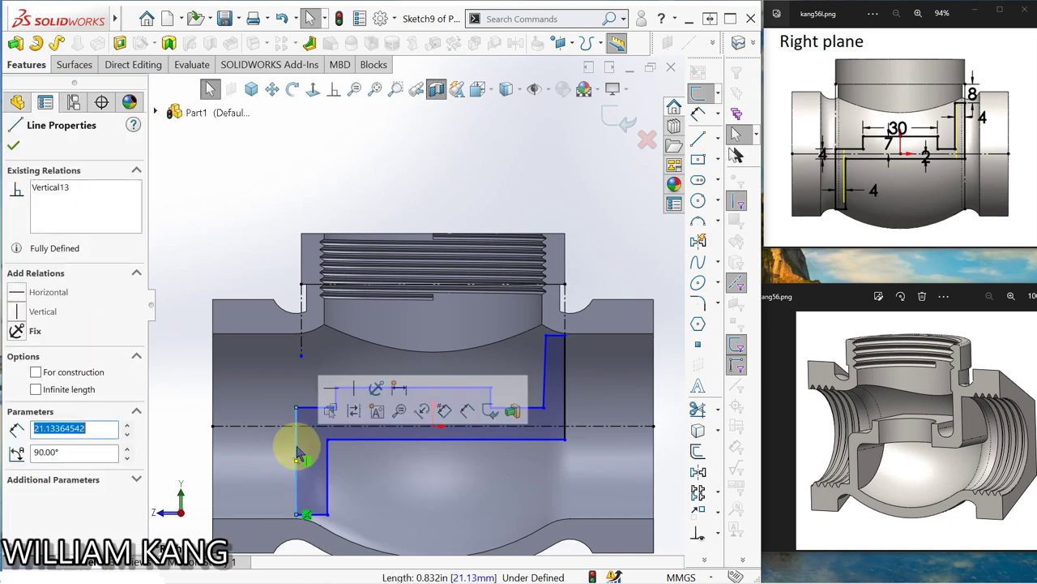
key("Escape")
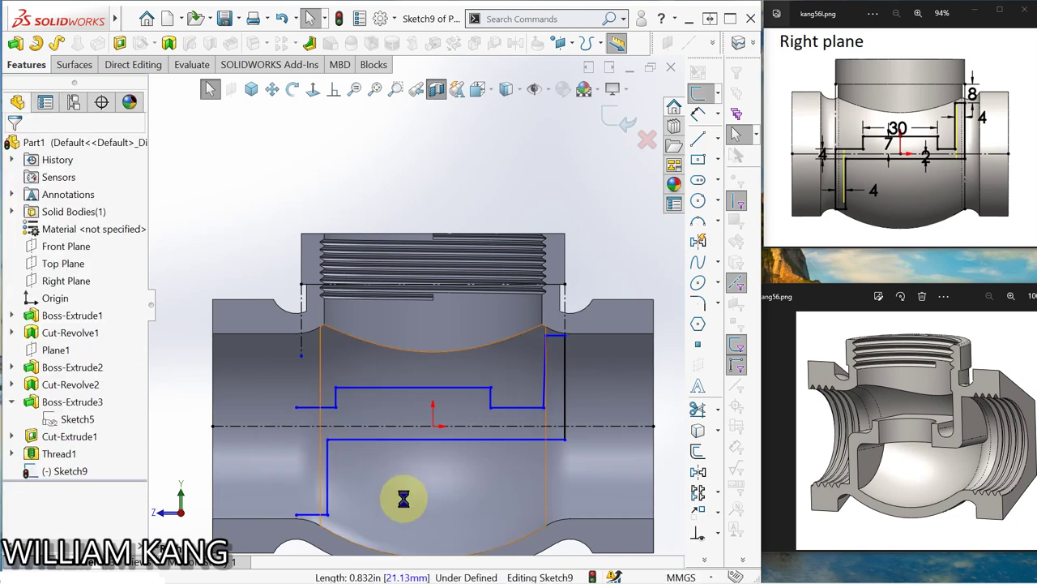
left_click(402, 498)
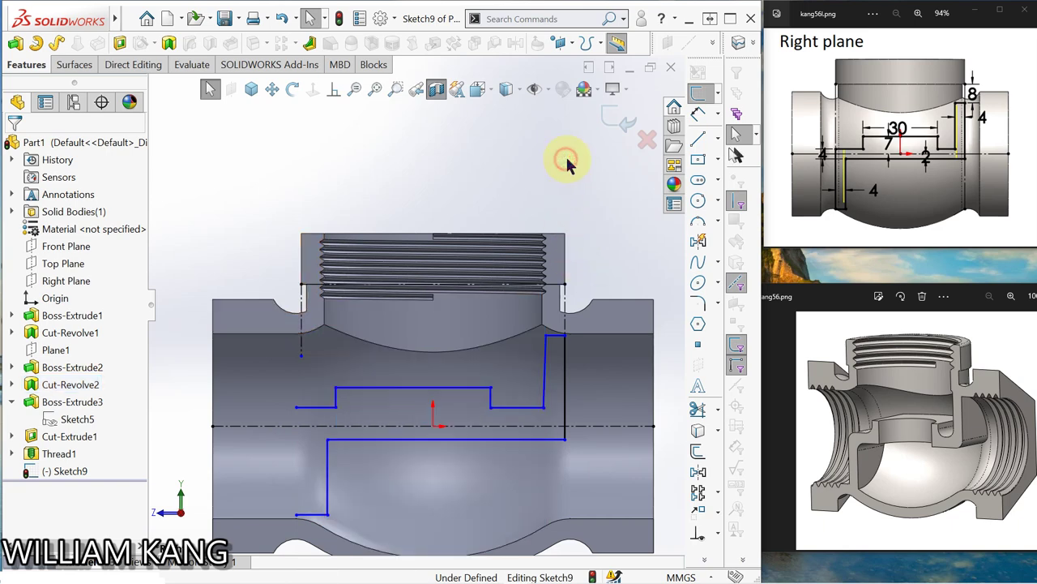
- Draw a new vertical left edge from the port construction line down to the lower wall
left_click(570, 165)
left_click(701, 144)
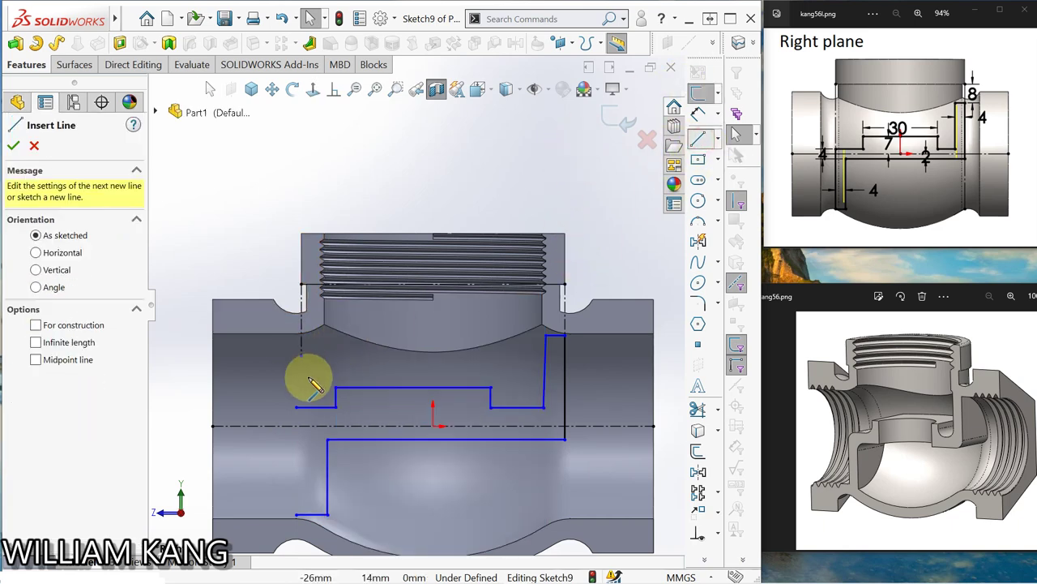
left_click_drag(300, 357, 301, 517)
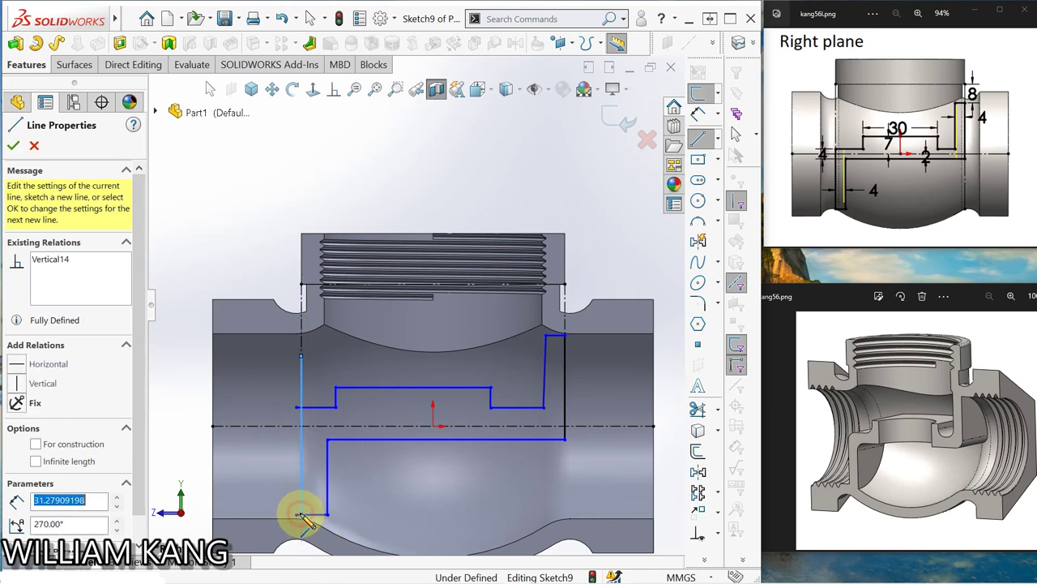
key("Escape")
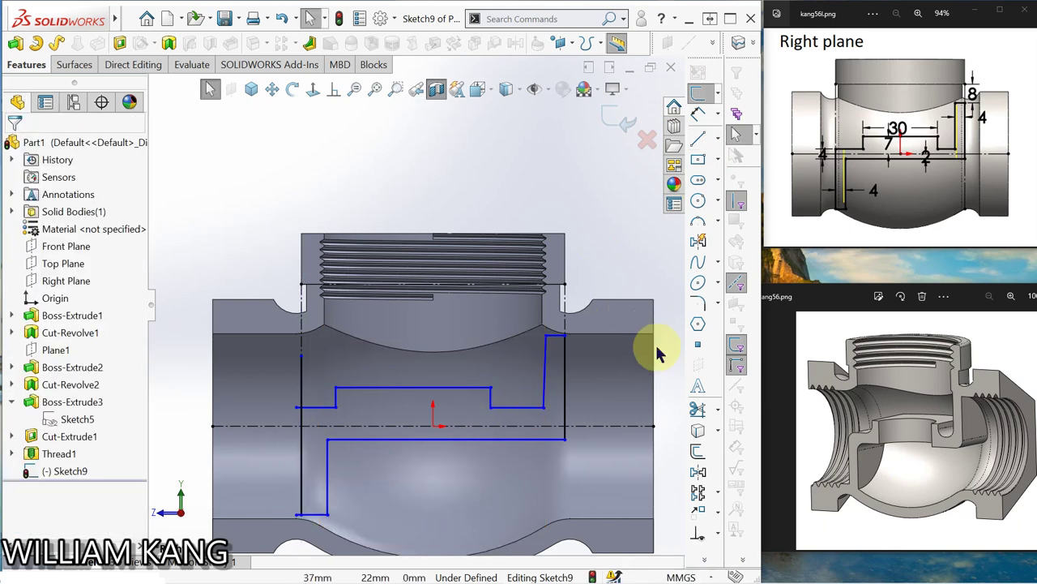
- Trim the excess segments so the left side closes the profile cleanly
left_click(702, 413)
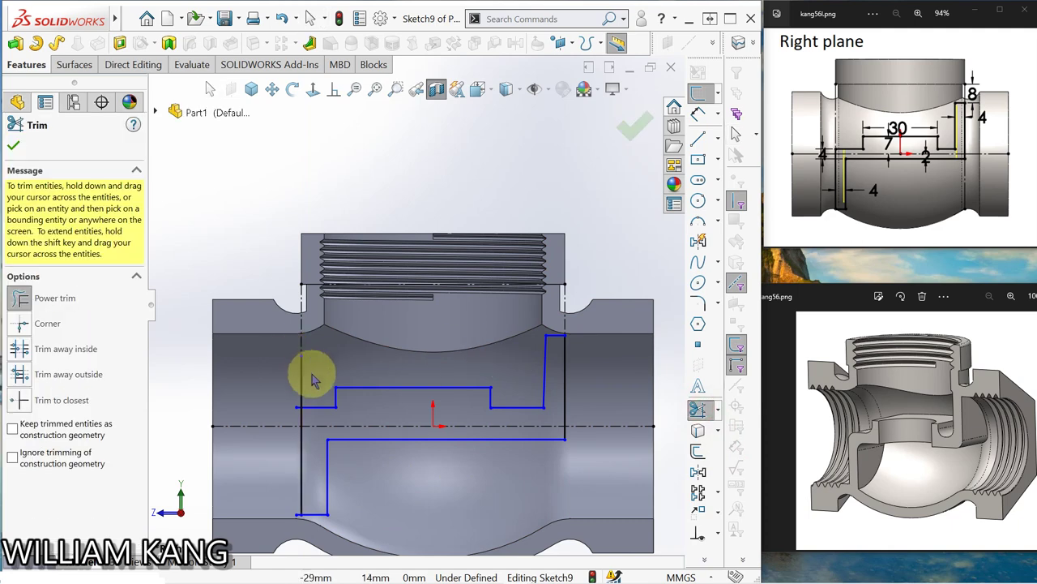
left_click_drag(307, 374, 285, 399)
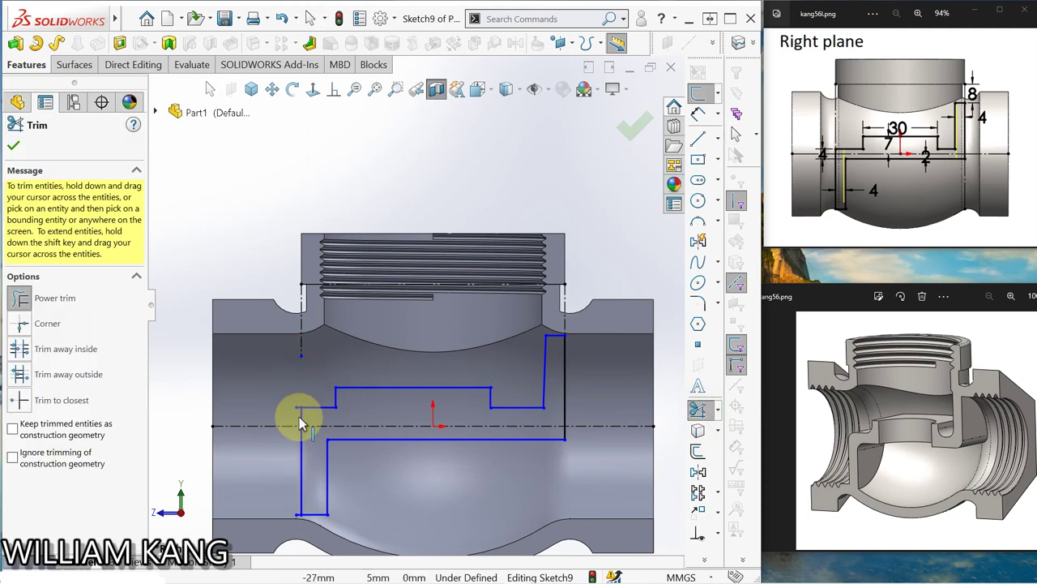
scroll(297, 416, "down", 3)
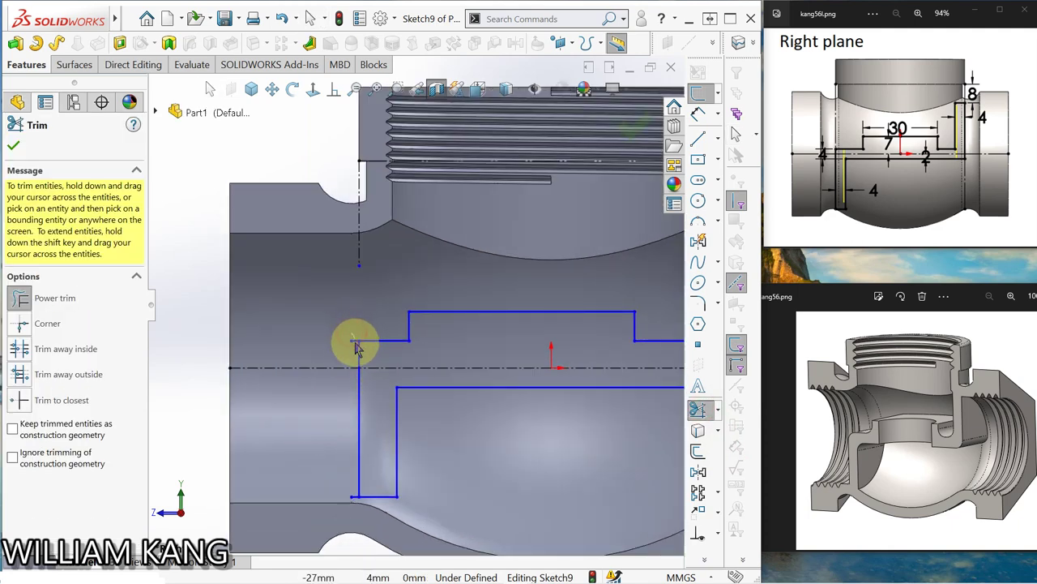
left_click_drag(353, 347, 354, 493)
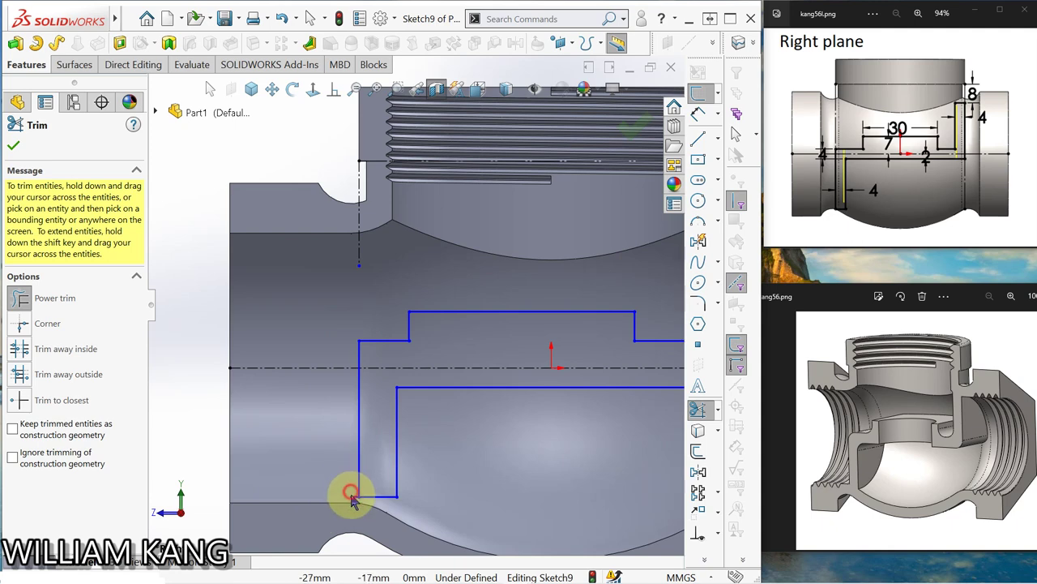
key("Escape")
scroll(515, 442, "up", 3)
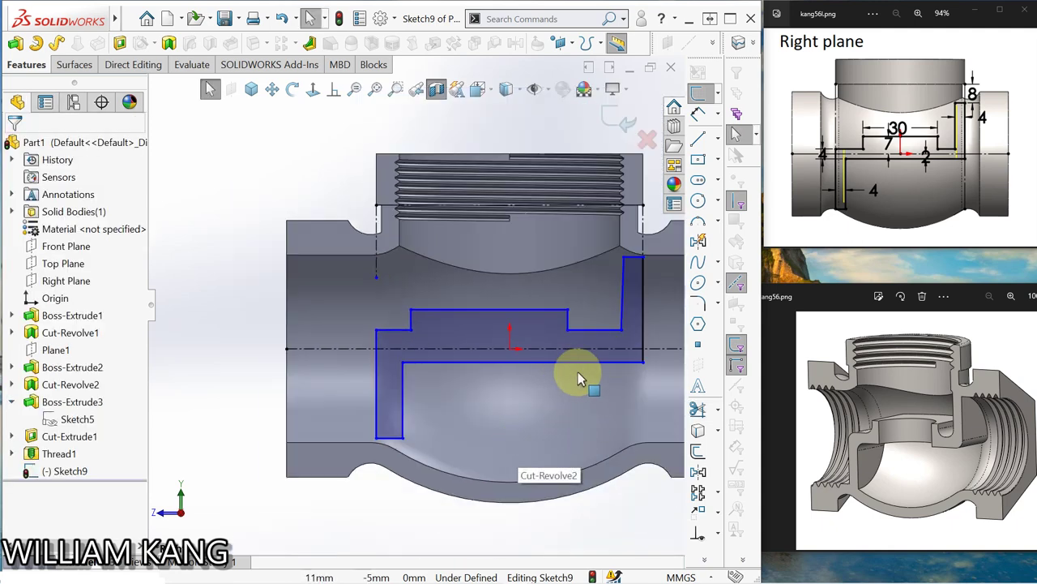
- Dimension the short upper-right vertical line to 8 mm
left_click(695, 114)
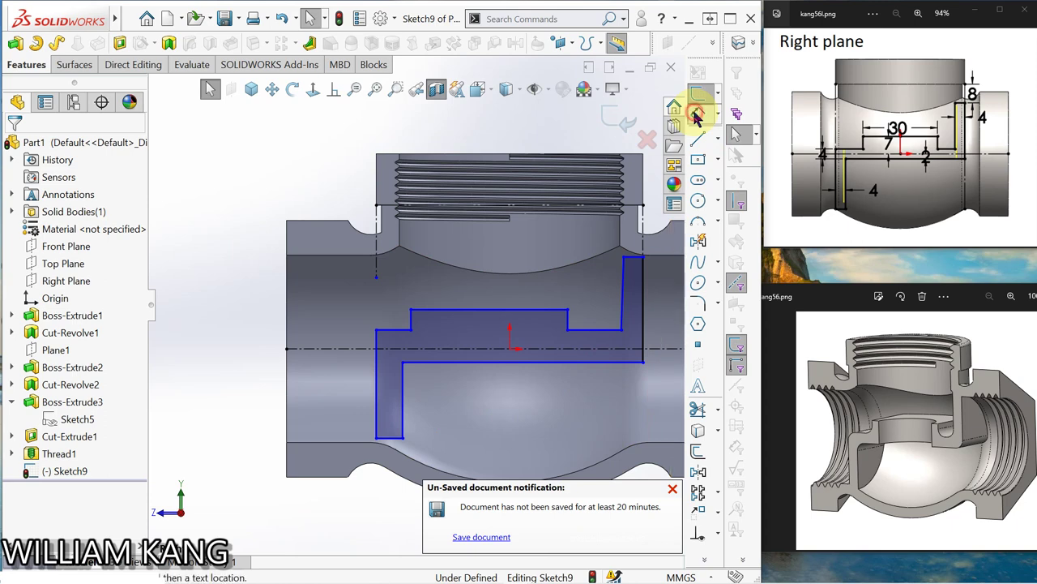
left_click(642, 225)
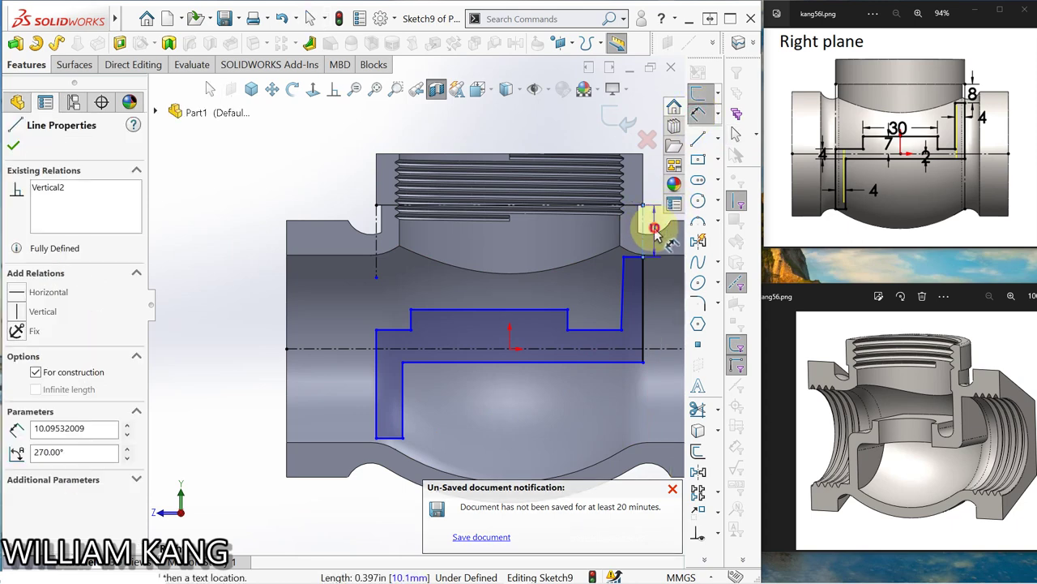
left_click(650, 230)
type("8")
key("Return")
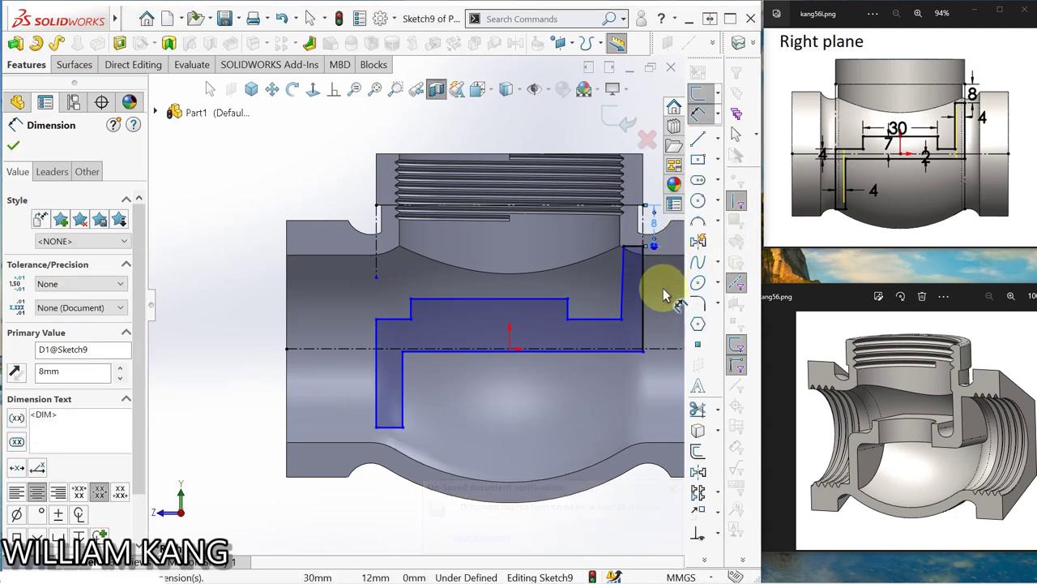
key("Escape")
- Add a Vertical relation to the slanted inner edge
scroll(661, 292, "down", 2)
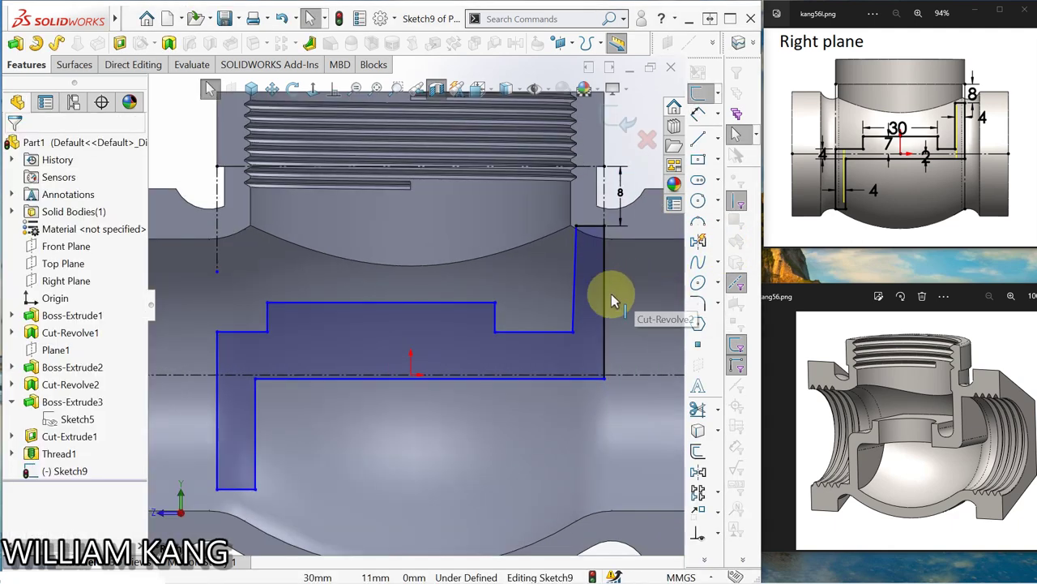
left_click(574, 276)
left_click(632, 216)
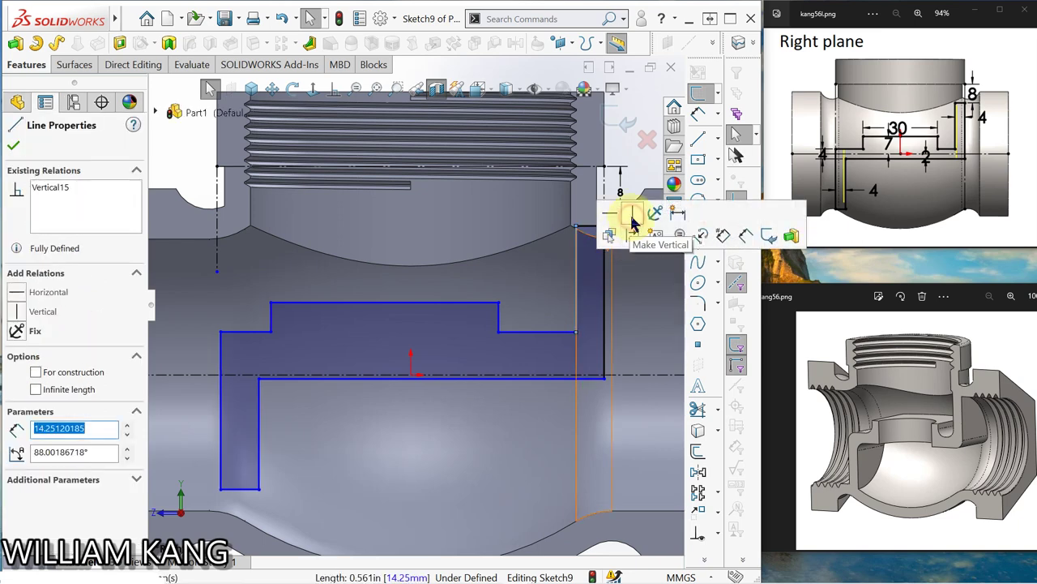
key("Escape")
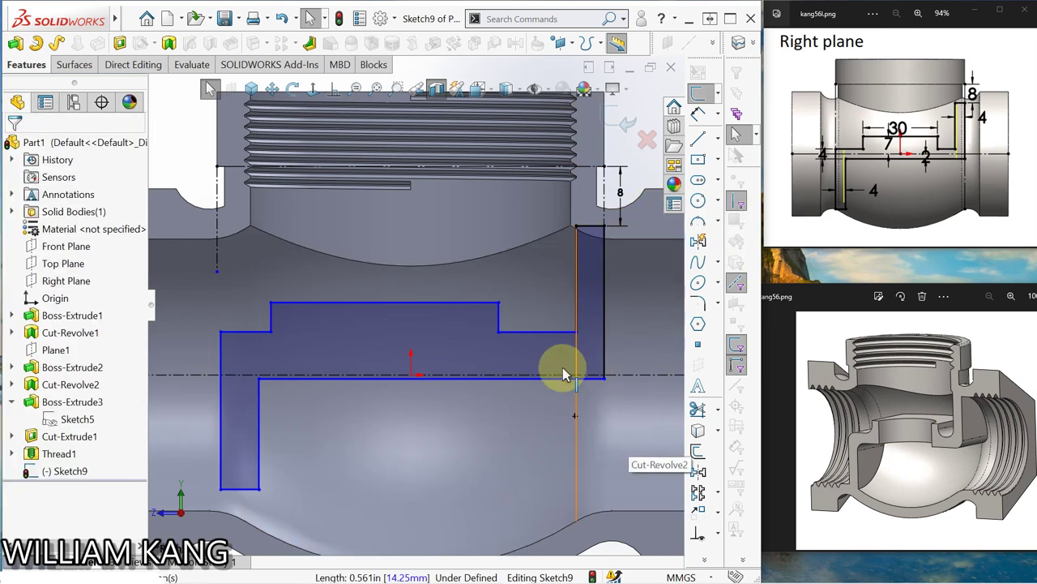
- Add a 4 mm driven reference dimension between the inner and outer right walls
left_click(698, 114)
left_click(601, 261)
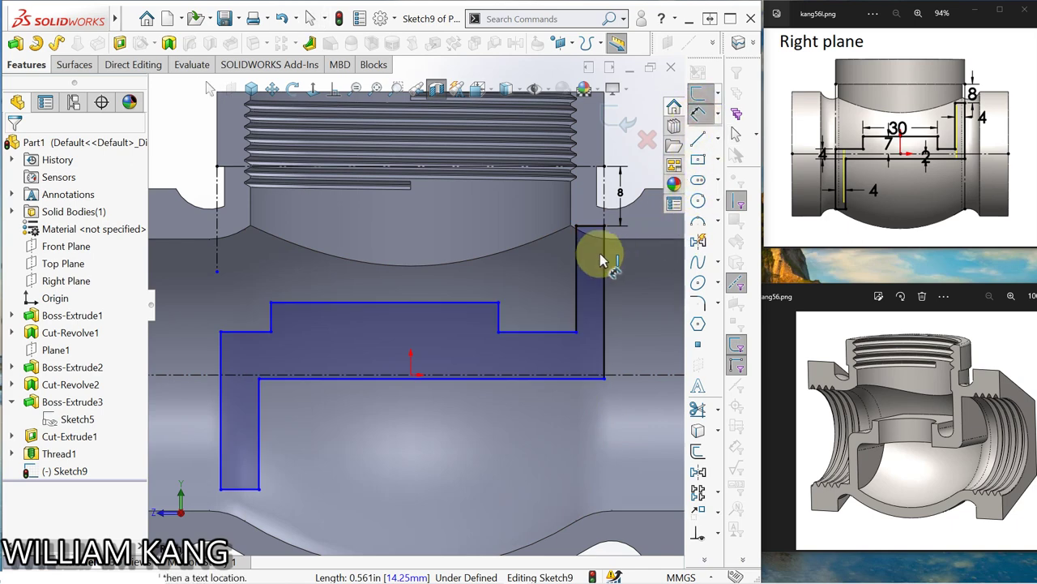
left_click(604, 264)
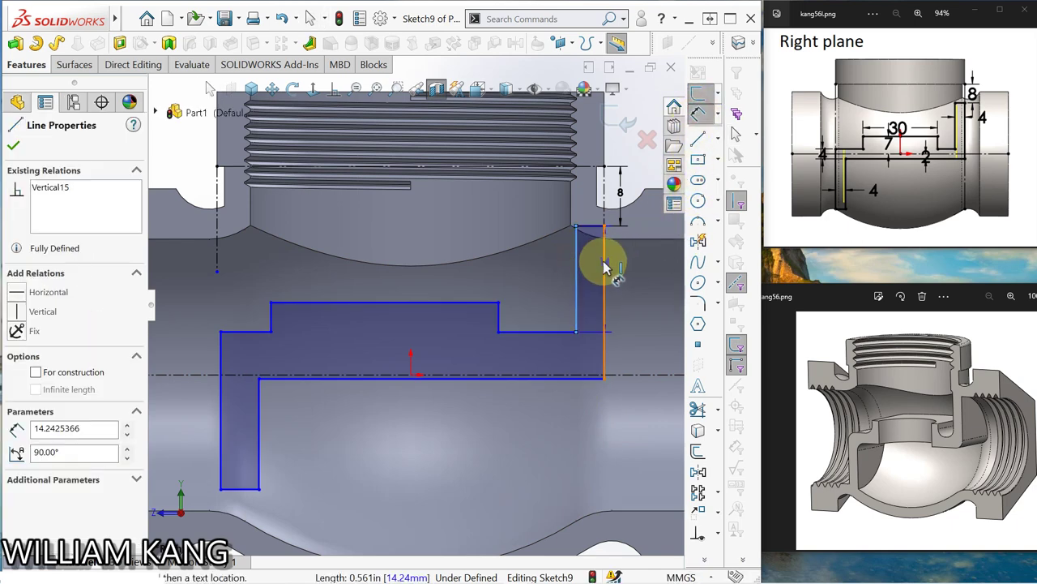
left_click(604, 267)
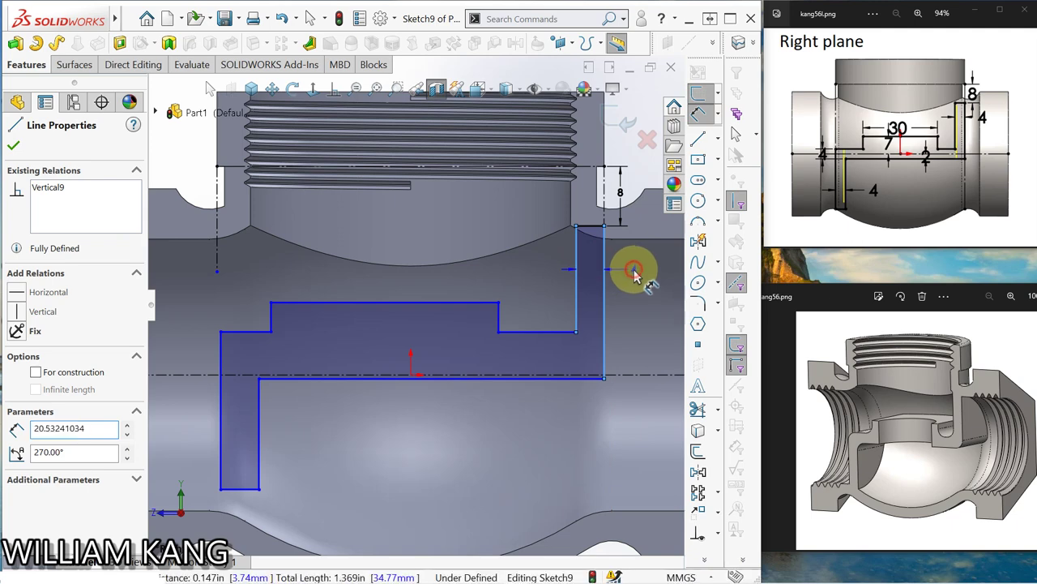
key("Escape")
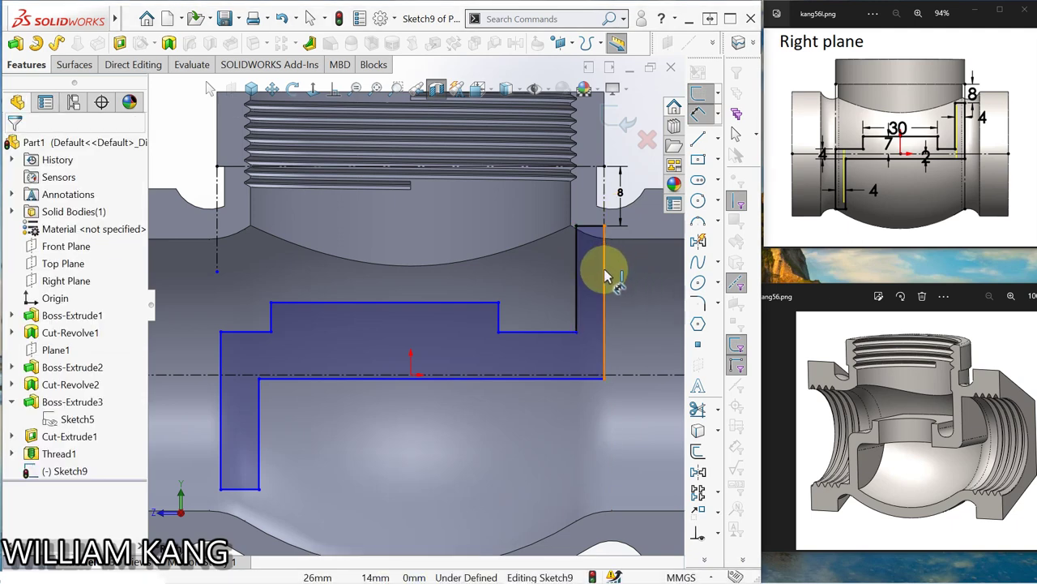
left_click(604, 275)
left_click(574, 276, "ctrl")
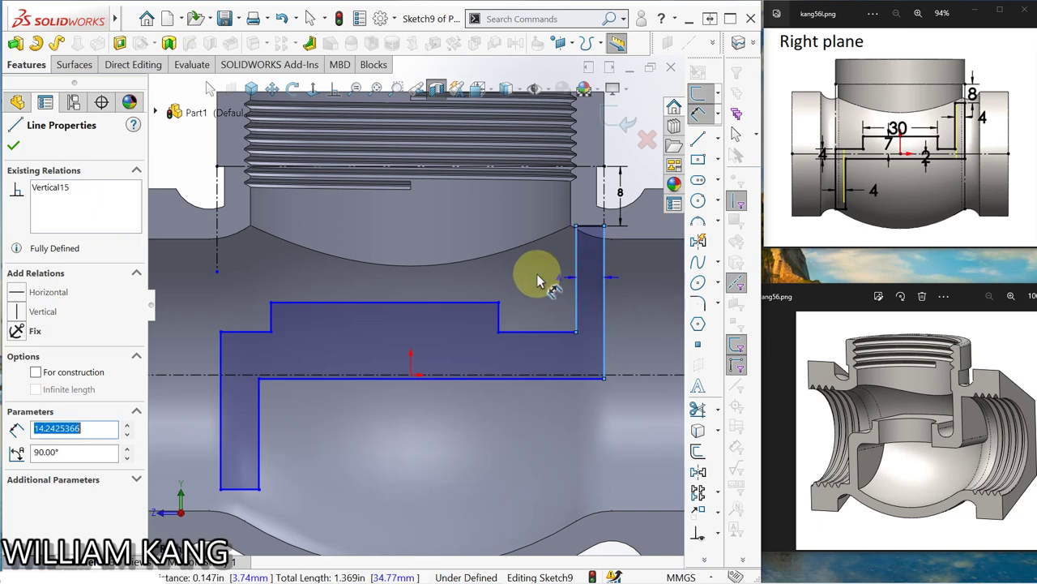
left_click(535, 275)
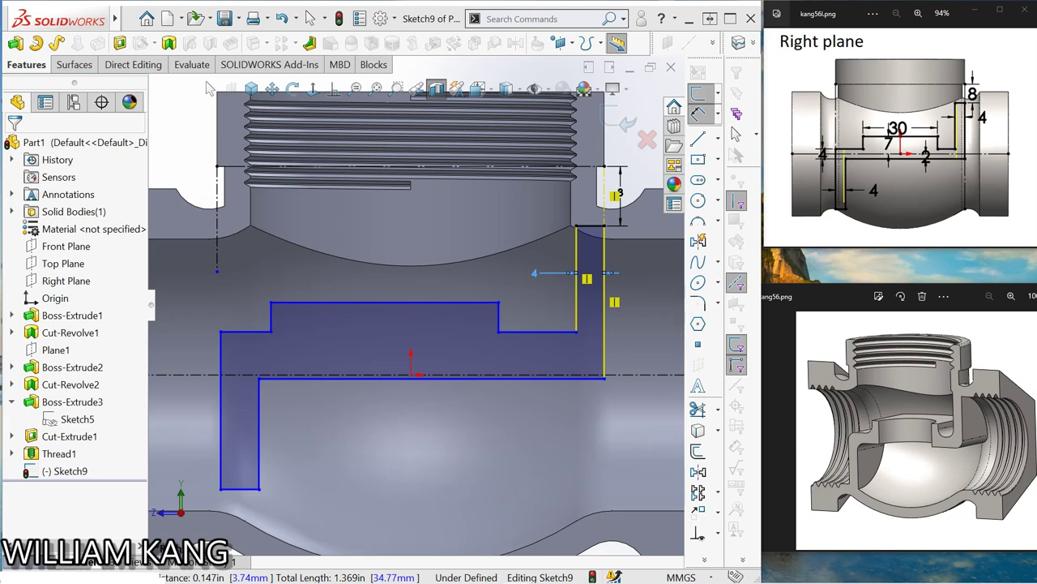
left_click(382, 232)
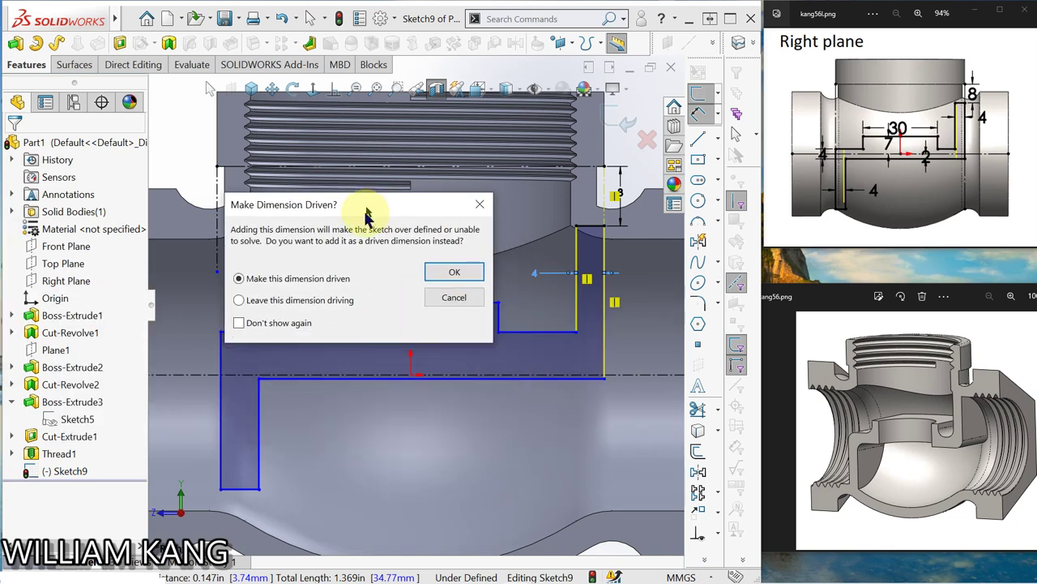
left_click(469, 276)
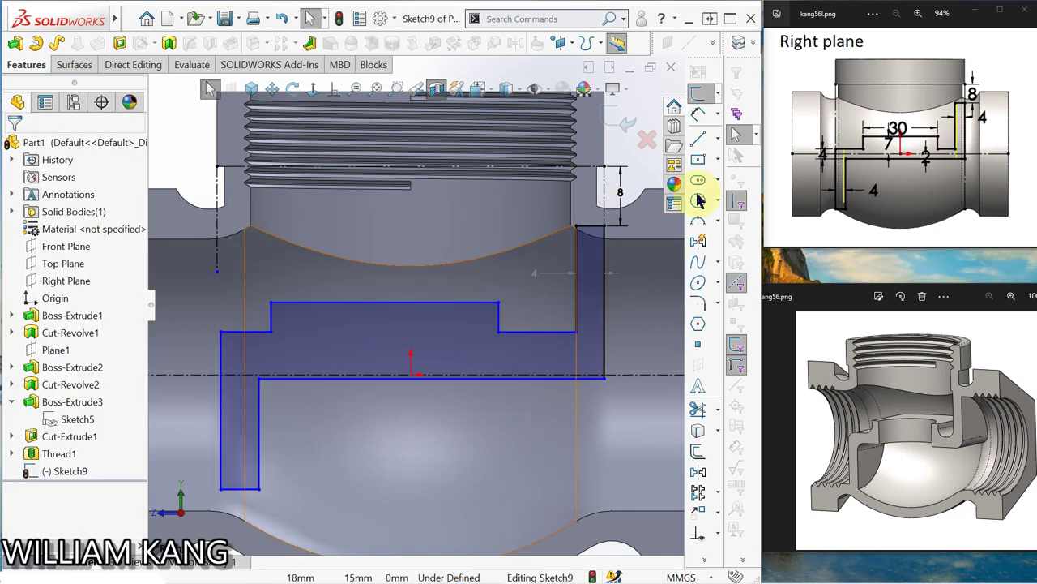
left_click(700, 116)
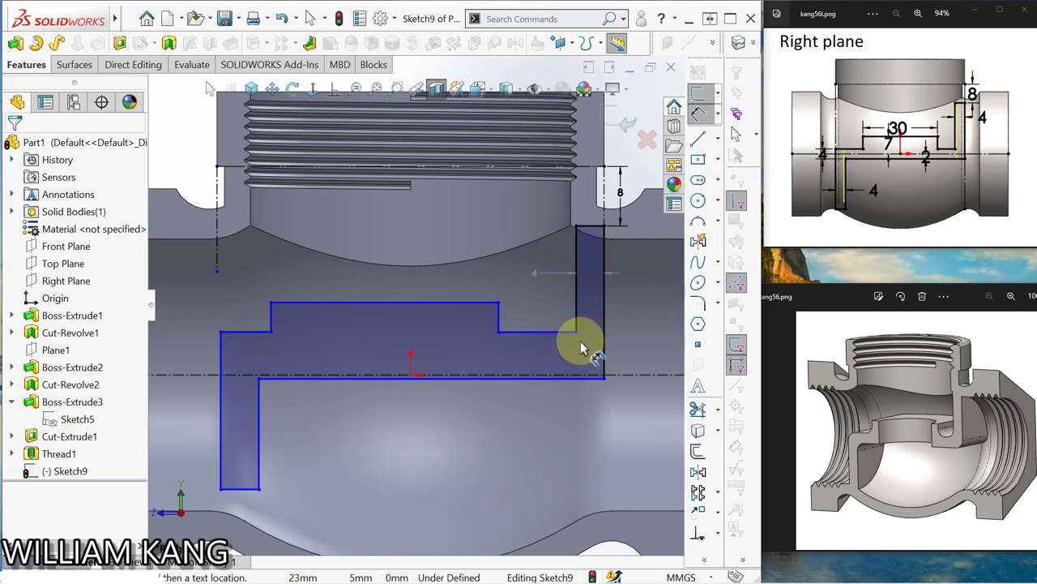
- Set a 4 mm distance between the left step's top edge and the long bottom edge
left_click(252, 339)
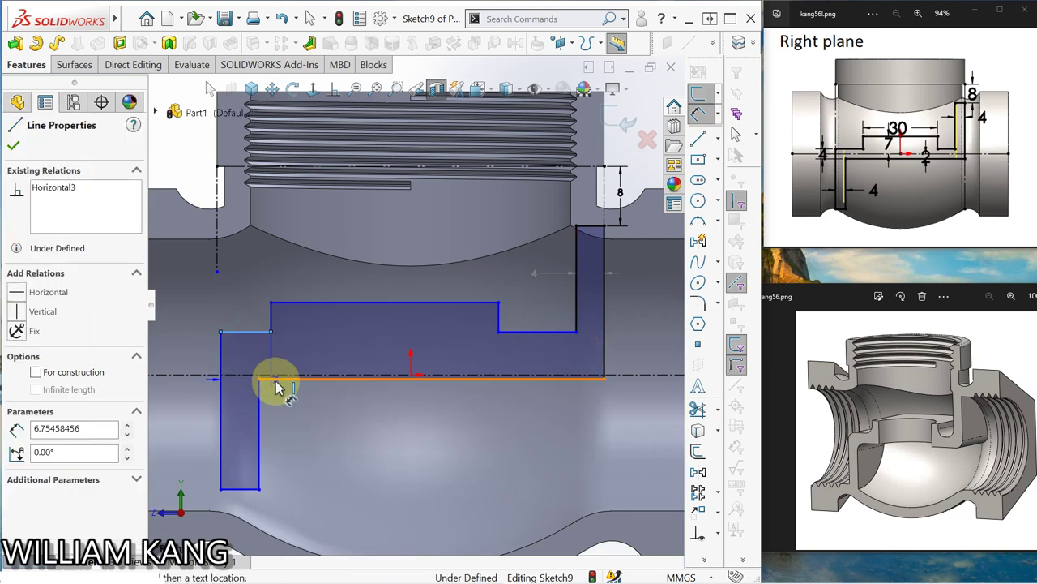
left_click(278, 381)
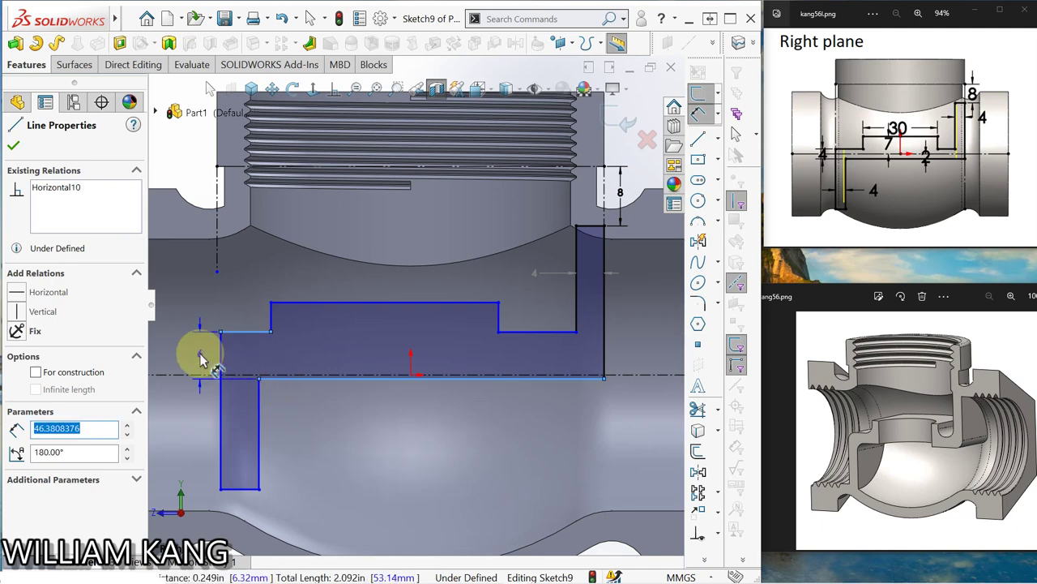
left_click(198, 352)
type("4")
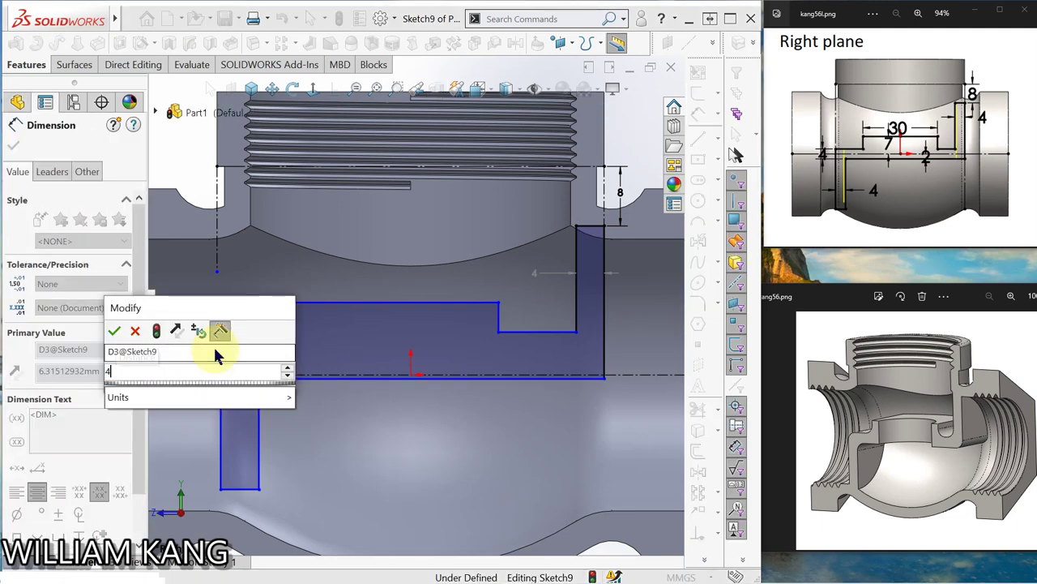
key("Return")
left_click(511, 448)
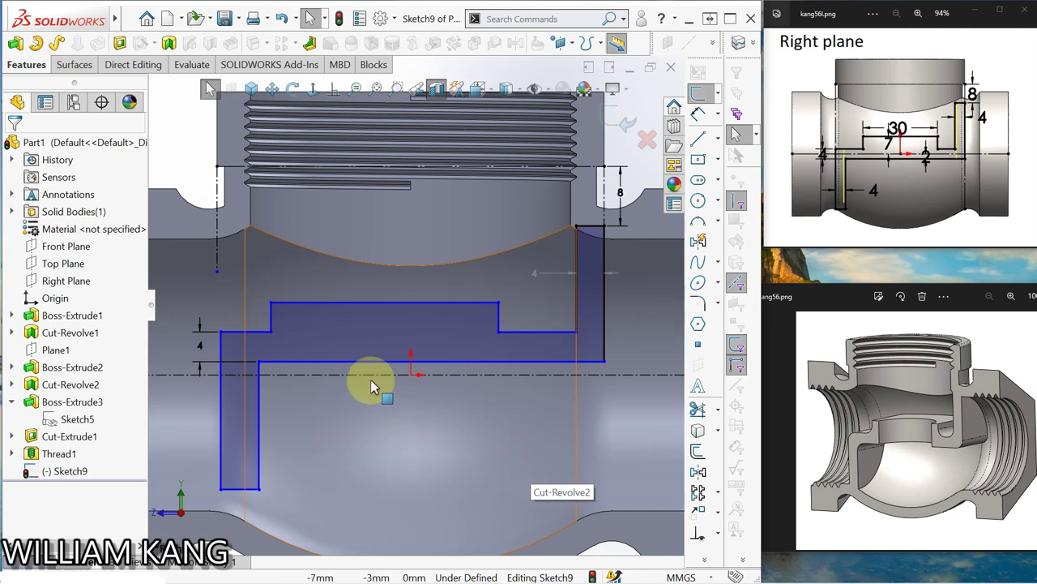
- Drag the long bottom edge just below the centreline and select the two short edges
left_click_drag(347, 361, 348, 386)
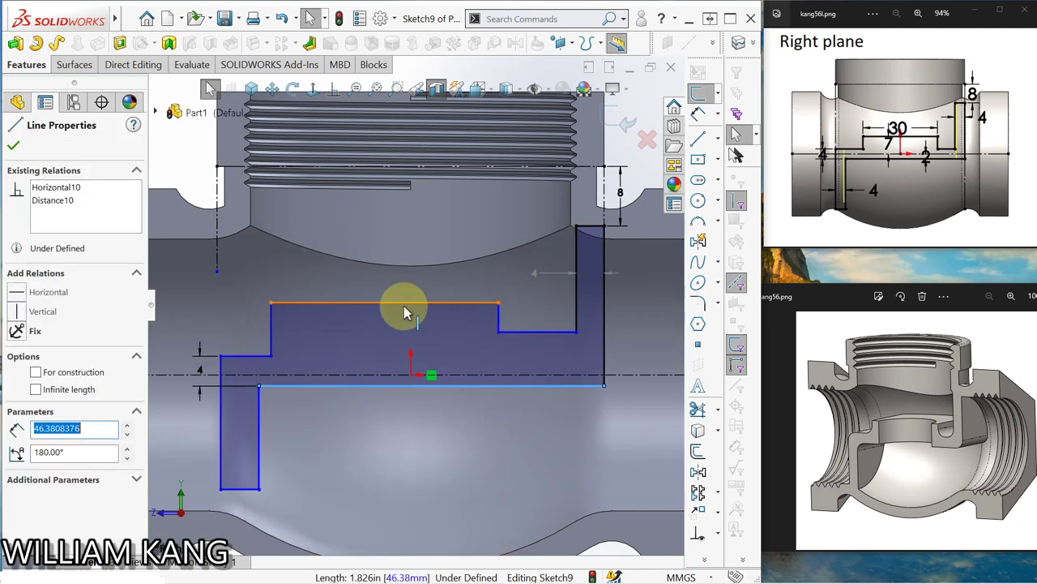
left_click(532, 331)
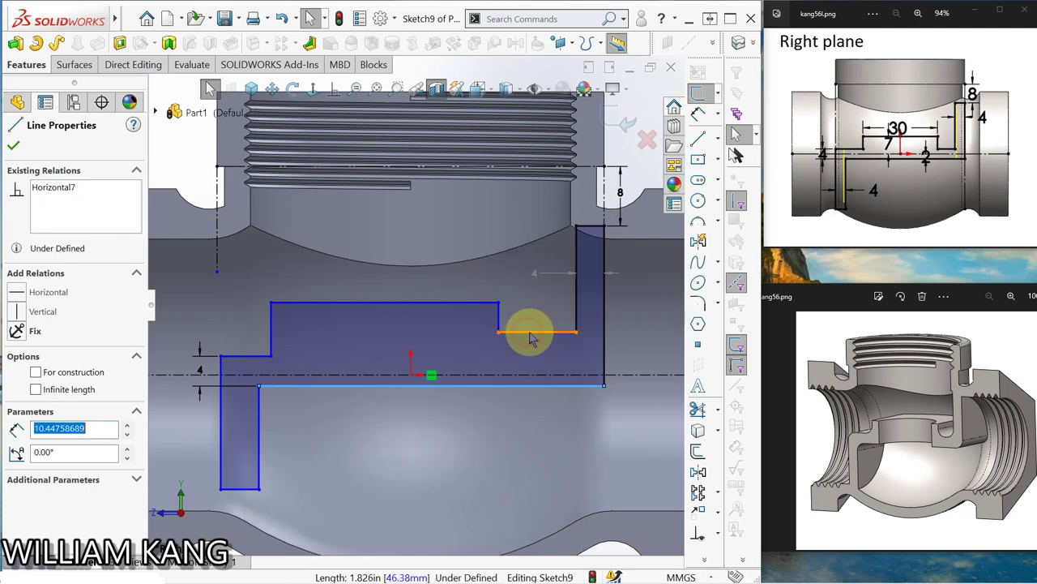
left_click(251, 357, "ctrl")
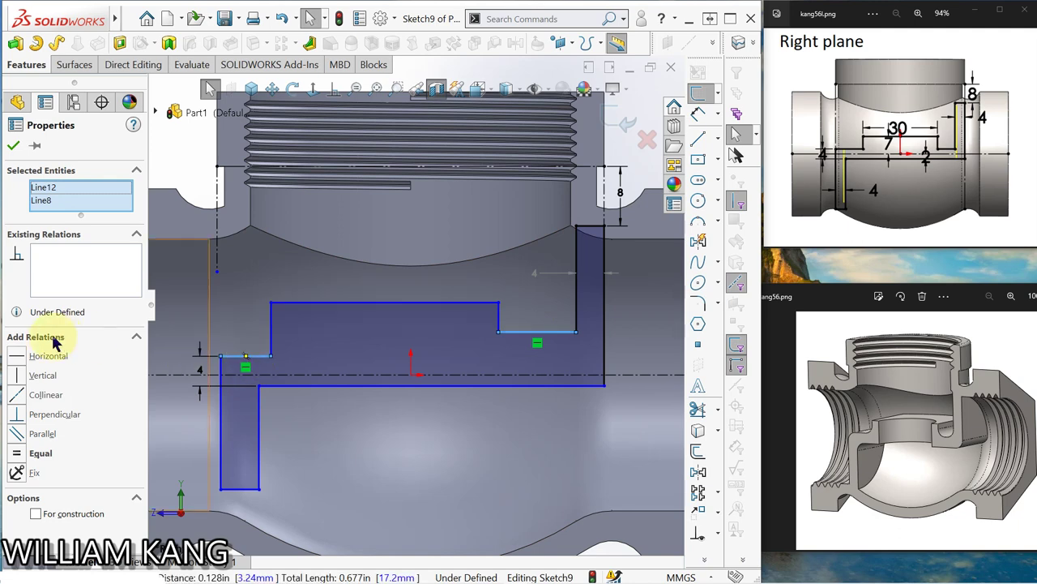
- Make the two short edges collinear and drag the top sketch edge lower
left_click(16, 395)
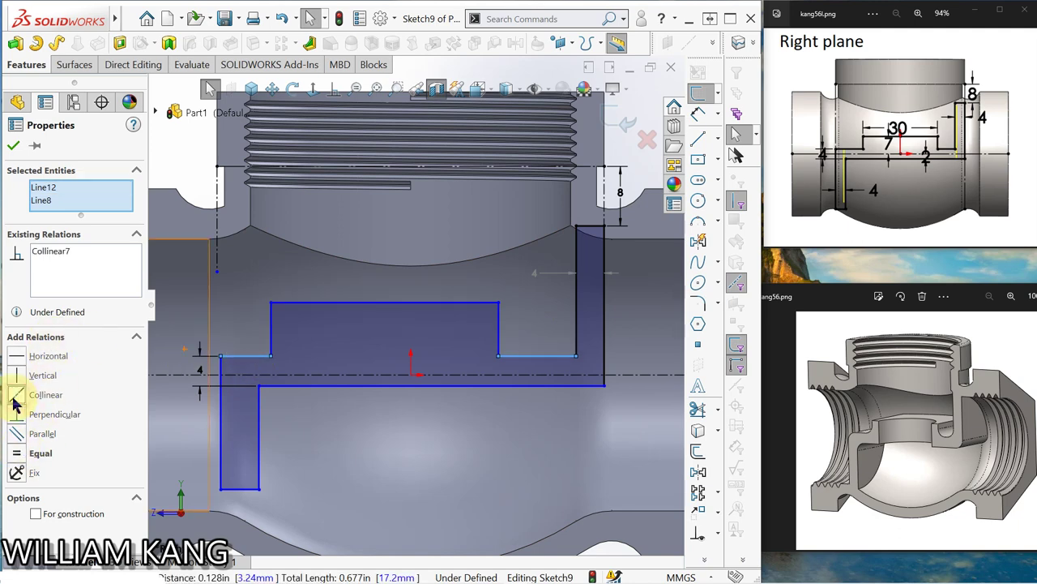
left_click(408, 491)
left_click(444, 304)
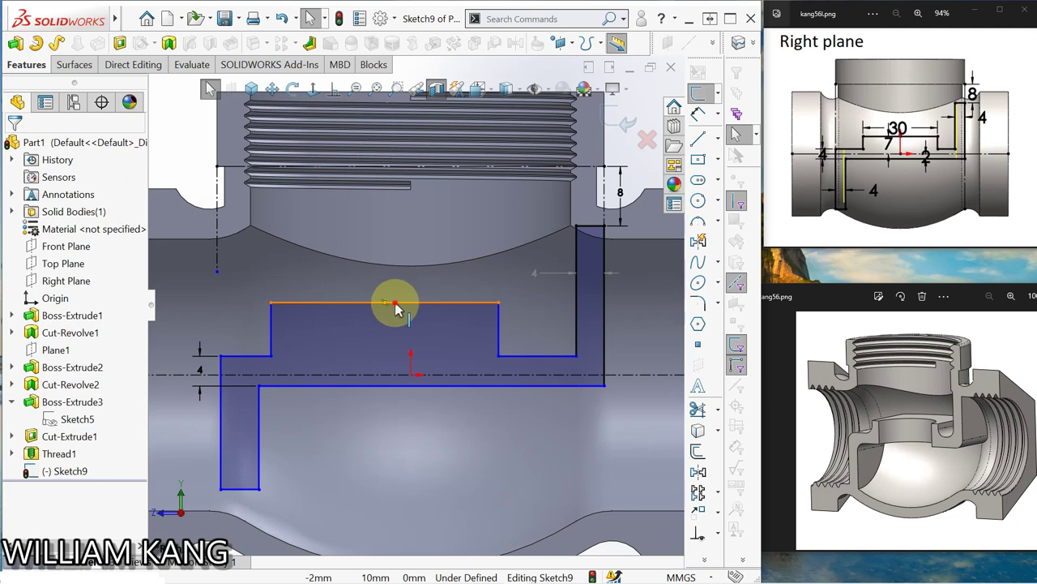
left_click_drag(395, 305, 394, 331)
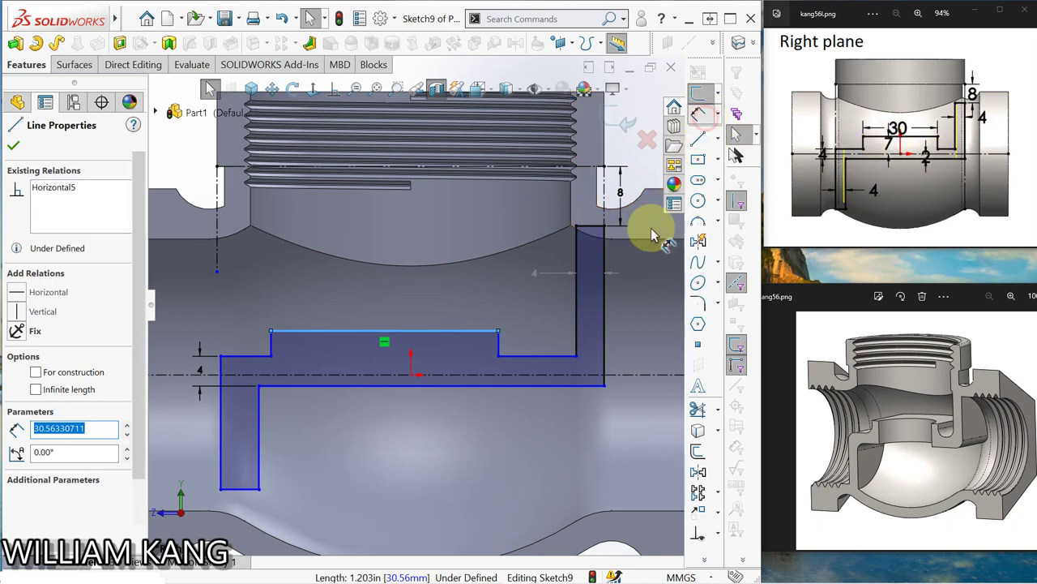
key("Escape")
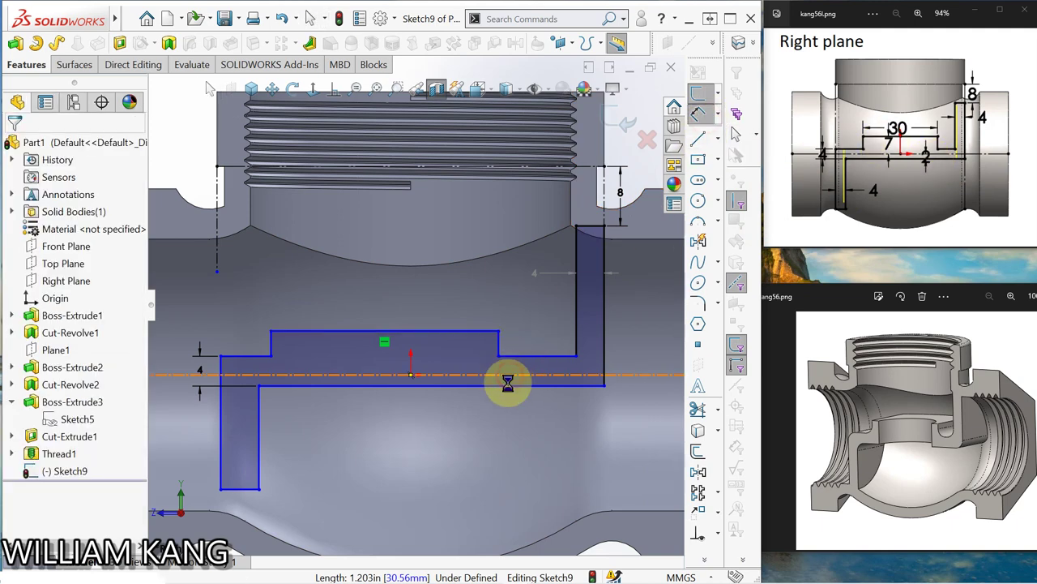
- Dimension the bottom edge 2 mm from the centreline and the top edge 7 mm high
left_click(508, 386)
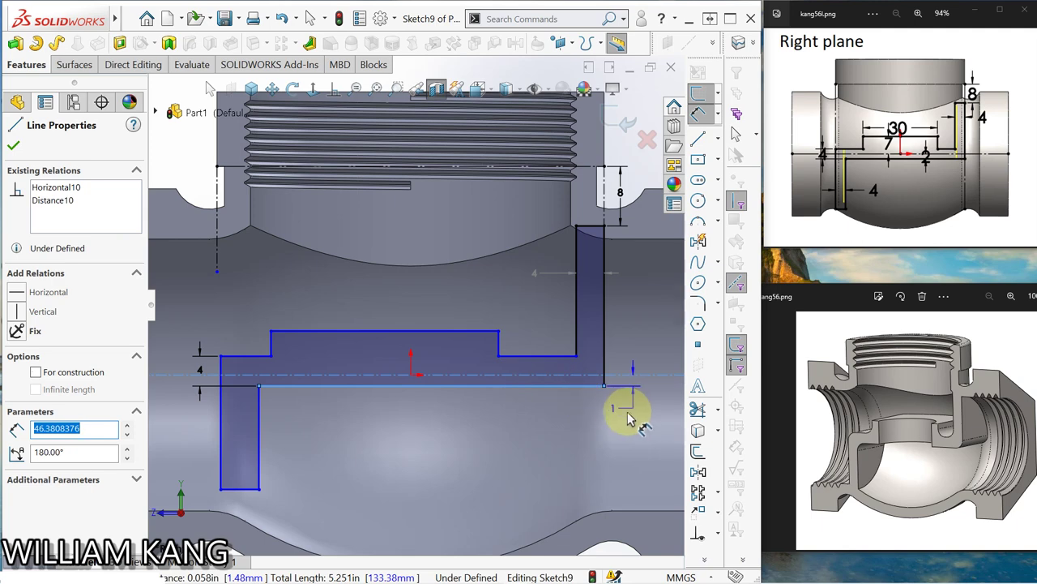
left_click(621, 411)
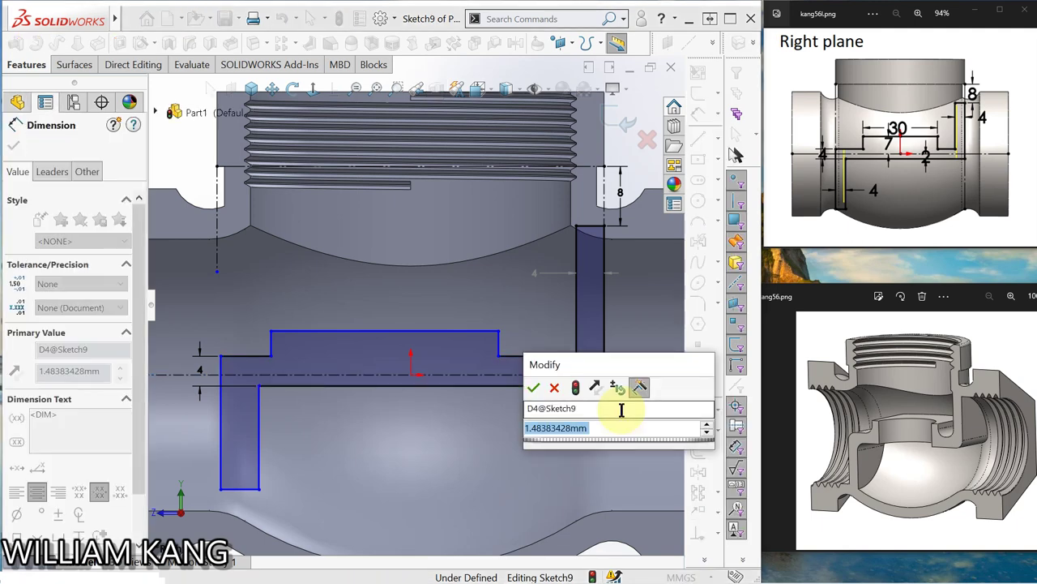
type("2")
key("Return")
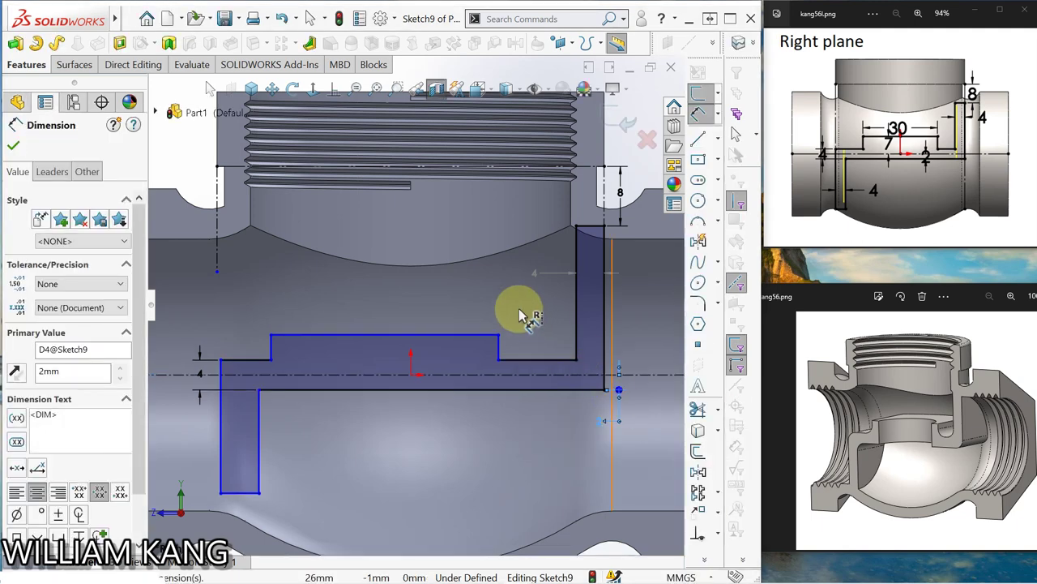
left_click(450, 337)
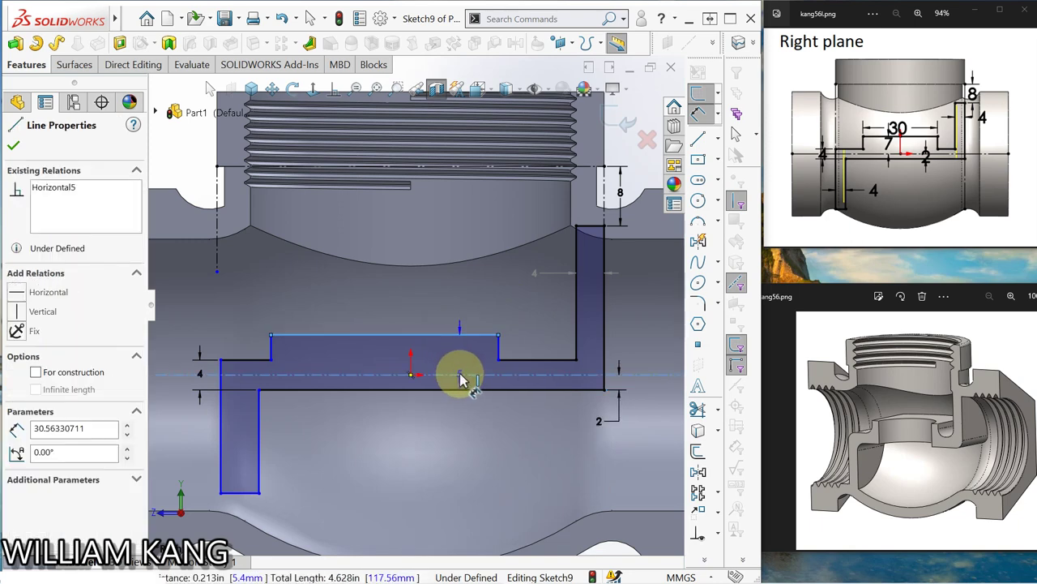
left_click(459, 375)
key("d")
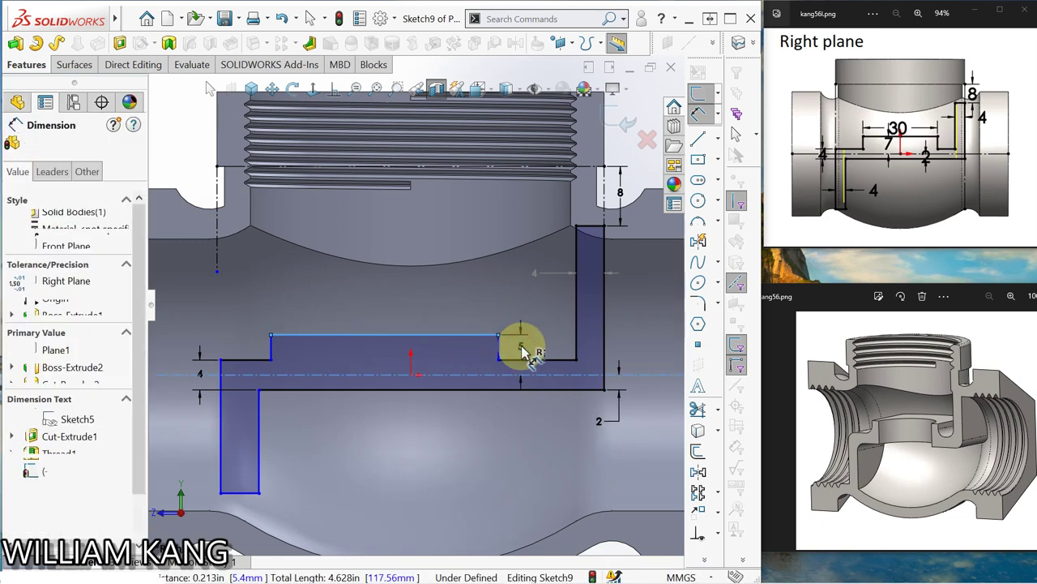
left_click(523, 350)
type("7mm")
key("Return")
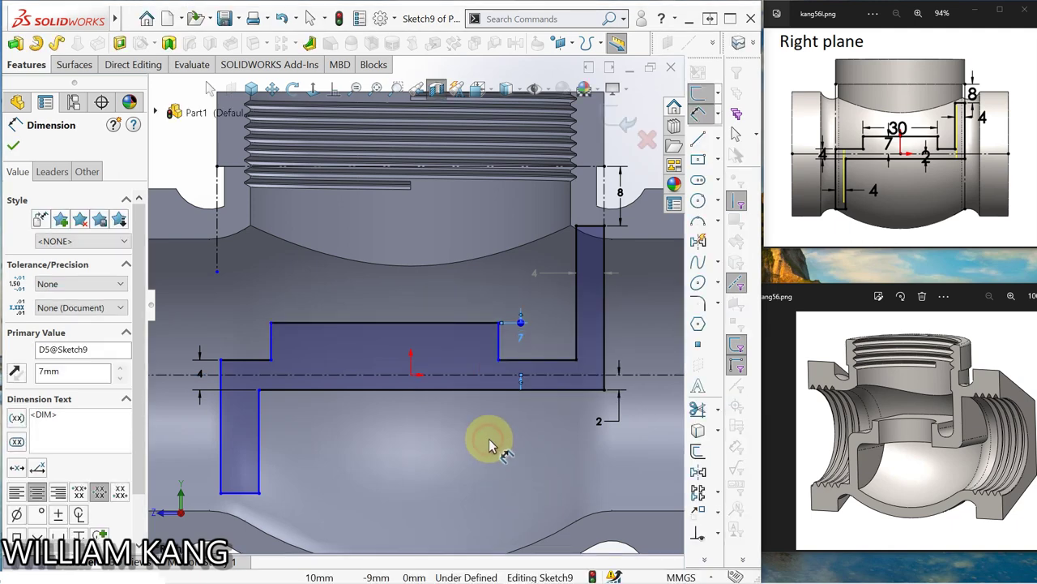
left_click(490, 445)
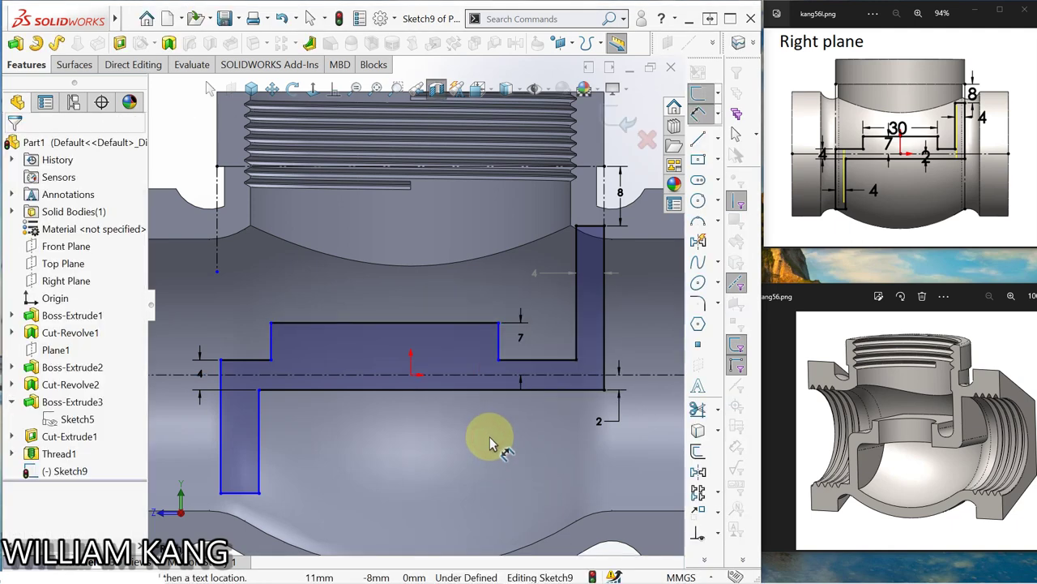
- Dimension the raised top edge to 30 mm and the lower left leg to 4 mm wide
left_click(377, 327)
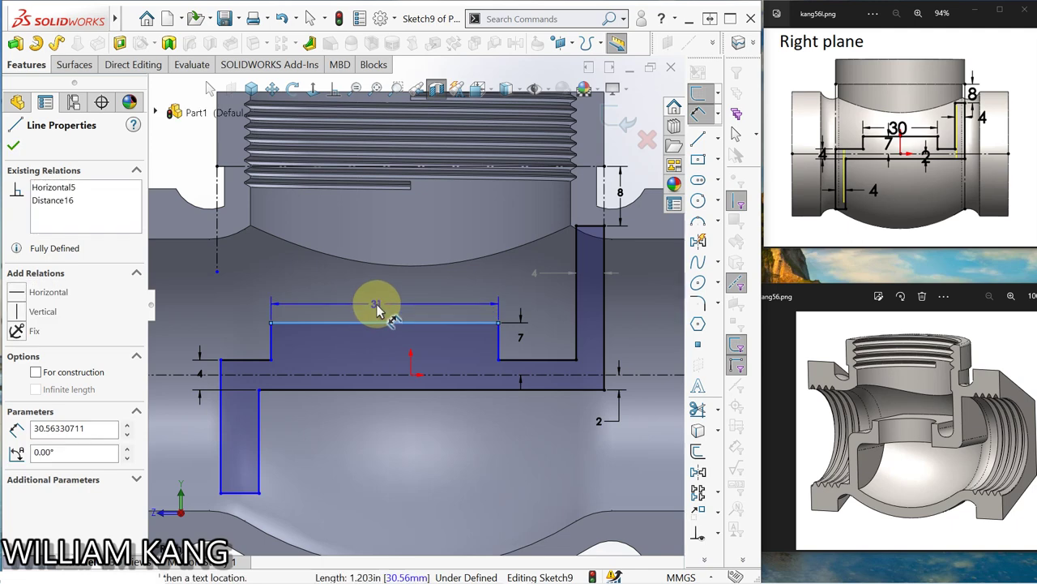
left_click(377, 310)
type("30")
key("Return")
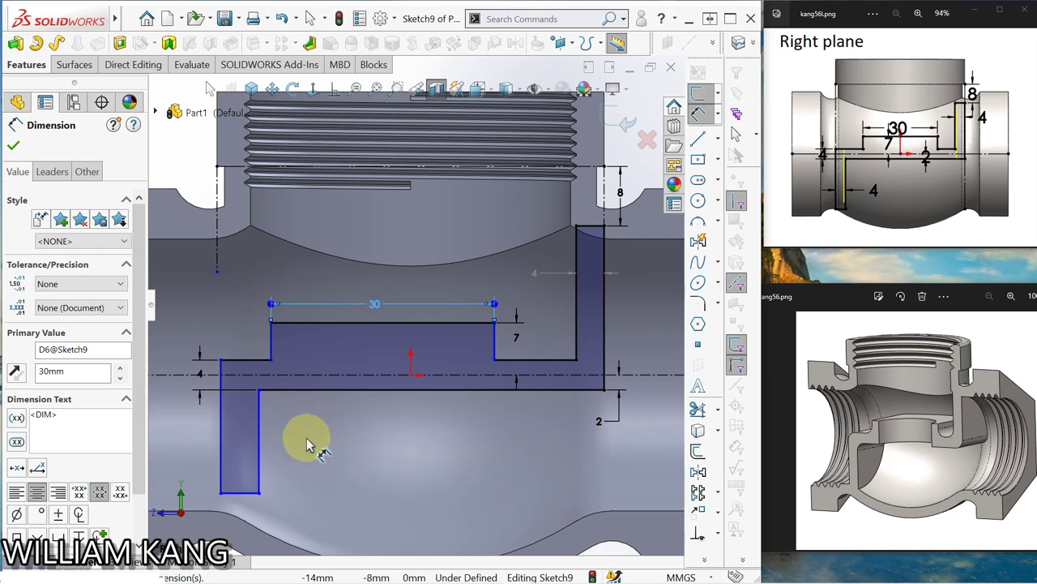
left_click(259, 437)
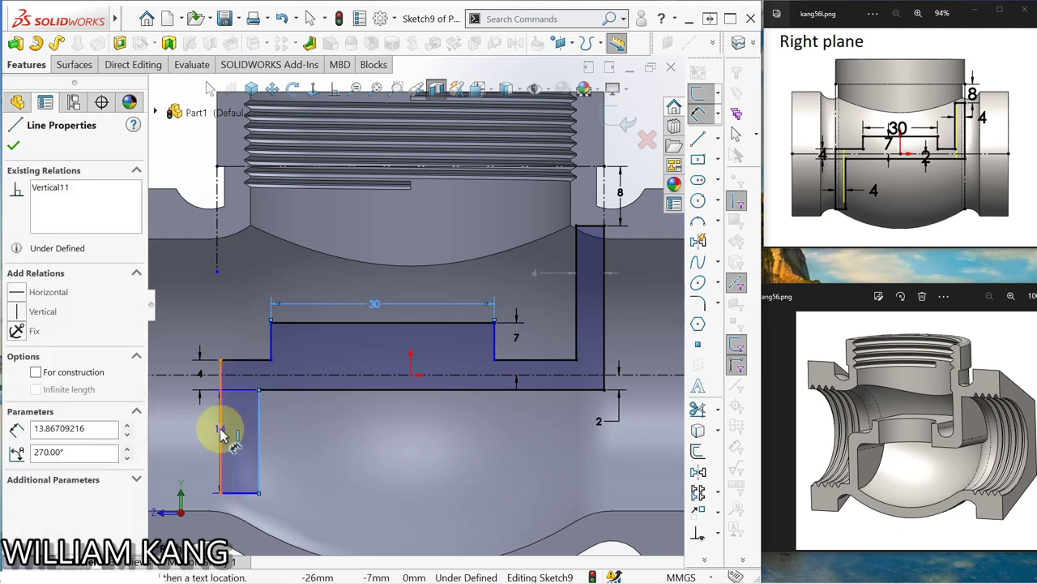
left_click(219, 432)
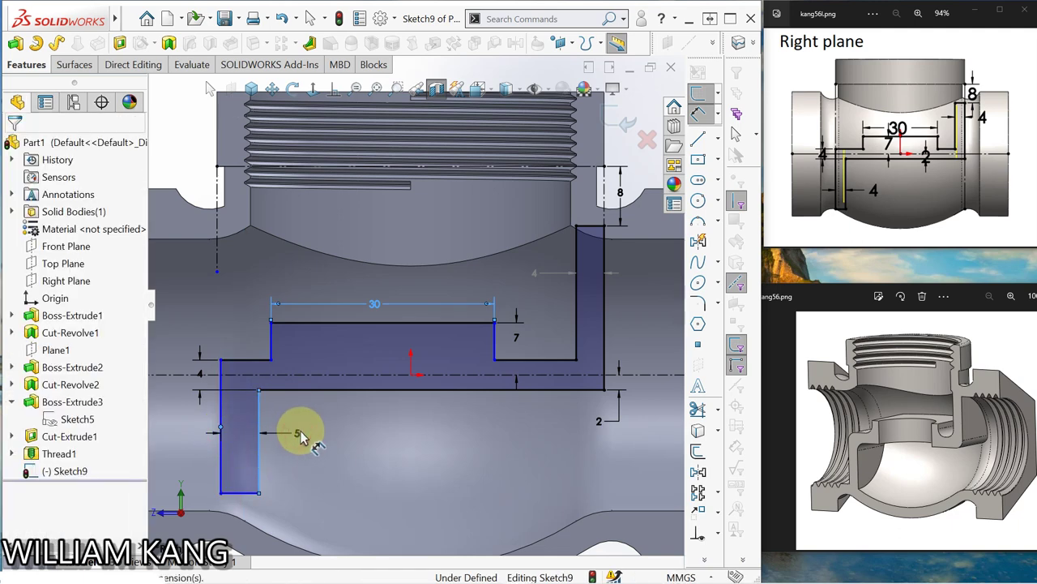
left_click(299, 435)
type("4")
key("Return")
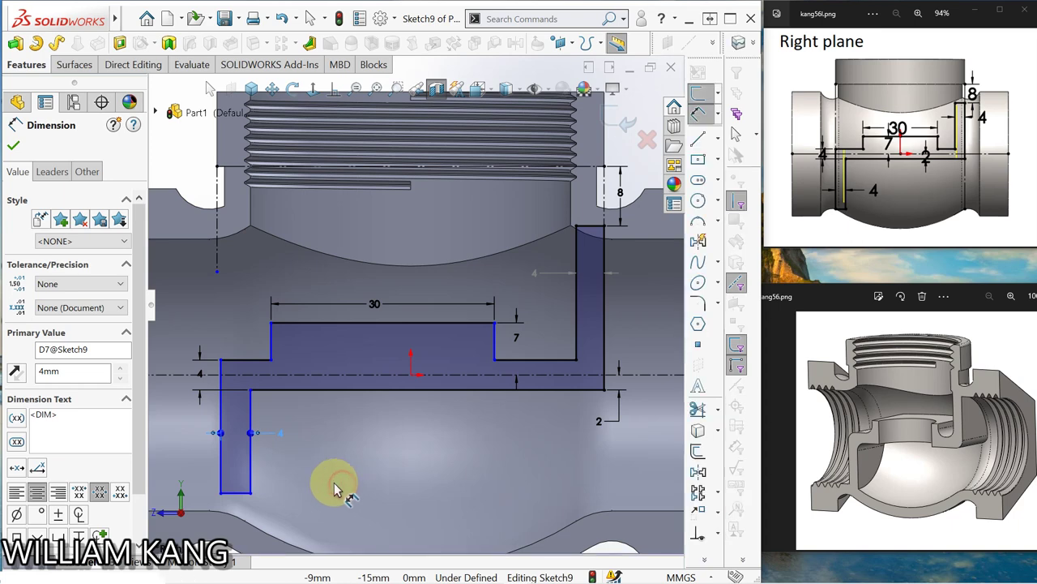
scroll(274, 491, "up", 2)
scroll(370, 398, "up", 1)
scroll(370, 405, "down", 1)
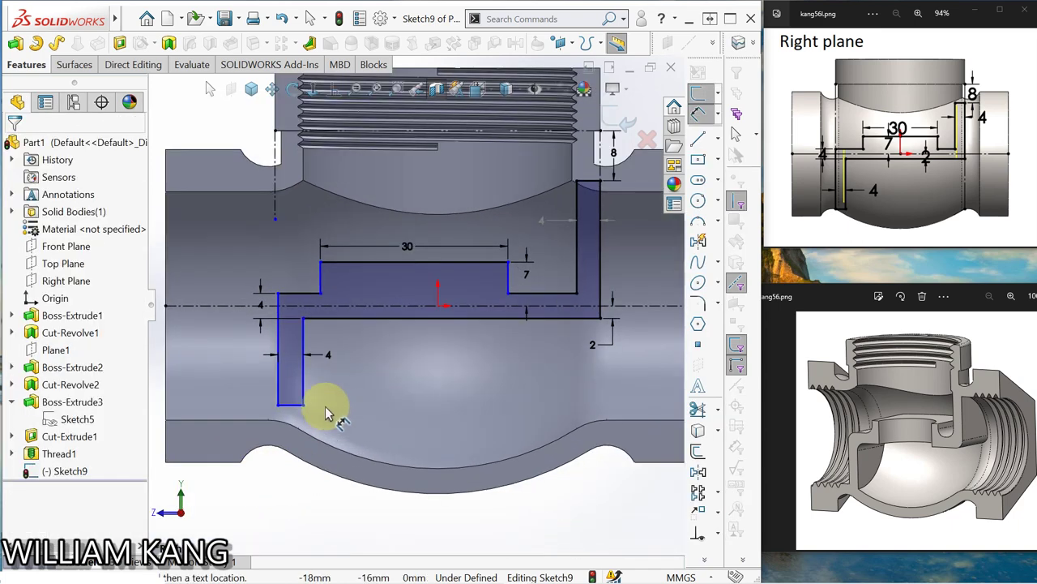
scroll(325, 406, "up", 1)
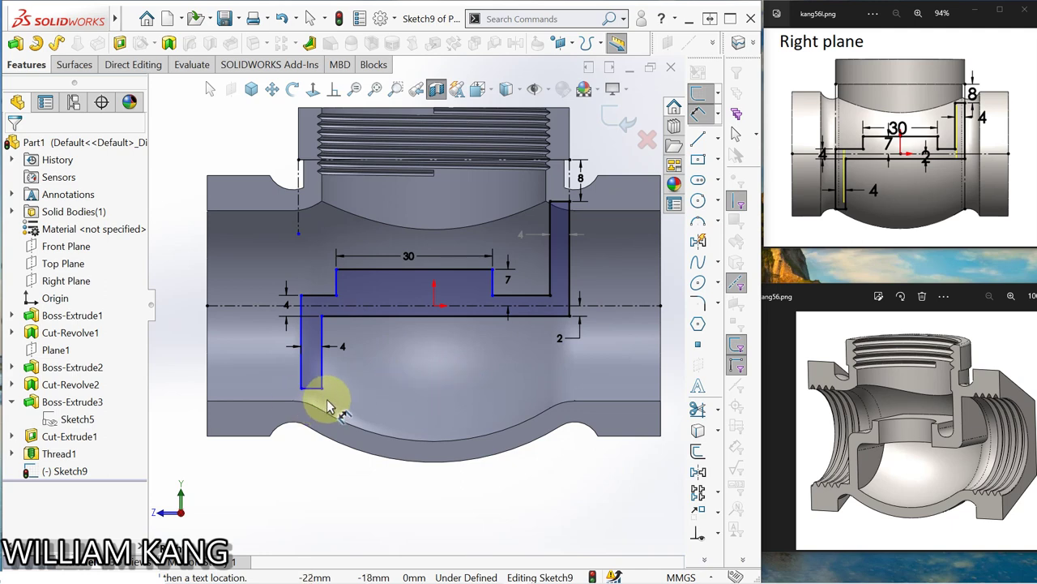
- Try Convert Entities on the narrow inner face beside the leg, then dismiss the peripheral-loop error
key("Escape")
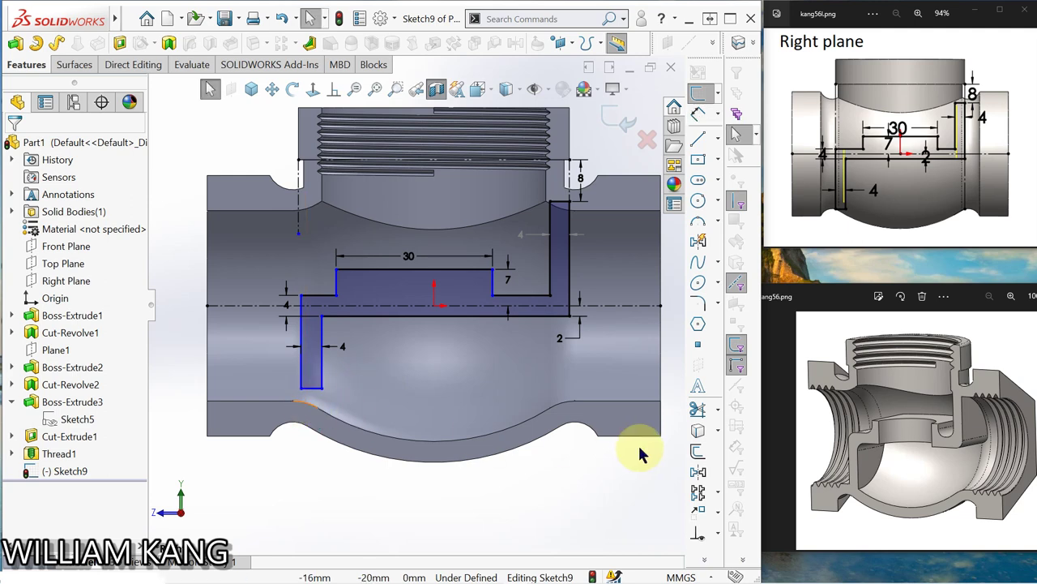
left_click(699, 438)
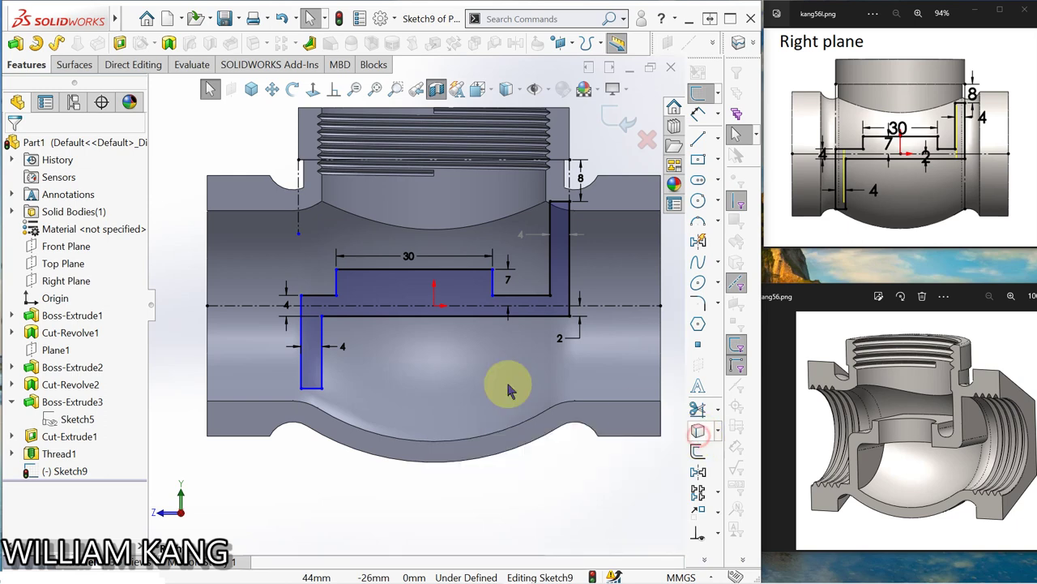
left_click(315, 407)
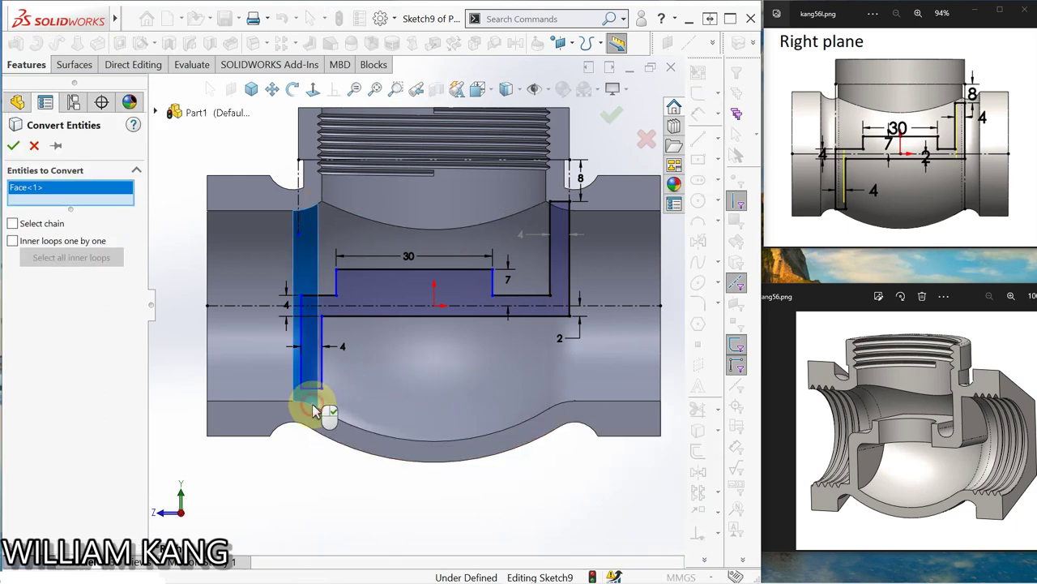
right_click(463, 308)
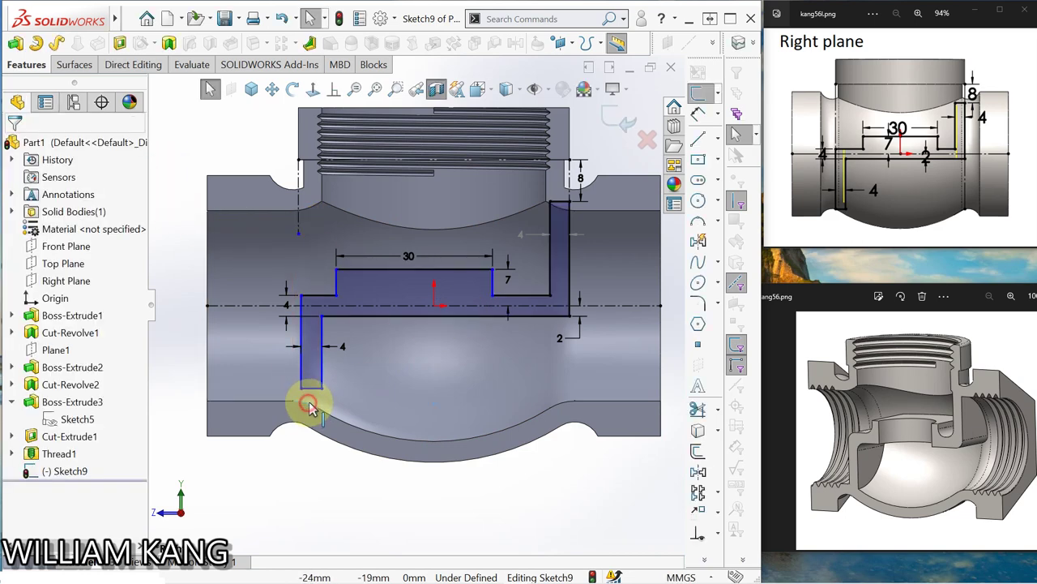
left_click(699, 434)
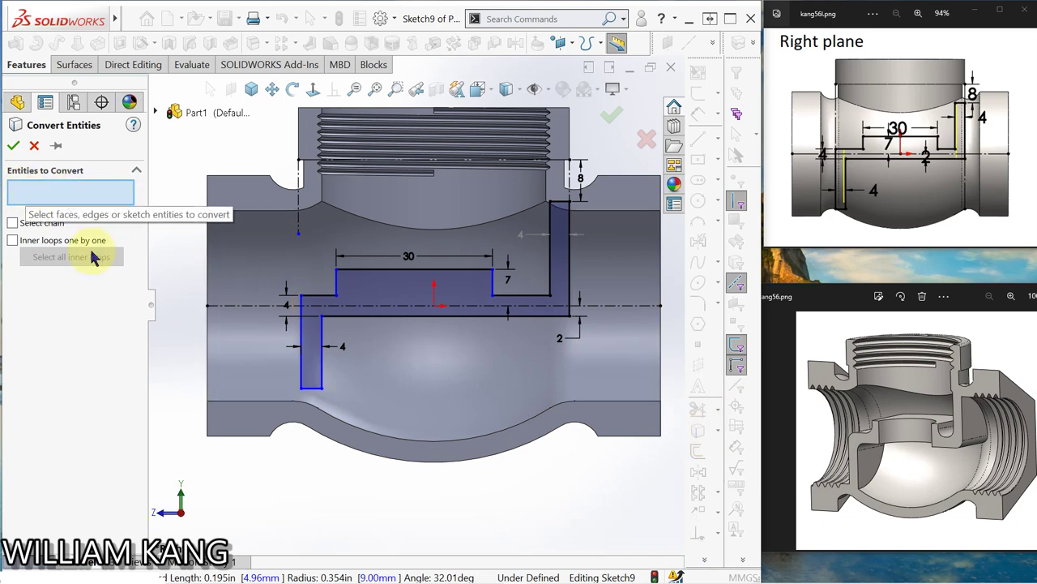
left_click(316, 411)
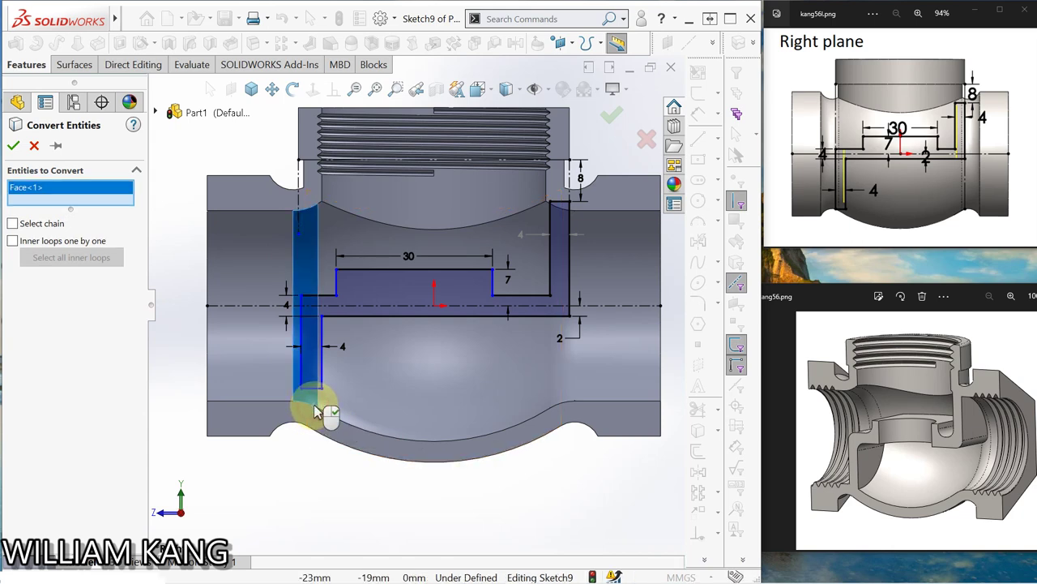
left_click(14, 147)
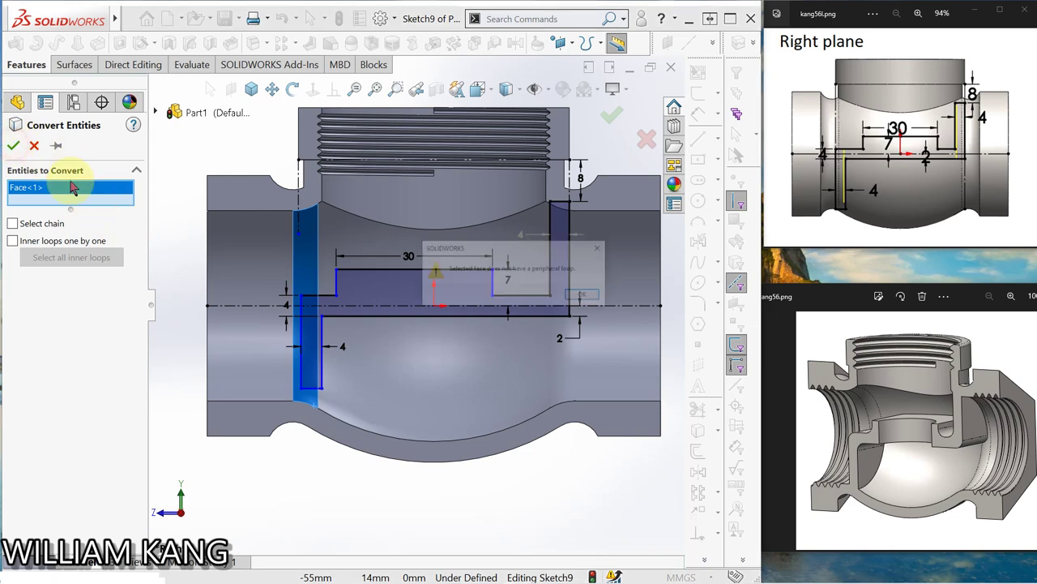
left_click(601, 248)
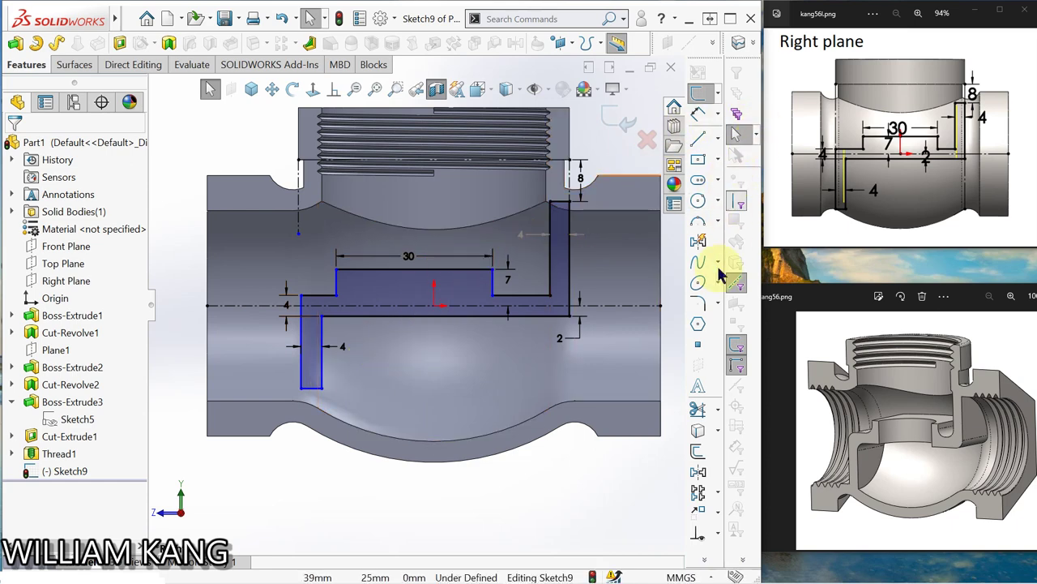
- Enable the Filter Edges selection filter, then cancel the follow-up edge projection
left_click(734, 207)
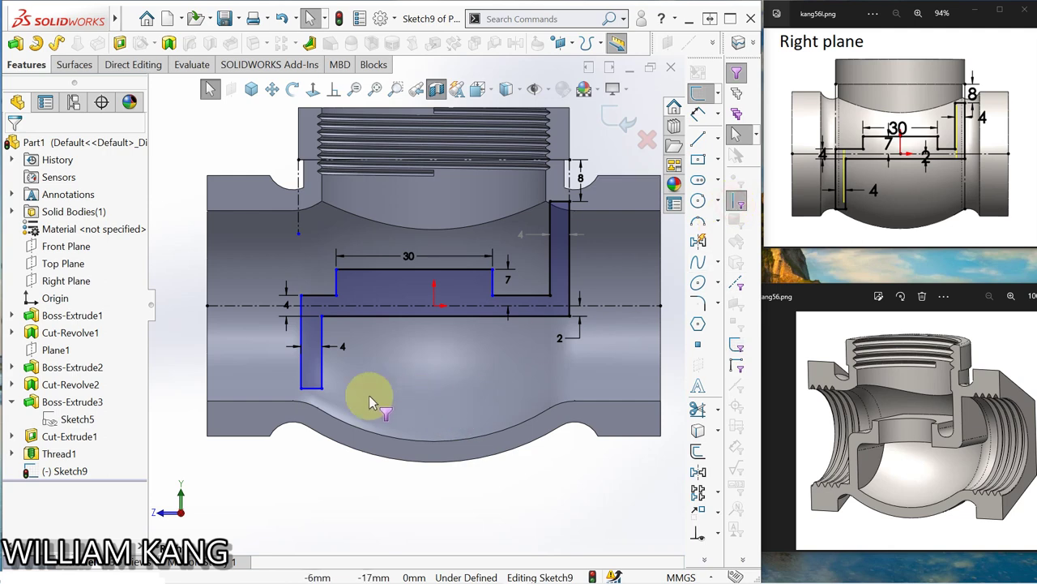
left_click(699, 433)
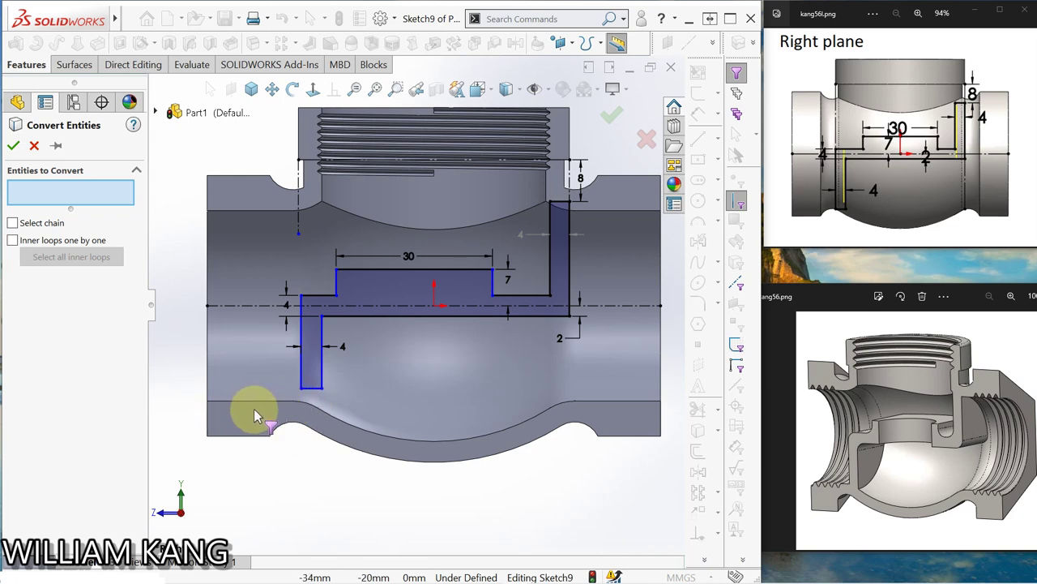
key("Escape")
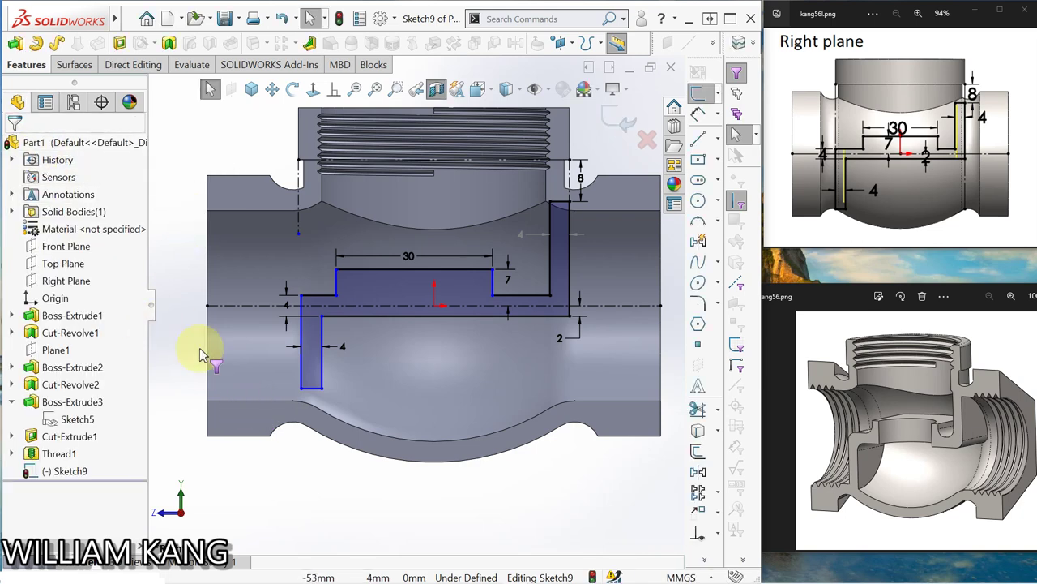
- Inspect the curved edge below the left leg, then switch the selection filters back off
scroll(244, 381, "down", 3)
scroll(299, 397, "up", 1)
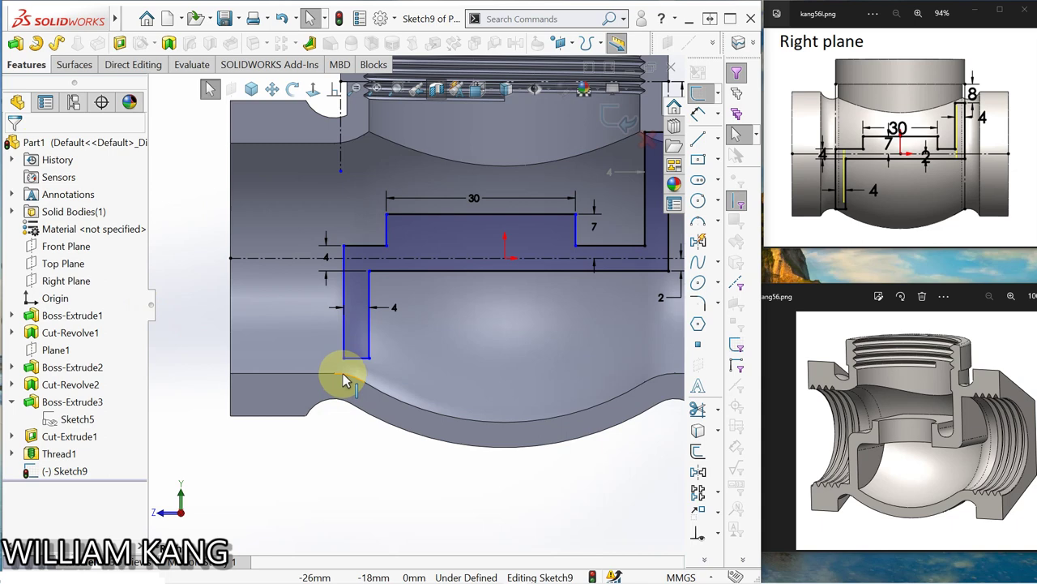
left_click(342, 374)
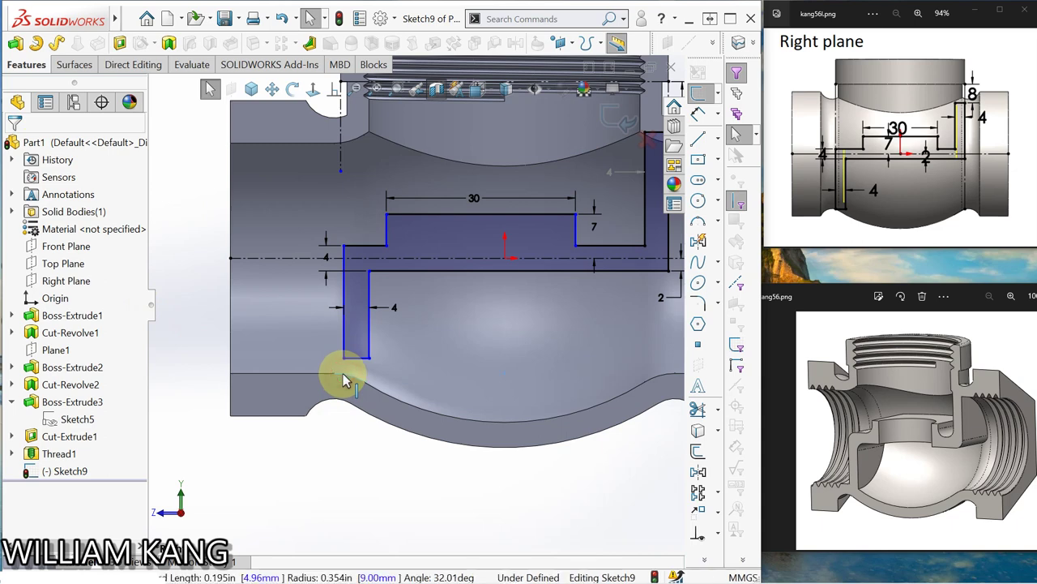
left_click(702, 439)
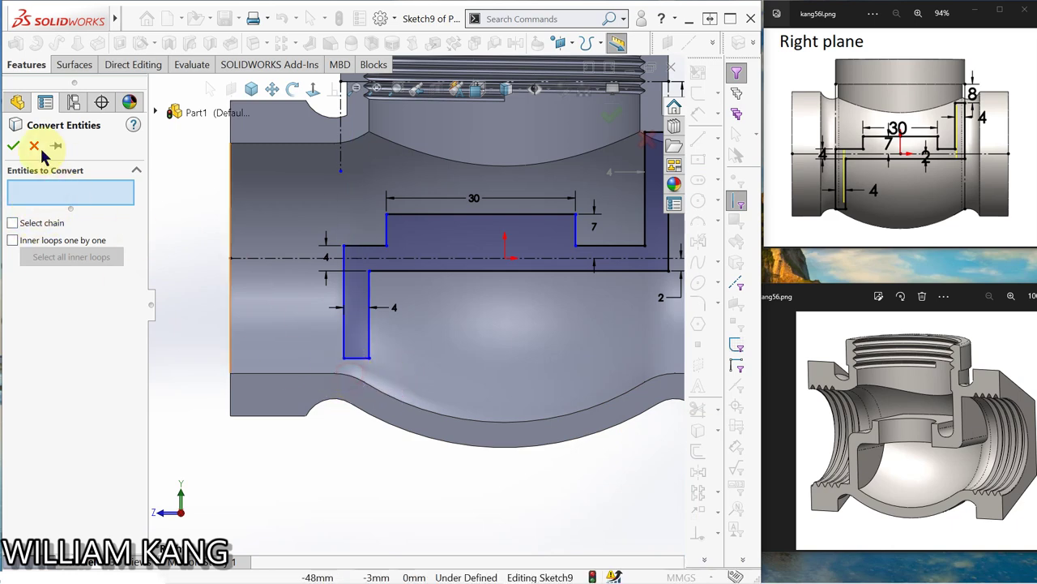
left_click(13, 145)
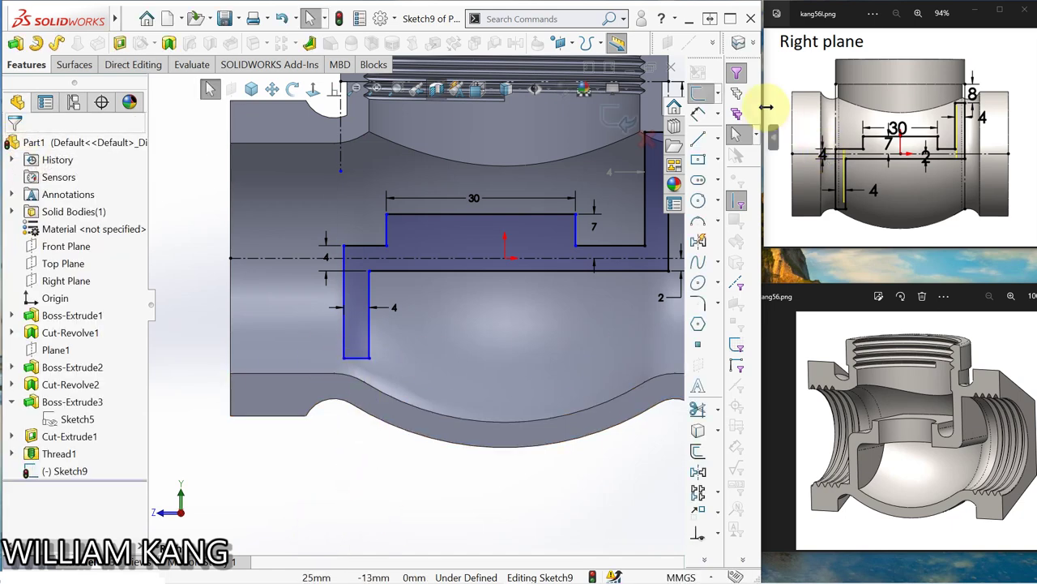
left_click(738, 75)
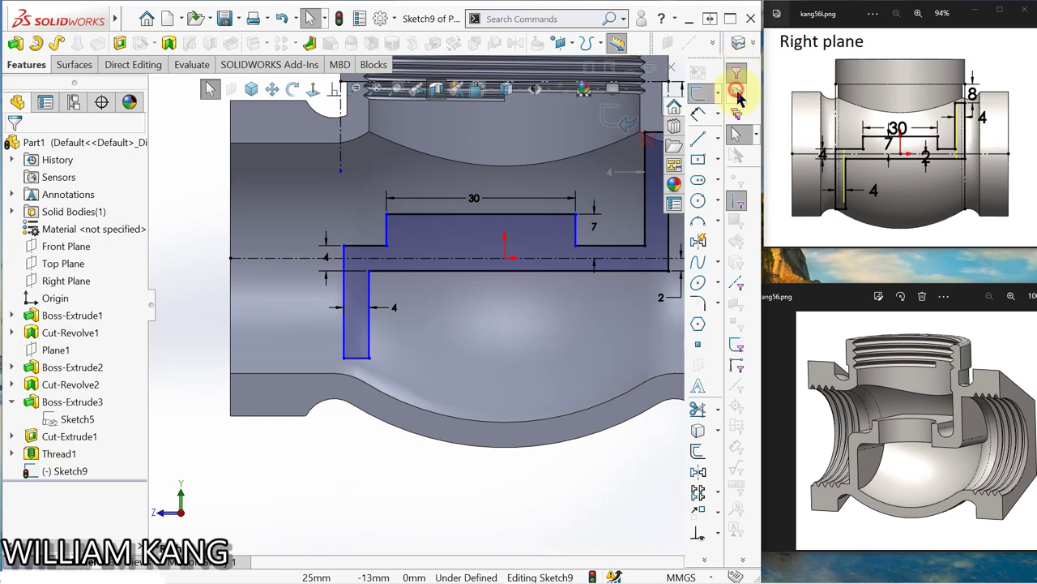
- Drag the left leg's lower-left corner point down onto the body's lower inner wall
left_click(346, 365)
left_click_drag(345, 366, 347, 371)
left_click(432, 370)
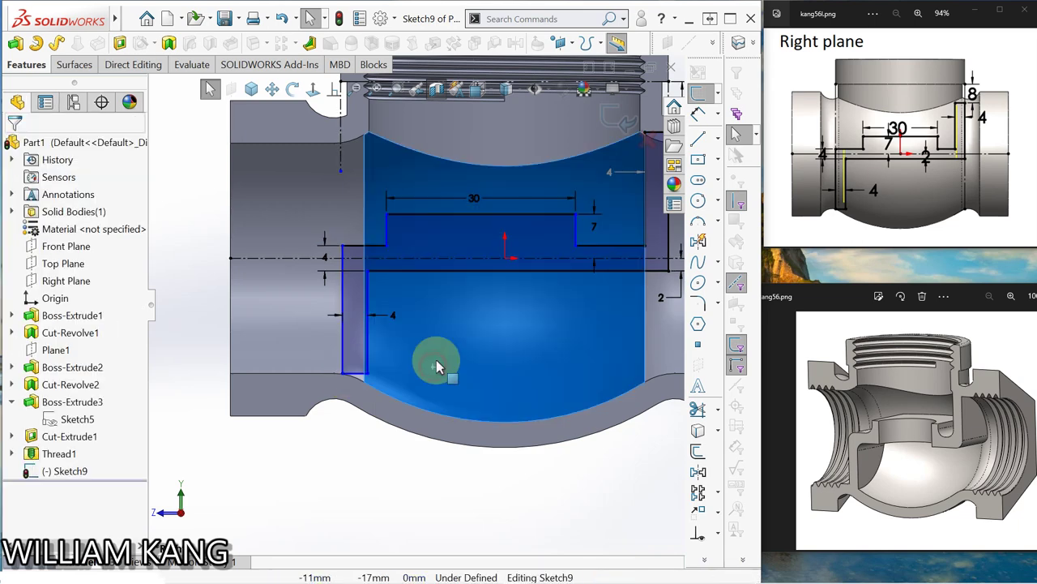
left_click(267, 324)
left_click(371, 342)
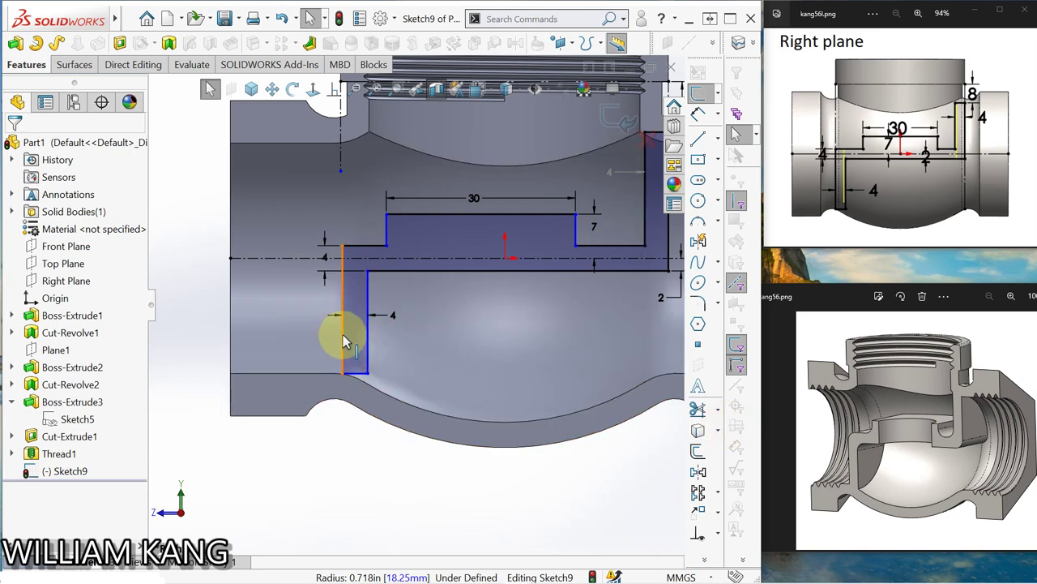
left_click(343, 340)
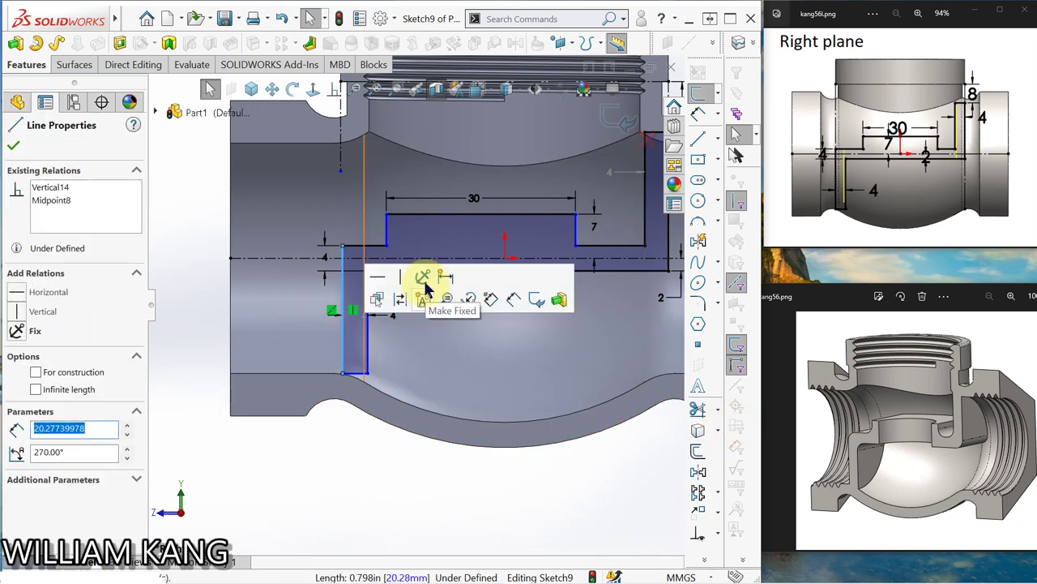
left_click(367, 482)
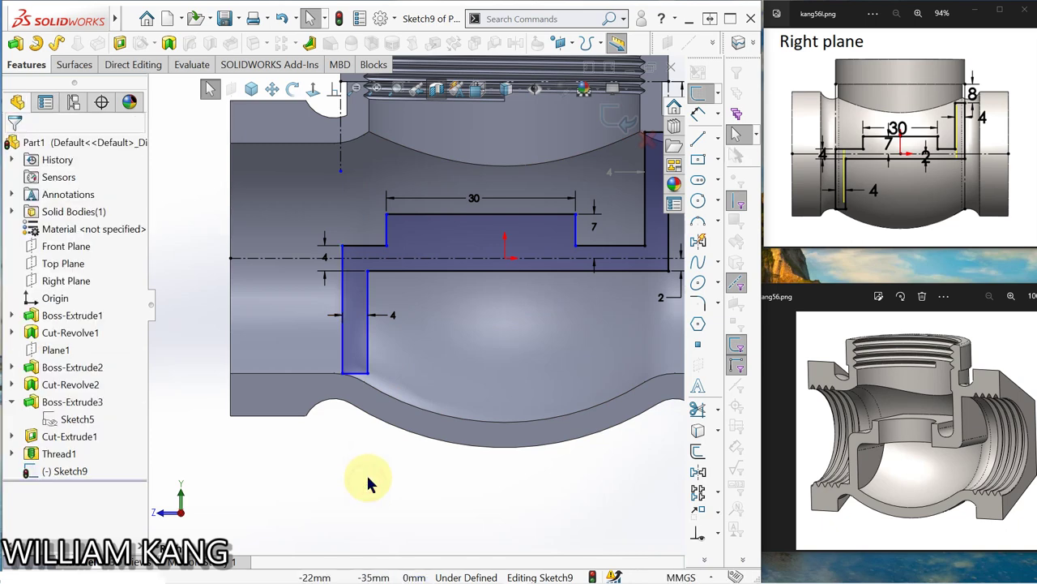
scroll(442, 332, "up", 3)
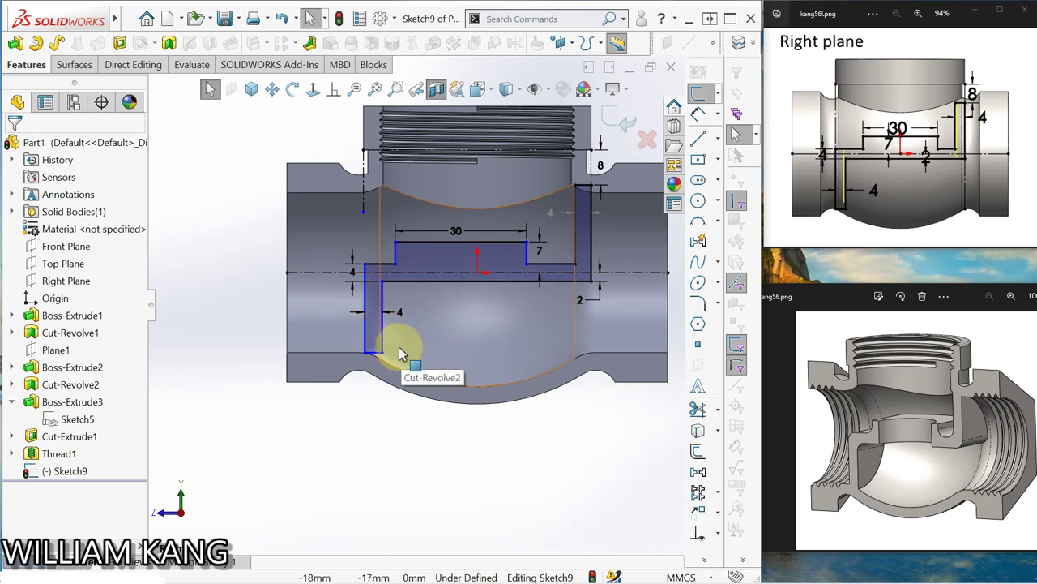
scroll(399, 349, "down", 1)
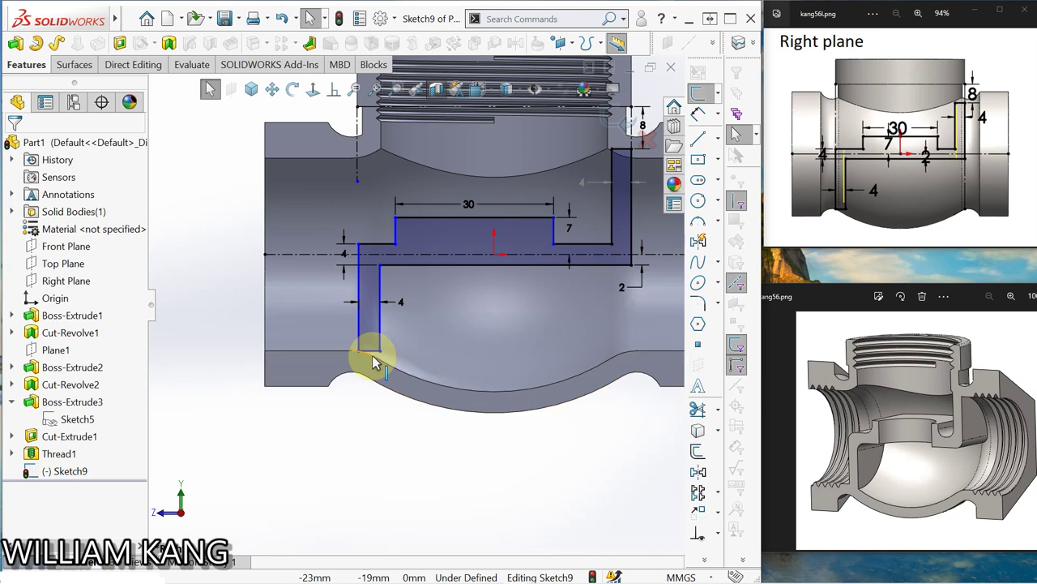
- Attempt to project the short edge closing the leg's bottom, then cancel
left_click(372, 358)
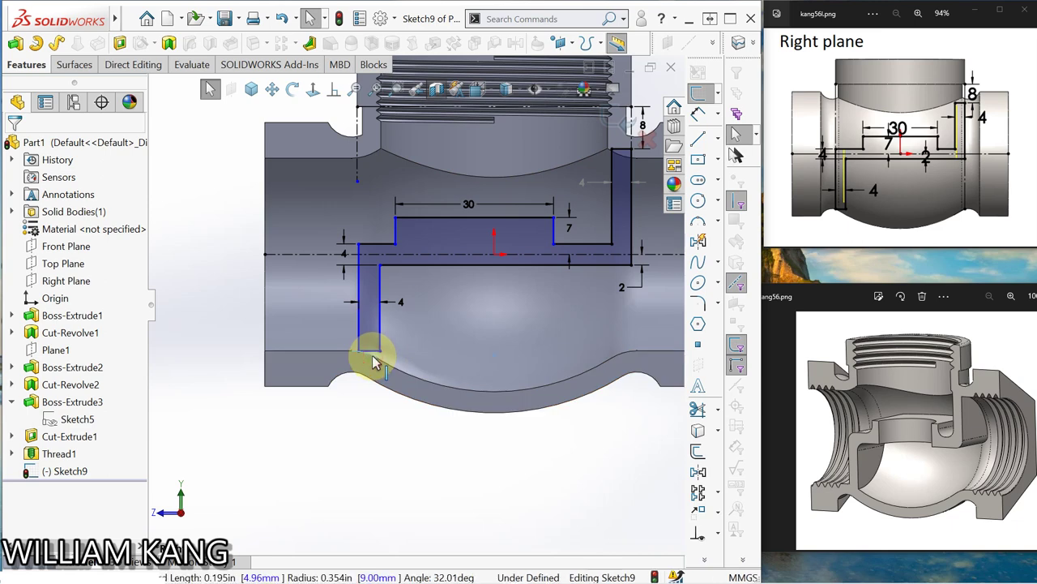
left_click(697, 431)
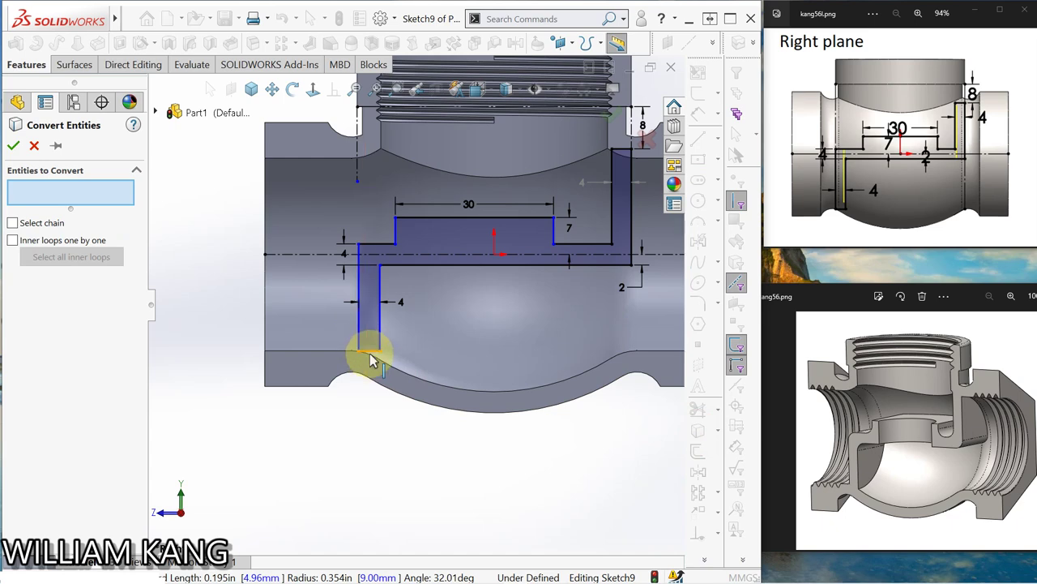
key("Escape")
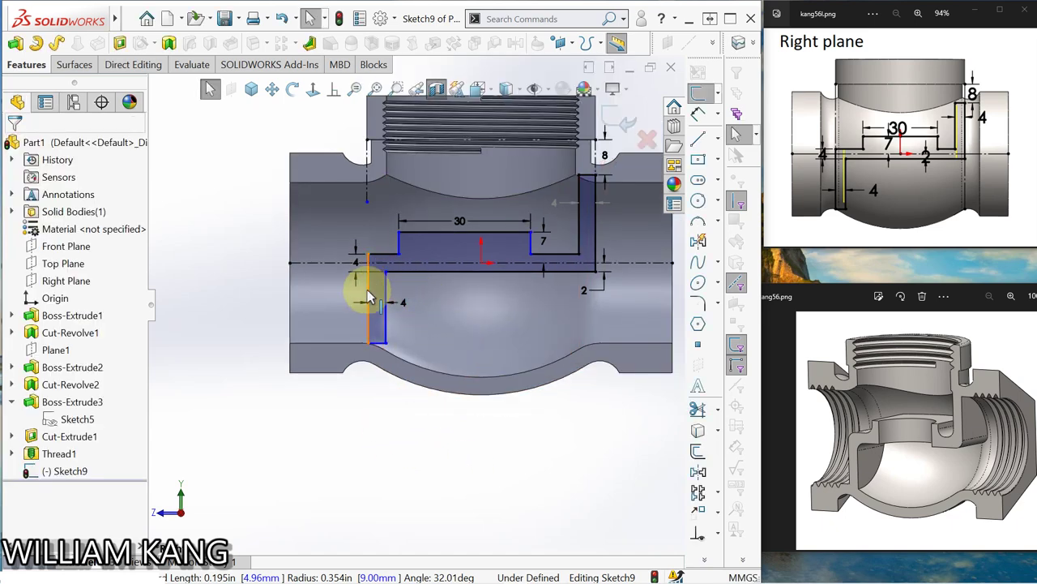
- Make the slot's left vertical line Collinear with the short top-left construction line
left_click(369, 294)
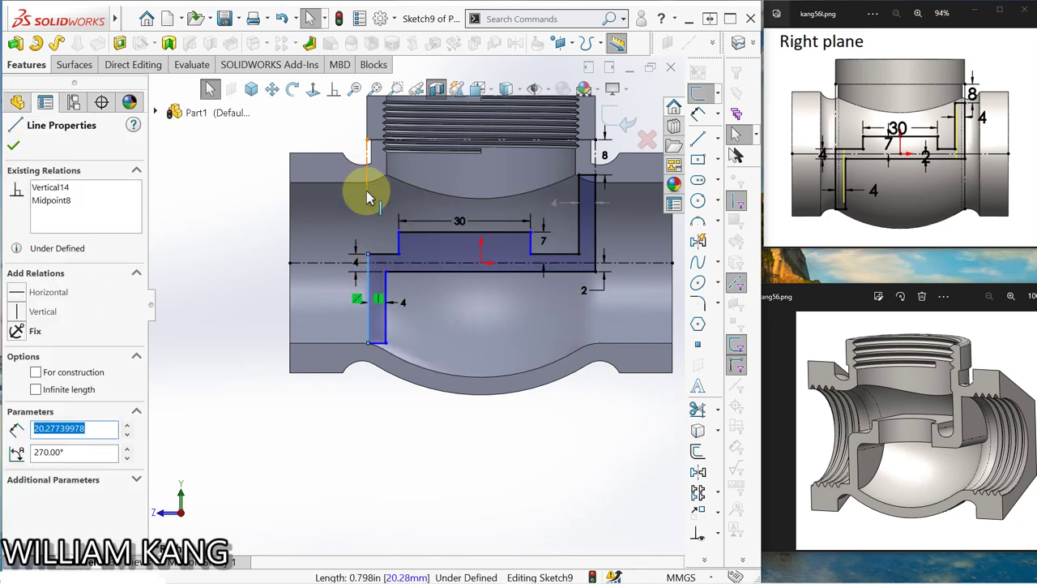
left_click(366, 193)
left_click(365, 192, "ctrl")
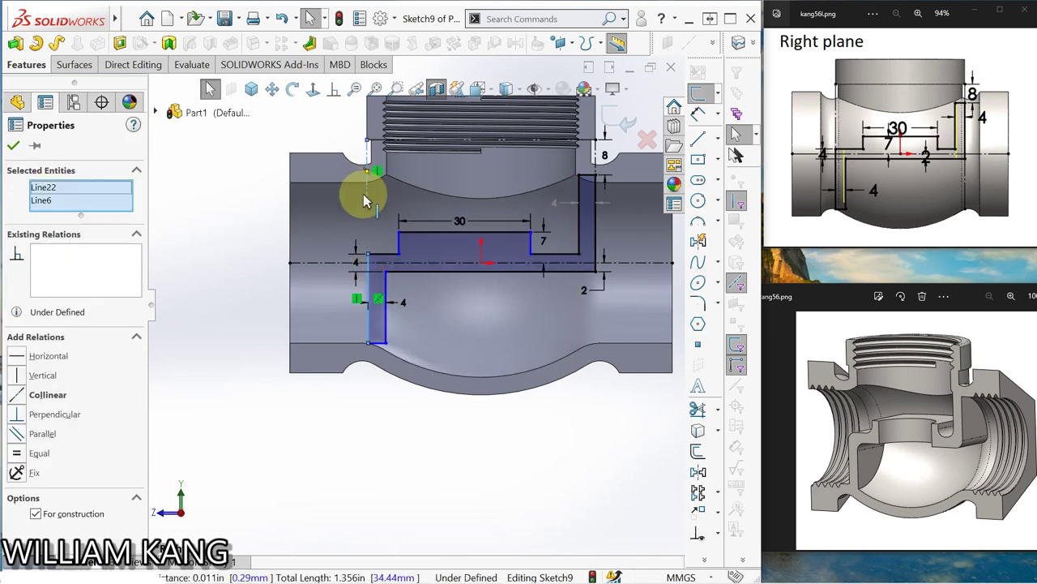
left_click(17, 397)
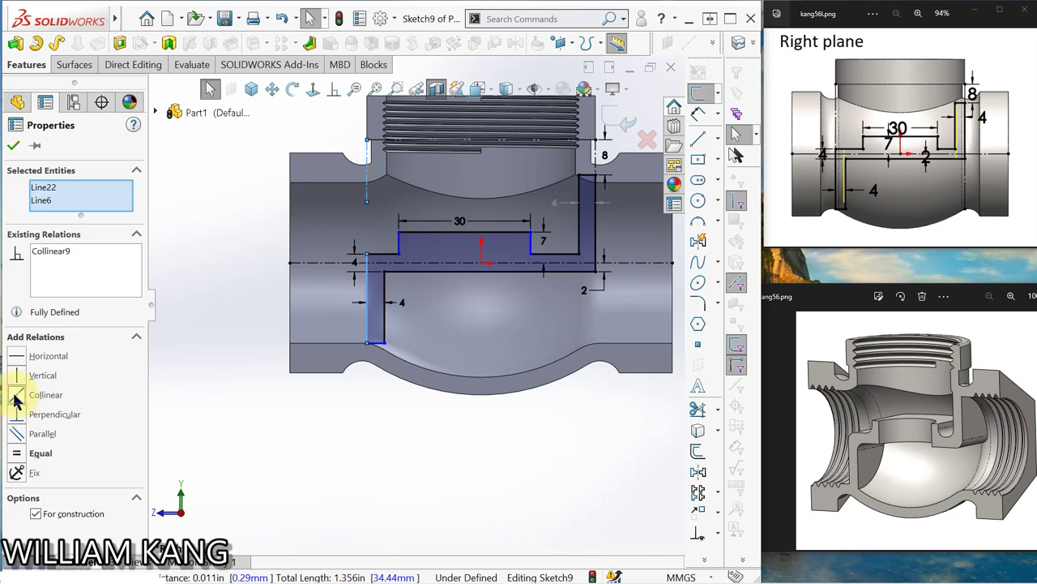
left_click(13, 147)
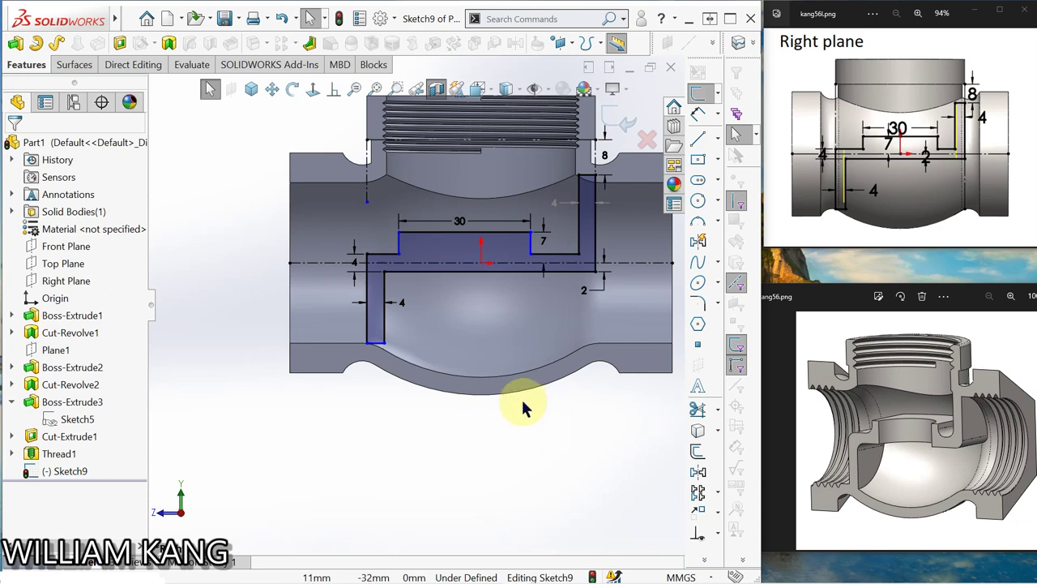
- Draw a centerline from the body's left edge to the slot's bottom corner
scroll(370, 366, "down", 2)
scroll(370, 370, "down", 1)
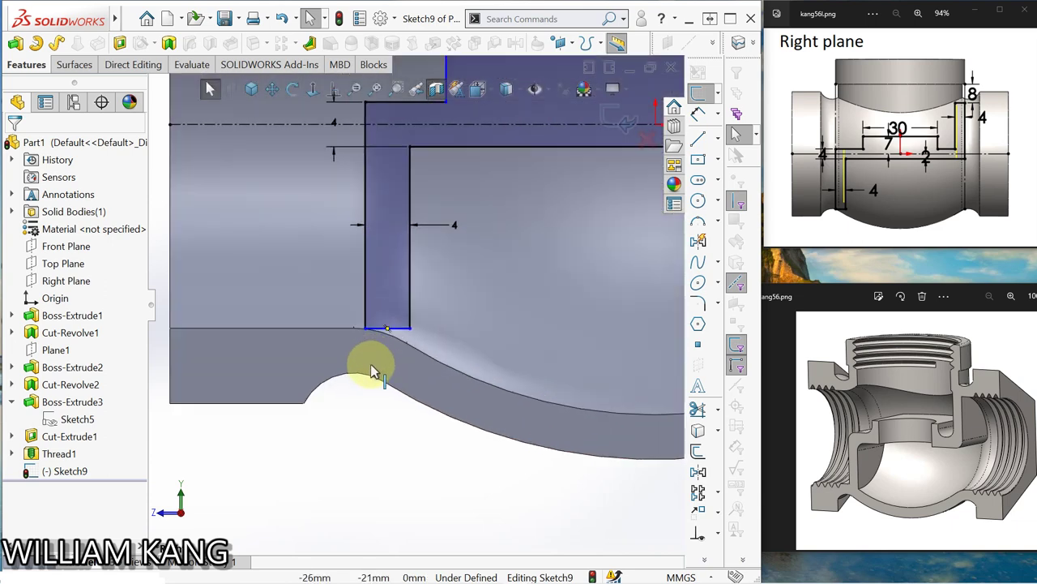
scroll(370, 370, "up", 2)
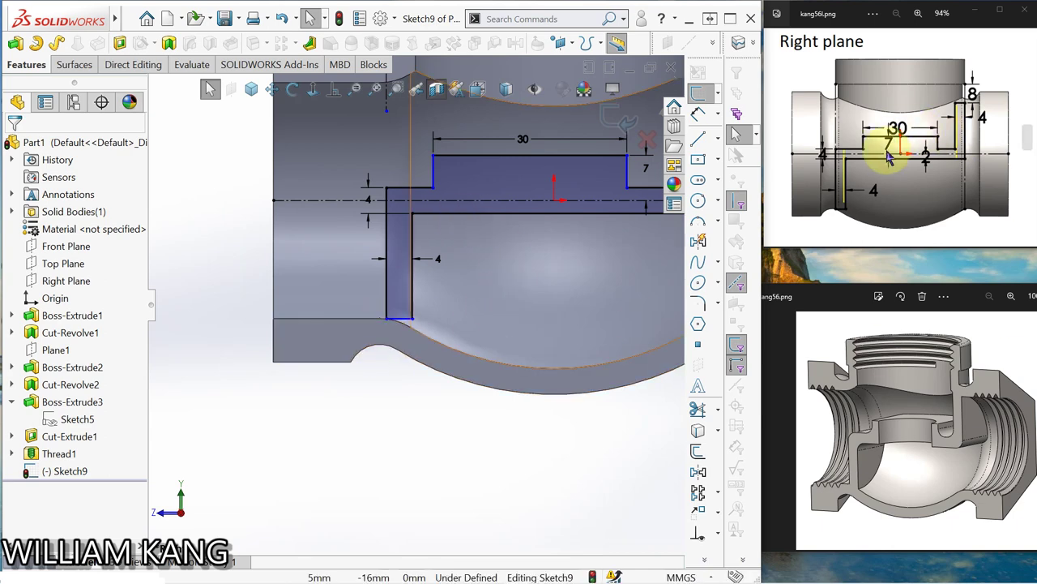
left_click(718, 141)
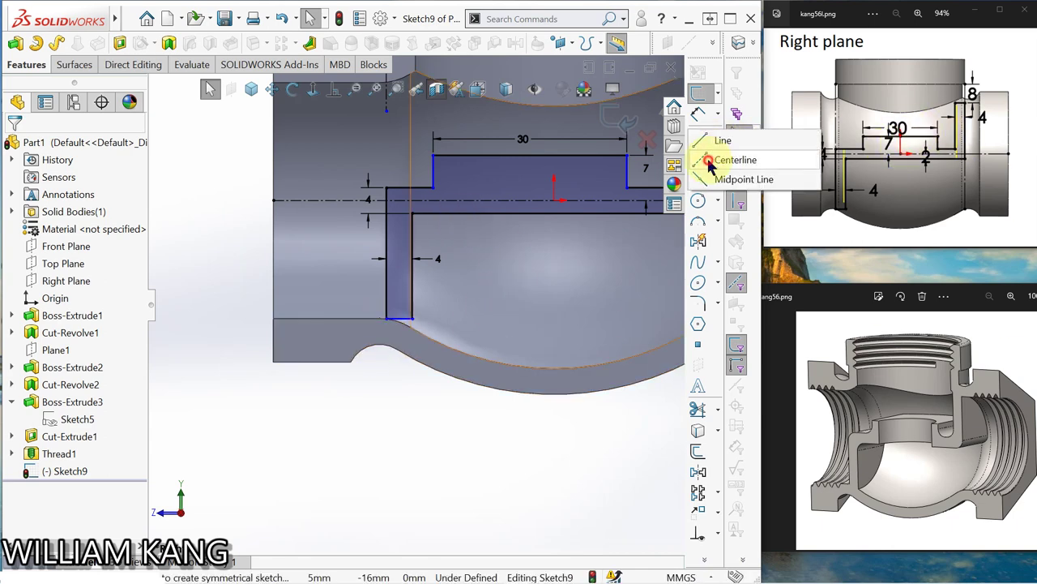
left_click(707, 157)
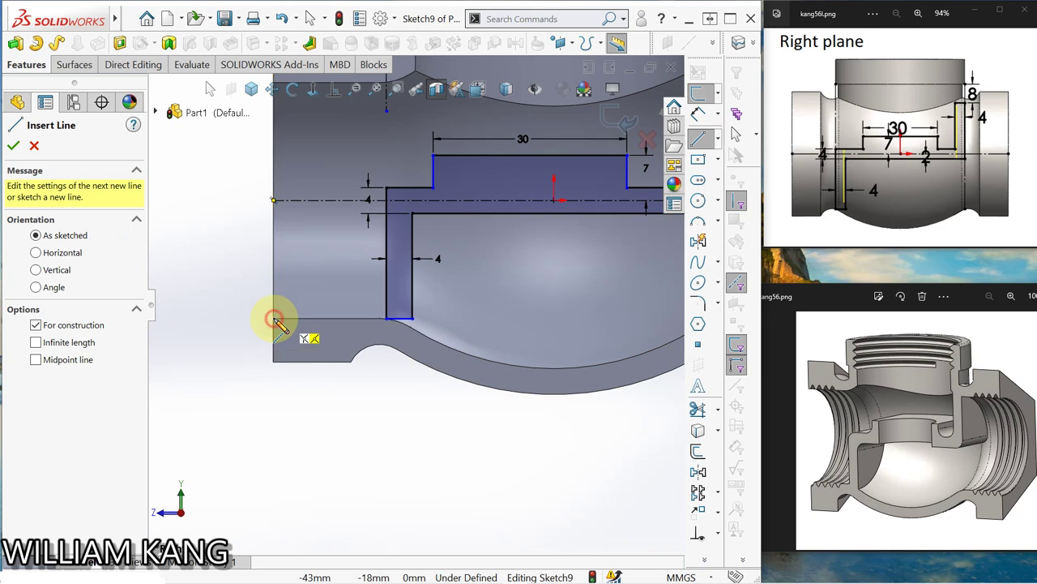
left_click(273, 318)
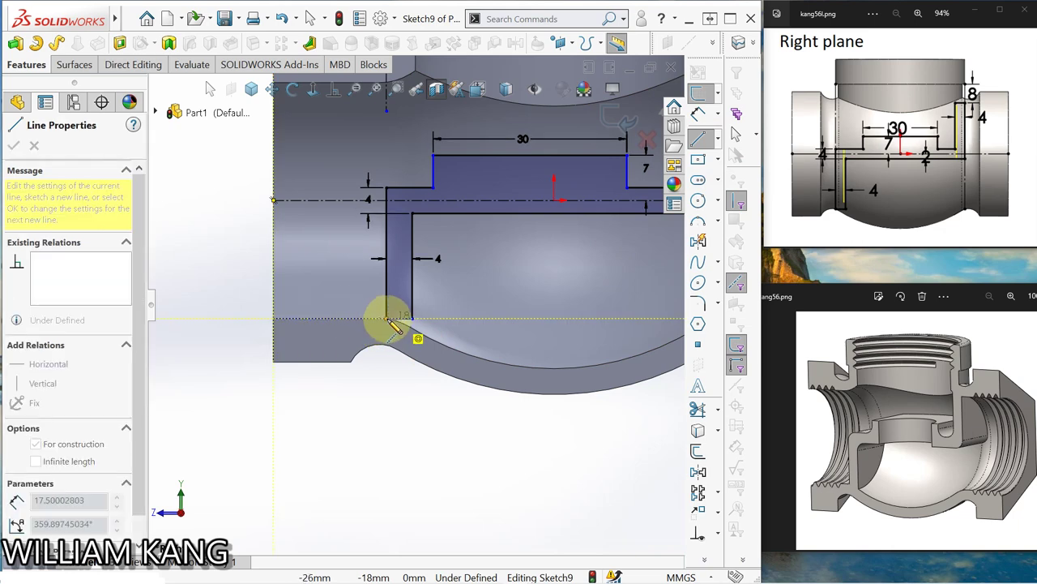
left_click(388, 317)
key("Escape")
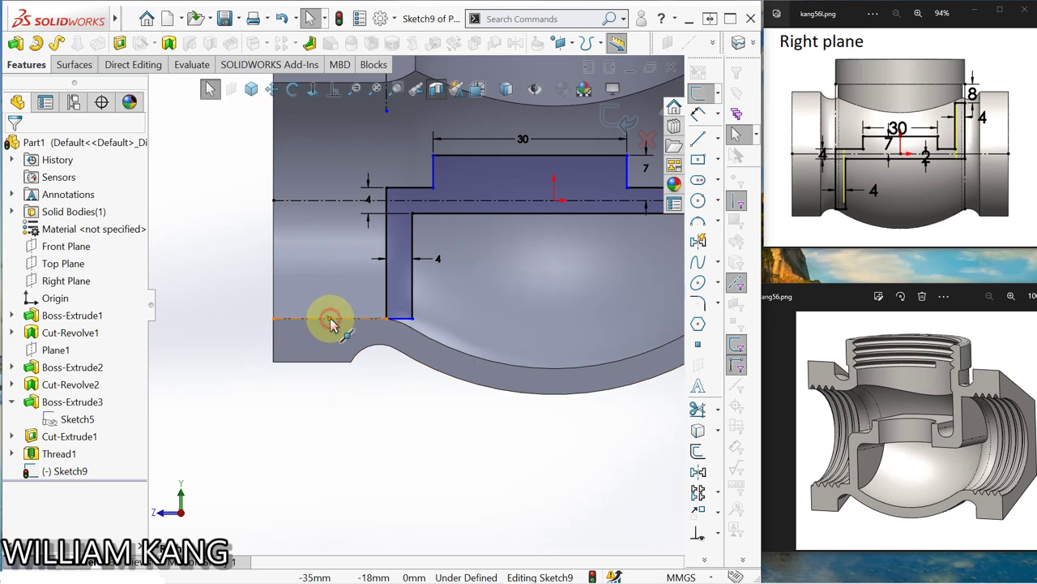
- Make the centerline Collinear with the slot's 4 mm bottom line
left_click(330, 317)
left_click(365, 269)
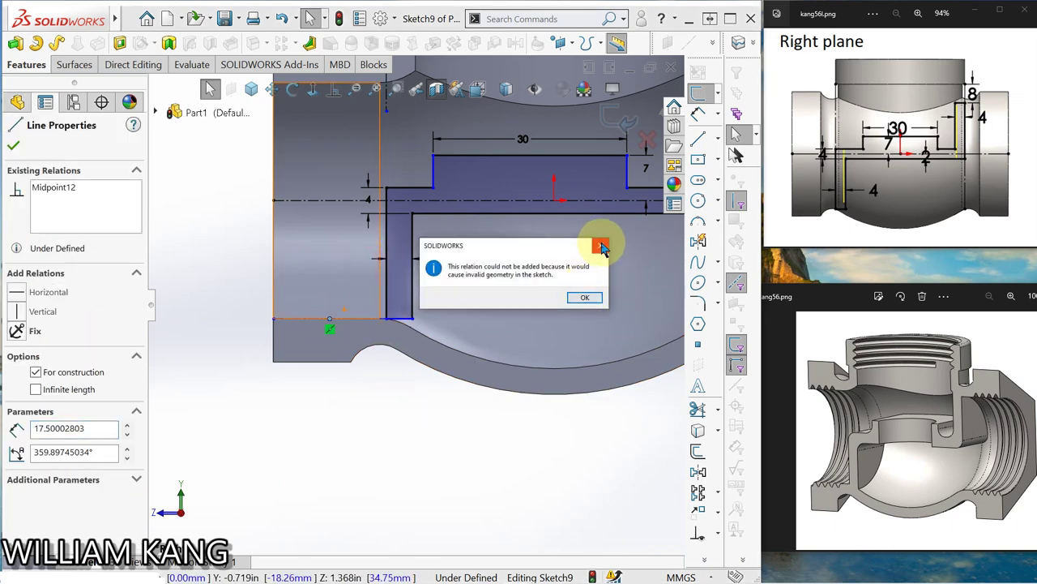
left_click(601, 245)
left_click(341, 466)
scroll(405, 321, "down", 2)
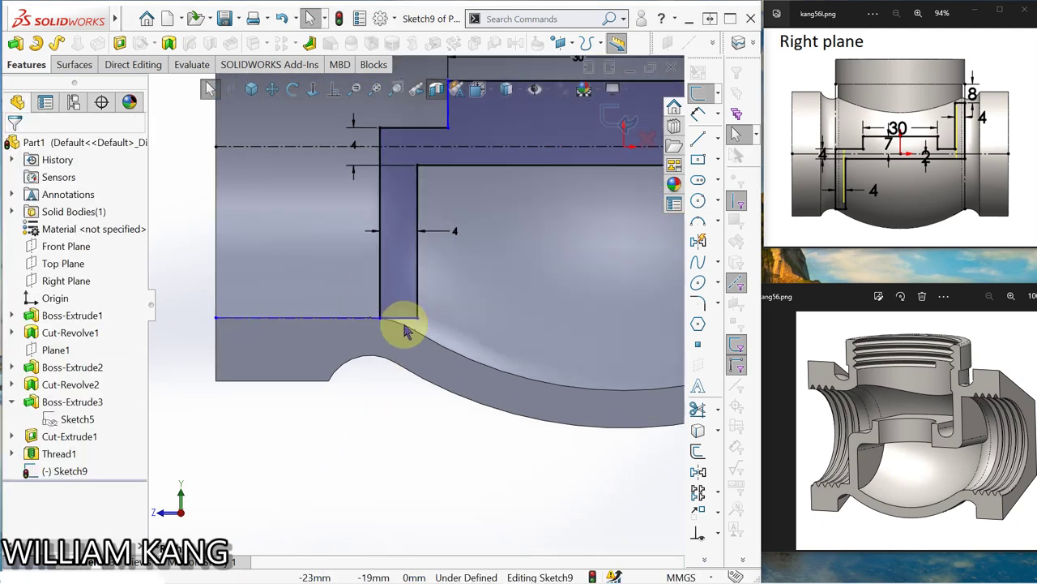
scroll(421, 365, "down", 2)
scroll(384, 316, "down", 2)
scroll(381, 315, "up", 2)
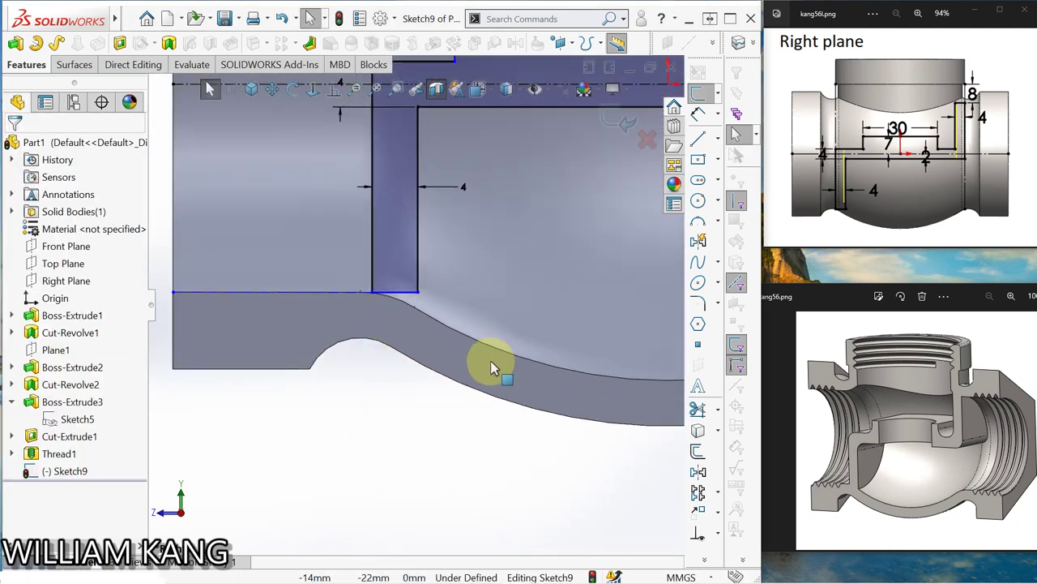
left_click(402, 293)
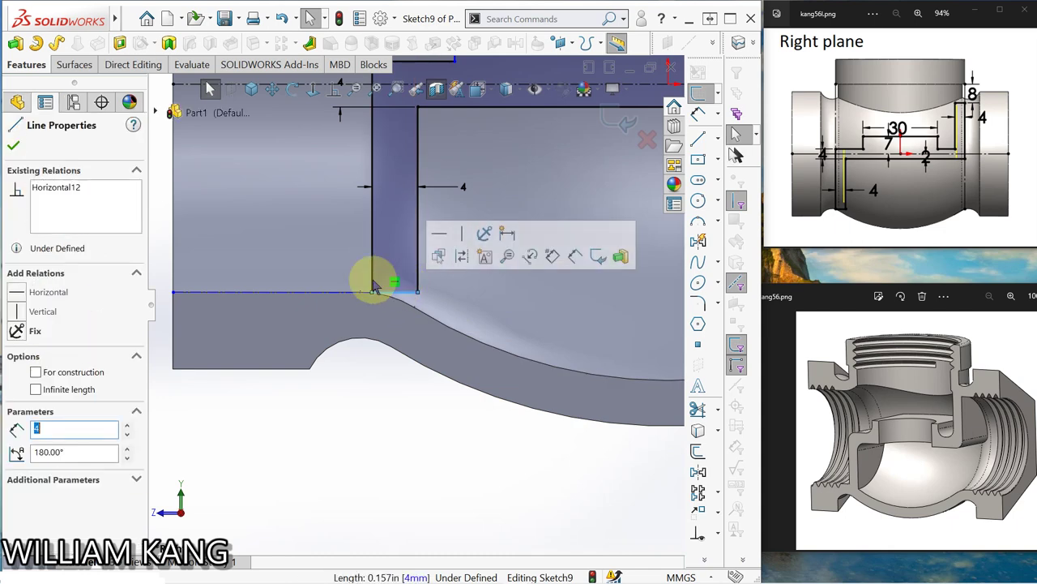
left_click(316, 294, "ctrl")
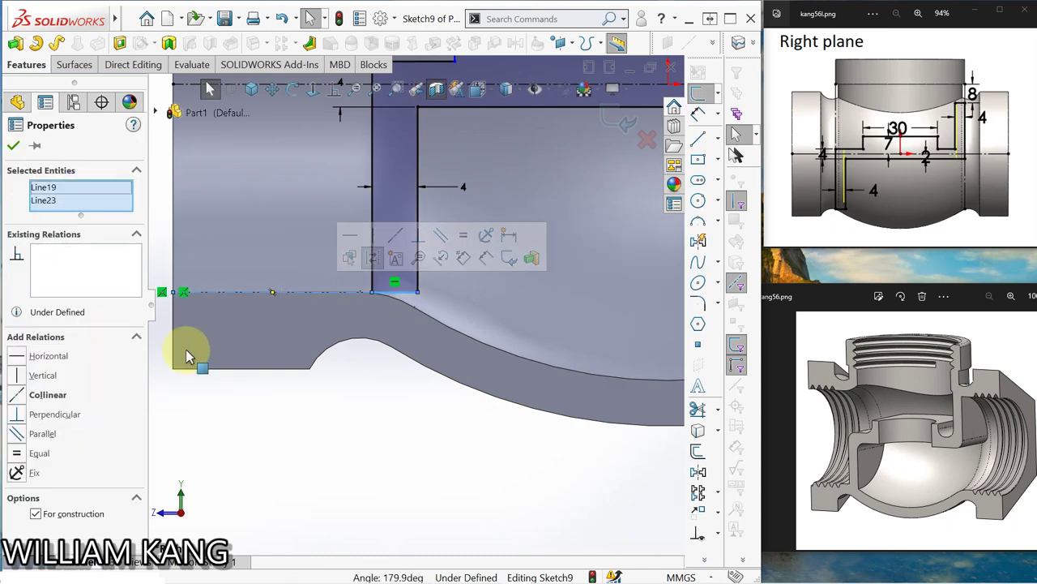
left_click(16, 397)
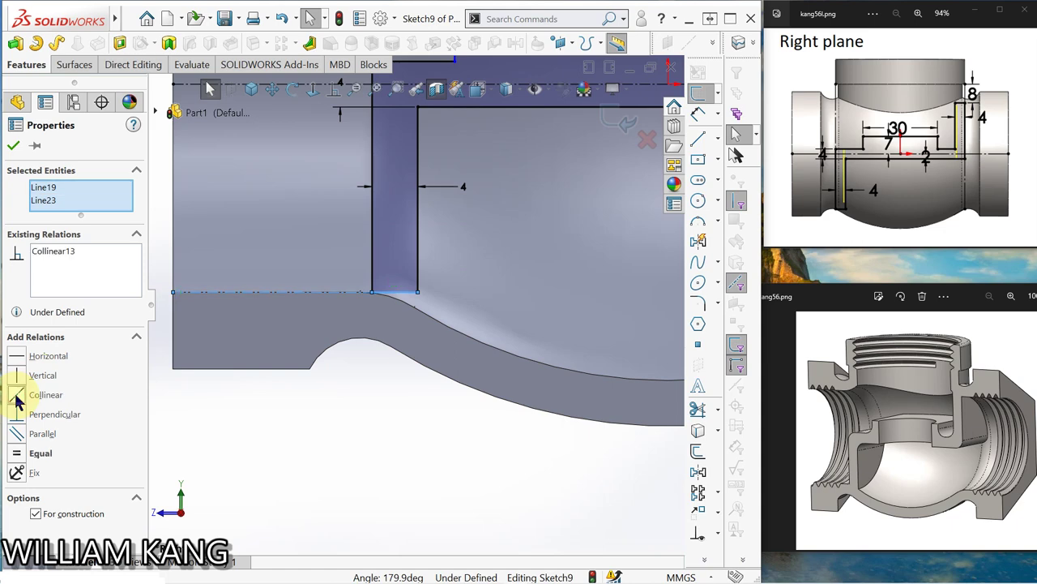
left_click(14, 146)
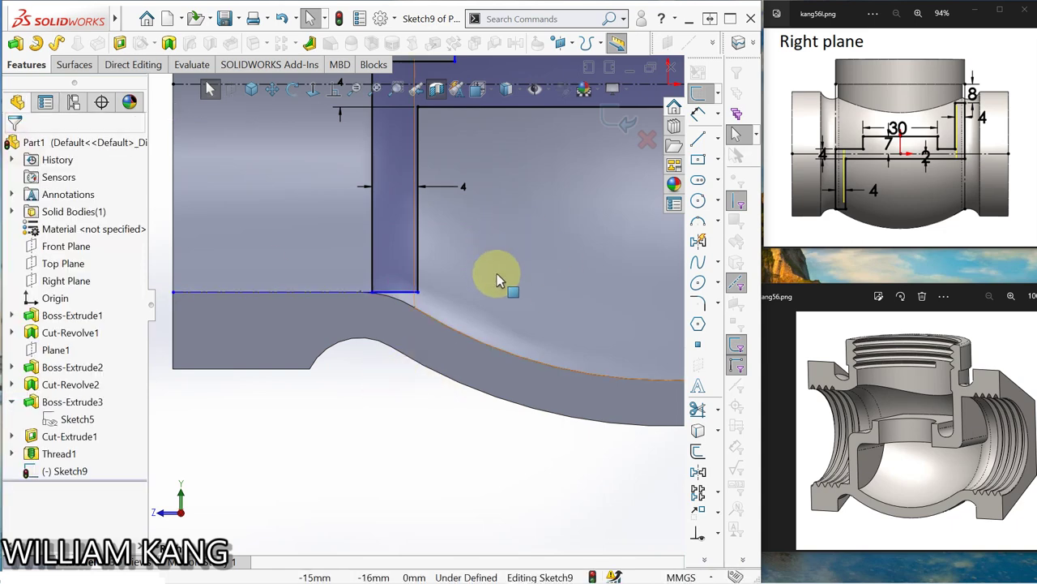
- Dimension the short upper-left step line to 11 mm
scroll(501, 272, "up", 2)
scroll(559, 243, "up", 1)
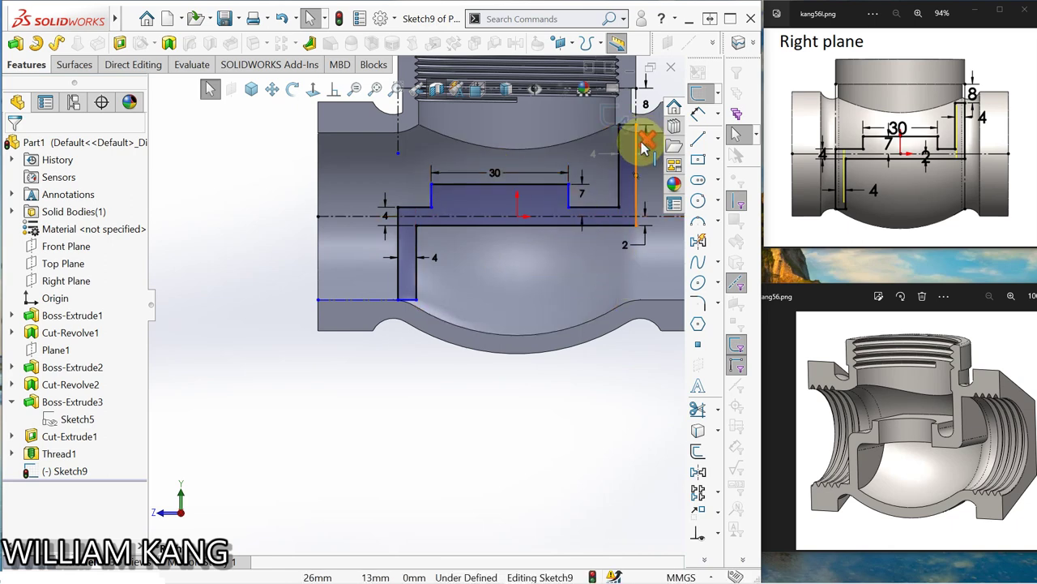
left_click(698, 116)
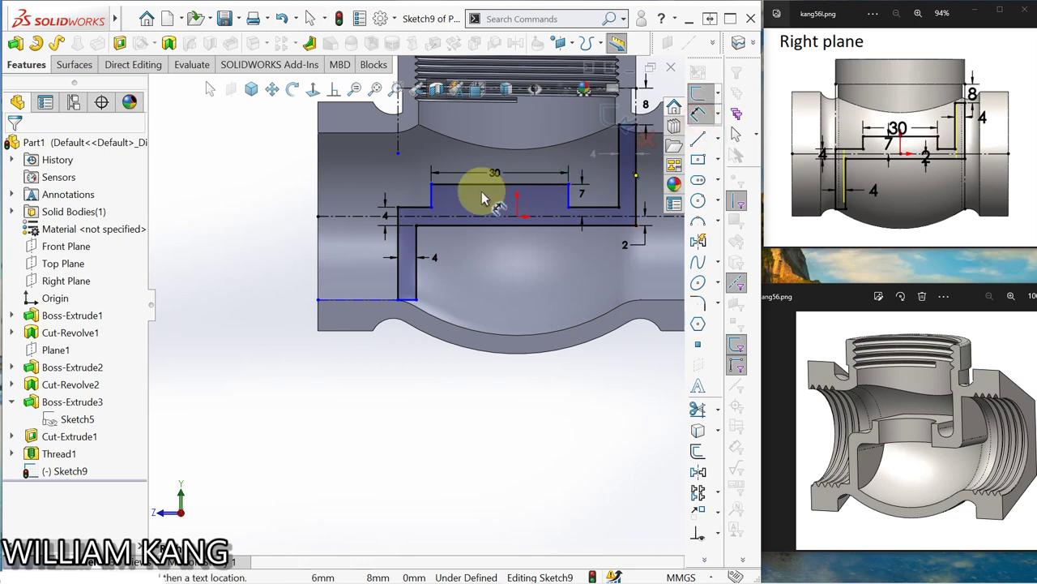
left_click(414, 197)
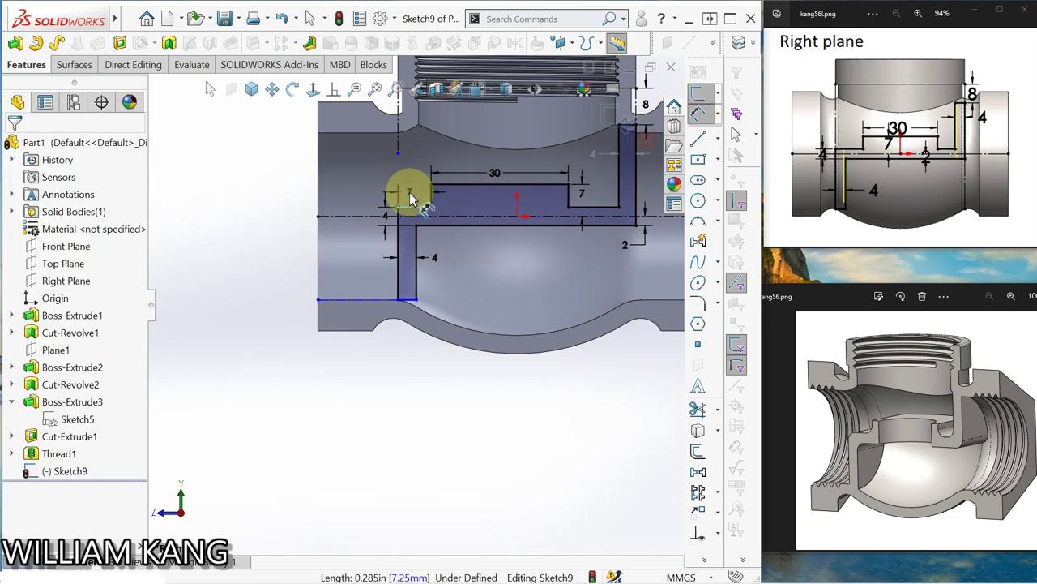
left_click(411, 199)
type("11")
key("Return")
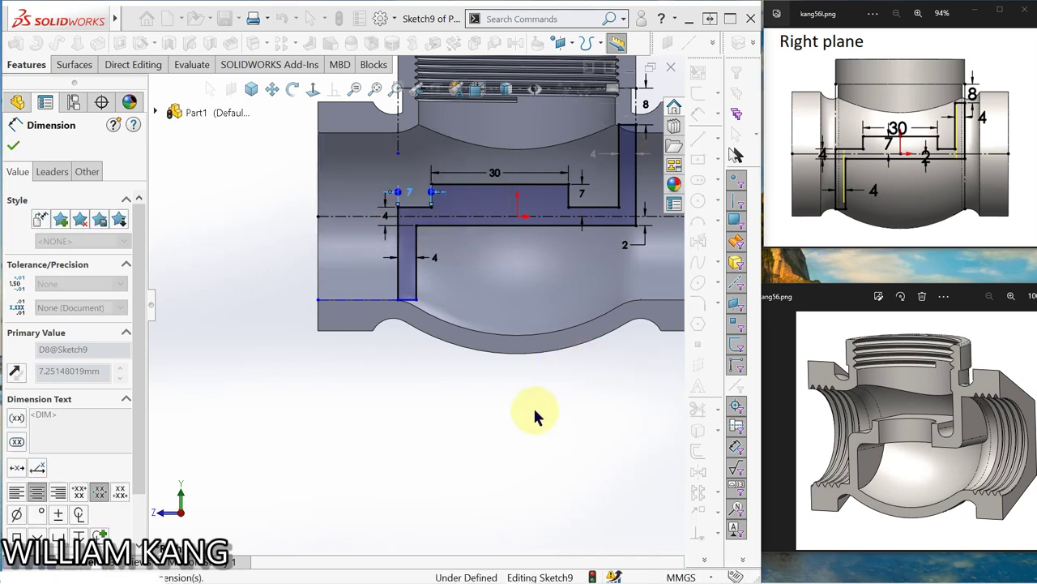
left_click(535, 418)
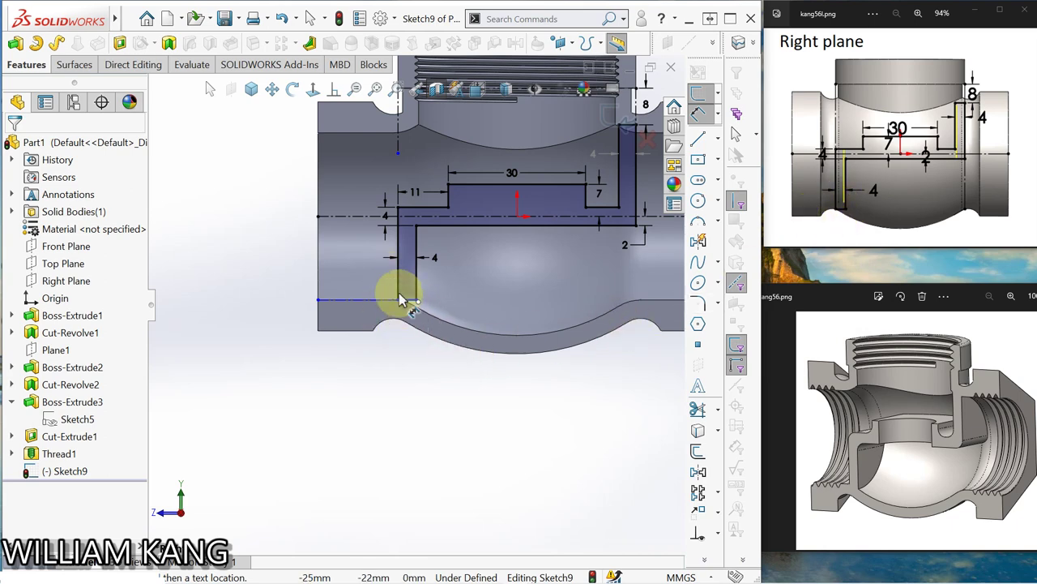
- Delete the bottom centerline and convert the chosen model face's edges into the sketch
left_click(350, 303)
key("Delete")
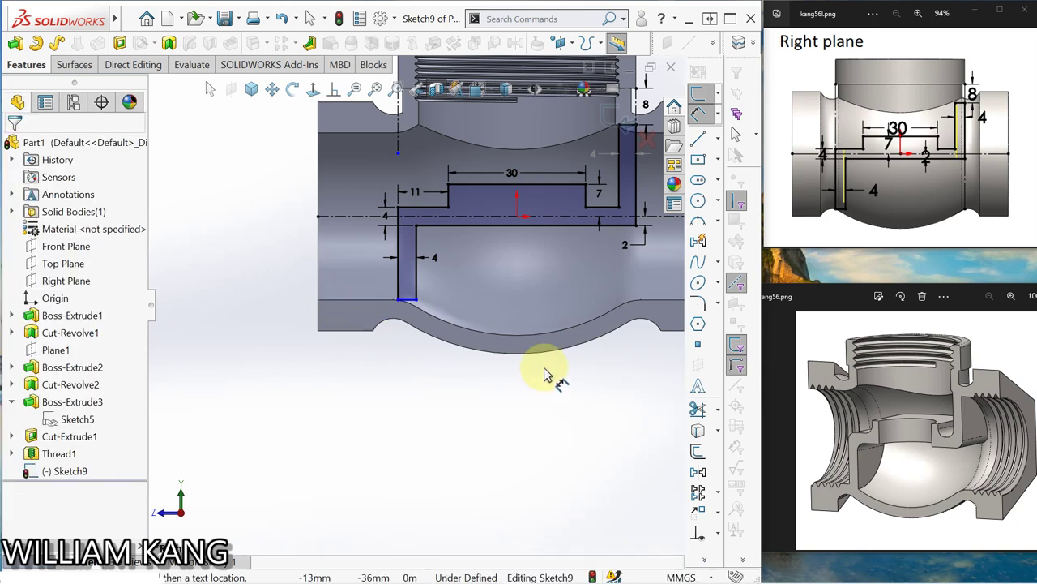
left_click(699, 436)
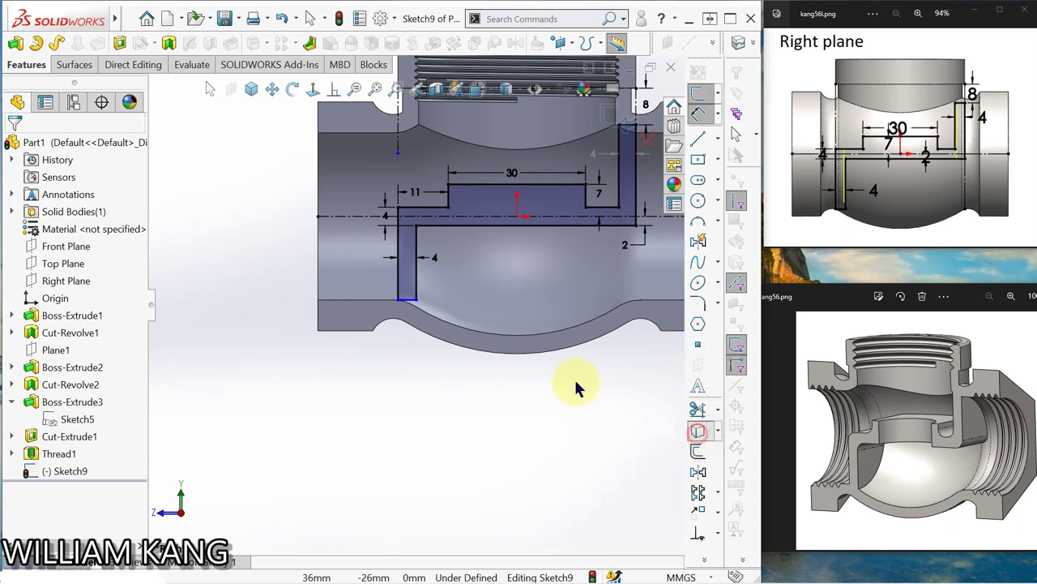
left_click(392, 321)
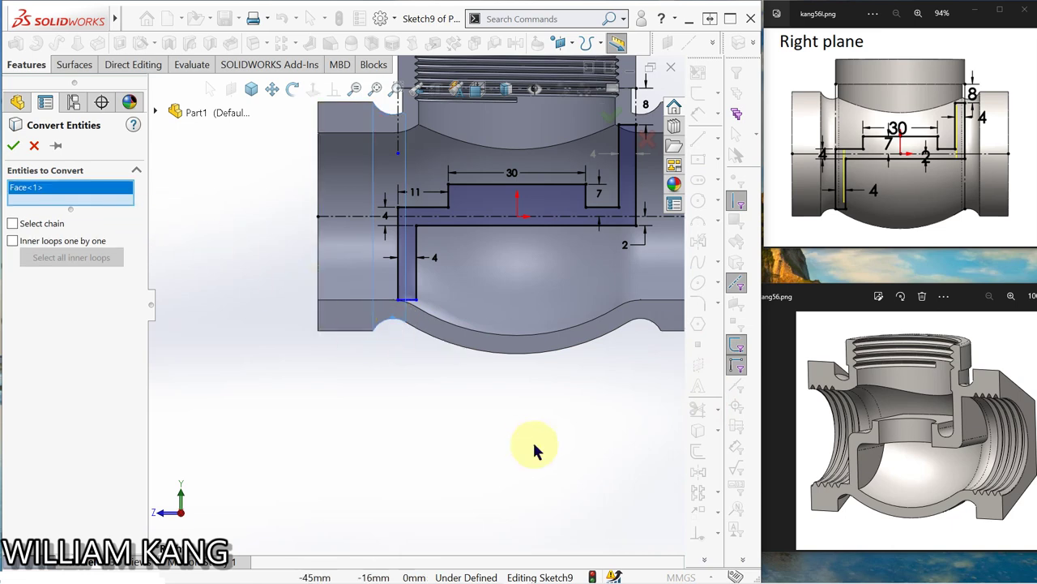
right_click(411, 365)
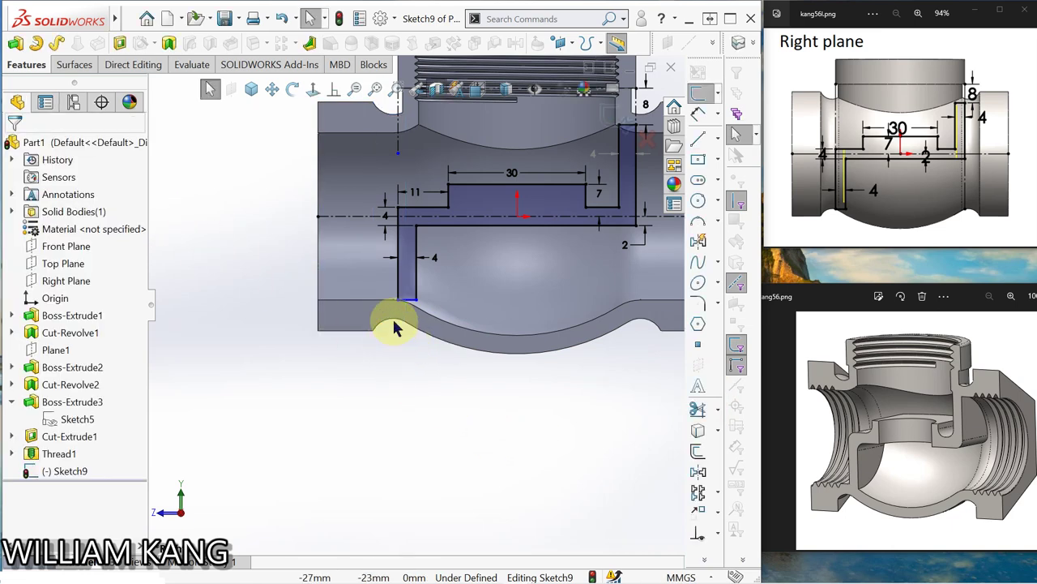
left_click(393, 324)
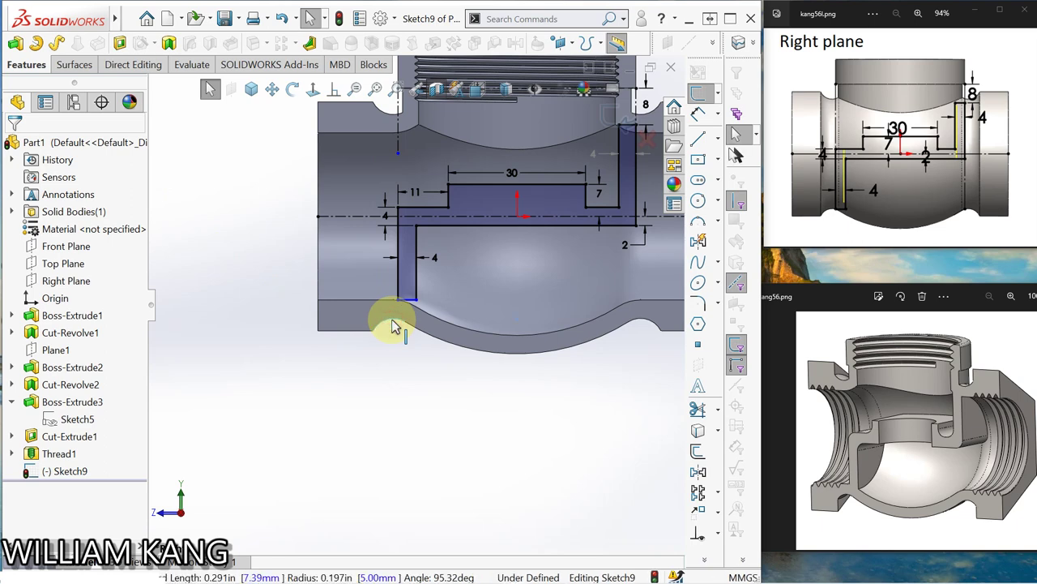
- Project the bottom arc edge and extend the slot's left line down to it
left_click(699, 429)
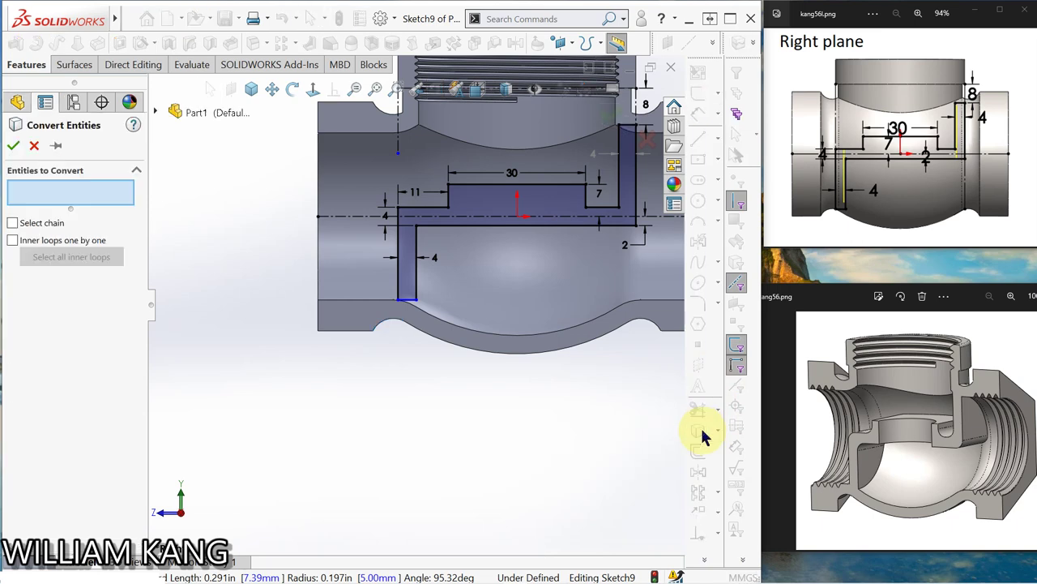
left_click(427, 338)
key("Return")
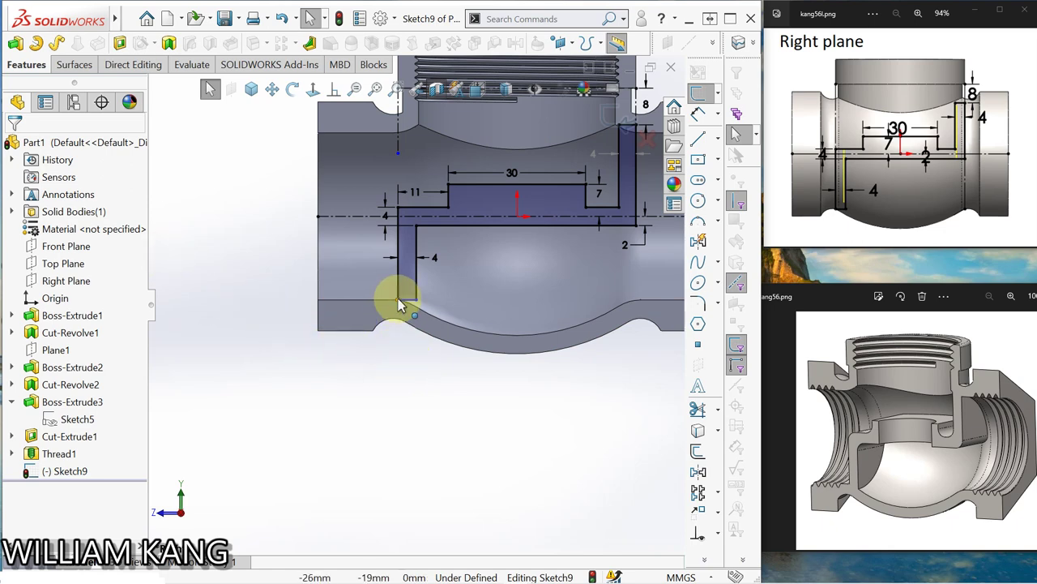
left_click_drag(399, 300, 399, 324)
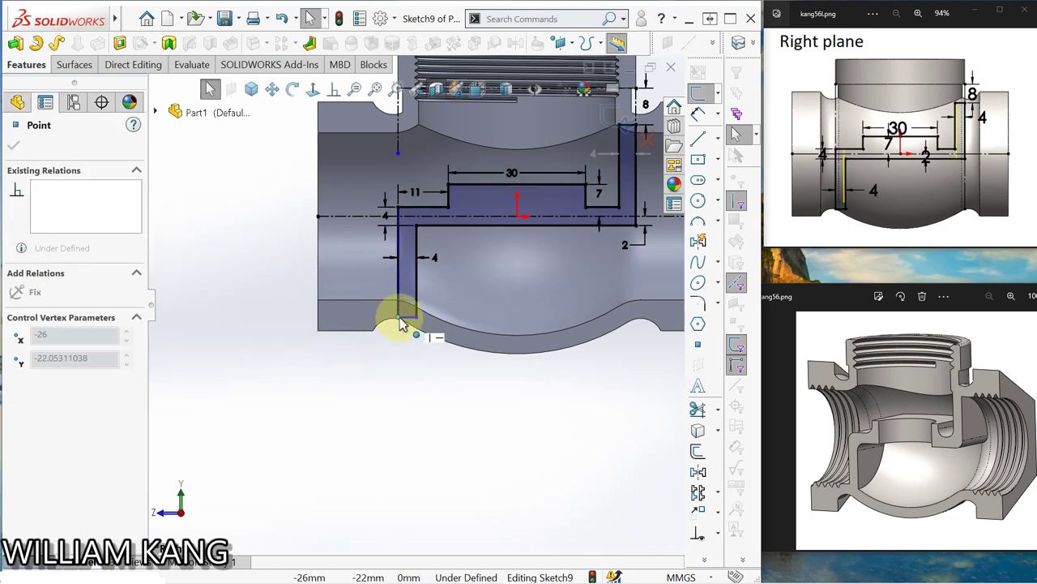
left_click(402, 382)
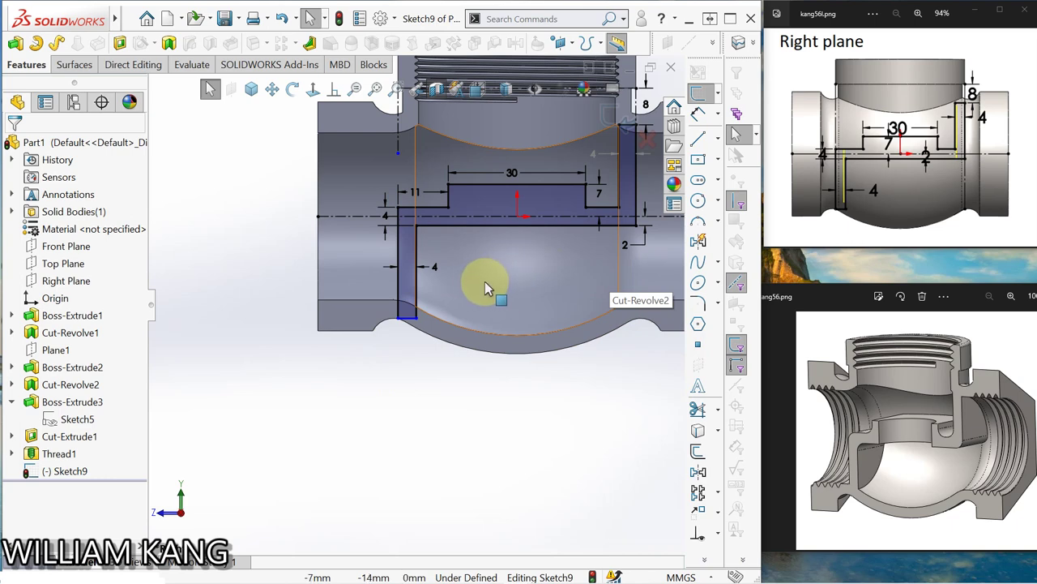
key("z")
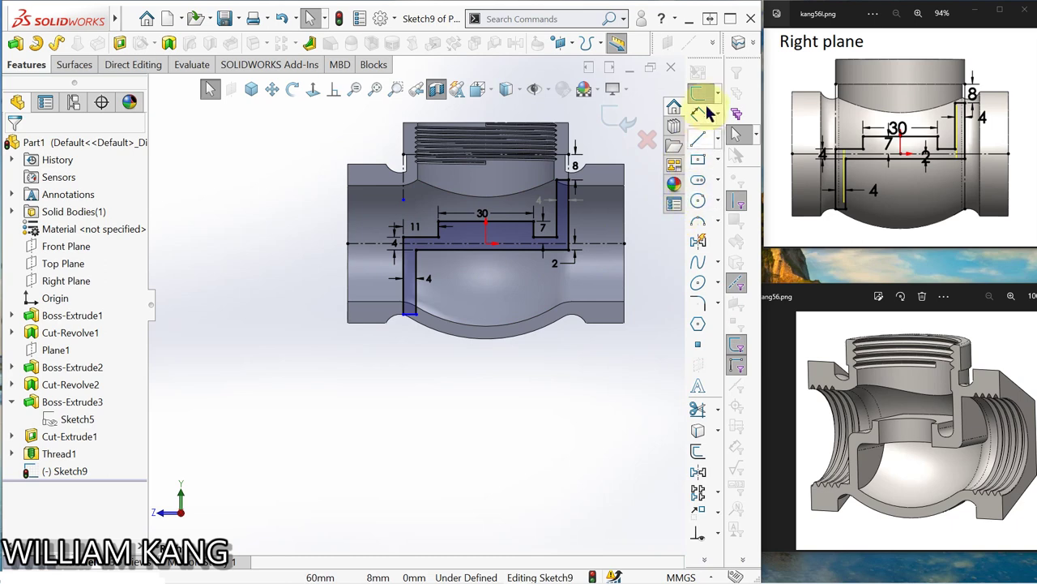
- Dimension the left vertical line to 23 mm, then orbit to an angled view
left_click(702, 116)
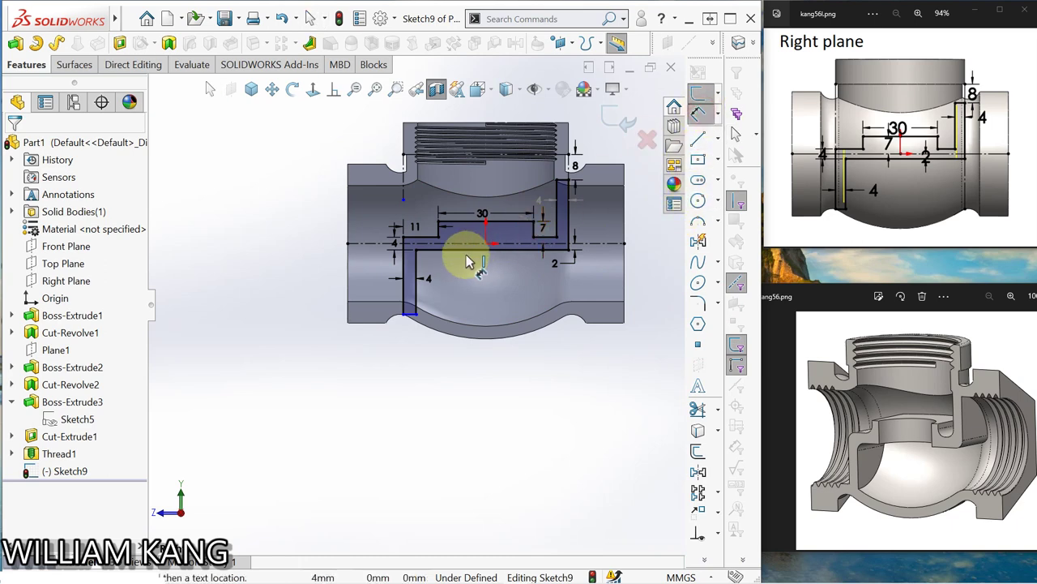
left_click(405, 272)
left_click(381, 265)
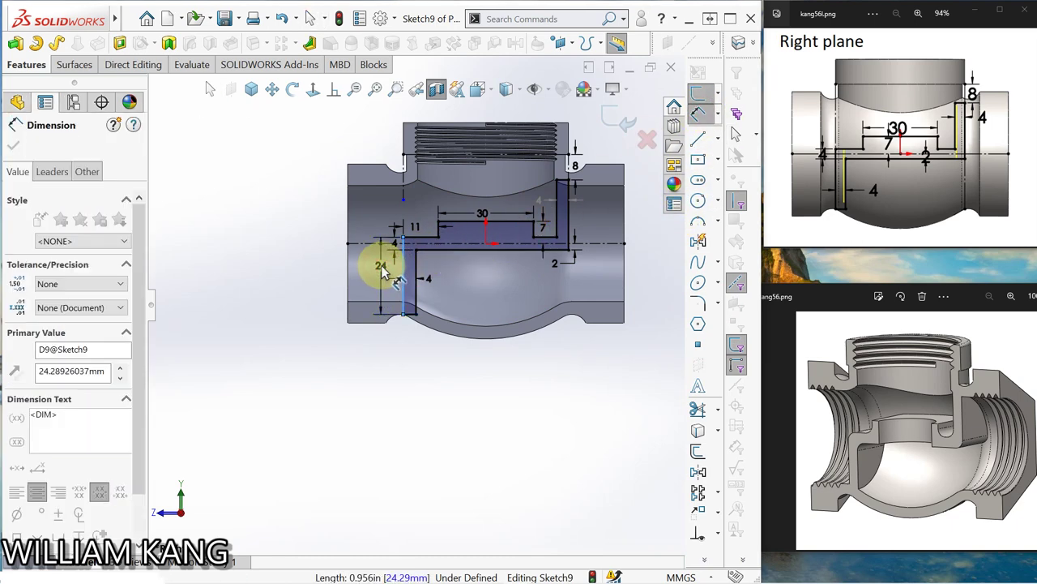
type("23")
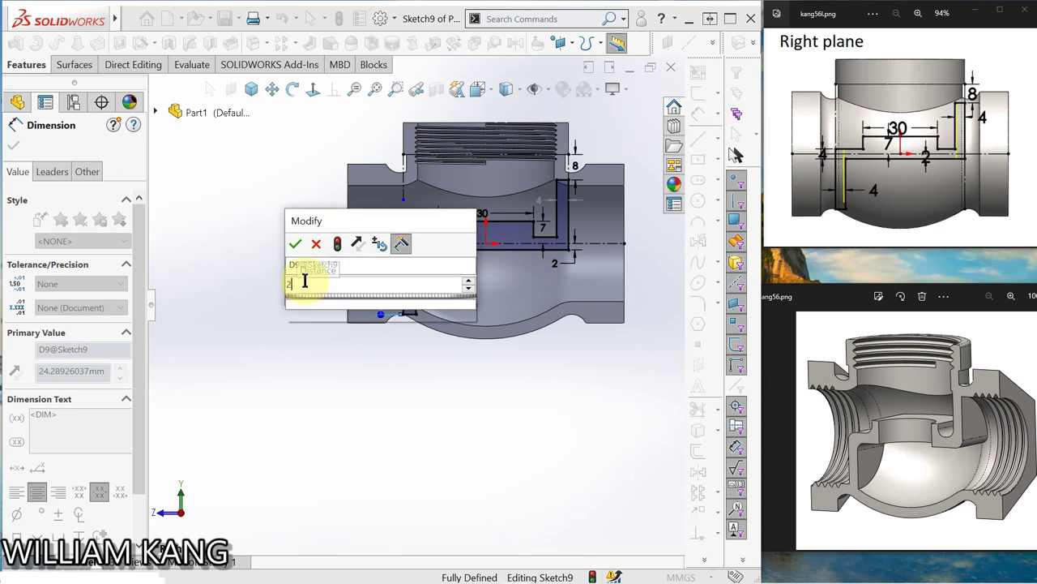
key("Return")
key("Escape")
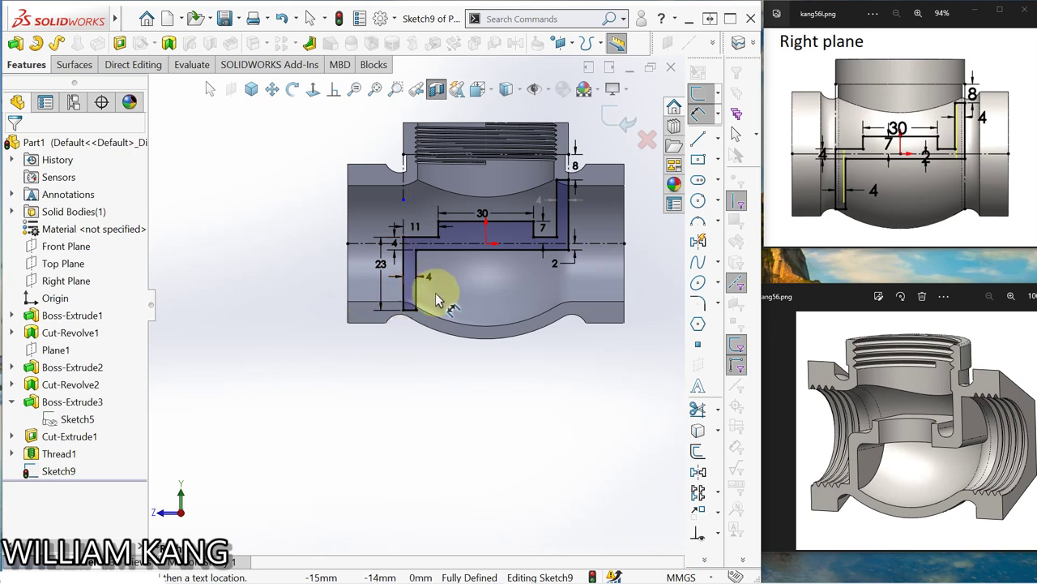
mouse_move(463, 301)
middle_mouse_down()
mouse_move(505, 317)
mouse_move(440, 297)
mouse_move(447, 273)
mouse_move(426, 273)
mouse_move(424, 319)
mouse_move(440, 335)
mouse_move(416, 325)
mouse_move(429, 332)
middle_mouse_up()
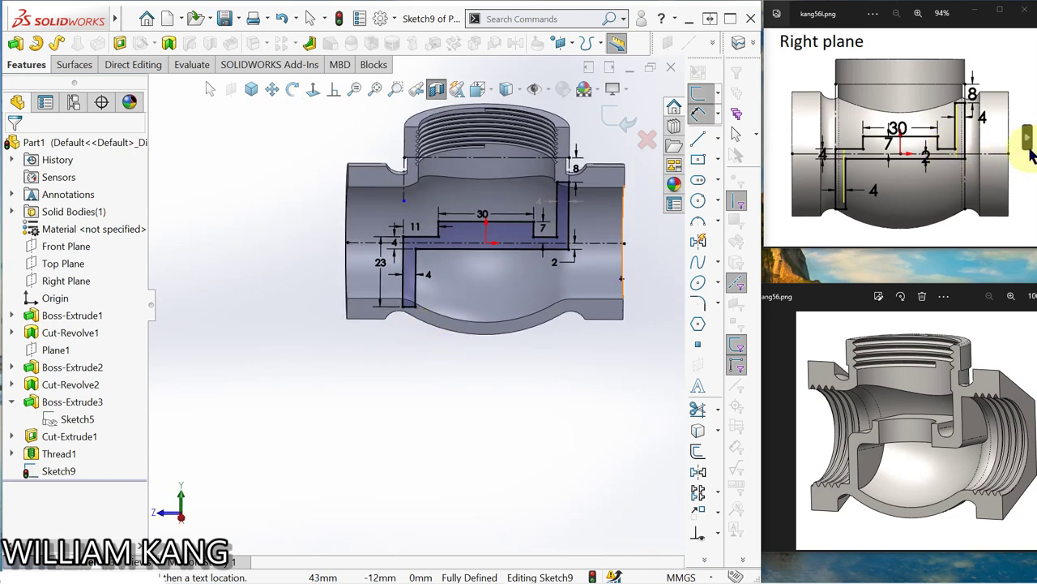
left_click(1028, 143)
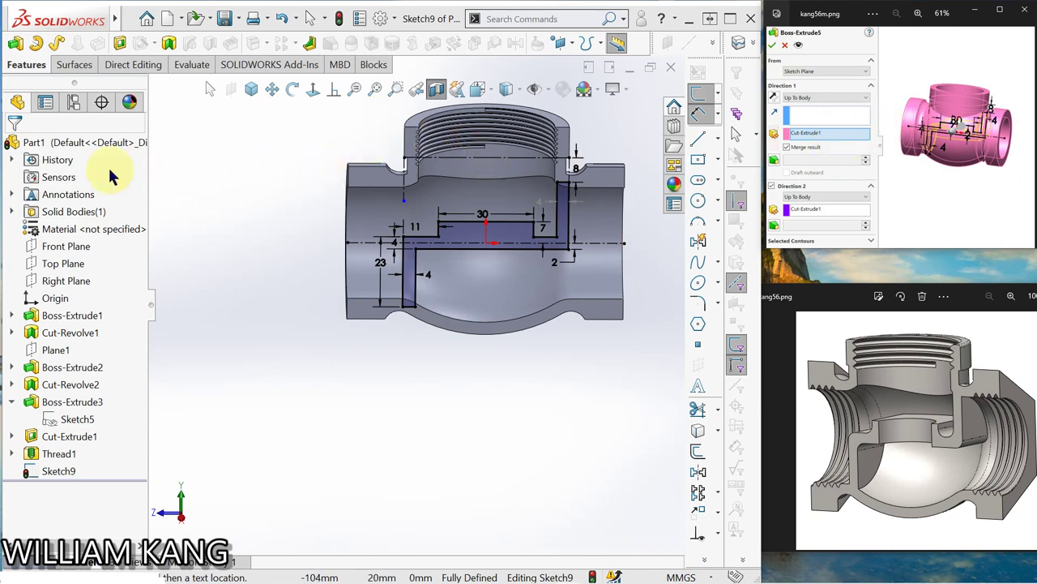
left_click(16, 43)
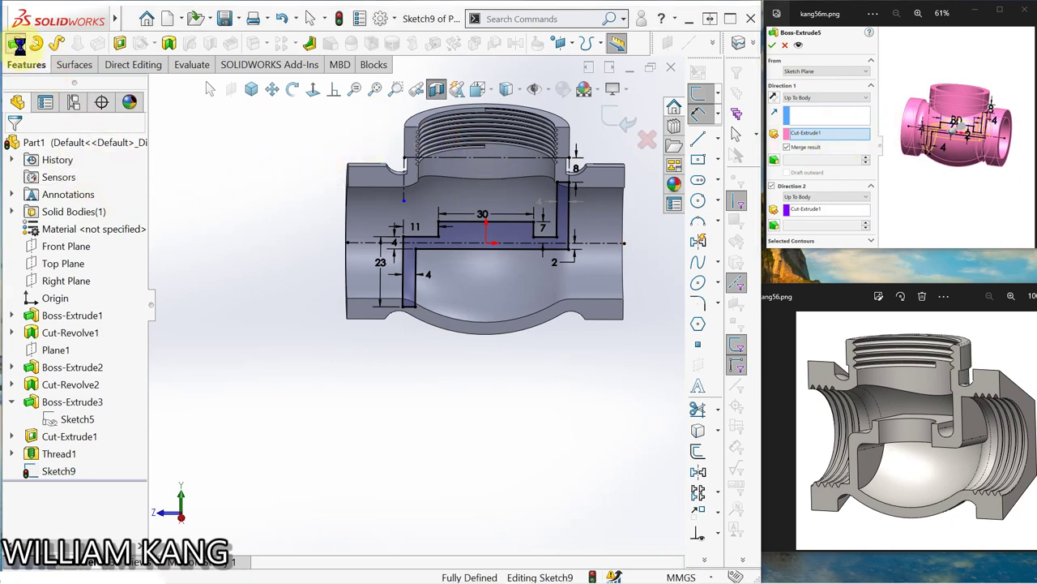
mouse_move(370, 289)
middle_mouse_down()
mouse_move(354, 312)
mouse_move(370, 336)
mouse_move(332, 278)
mouse_move(405, 342)
mouse_move(390, 347)
middle_mouse_up()
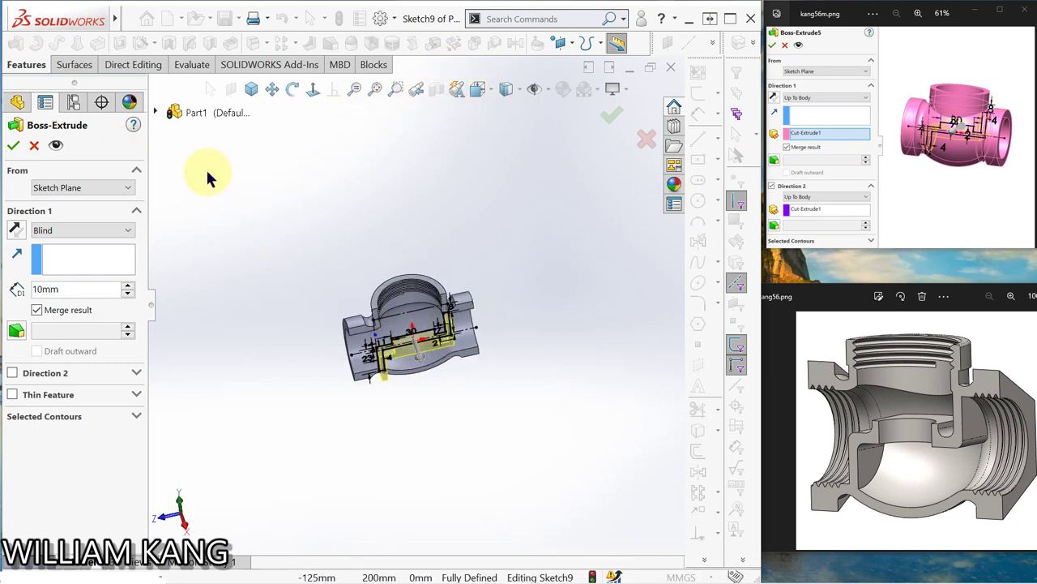
left_click(128, 233)
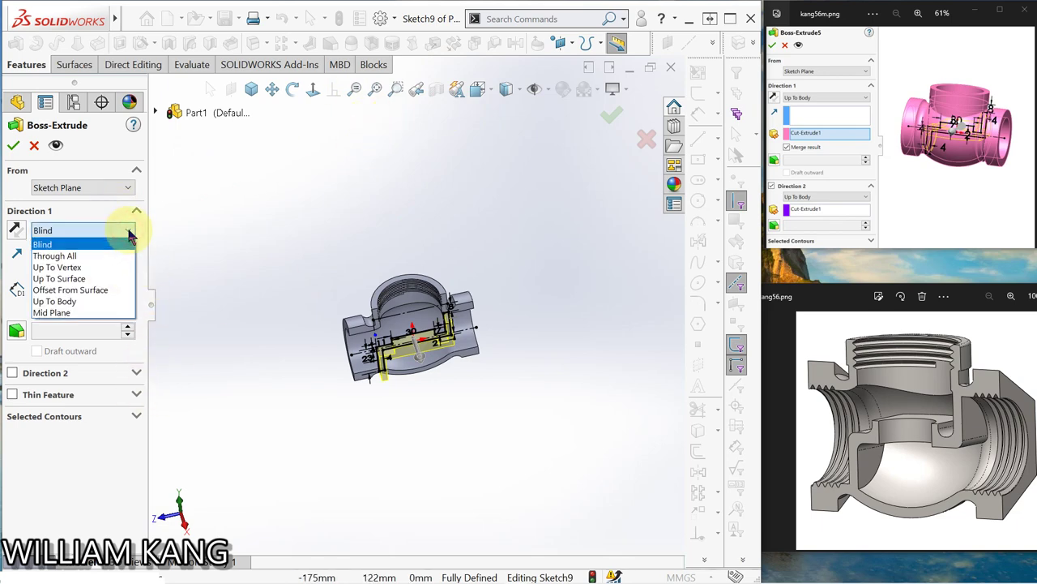
left_click(104, 300)
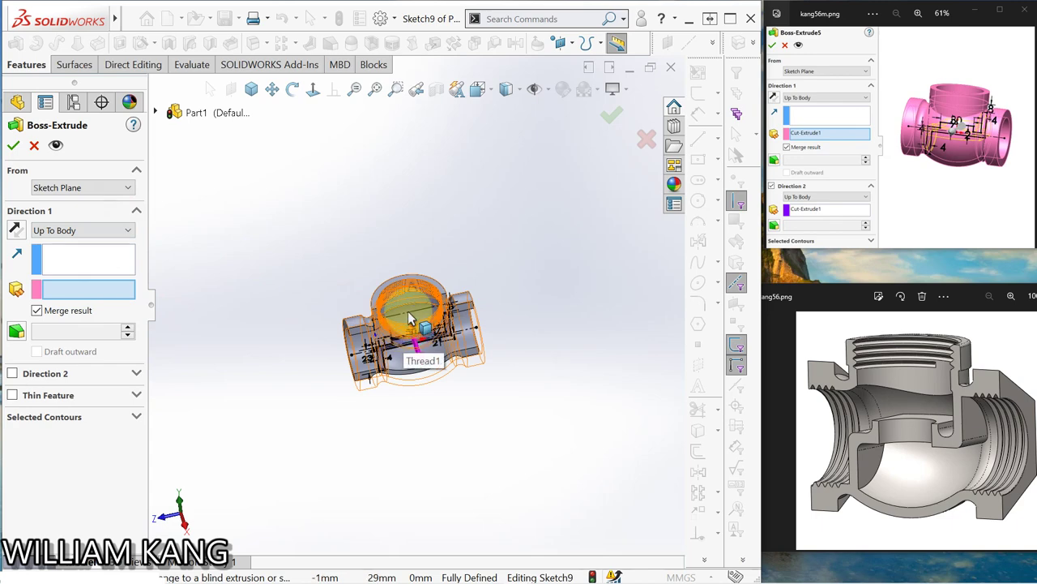
left_click(382, 360)
middle_click_drag(382, 360, 475, 405)
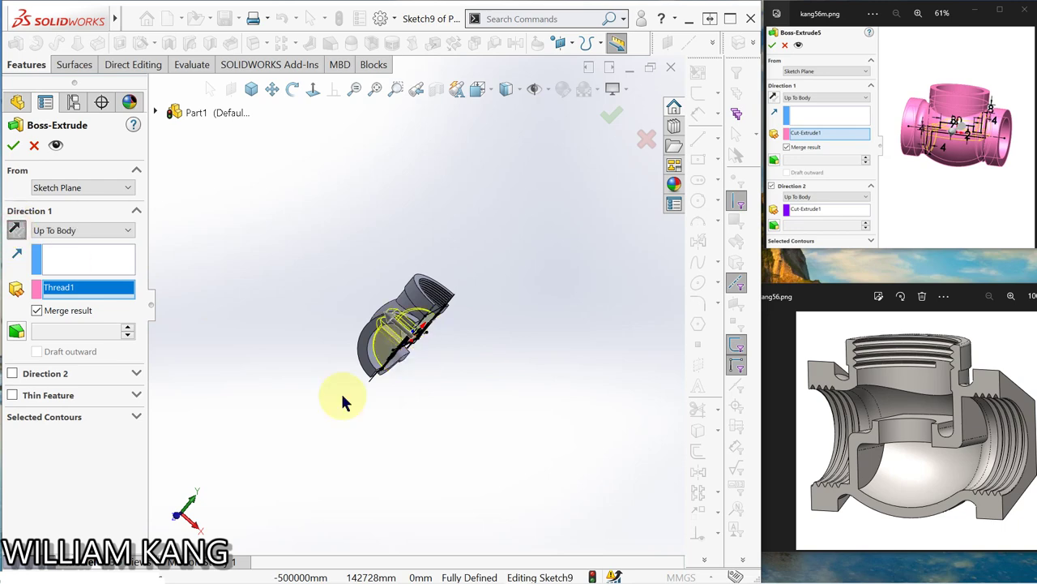
mouse_move(343, 400)
middle_mouse_down()
mouse_move(220, 324)
mouse_move(195, 430)
mouse_move(258, 338)
mouse_move(382, 387)
mouse_move(269, 375)
mouse_move(269, 395)
mouse_move(254, 378)
middle_mouse_up()
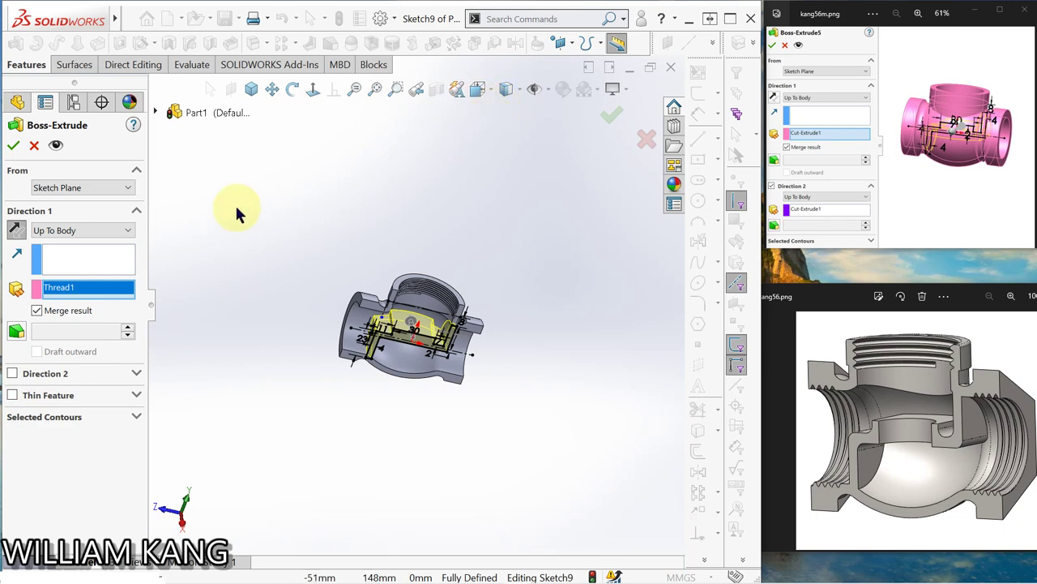
left_click(13, 374)
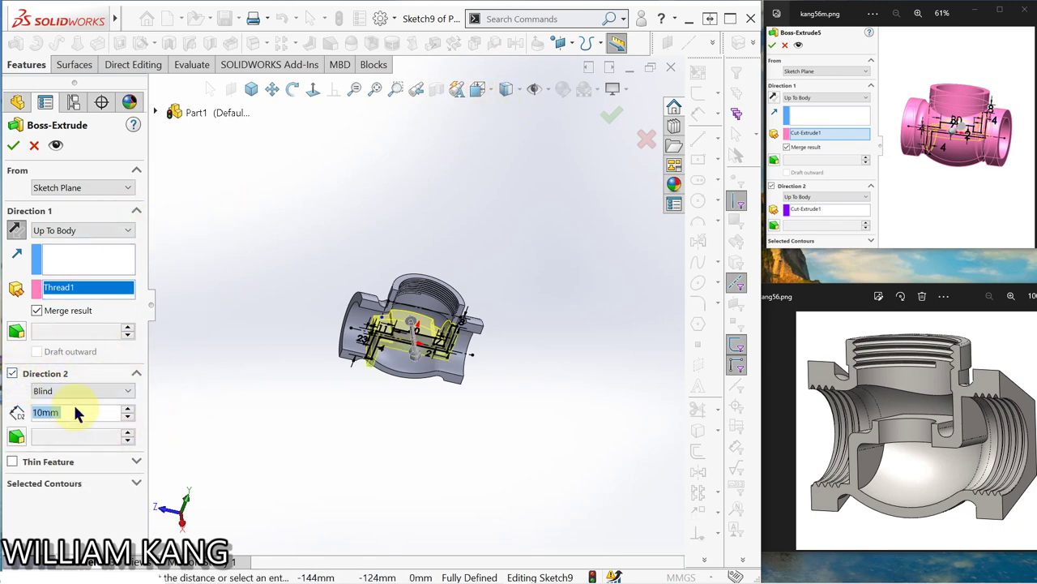
left_click(131, 393)
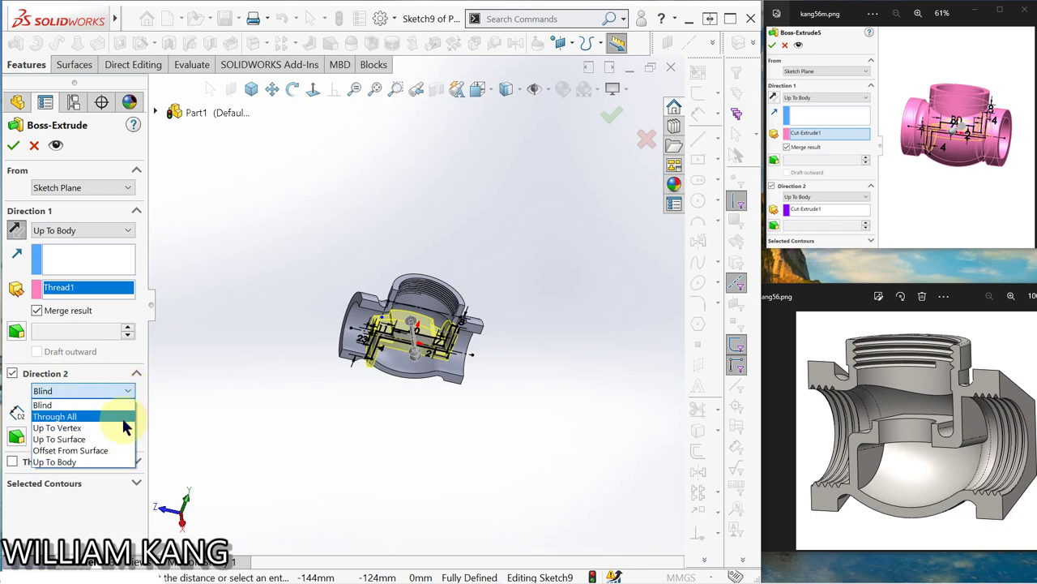
left_click(114, 462)
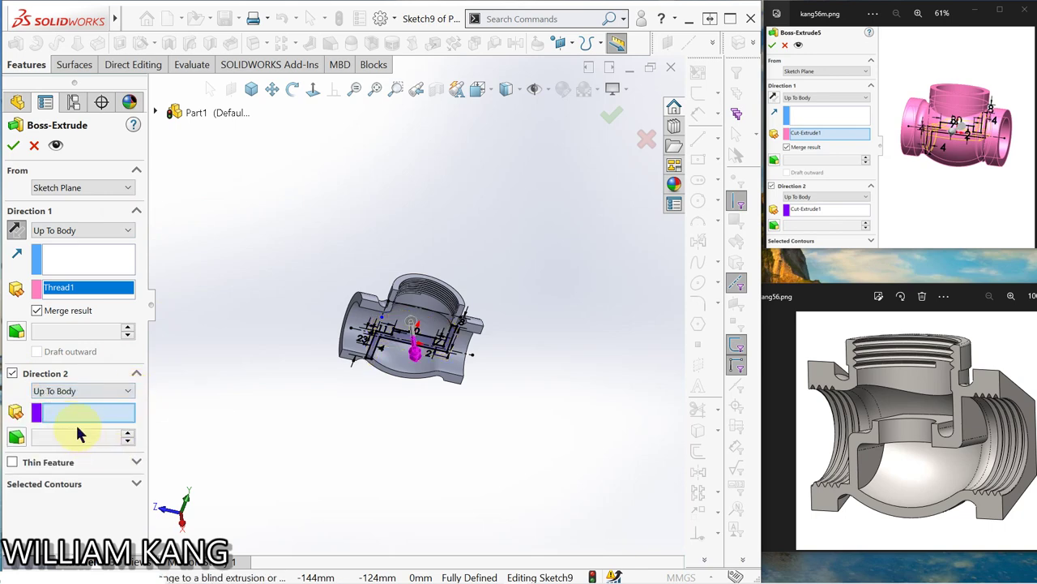
middle_click_drag(344, 422, 359, 347)
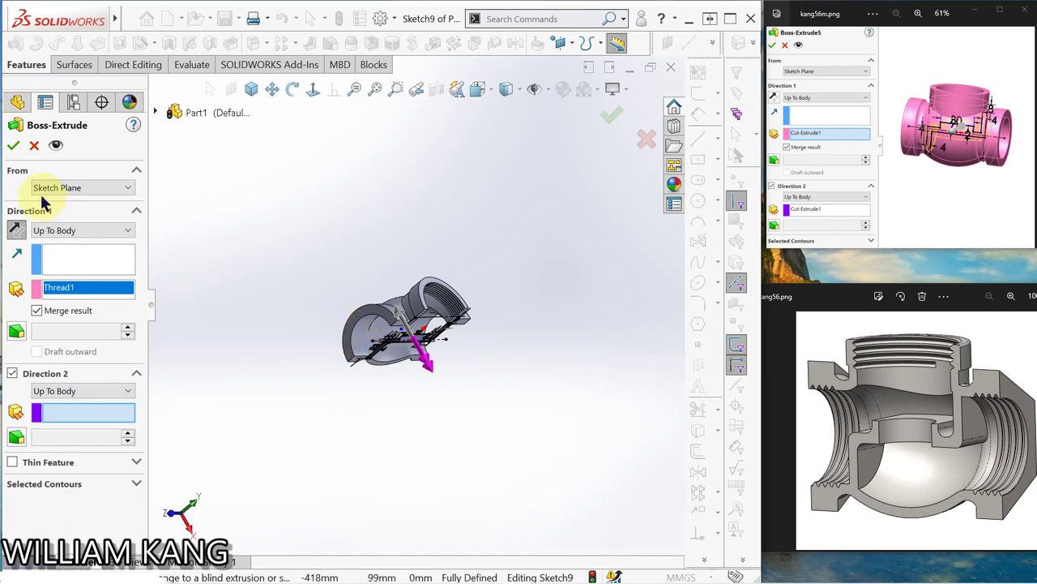
left_click(13, 146)
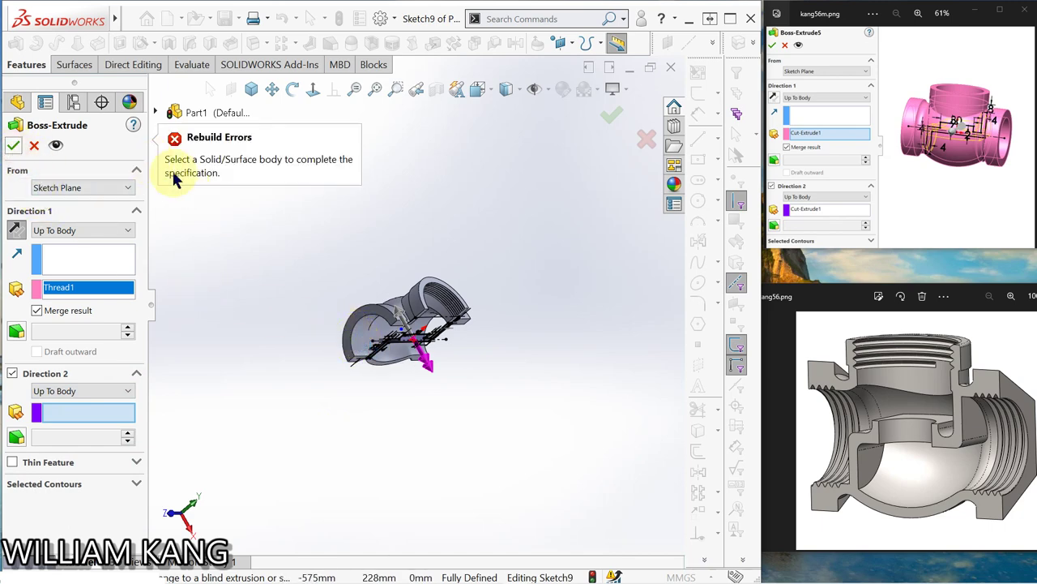
key("Escape")
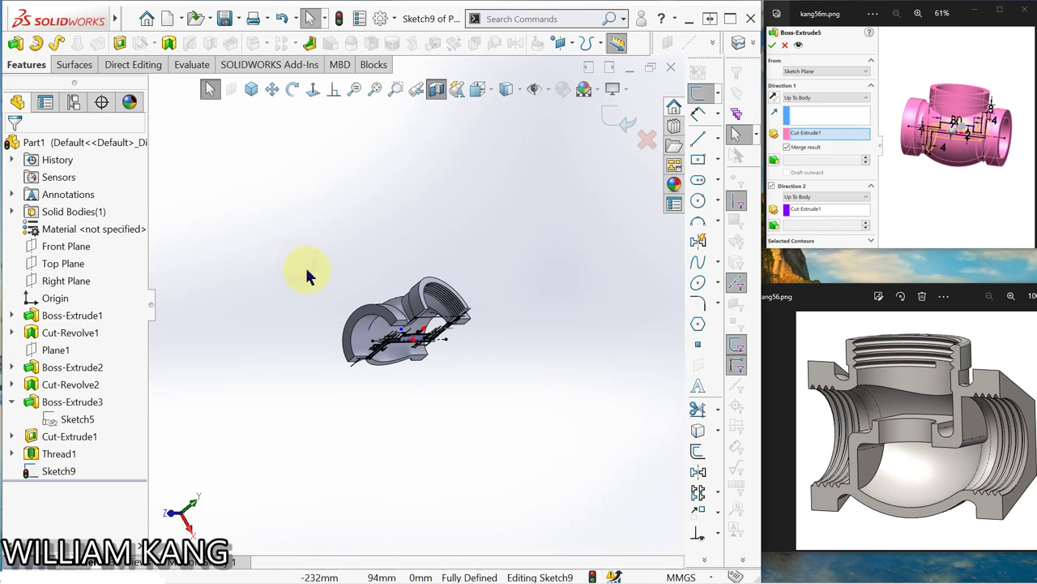
- Turn off the section view and select Sketch9 for extrusion
middle_click_drag(307, 276, 468, 81)
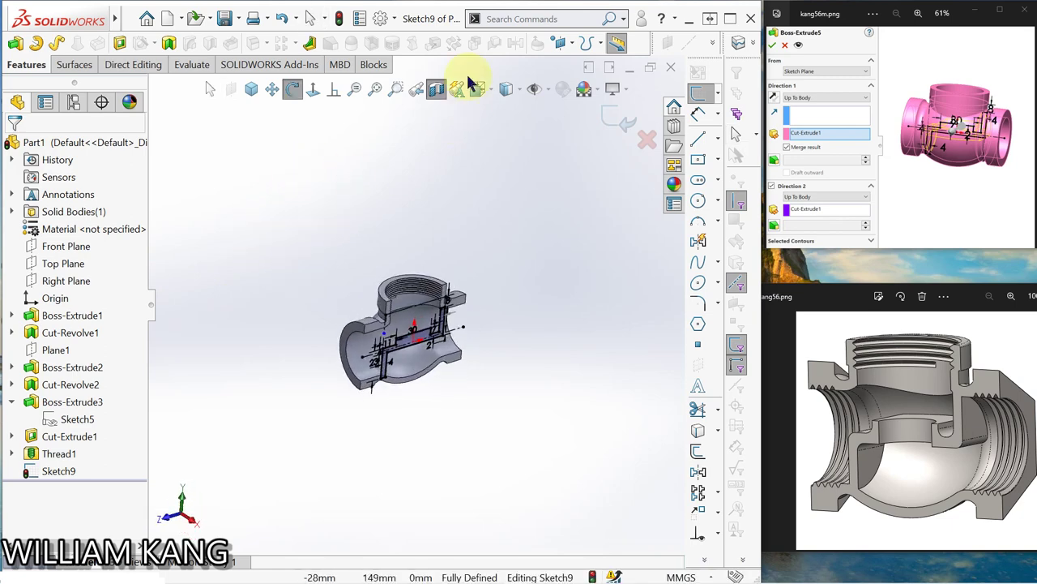
key("Escape")
left_click(438, 91)
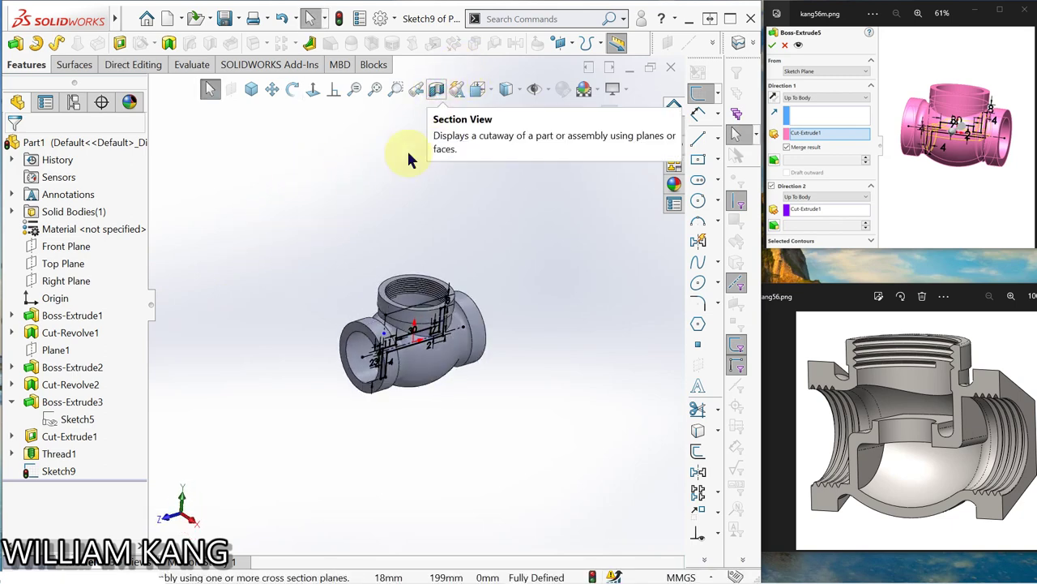
mouse_move(412, 154)
middle_mouse_down()
mouse_move(360, 163)
mouse_move(381, 208)
middle_mouse_up()
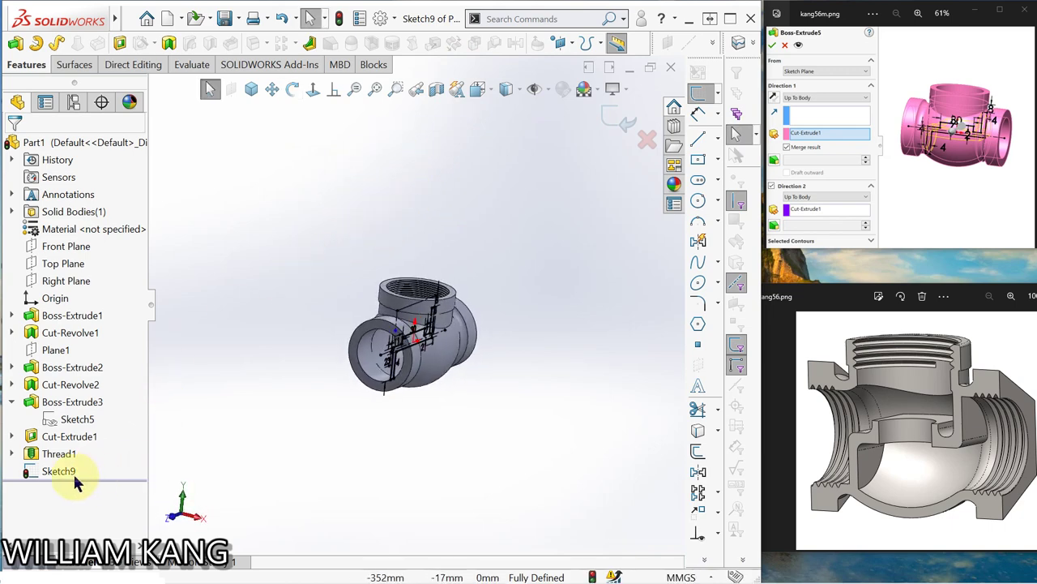
left_click(62, 471)
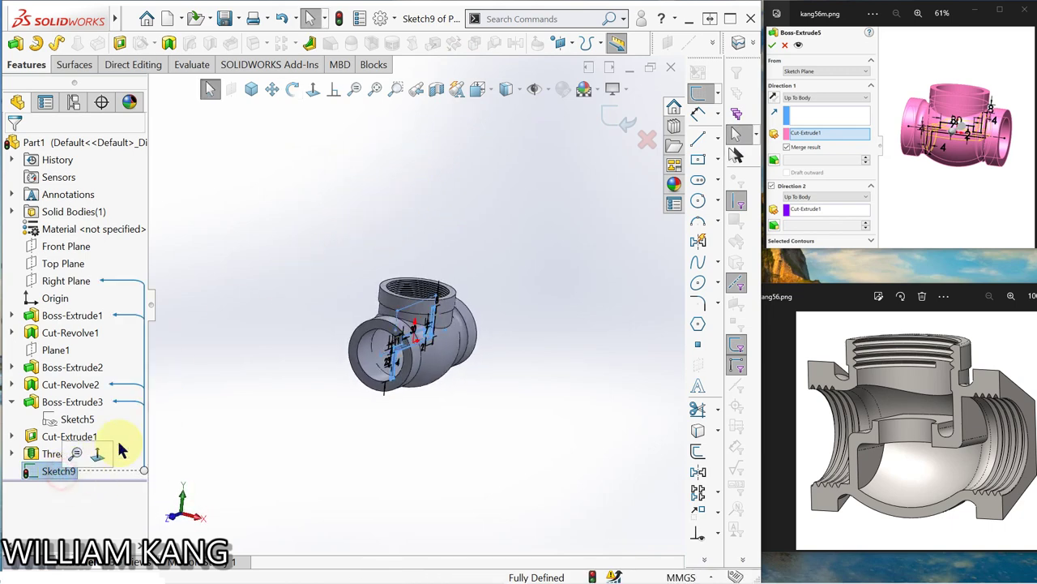
- Boss-extrude Sketch9 with Direction 1 set to Up To Body on the threaded body
left_click(17, 45)
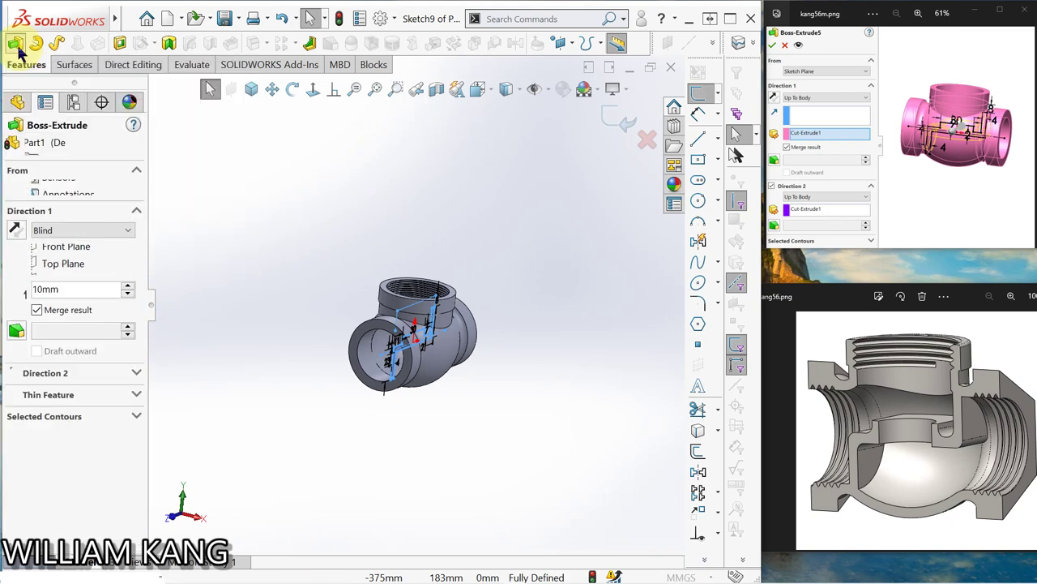
left_click(126, 234)
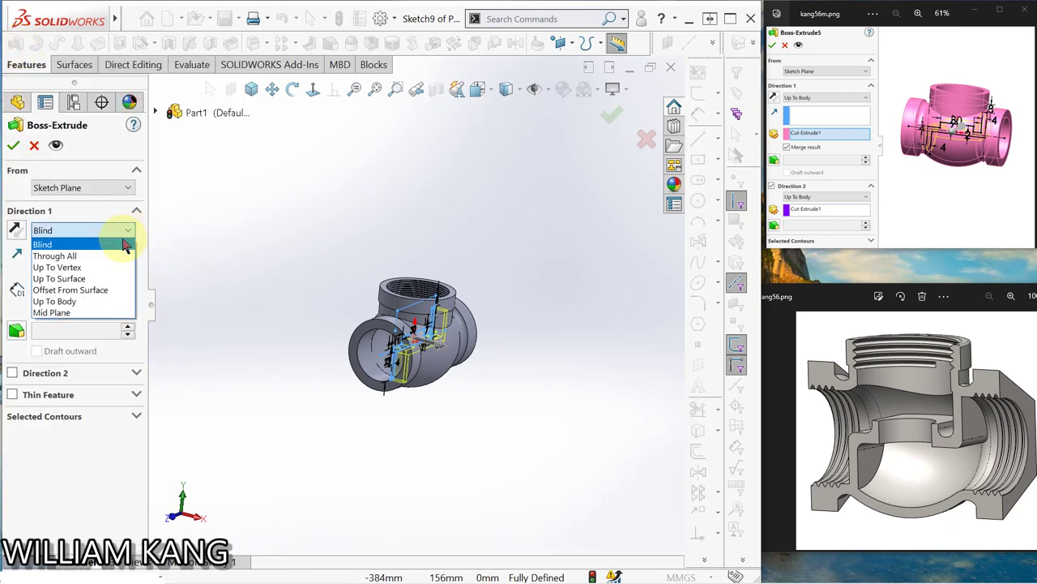
left_click(101, 307)
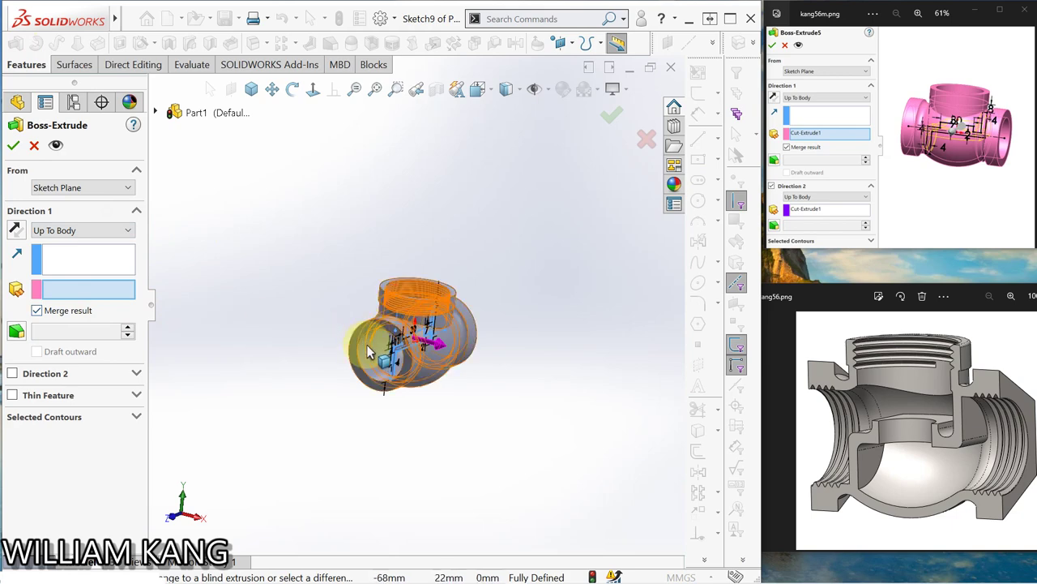
mouse_move(473, 419)
middle_mouse_down()
mouse_move(510, 428)
mouse_move(493, 400)
middle_mouse_up()
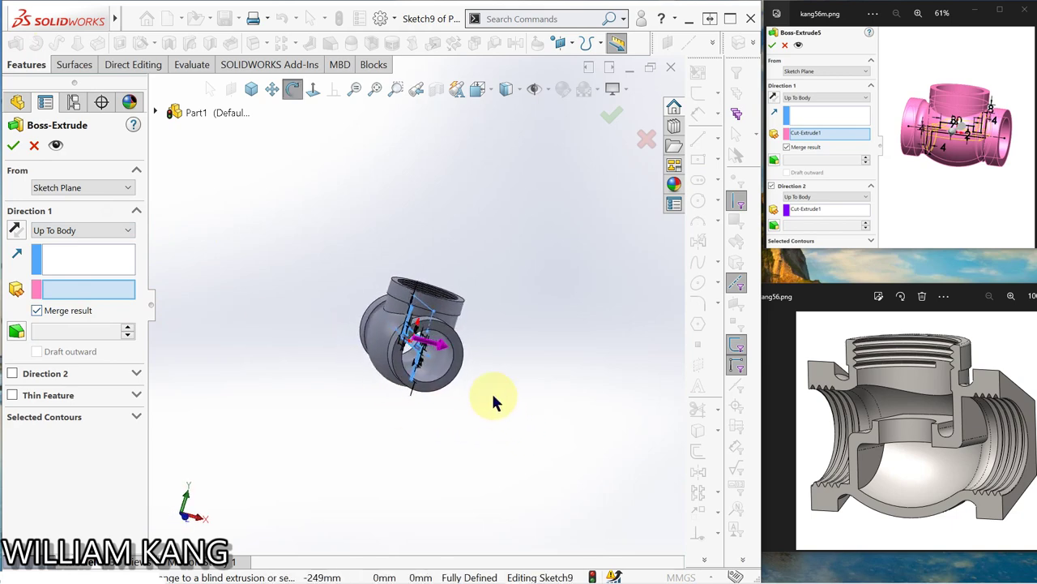
left_click(453, 369)
mouse_move(452, 370)
middle_mouse_down()
mouse_move(466, 478)
mouse_move(470, 470)
middle_mouse_up()
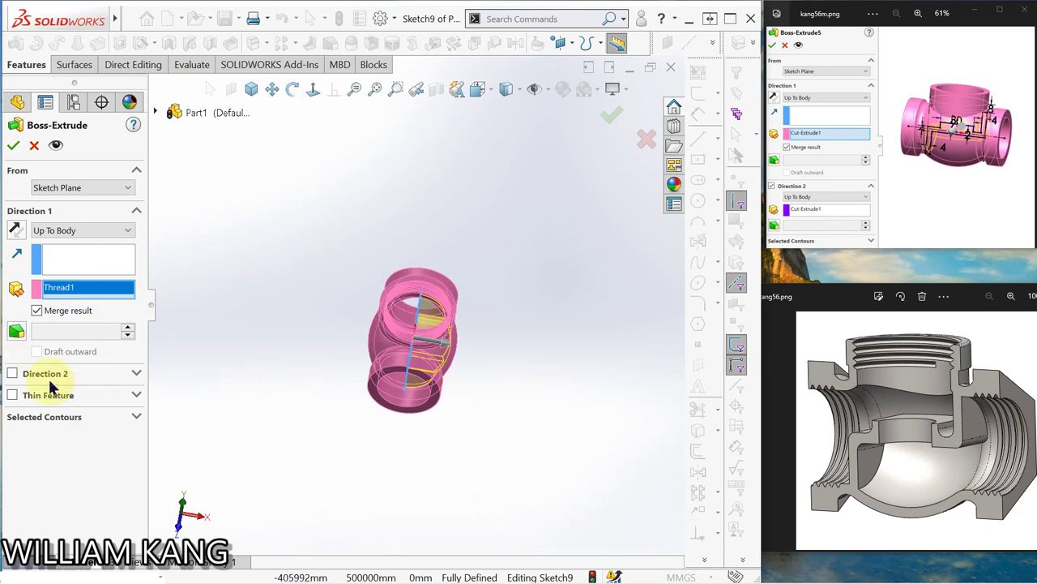
- Add Direction 2 Up To Body on the threaded body and finish Boss-Extrude4
left_click(12, 374)
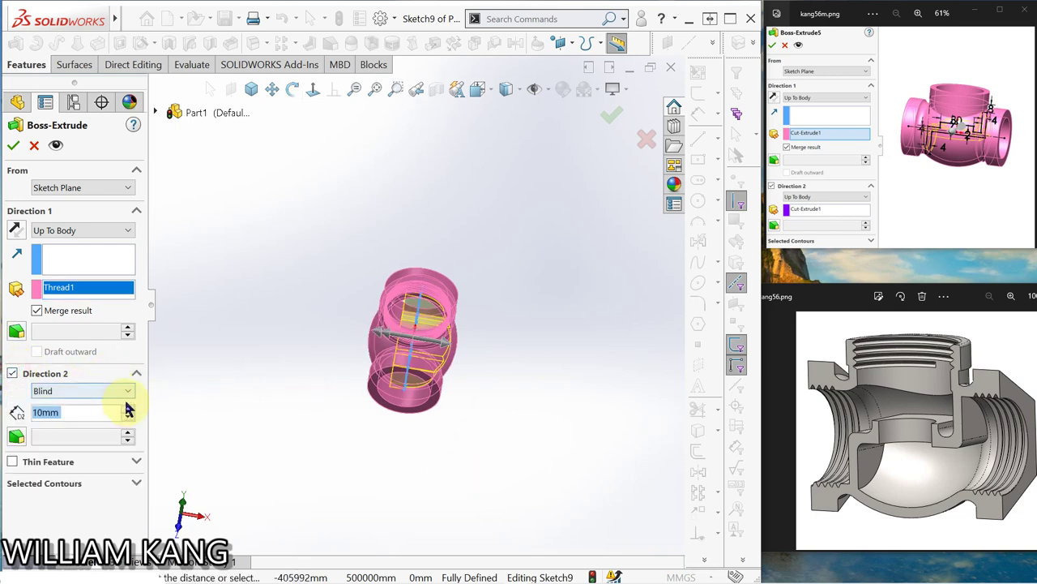
left_click(131, 393)
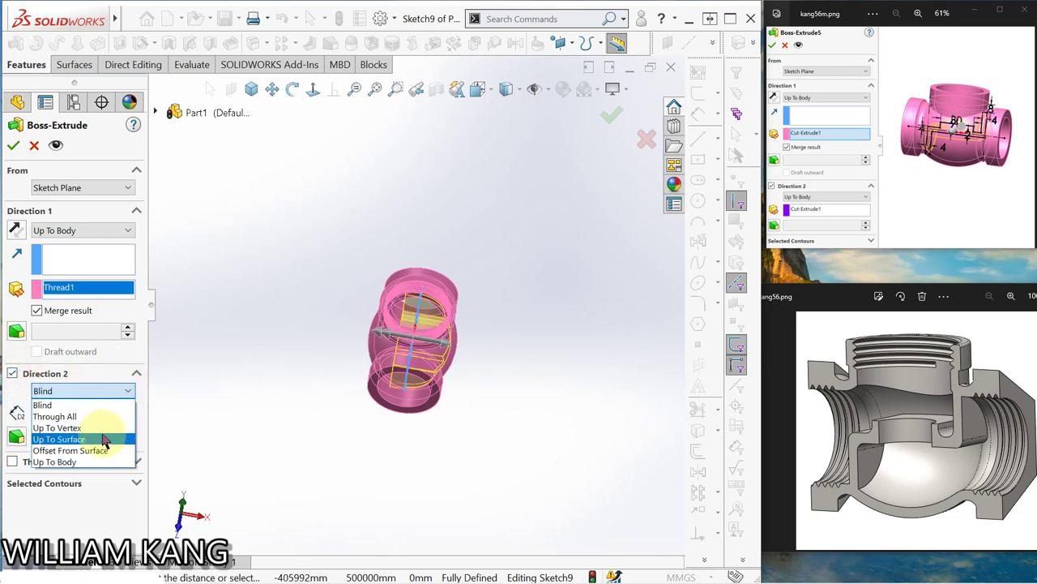
left_click(90, 462)
mouse_move(282, 454)
middle_mouse_down()
mouse_move(253, 355)
mouse_move(261, 365)
middle_mouse_up()
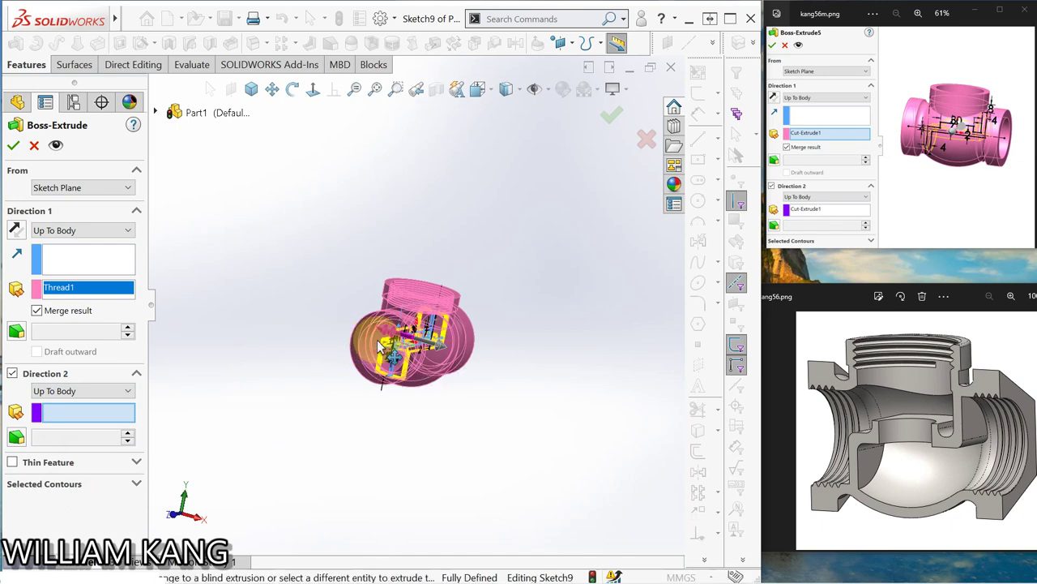
mouse_move(331, 290)
middle_mouse_down()
mouse_move(304, 345)
mouse_move(273, 327)
mouse_move(262, 435)
mouse_move(292, 356)
mouse_move(334, 343)
mouse_move(331, 364)
mouse_move(273, 366)
mouse_move(273, 375)
mouse_move(282, 362)
middle_mouse_up()
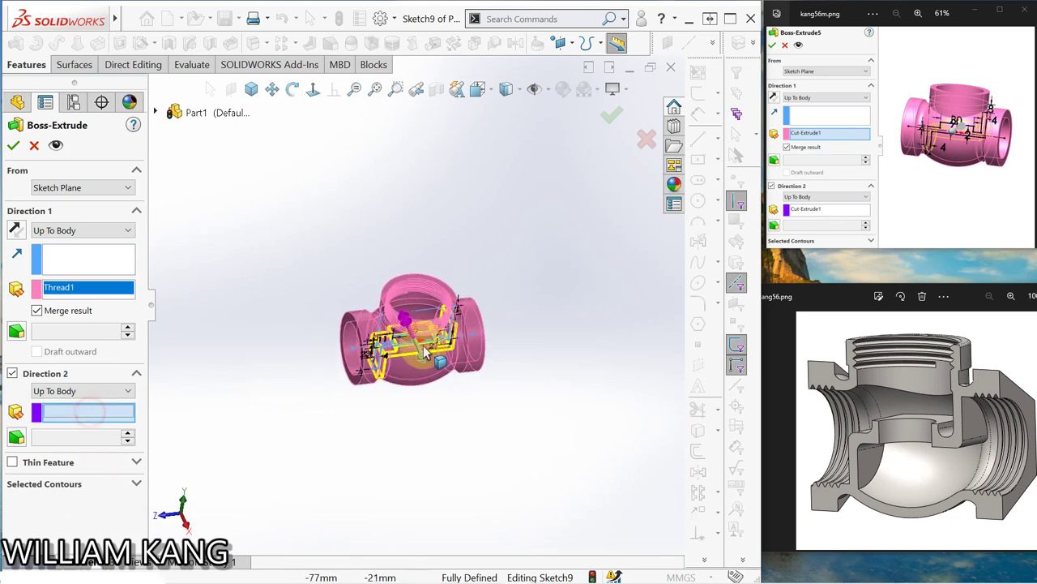
mouse_move(463, 405)
middle_mouse_down()
mouse_move(433, 390)
mouse_move(404, 246)
middle_mouse_up()
scroll(433, 390, "down", 3)
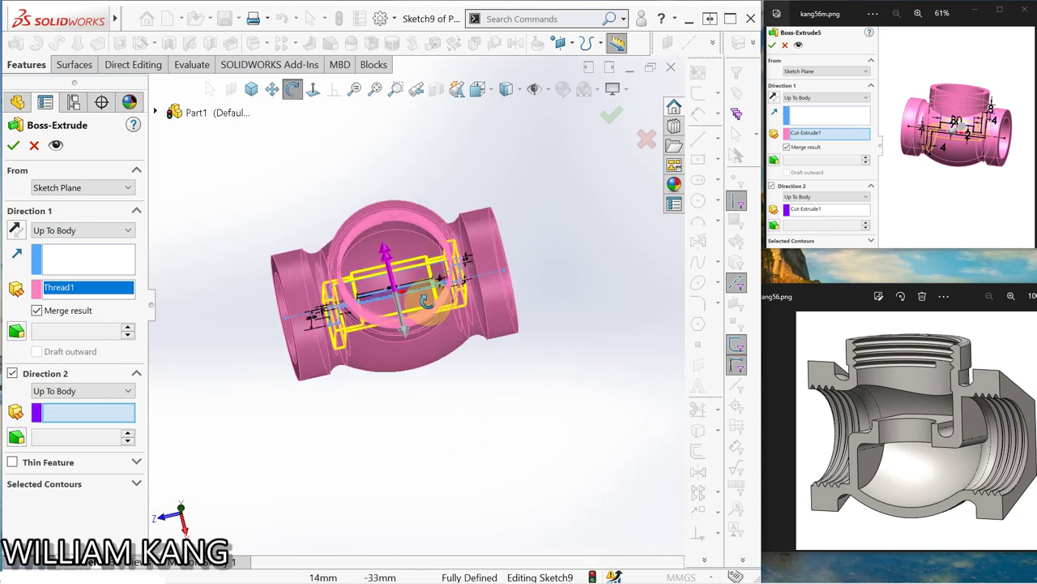
left_click(402, 243)
mouse_move(474, 348)
left_mouse_down()
mouse_move(499, 349)
mouse_move(436, 412)
left_mouse_up()
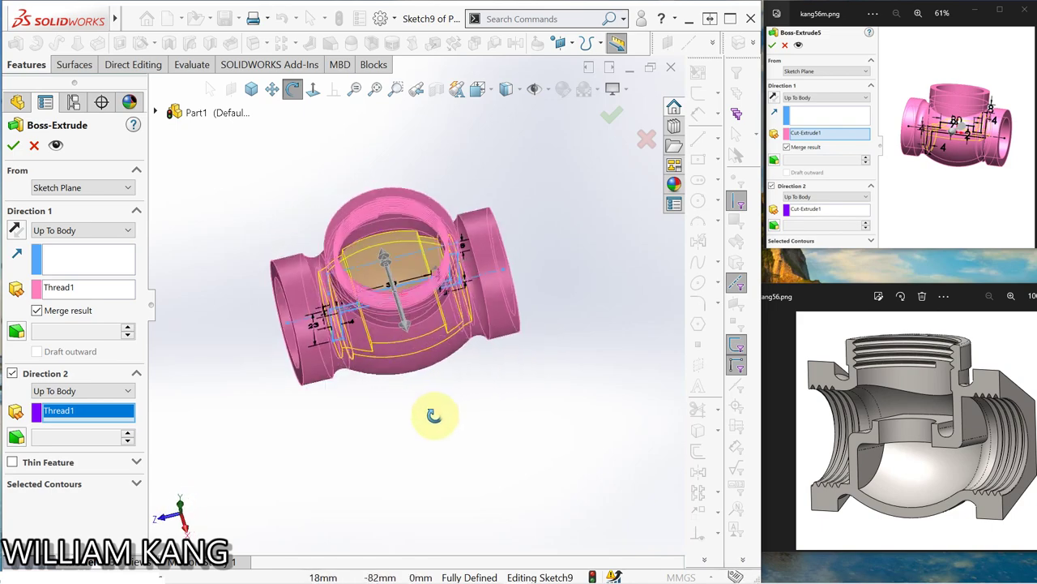
key("Escape")
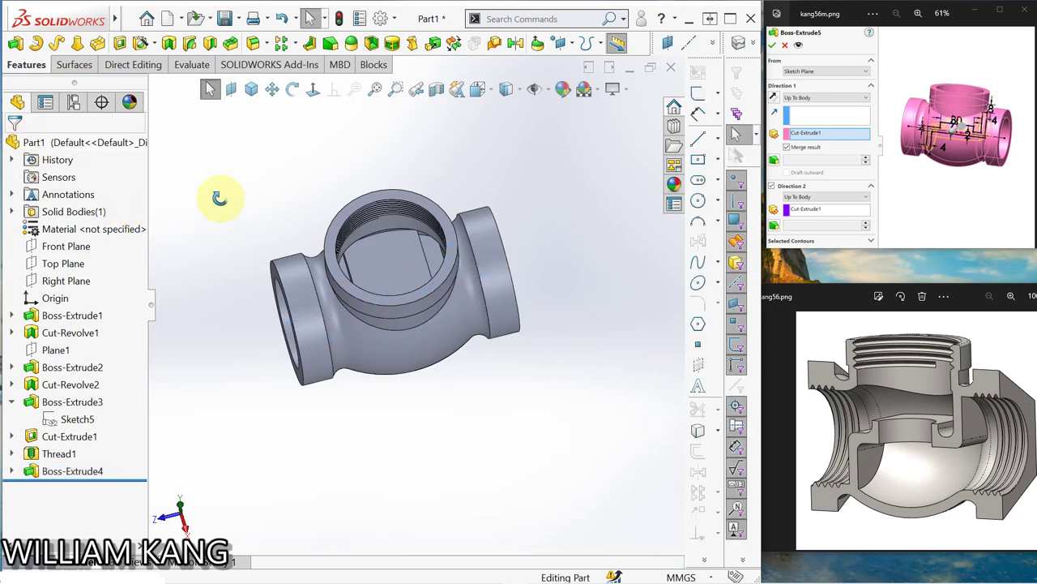
mouse_move(219, 197)
middle_mouse_down()
mouse_move(283, 202)
mouse_move(232, 268)
mouse_move(220, 315)
mouse_move(222, 124)
mouse_move(122, 211)
mouse_move(204, 120)
mouse_move(132, 100)
mouse_move(166, 102)
middle_mouse_up()
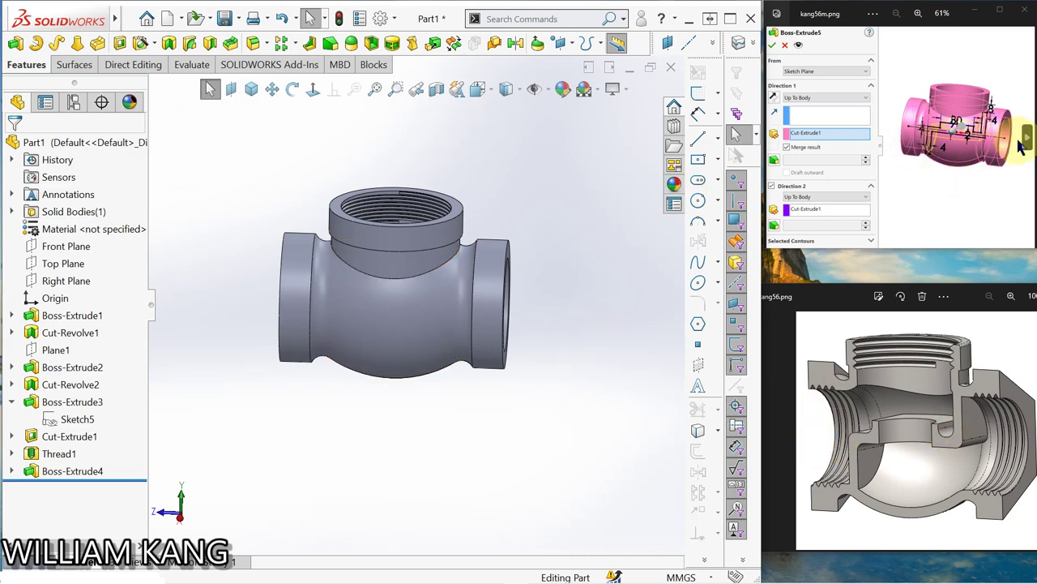
left_click(1026, 145)
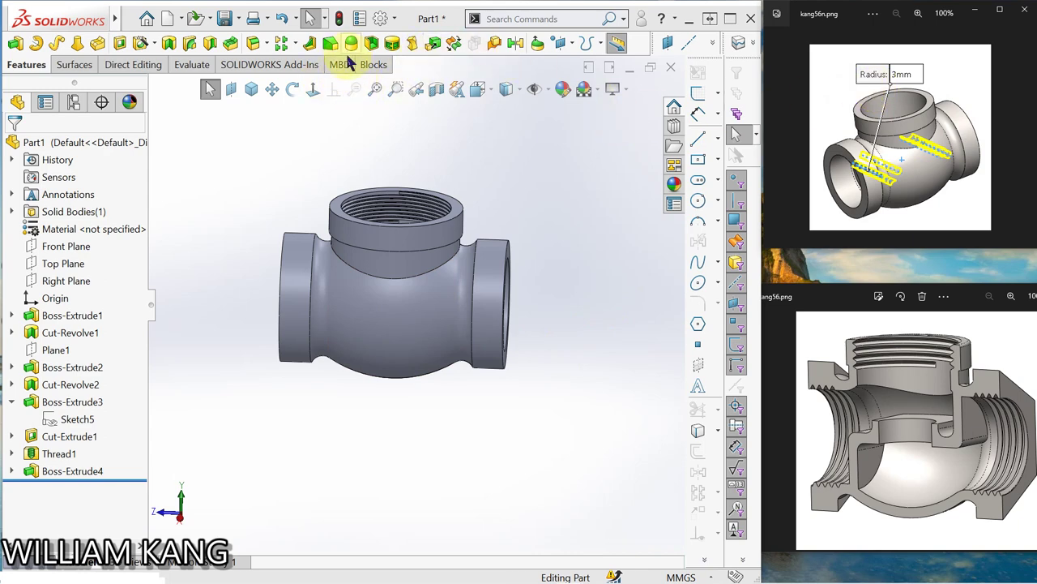
- Turn on a Right Plane section view and orbit the cut-away valve body
left_click(438, 93)
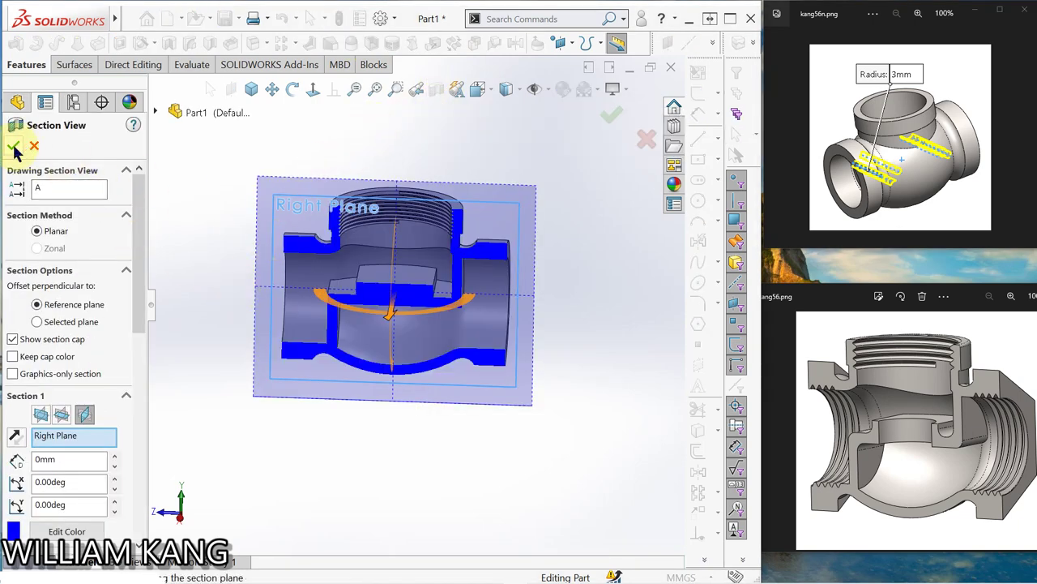
left_click(14, 145)
mouse_move(221, 243)
middle_mouse_down()
mouse_move(286, 257)
mouse_move(254, 238)
mouse_move(238, 238)
mouse_move(242, 251)
middle_mouse_up()
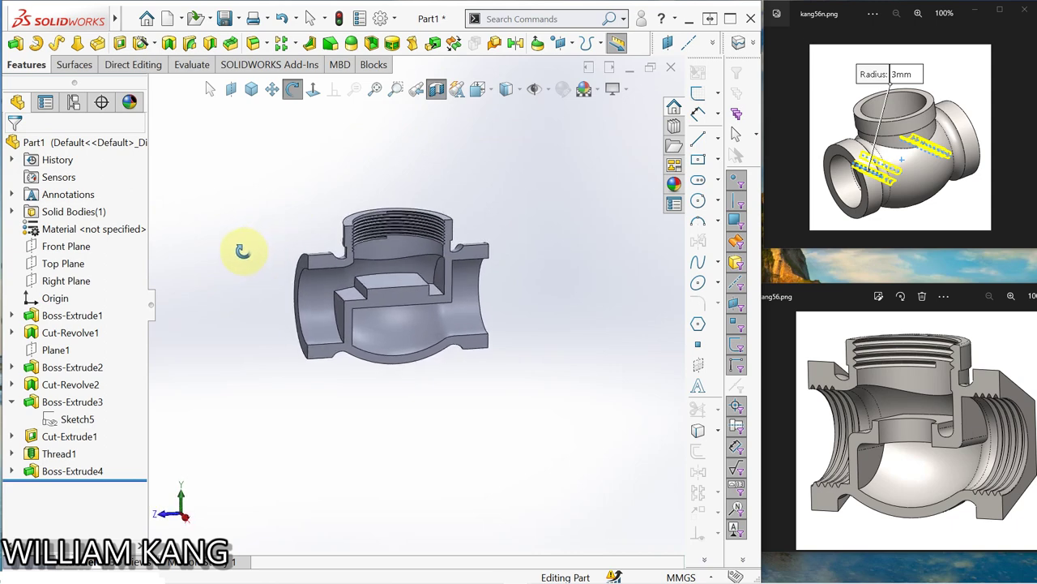
key("Escape")
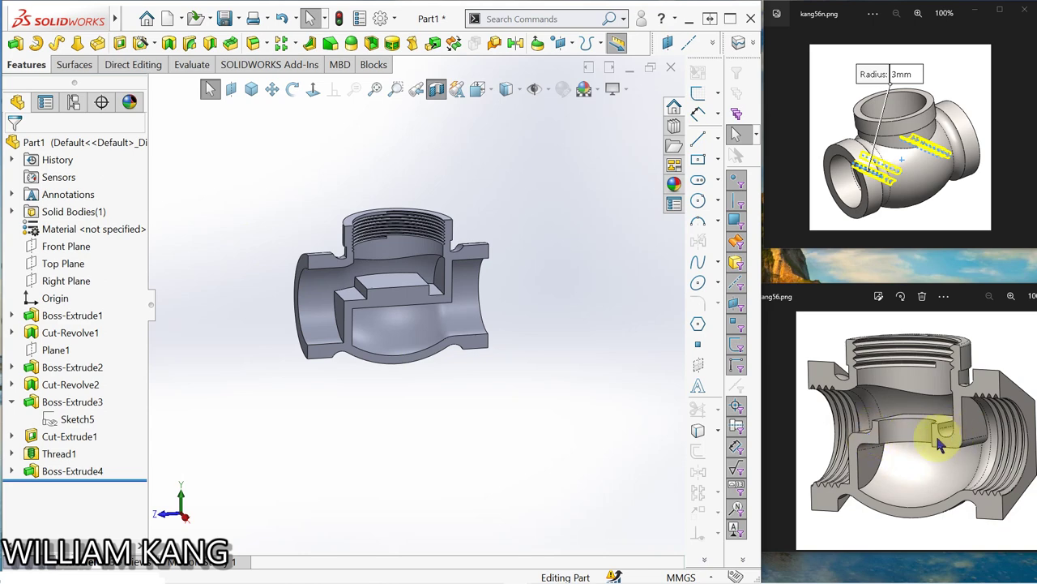
- Start a 3 mm fillet and pick the first partition edge
left_click(252, 45)
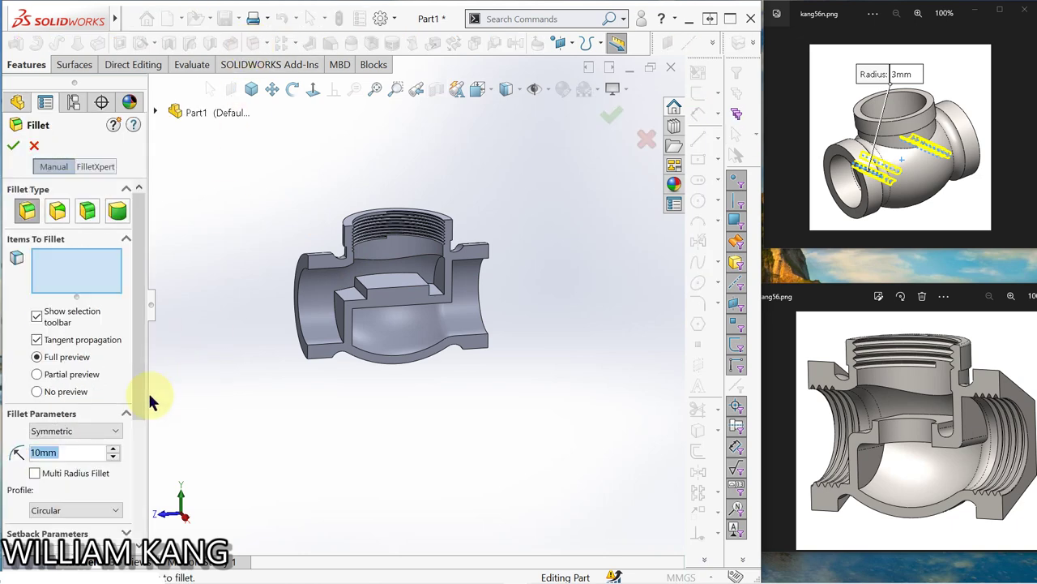
type("3")
key("Return")
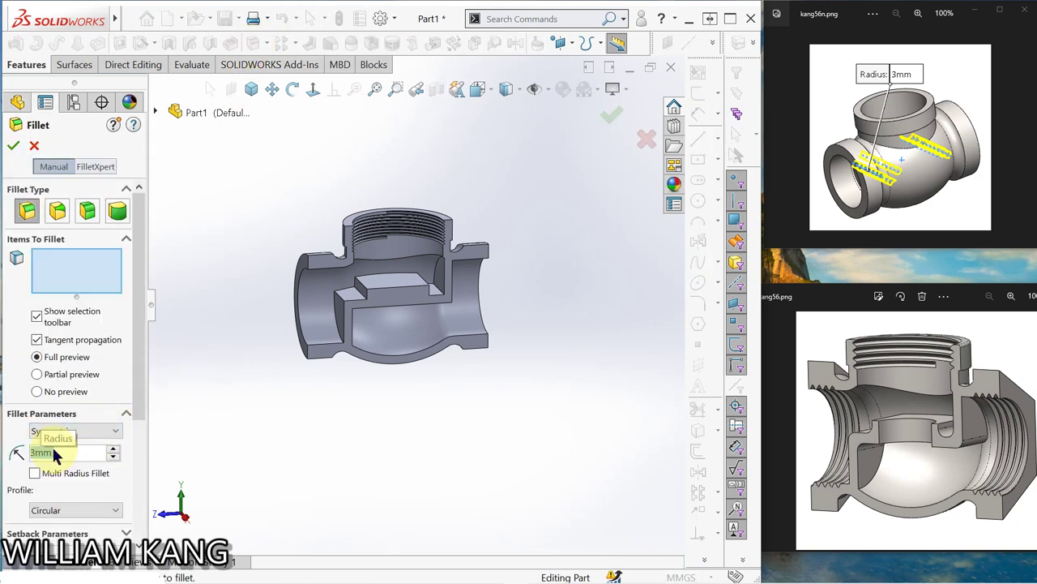
left_click(341, 299)
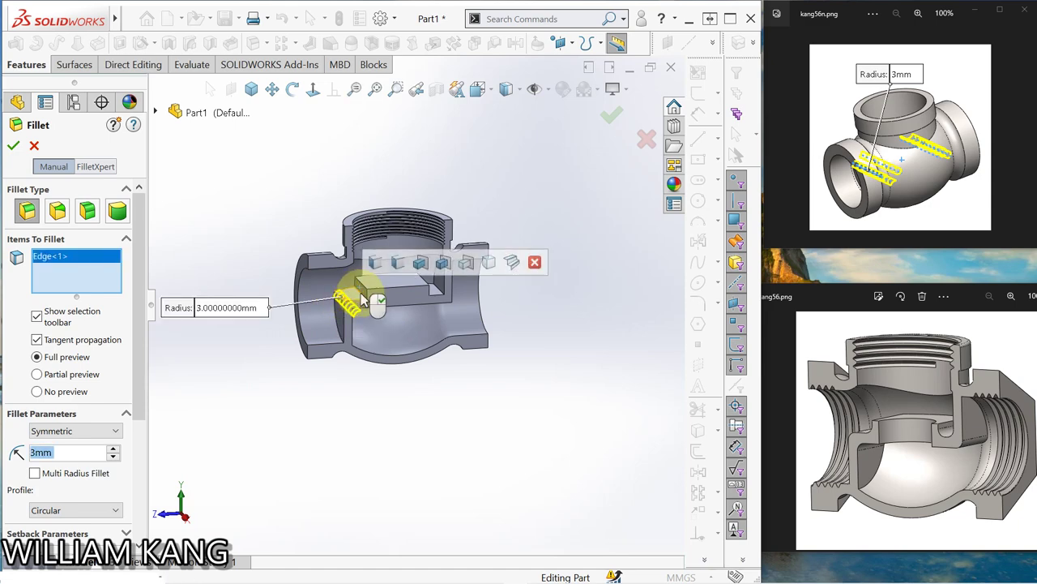
scroll(381, 325, "down", 3)
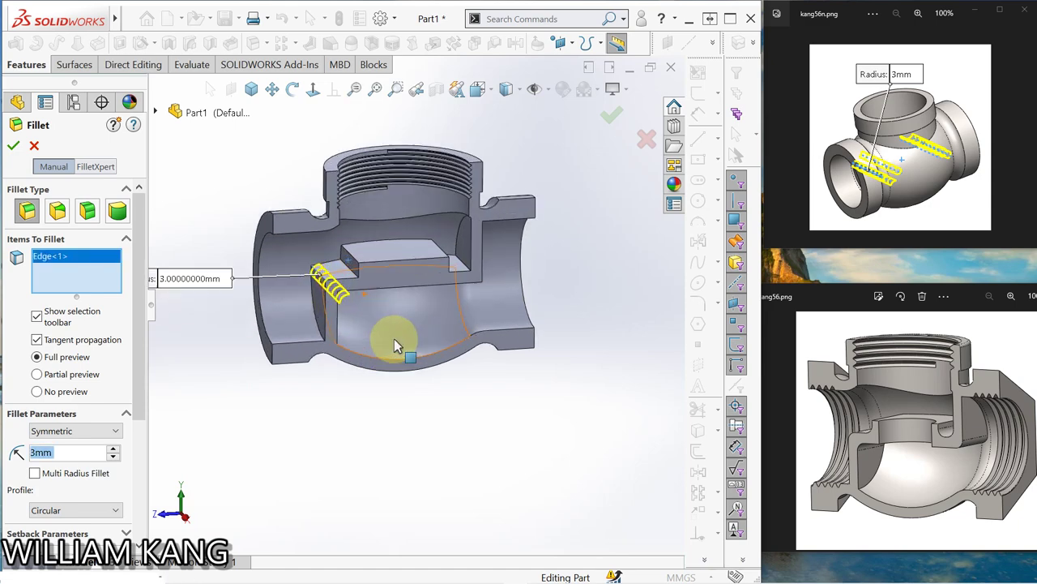
scroll(393, 338, "down", 2)
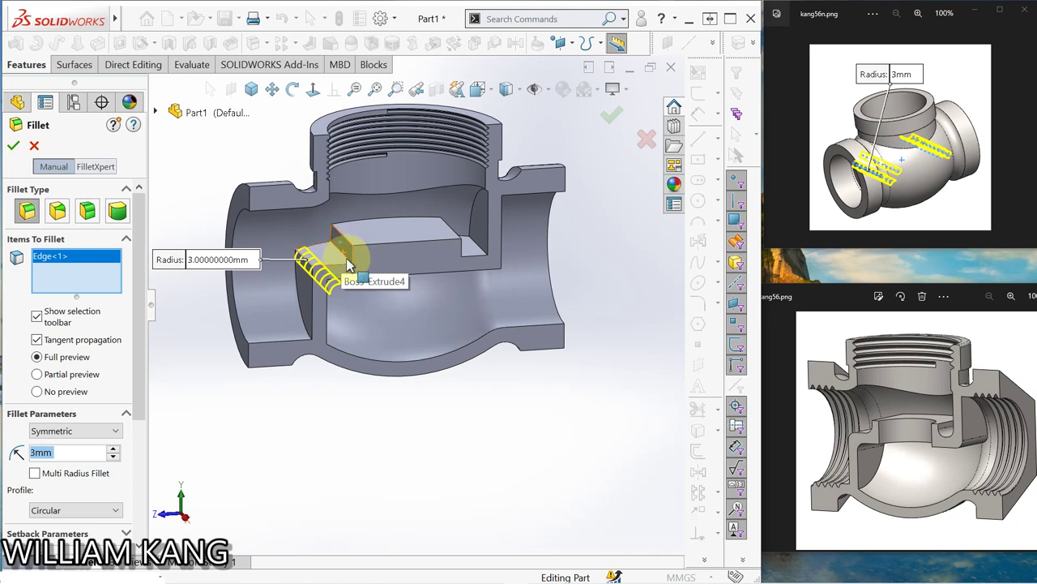
scroll(340, 258, "down", 2)
scroll(340, 260, "down", 3)
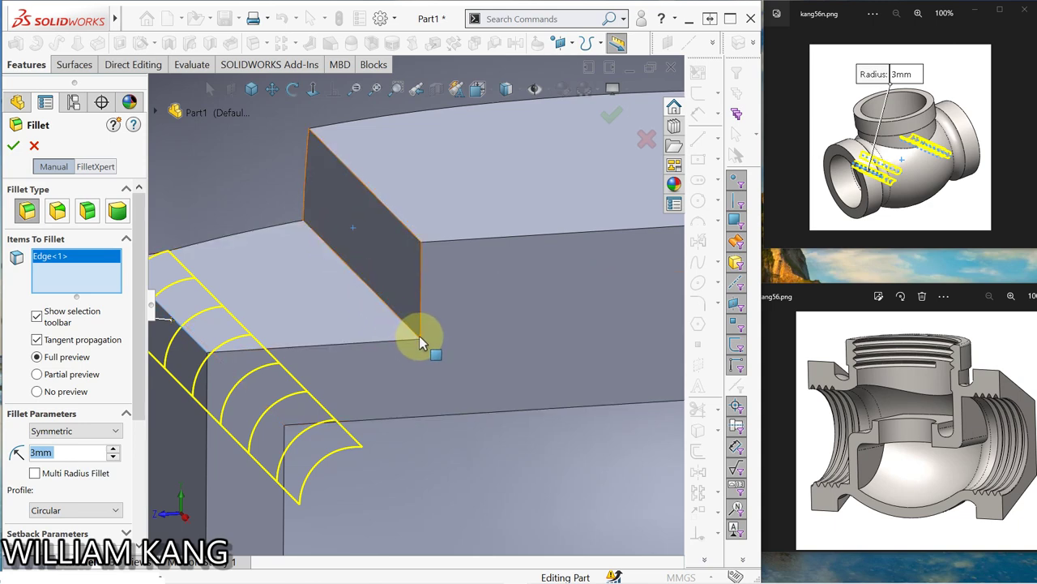
- With the edge filter on, add the other three partition edges and apply the fillet
left_click(740, 199)
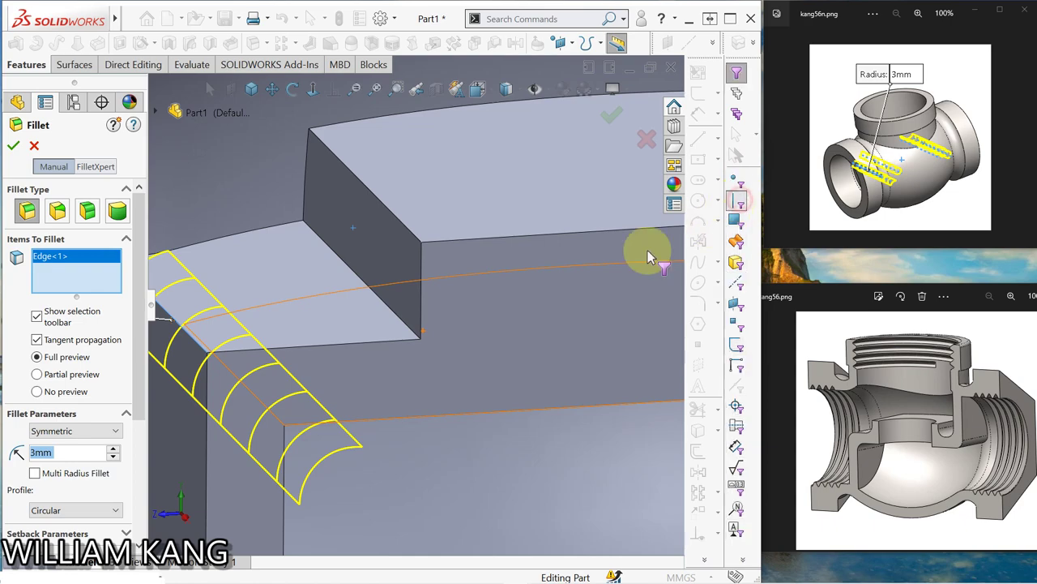
left_click(401, 321)
scroll(584, 320, "up", 5)
scroll(589, 313, "up", 3)
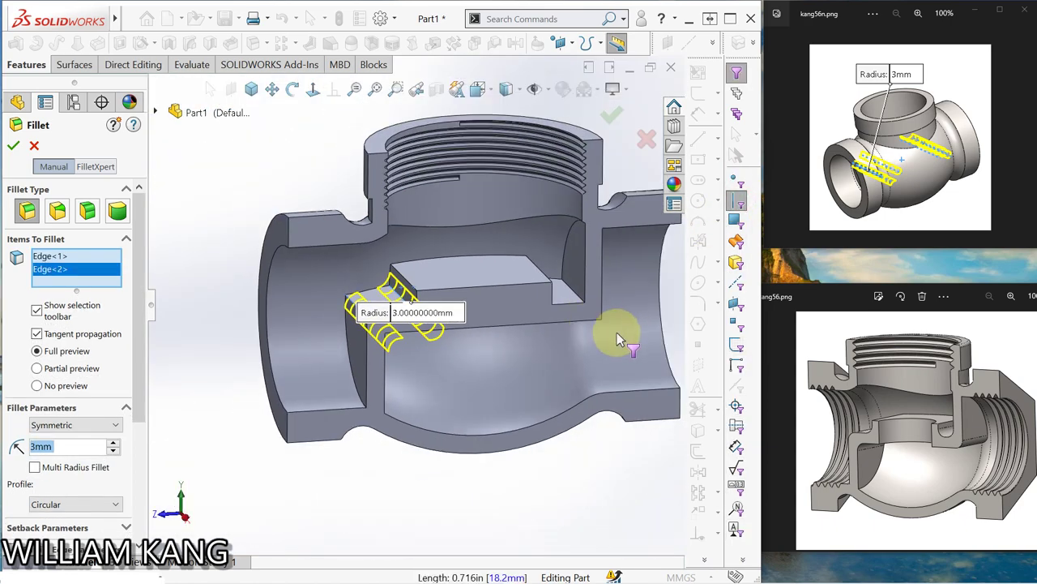
mouse_move(621, 338)
middle_mouse_down()
mouse_move(551, 352)
mouse_move(547, 316)
middle_mouse_up()
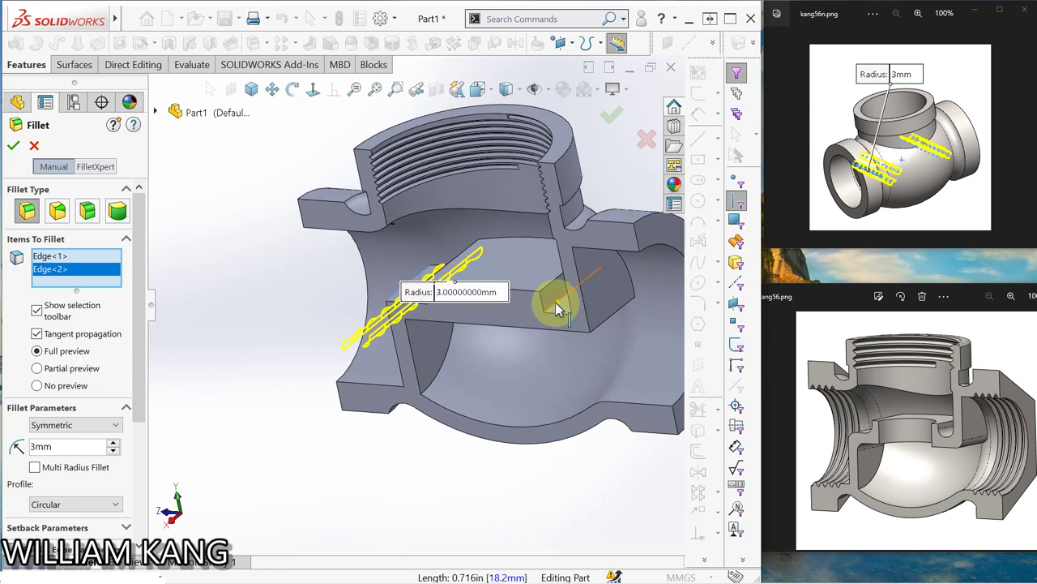
left_click(556, 309)
middle_click_drag(563, 347, 609, 310)
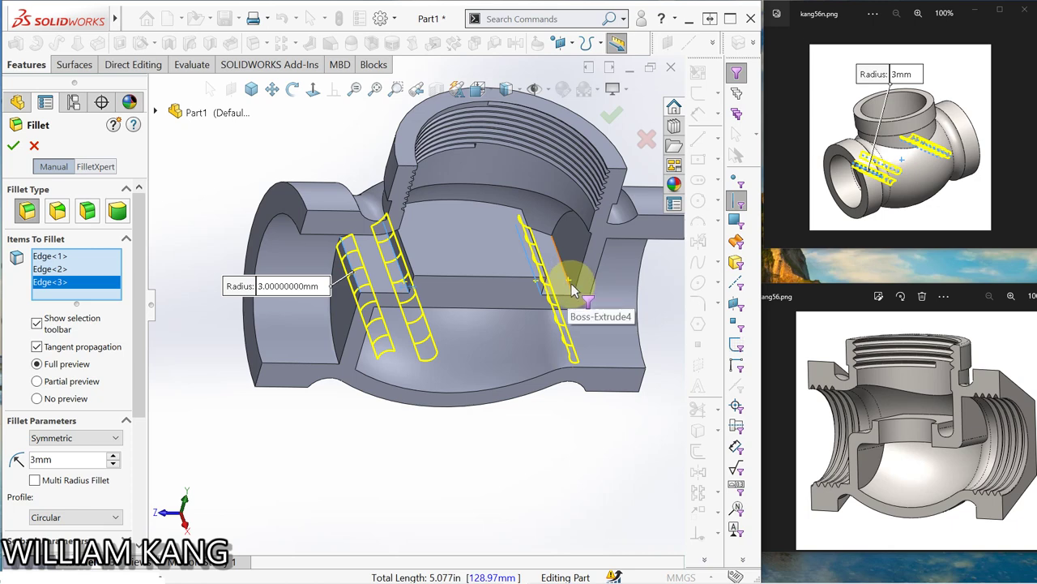
left_click(570, 289)
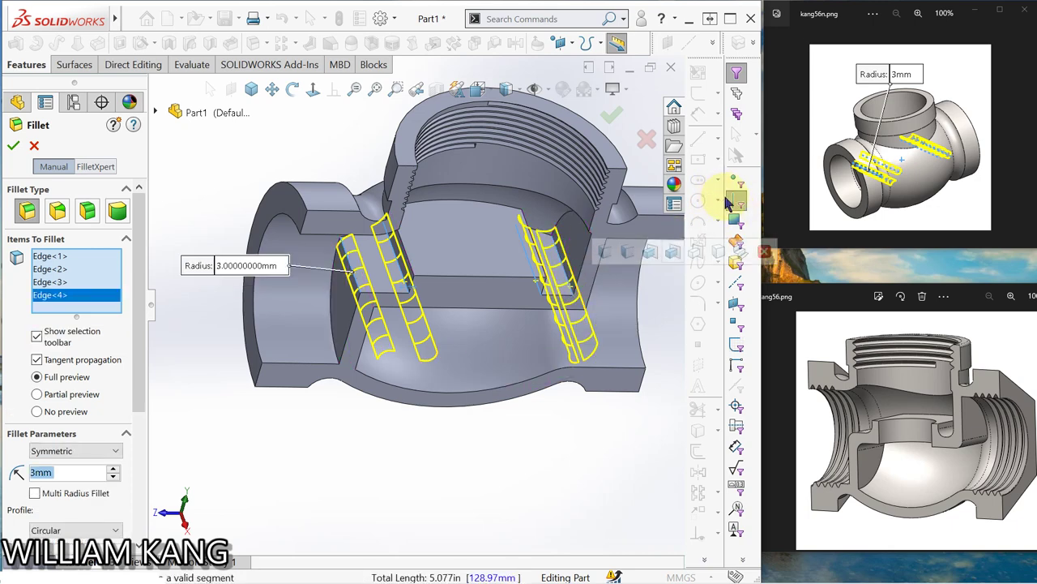
left_click(15, 147)
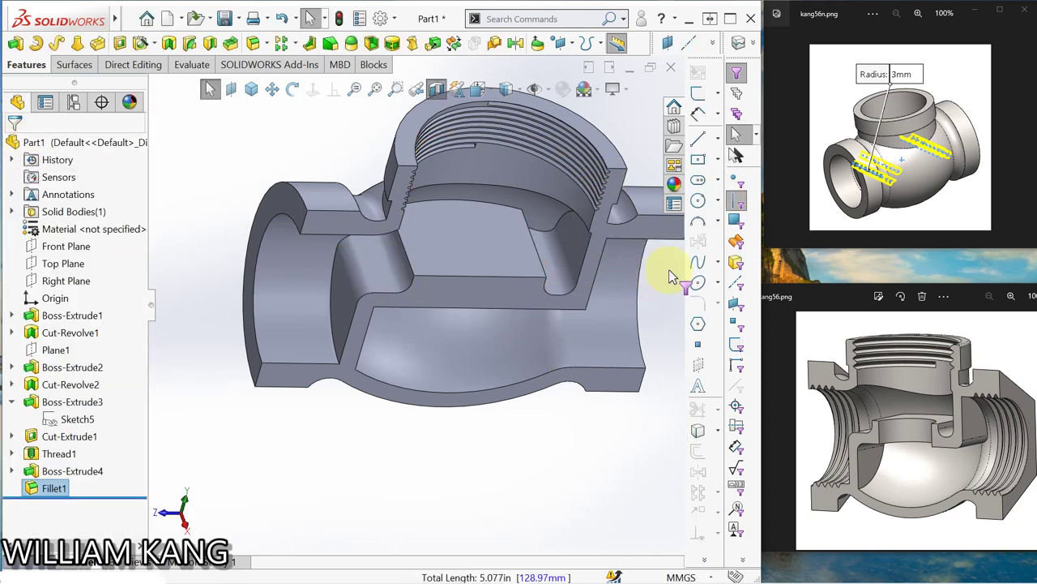
- Clear the edge-only filter and turn off the section cut to view the whole body
left_click(1026, 141)
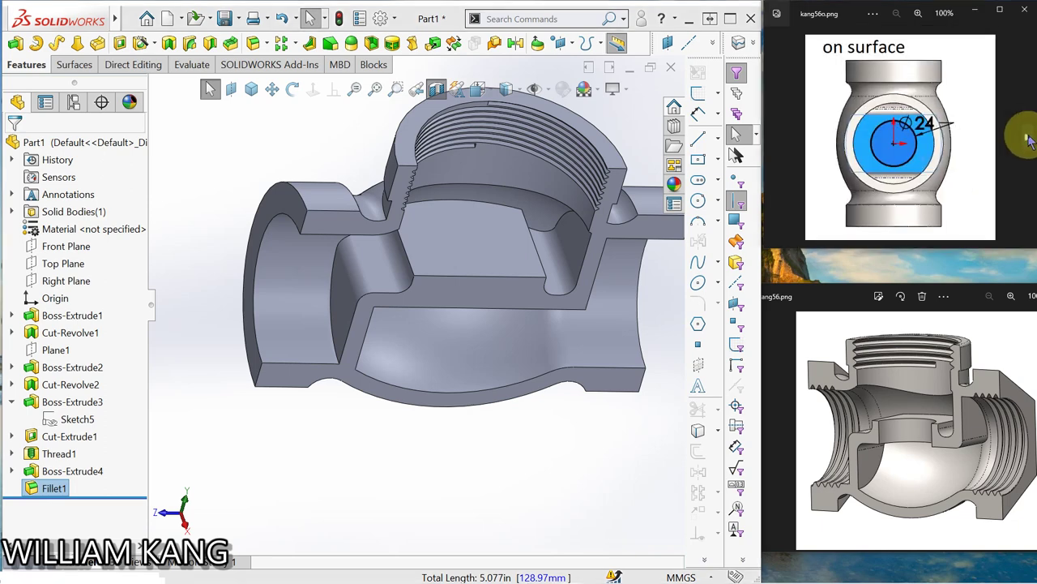
mouse_move(590, 286)
middle_mouse_down()
mouse_move(528, 267)
mouse_move(602, 215)
mouse_move(638, 128)
middle_mouse_up()
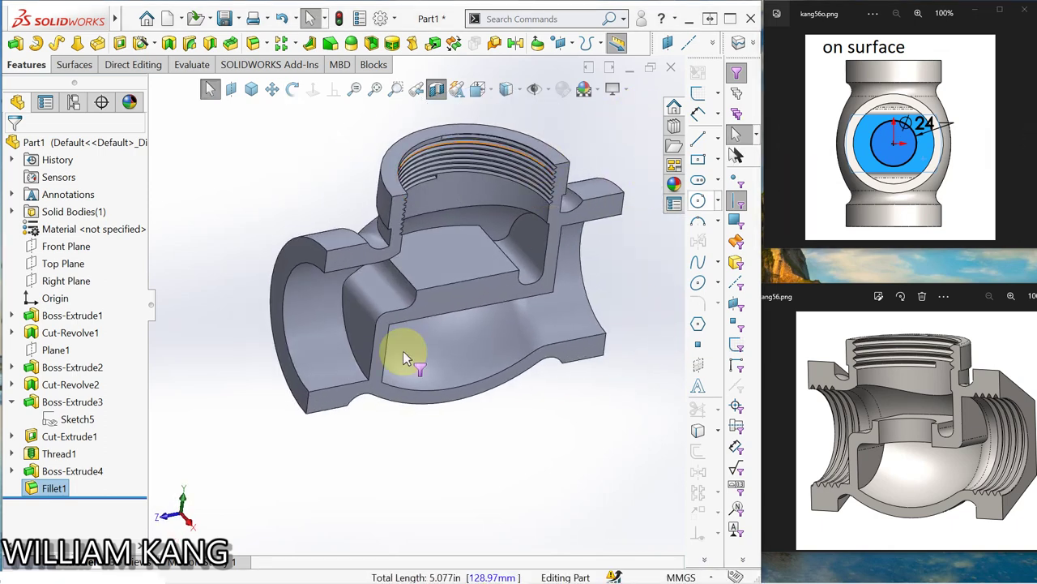
left_click(735, 92)
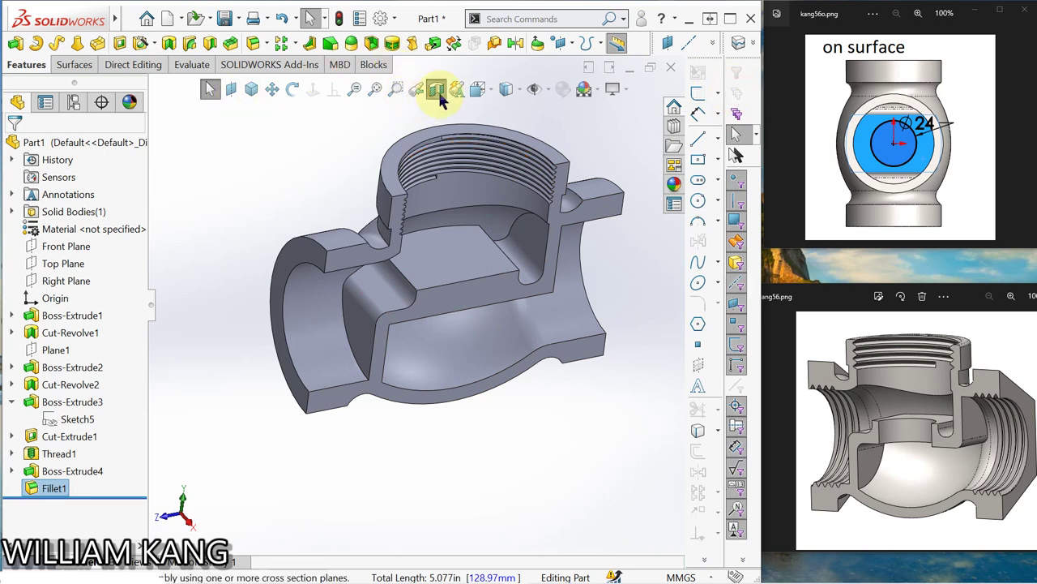
left_click(436, 90)
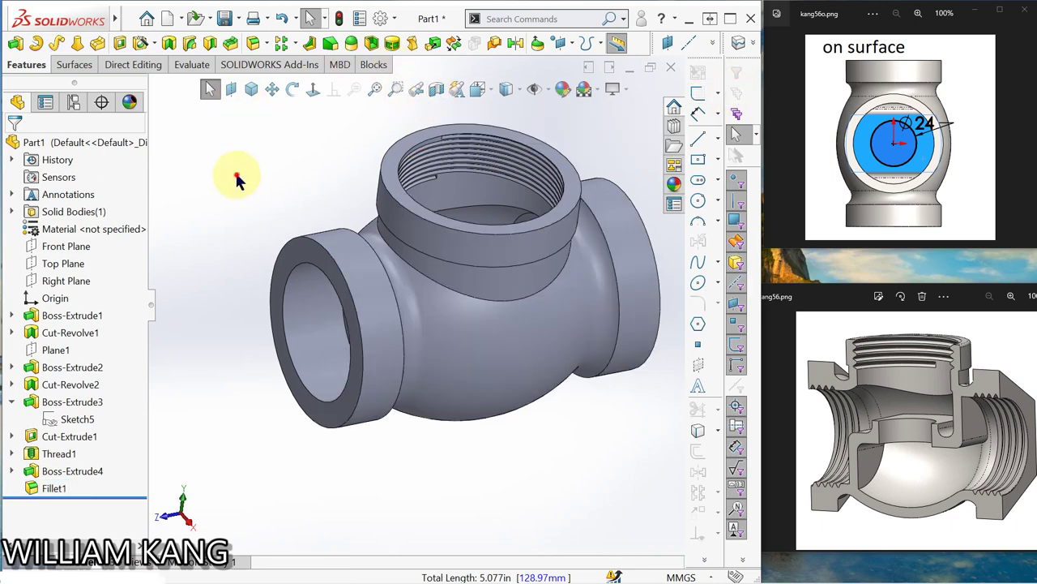
mouse_move(361, 188)
middle_mouse_down()
mouse_move(484, 173)
mouse_move(334, 298)
mouse_move(343, 278)
mouse_move(319, 338)
mouse_move(400, 322)
mouse_move(486, 327)
mouse_move(382, 335)
mouse_move(514, 301)
middle_mouse_up()
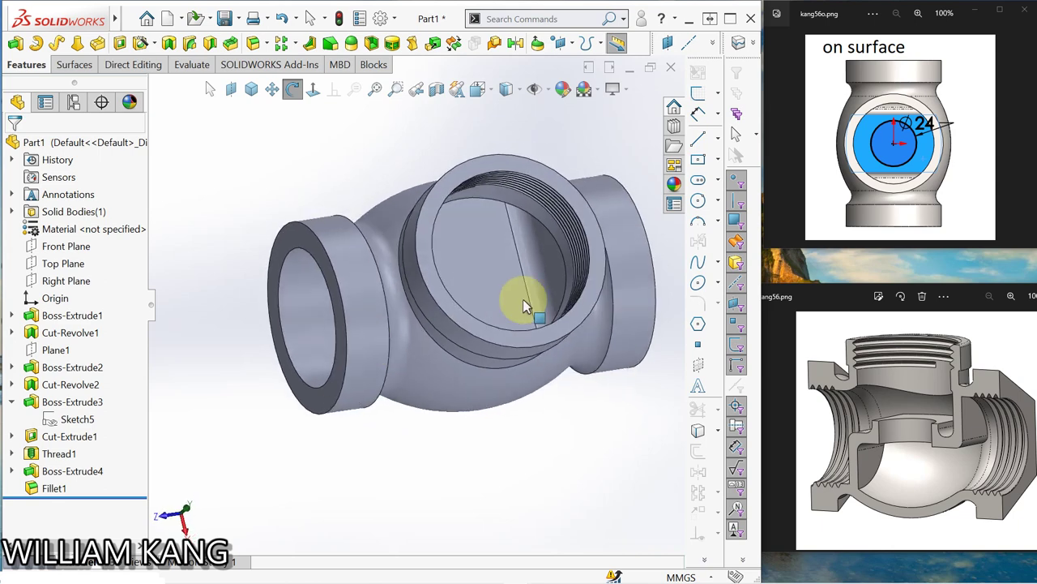
- Start a sketch on the partition face inside the top port and draw a circle centred on the origin
left_click(486, 268)
left_click(539, 235)
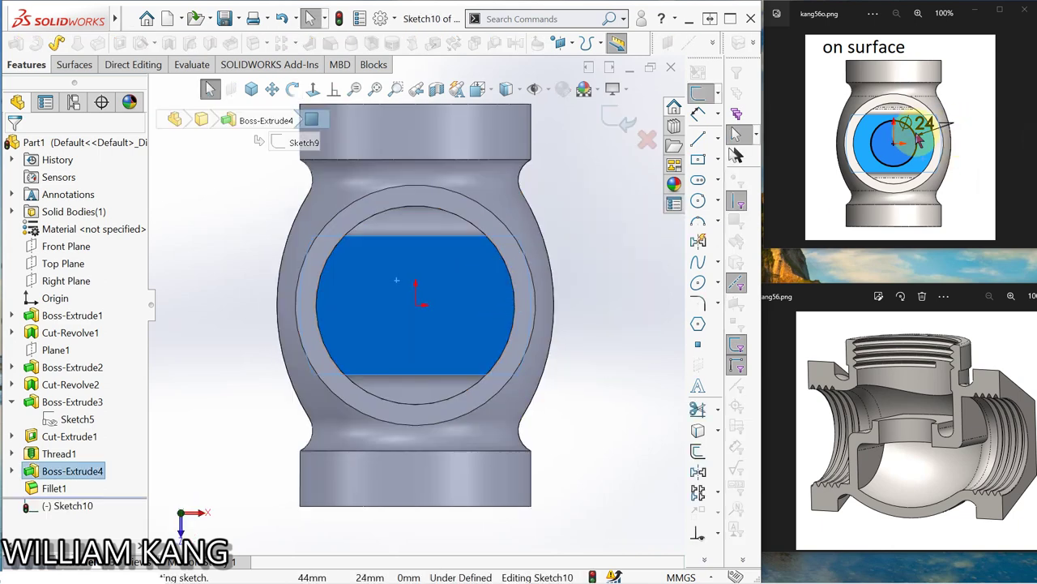
left_click(698, 205)
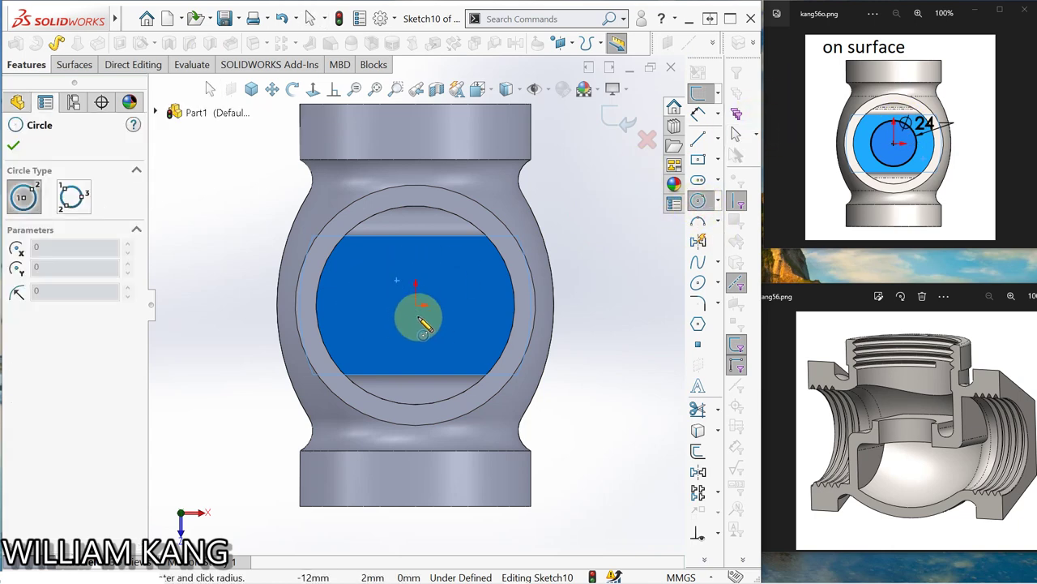
left_click(415, 305)
left_click(442, 330)
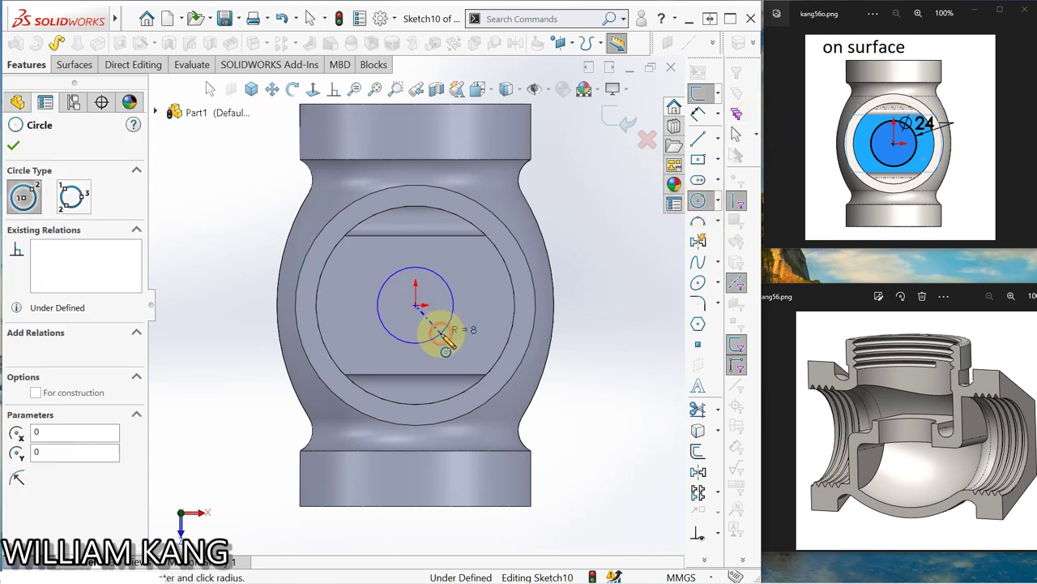
- Dimension the circle's diameter to 24 mm
left_click(698, 114)
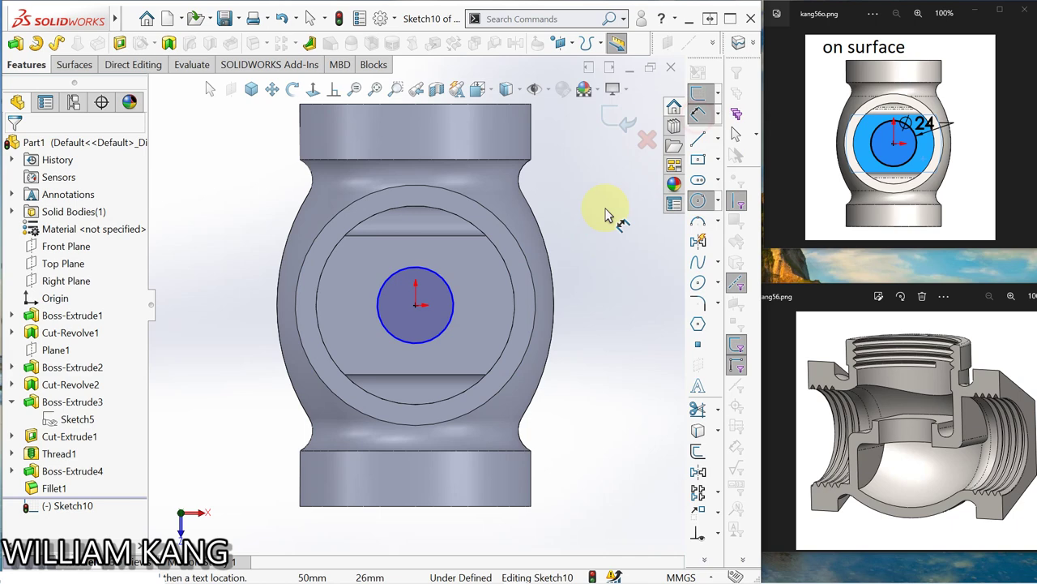
left_click(448, 293)
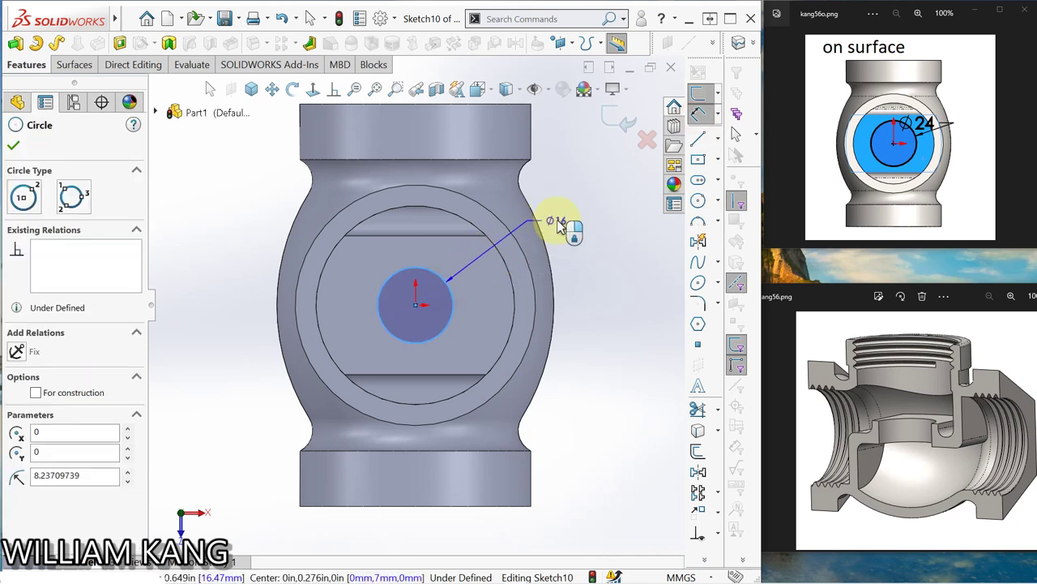
left_click(558, 225)
type("24")
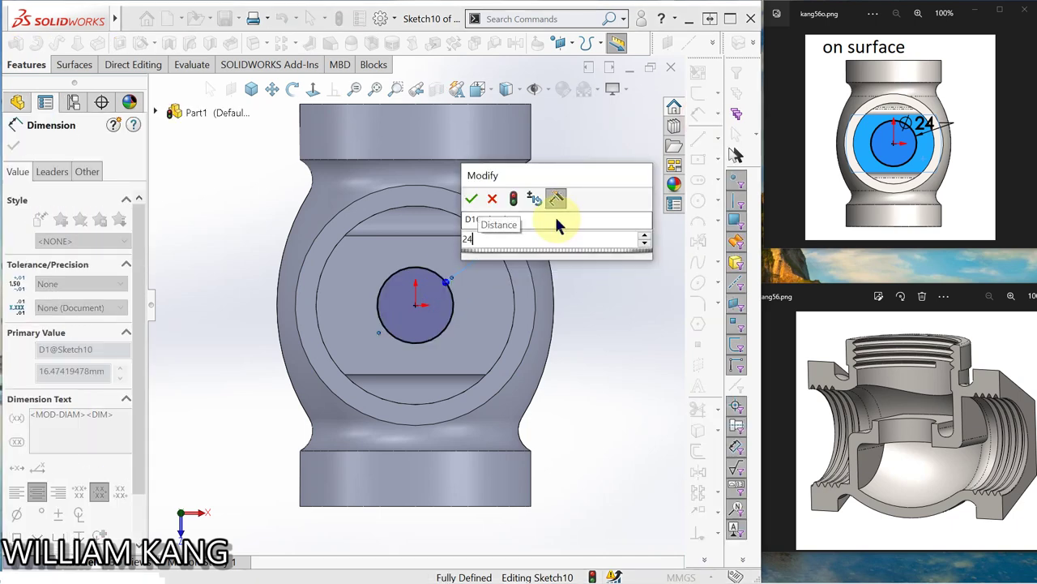
key("Return")
left_click(585, 352)
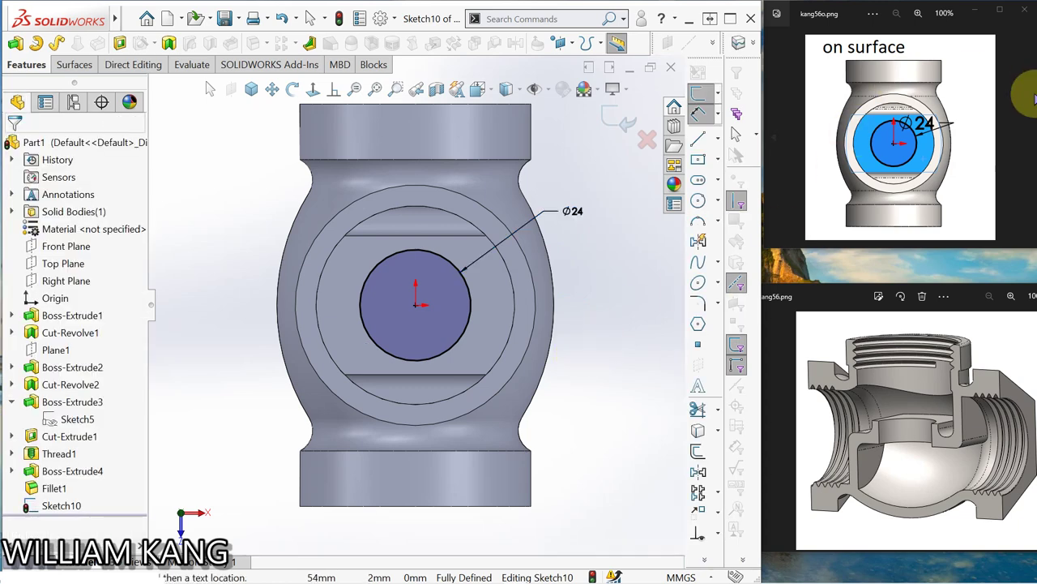
left_click(1029, 144)
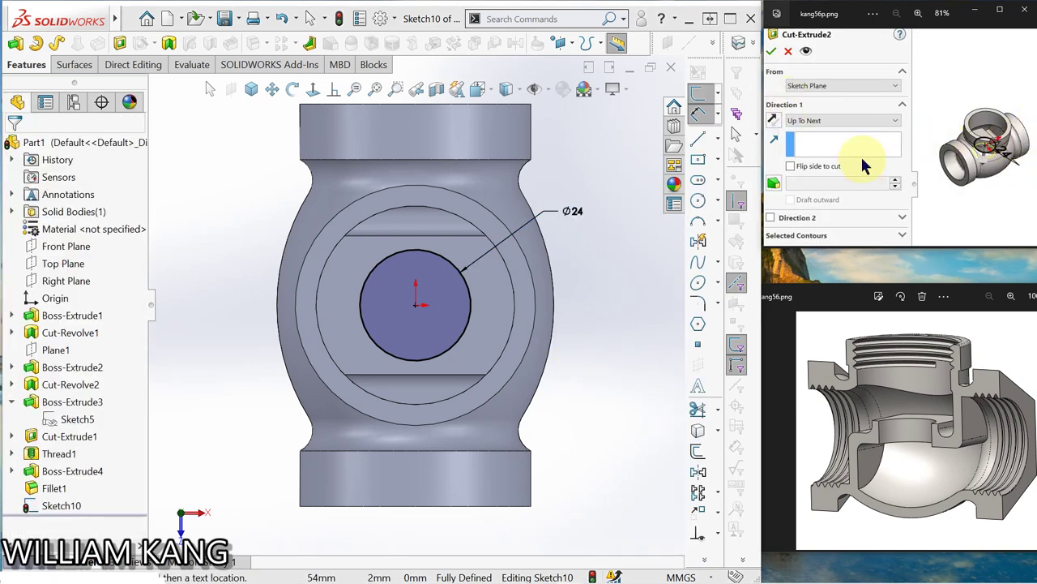
- Cut the Ø24 circle sketch with an Up To Next end condition
mouse_move(505, 298)
middle_mouse_down()
mouse_move(448, 332)
mouse_move(486, 297)
mouse_move(447, 329)
middle_mouse_up()
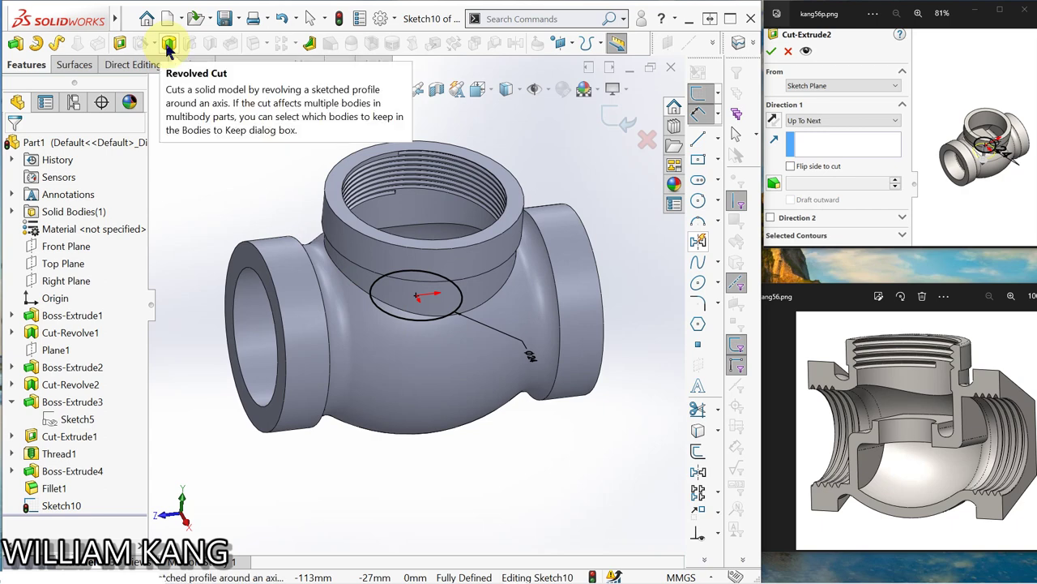
left_click(120, 45)
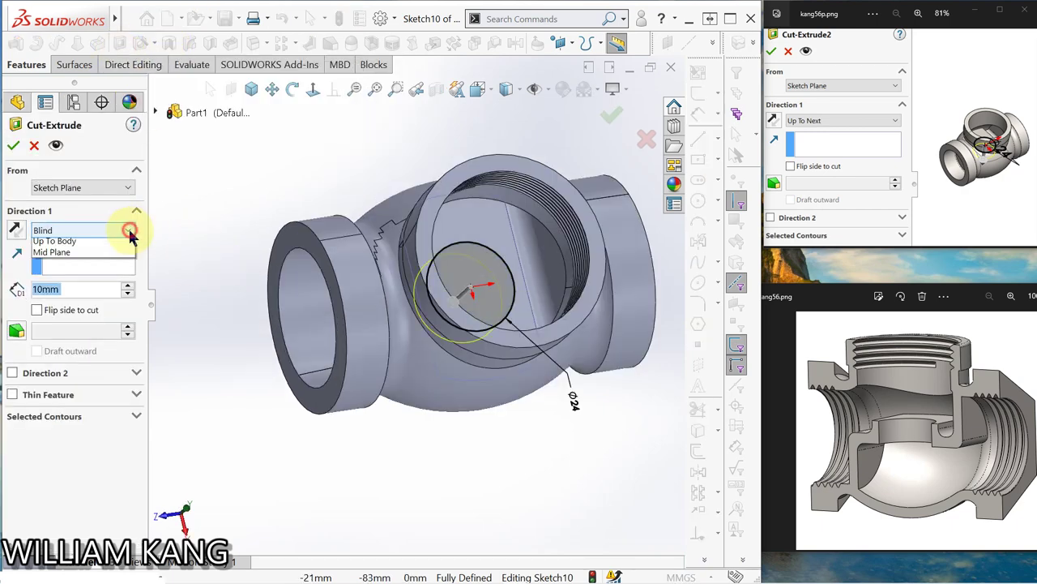
left_click(91, 279)
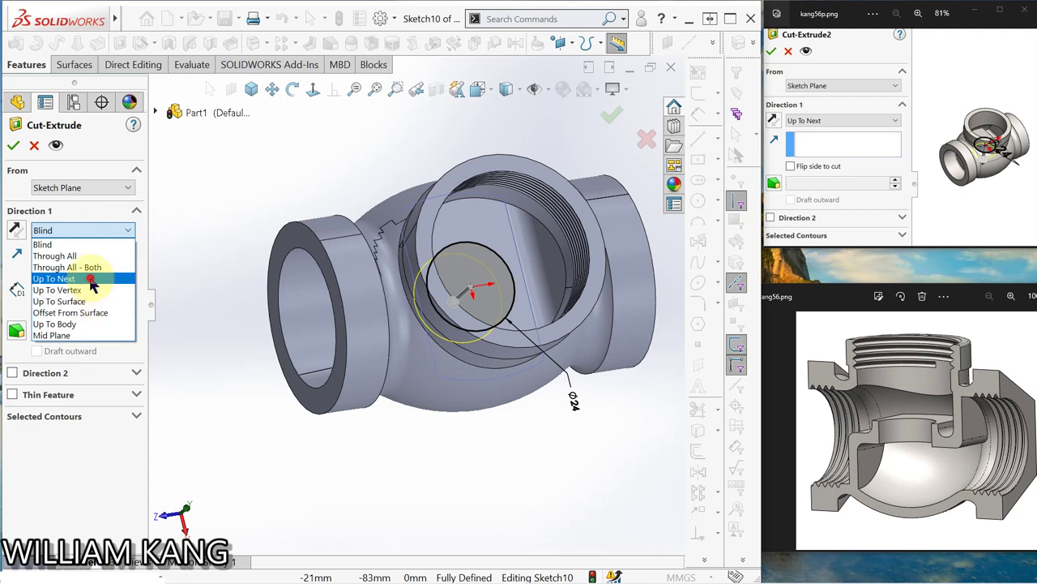
left_click(14, 146)
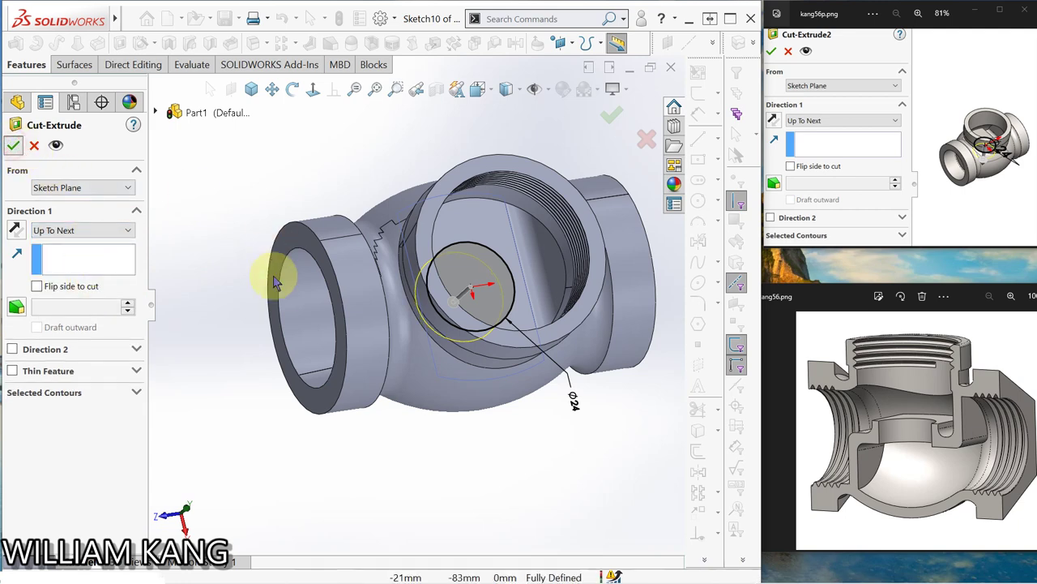
- Show a section view of the body along the Right Plane
scroll(486, 389, "up", 2)
mouse_move(512, 399)
middle_mouse_down()
mouse_move(428, 456)
mouse_move(489, 364)
mouse_move(576, 271)
mouse_move(592, 278)
mouse_move(475, 363)
mouse_move(558, 433)
mouse_move(530, 433)
mouse_move(534, 445)
mouse_move(475, 401)
mouse_move(492, 466)
middle_mouse_up()
mouse_move(549, 428)
middle_mouse_down()
mouse_move(441, 374)
mouse_move(510, 445)
mouse_move(514, 421)
middle_mouse_up()
key("Escape")
left_click(439, 91)
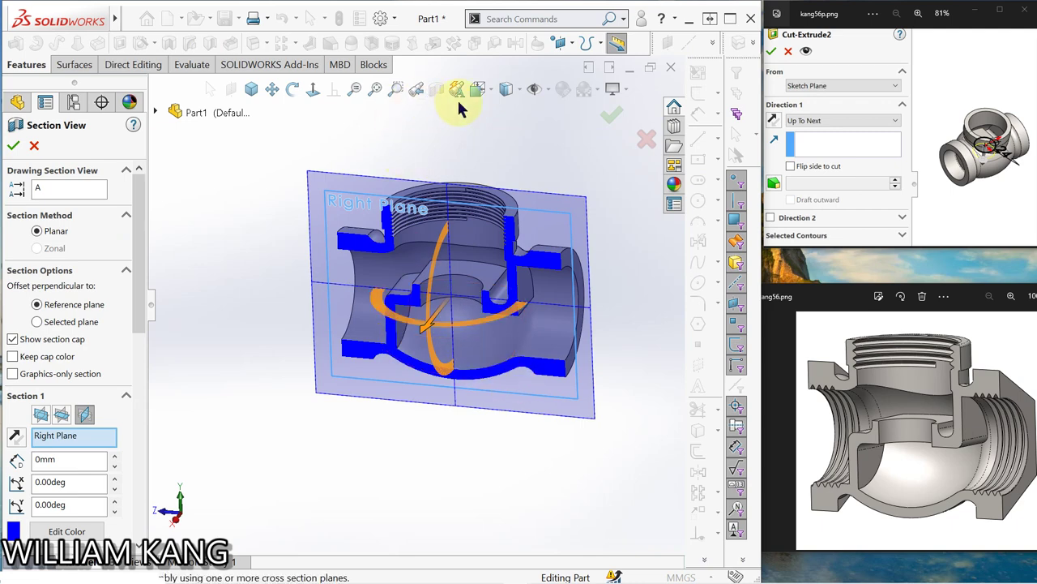
- Close and switch off the section view so the full uncut body shows
left_click(14, 146)
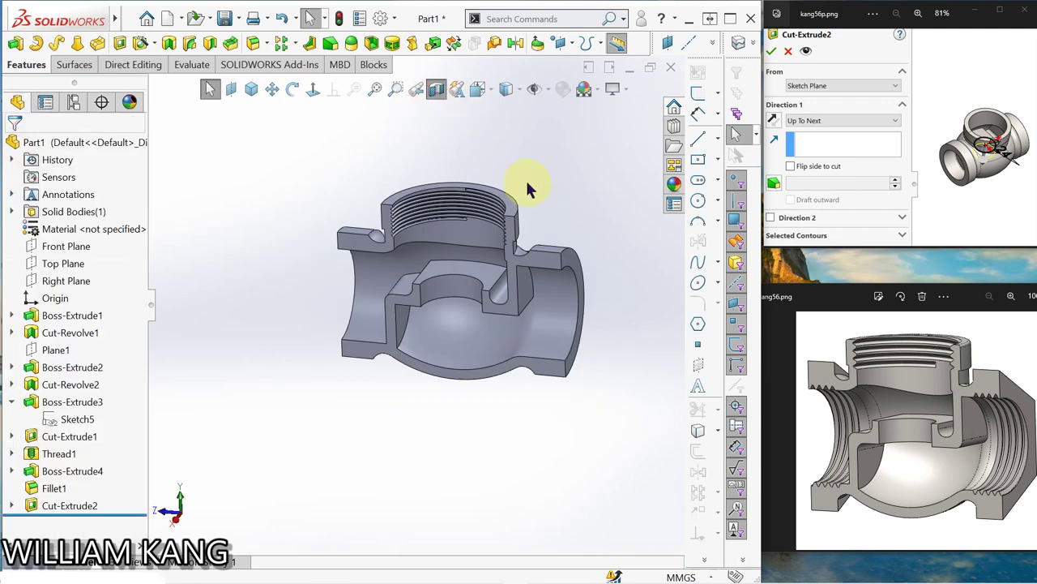
left_click(436, 90)
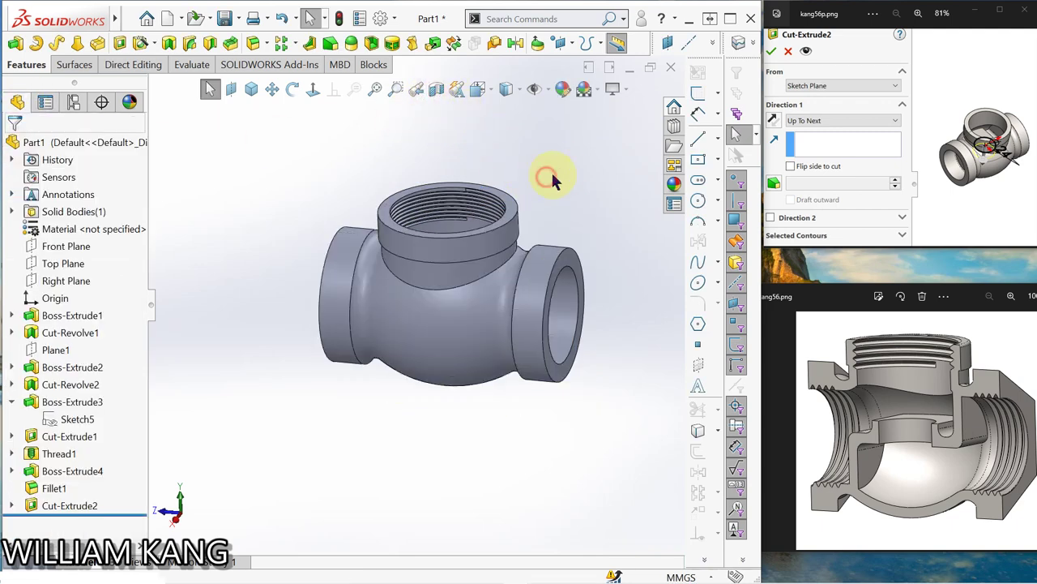
left_click(1029, 140)
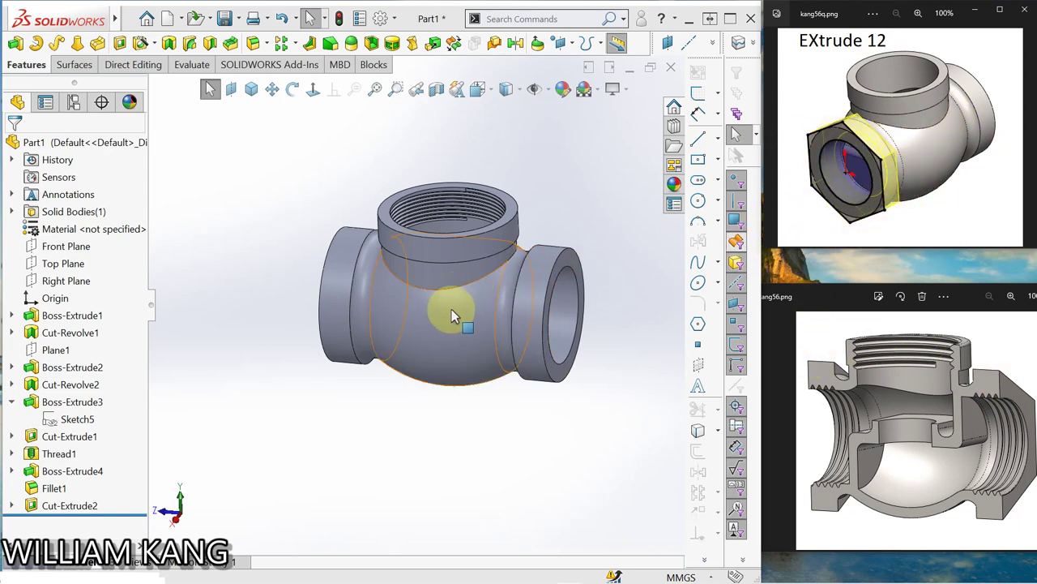
- Sketch a six-sided polygon centred on the origin on the pipe's end face
middle_click_drag(433, 327, 492, 267)
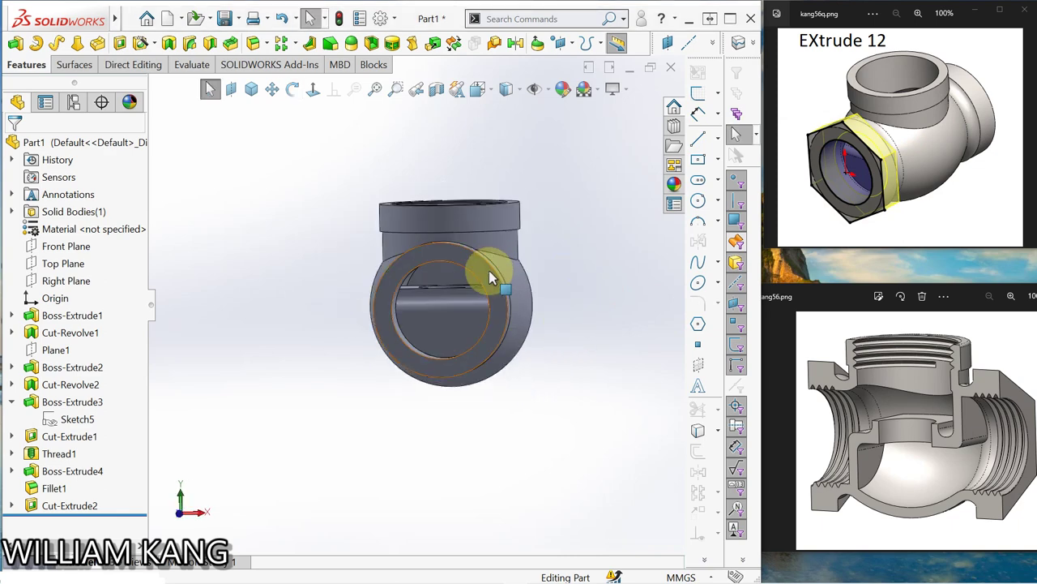
left_click(490, 270)
left_click(547, 237)
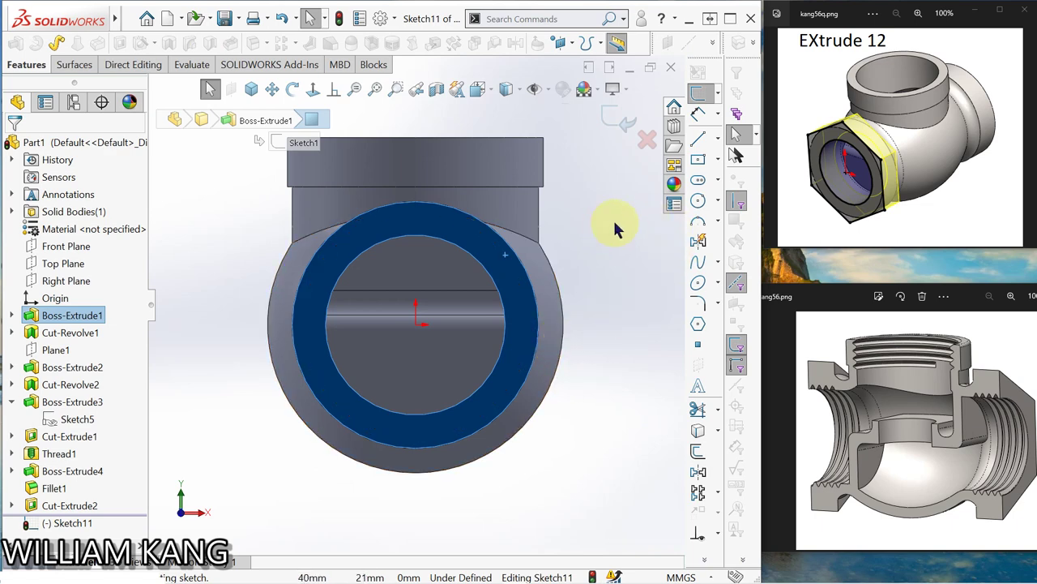
left_click(698, 325)
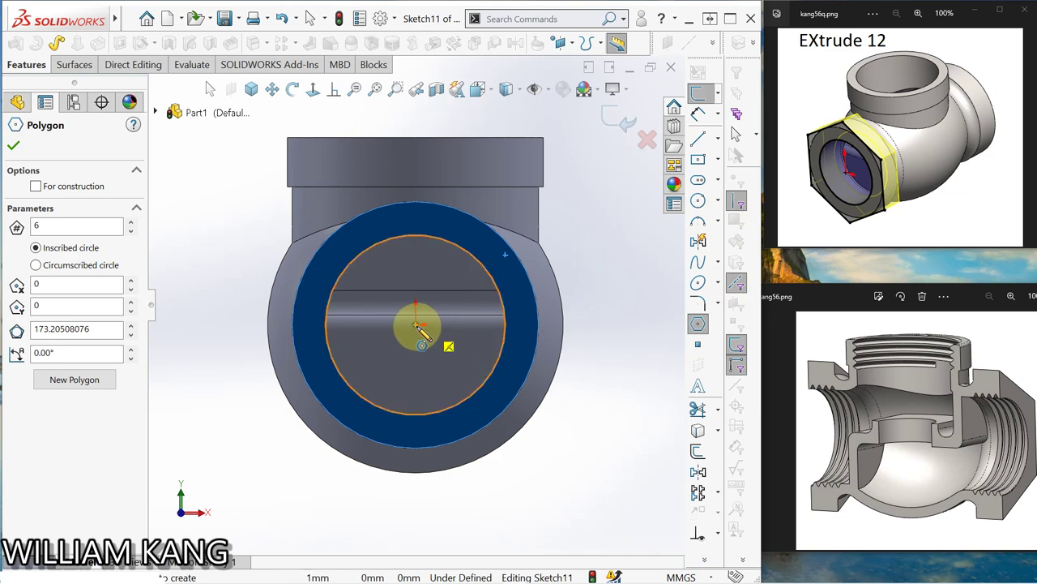
left_click(417, 327)
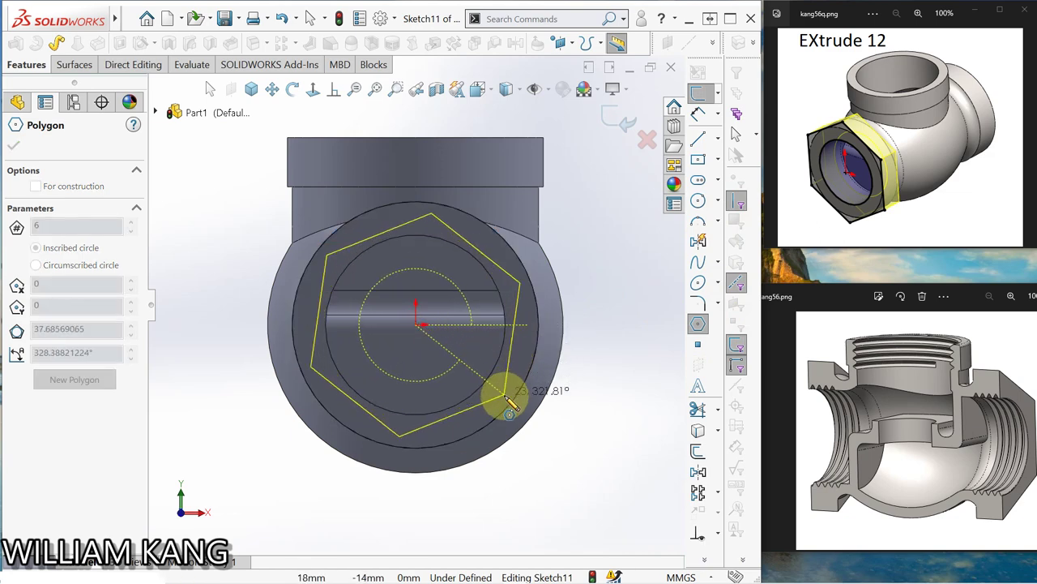
left_click(514, 388)
key("Escape")
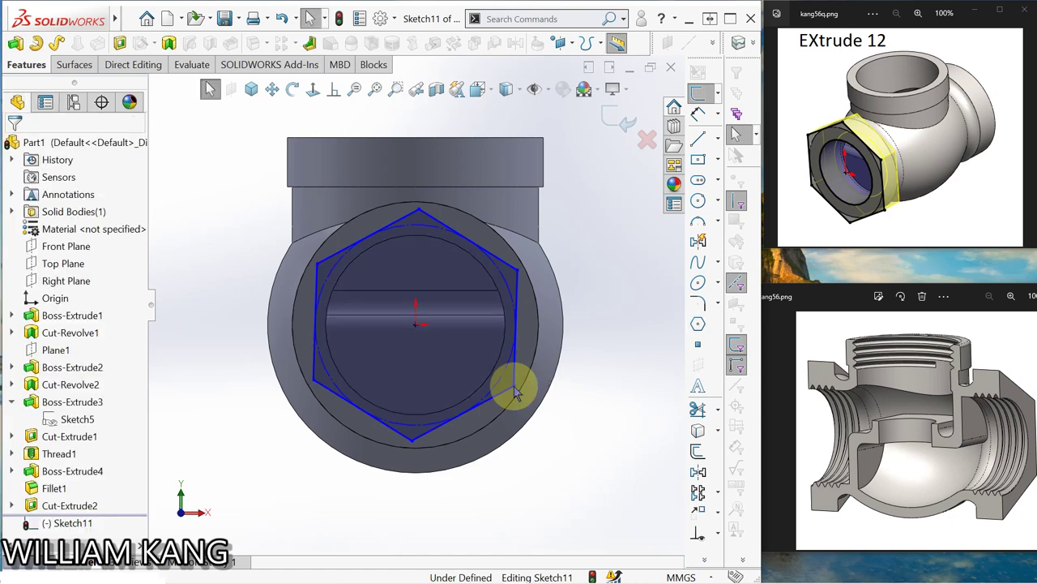
- Add a Tangent relation between a hexagon edge and the outer circle to fully define it
left_click(739, 370)
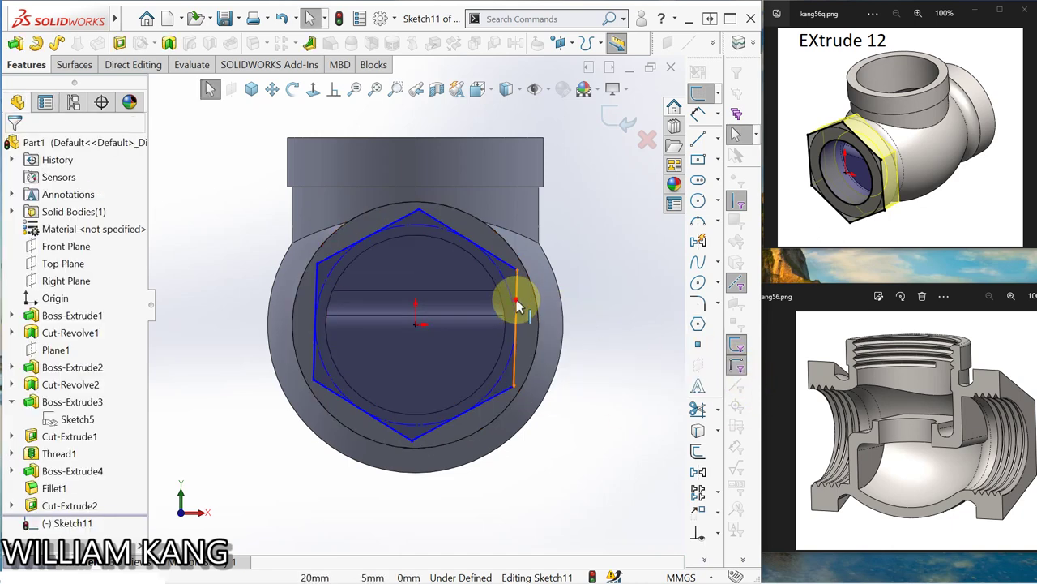
left_click(517, 303)
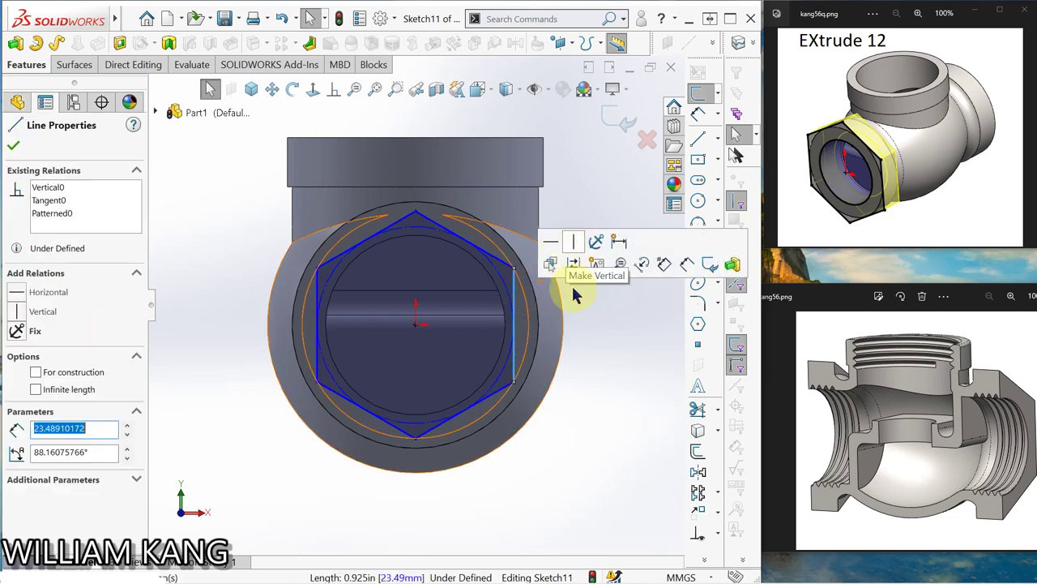
left_click(585, 358)
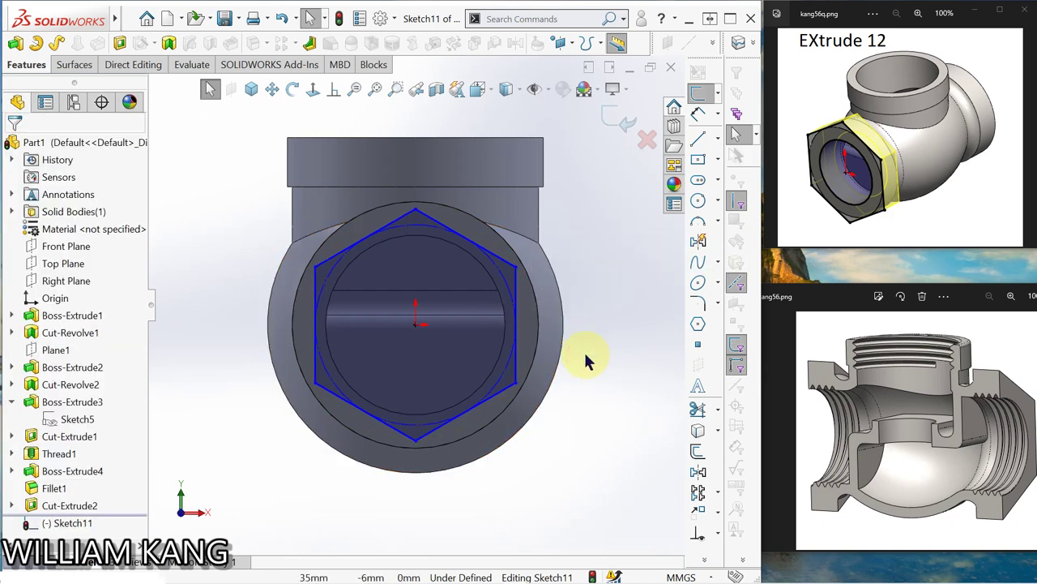
left_click(516, 290)
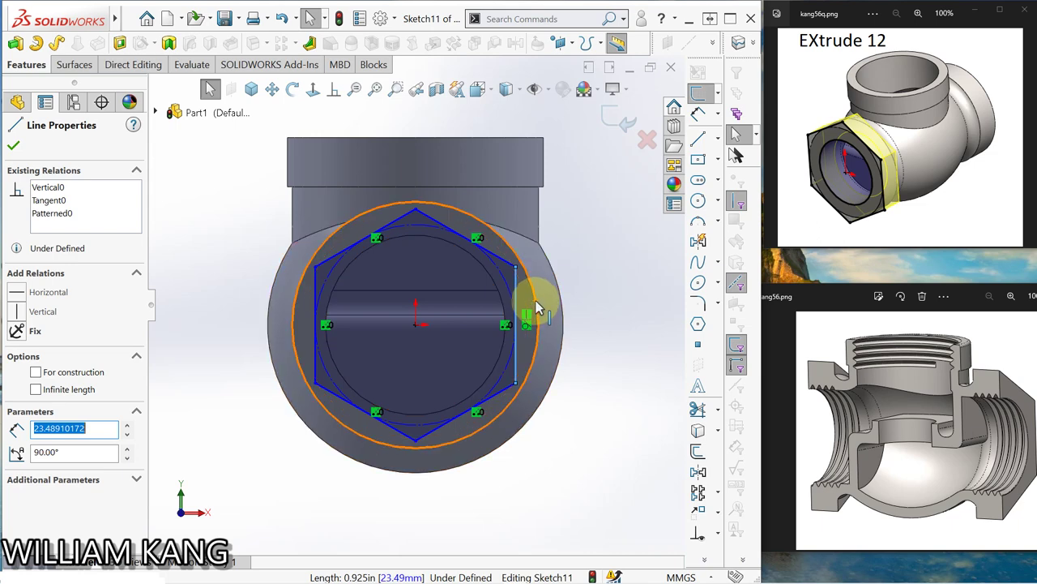
left_click(536, 309)
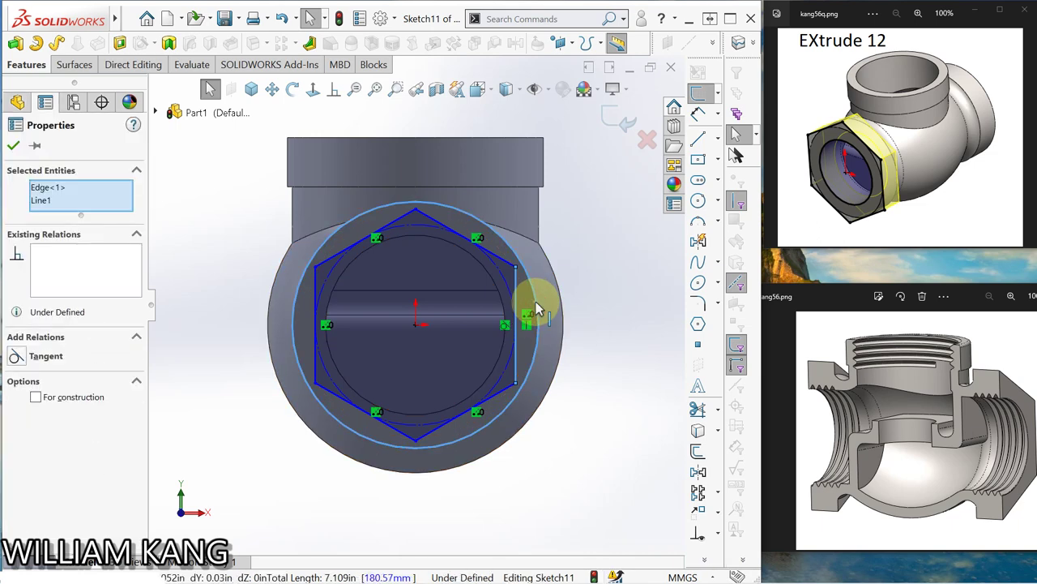
left_click(16, 358)
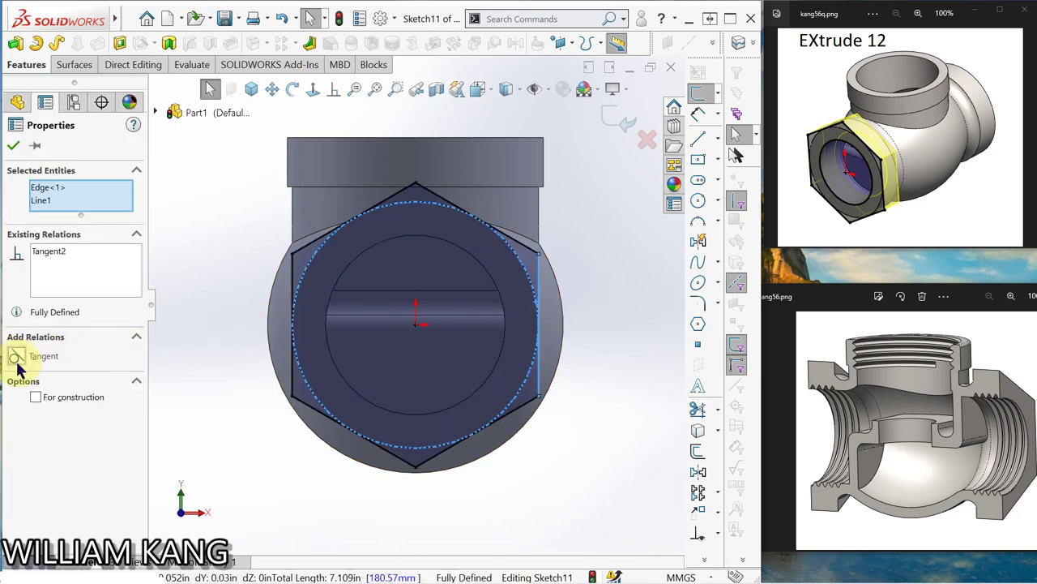
left_click(208, 182)
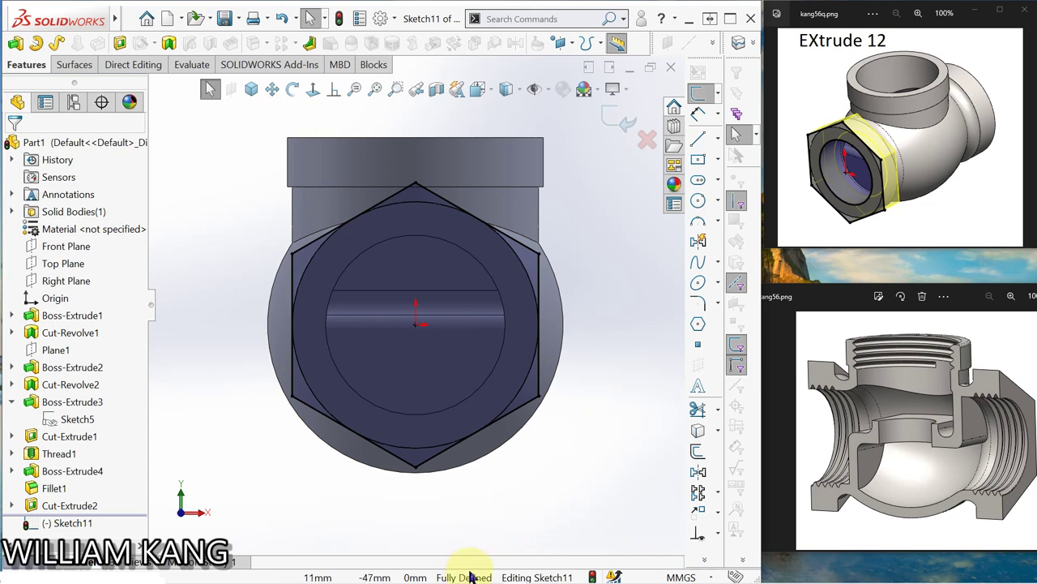
left_click(1029, 140)
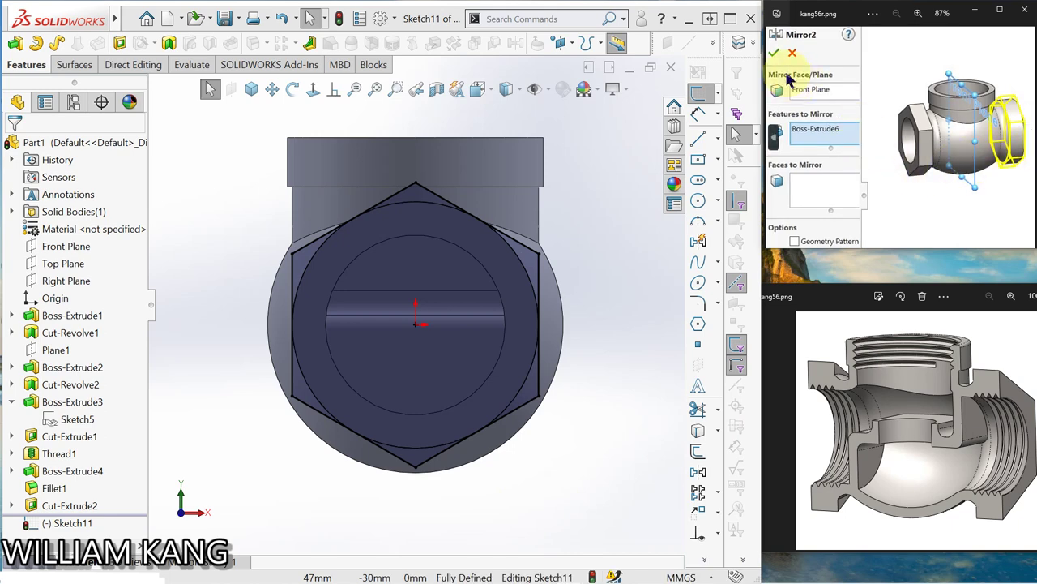
key("Left")
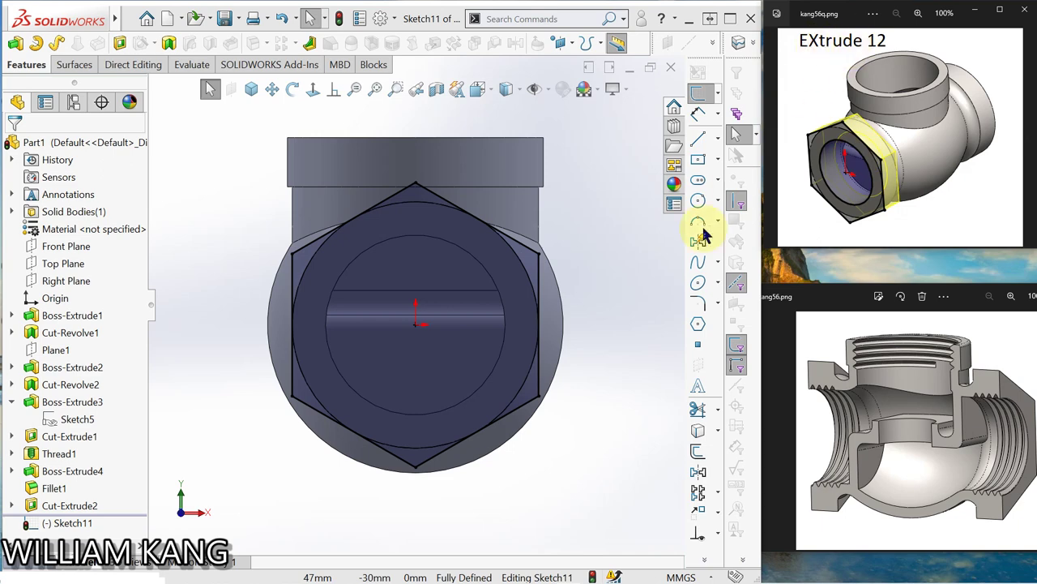
middle_click_drag(586, 313, 517, 338)
key("Escape")
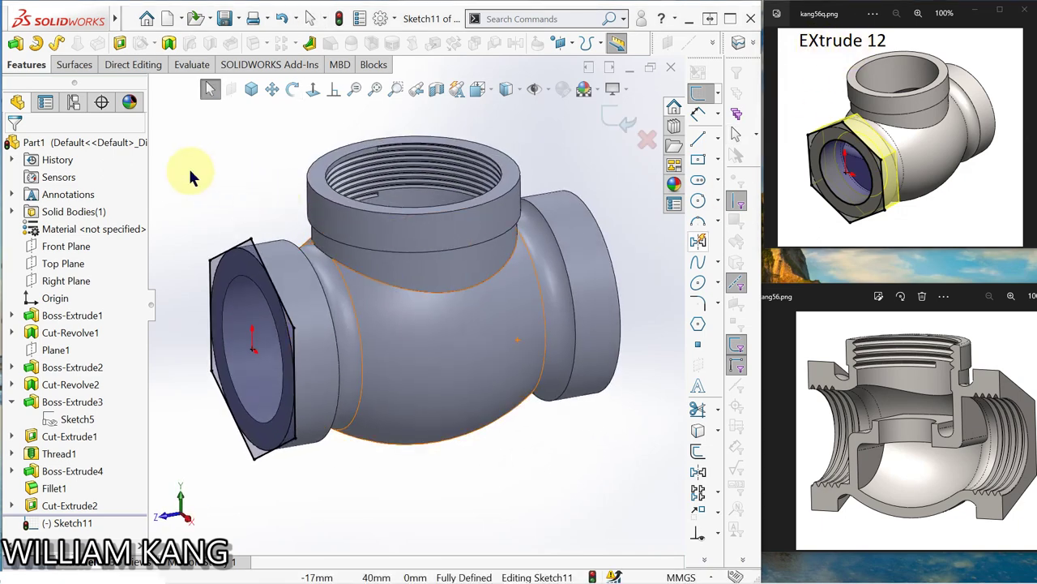
- Extrude the hexagon sketch 12 mm in the reversed direction, back into the body
left_click(17, 45)
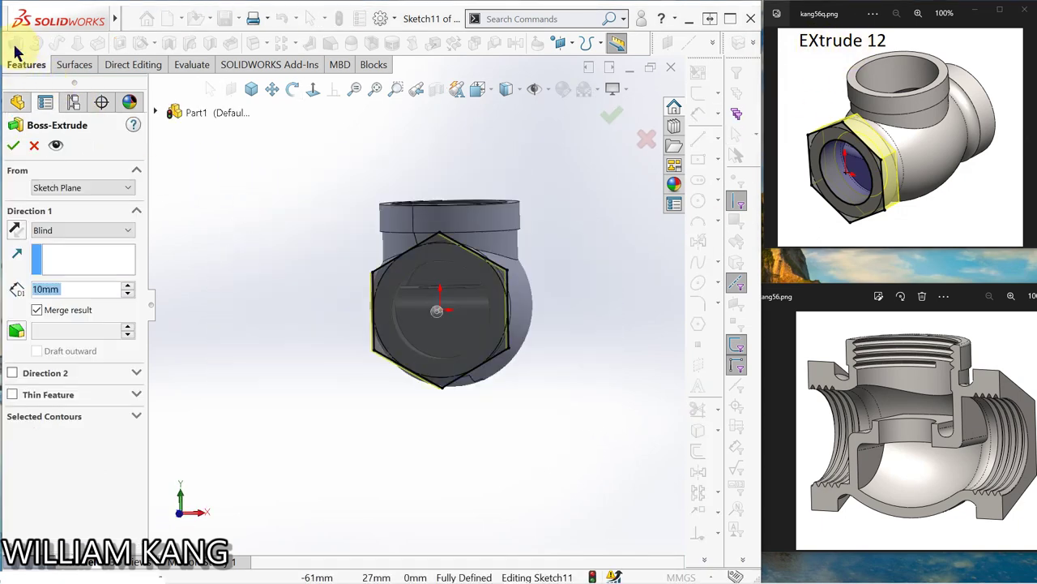
mouse_move(510, 378)
middle_mouse_down()
mouse_move(422, 352)
mouse_move(382, 378)
middle_mouse_up()
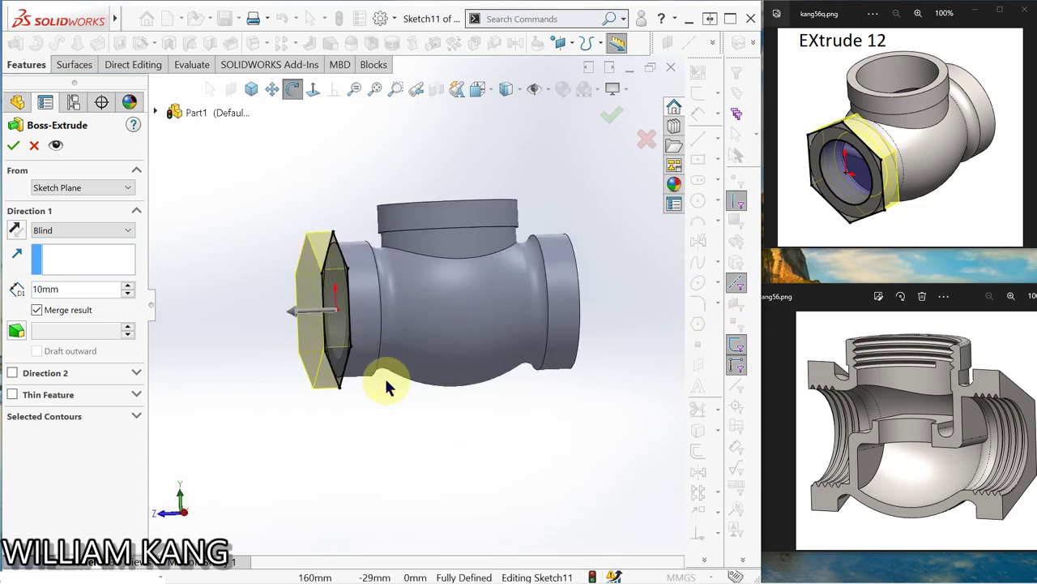
left_click(16, 232)
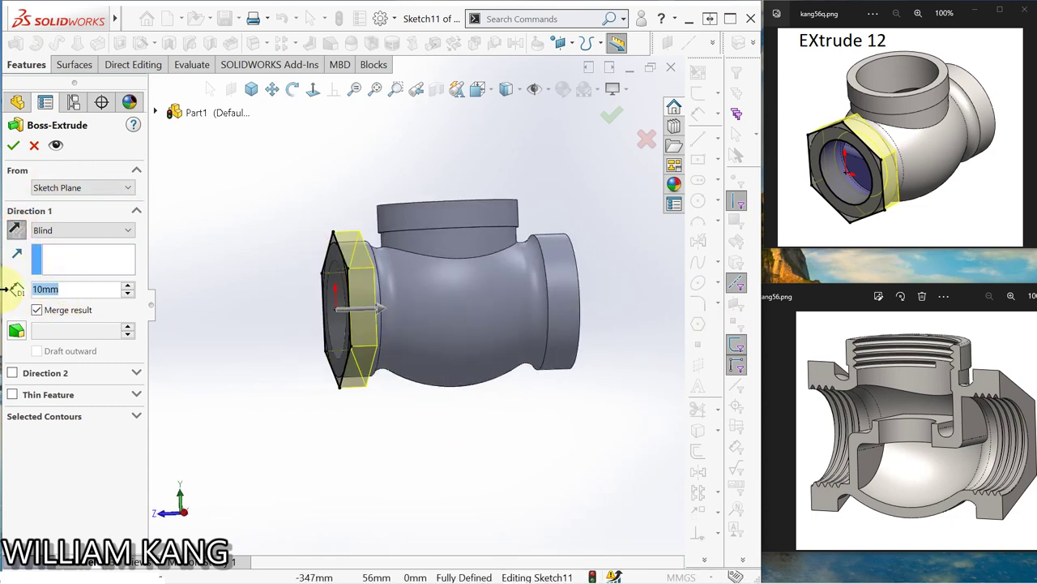
type("12")
key("Return")
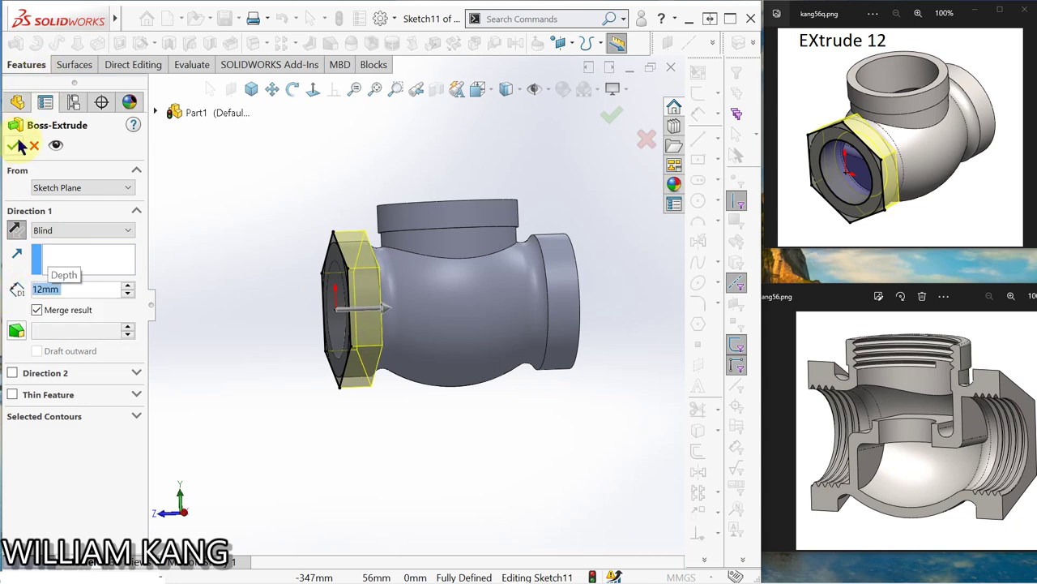
left_click(18, 145)
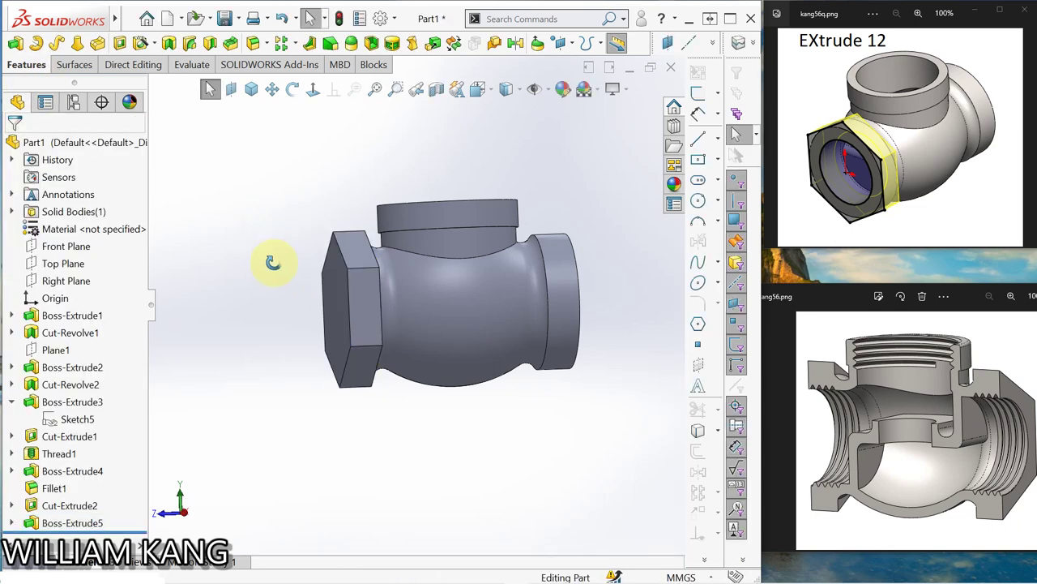
mouse_move(272, 261)
middle_mouse_down()
mouse_move(408, 225)
mouse_move(396, 262)
mouse_move(394, 238)
mouse_move(422, 234)
mouse_move(327, 272)
mouse_move(339, 267)
middle_mouse_up()
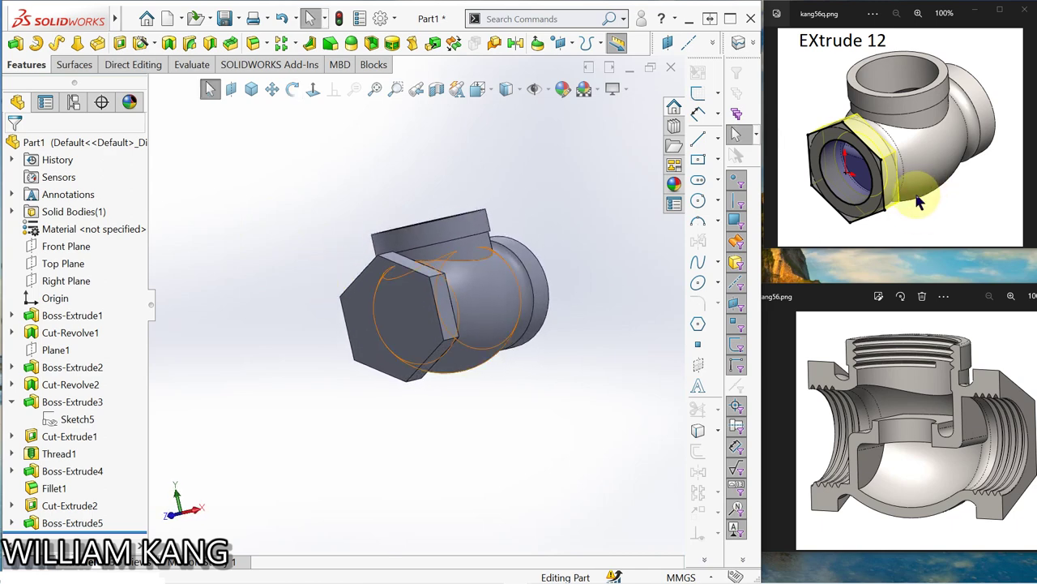
left_click(776, 146)
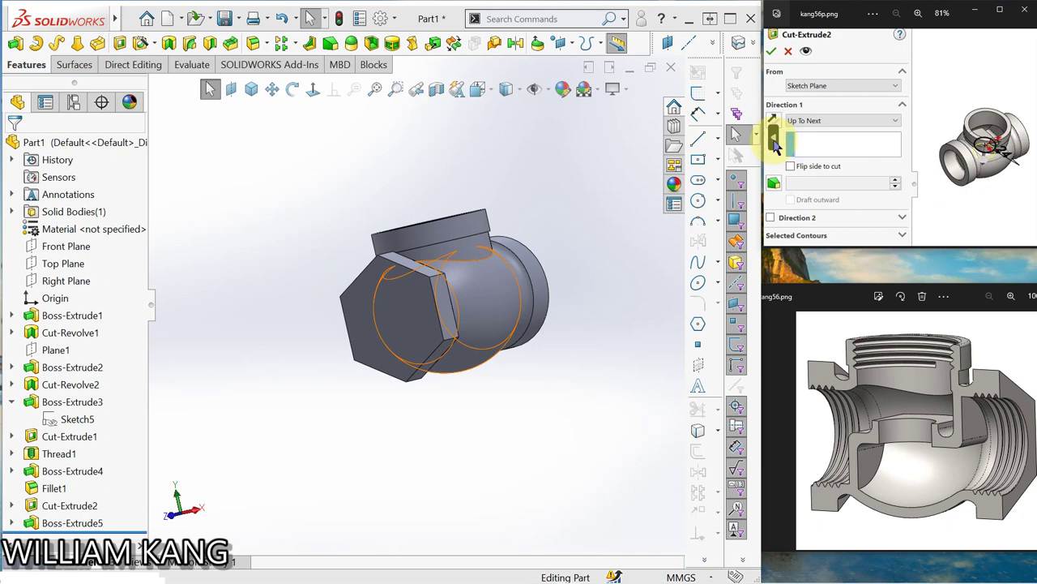
left_click(1028, 142)
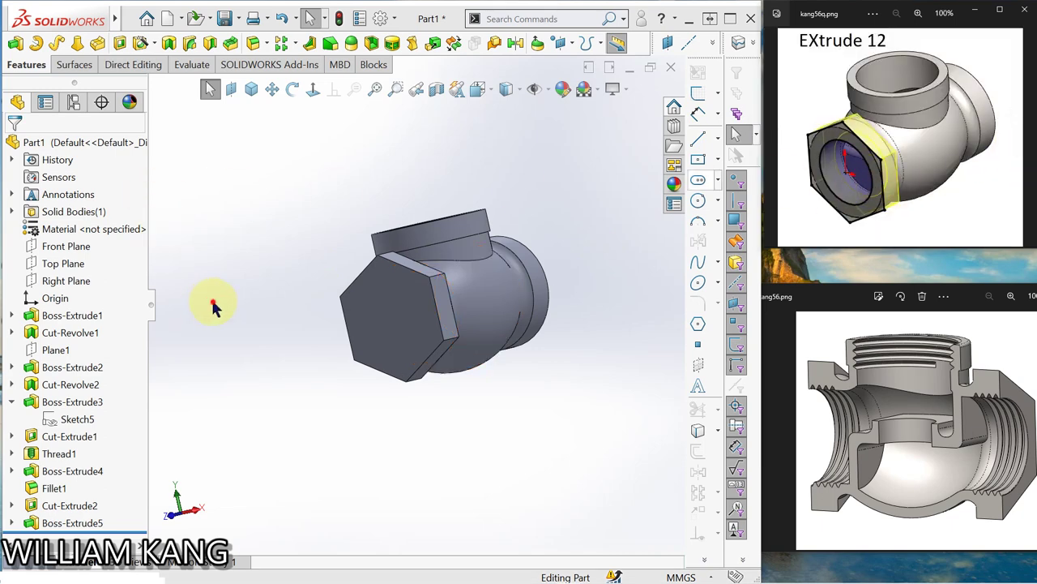
- Edit Sketch11 and convert the hex face's inner circular edge into it, keeping the bore open
left_click(12, 523)
left_click(80, 523)
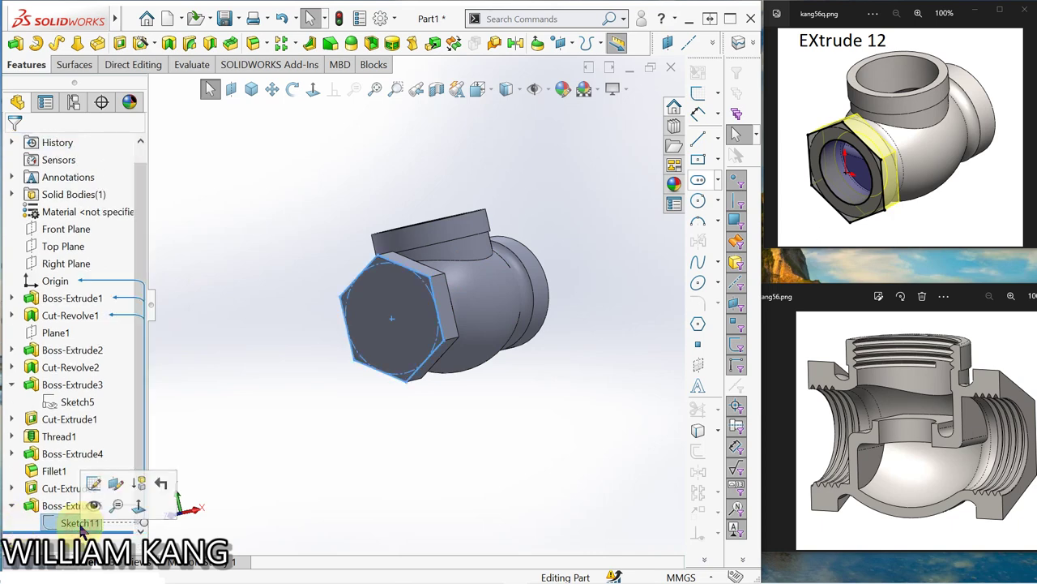
left_click(104, 483)
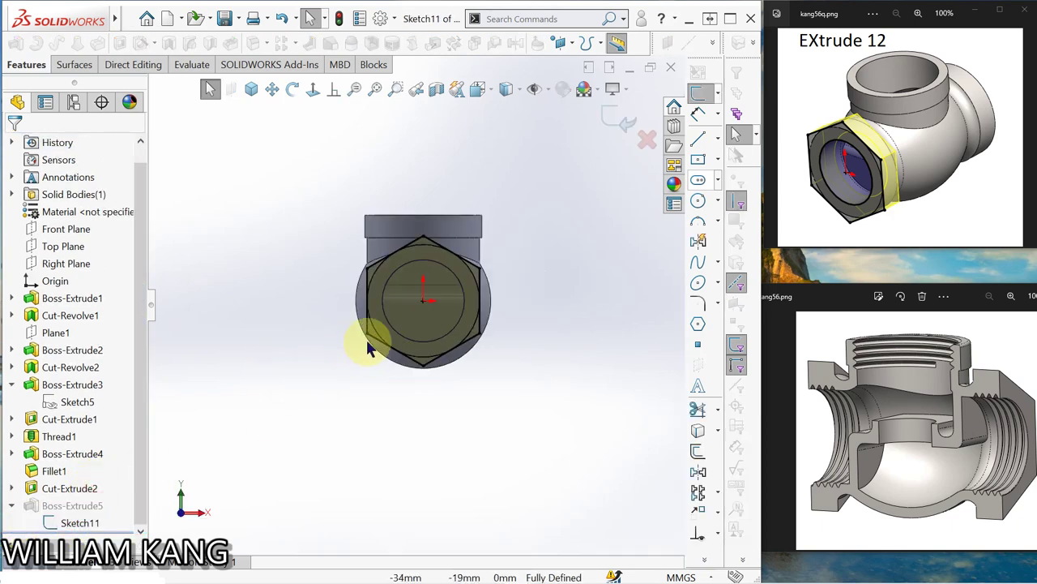
left_click(698, 431)
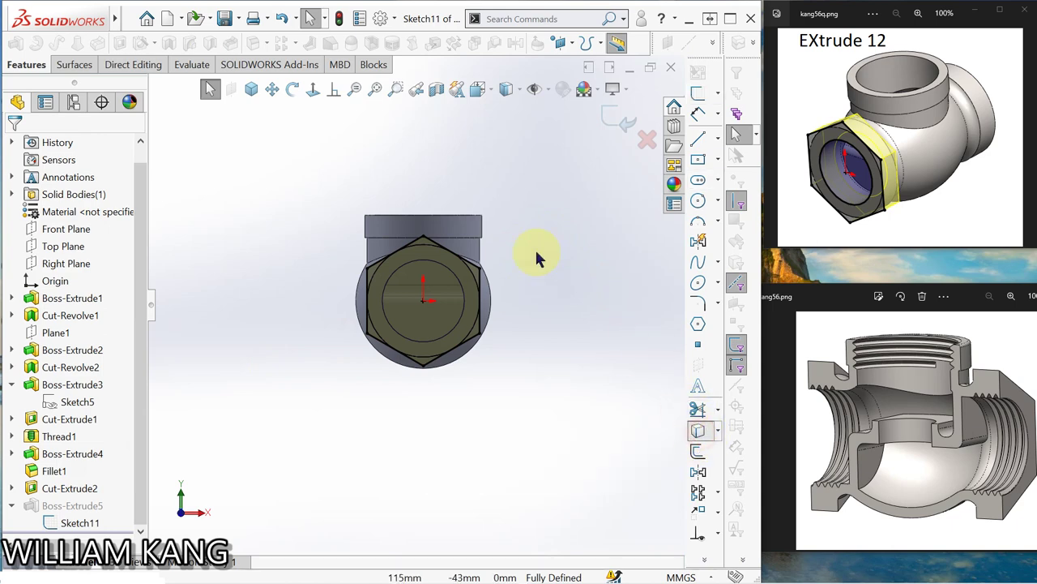
left_click(464, 295)
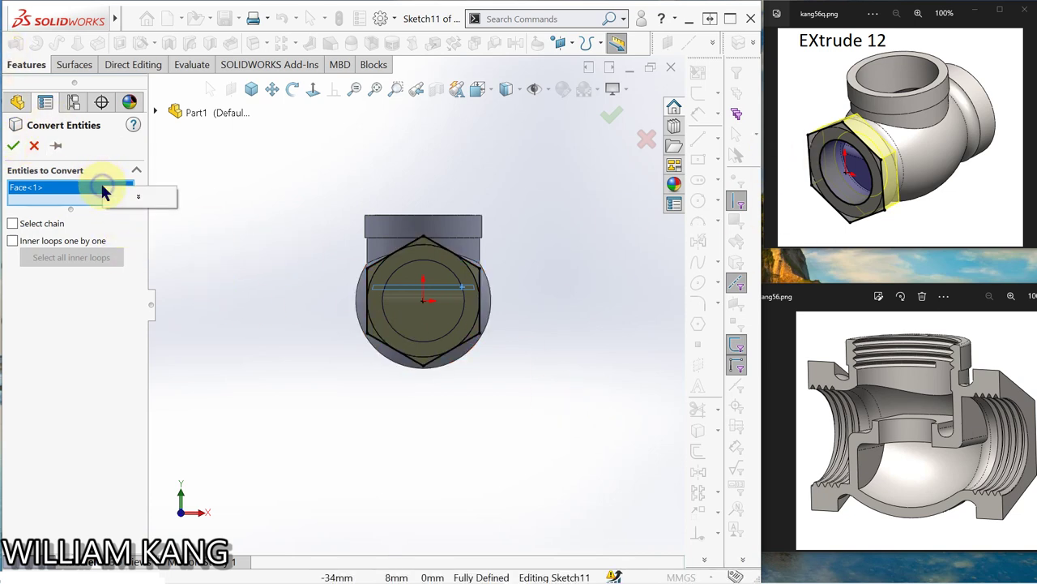
right_click(146, 201)
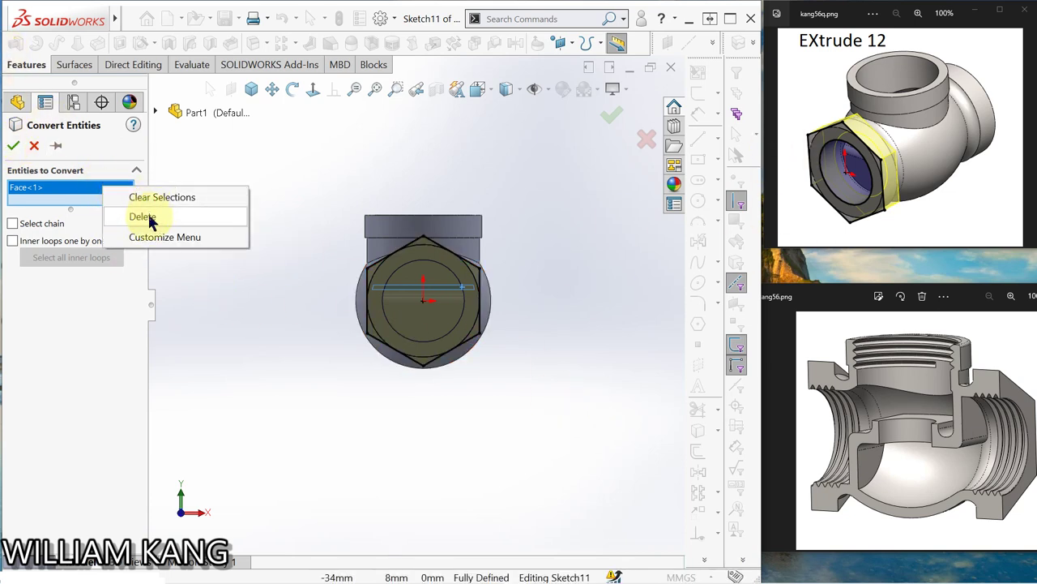
left_click(145, 209)
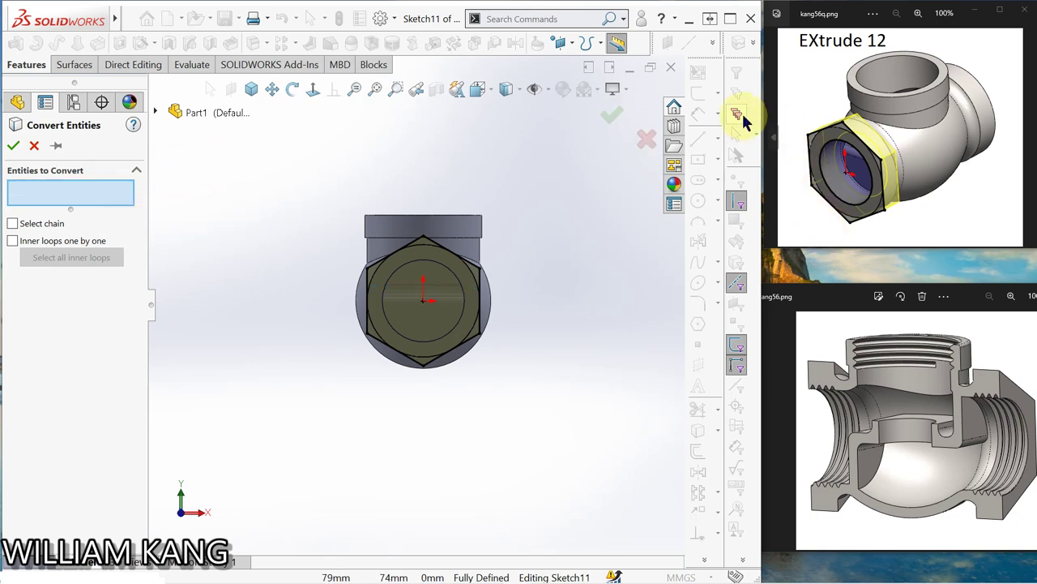
left_click(738, 204)
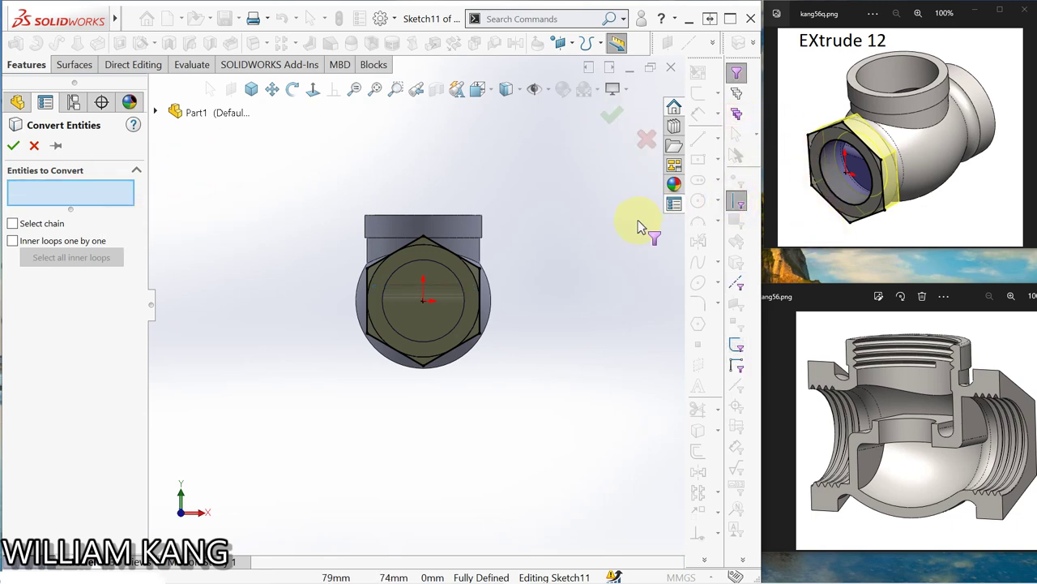
left_click(459, 279)
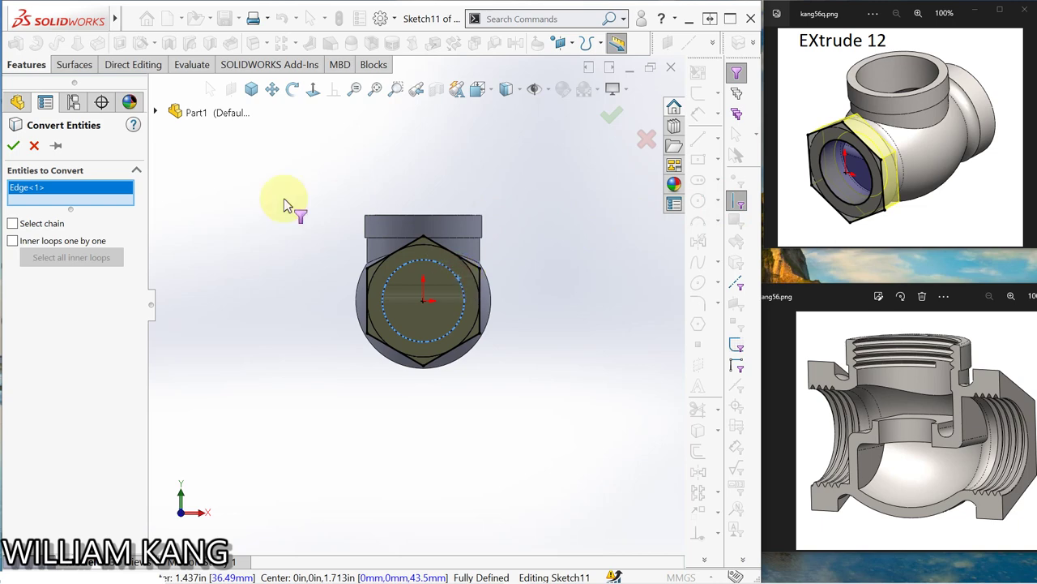
left_click(14, 145)
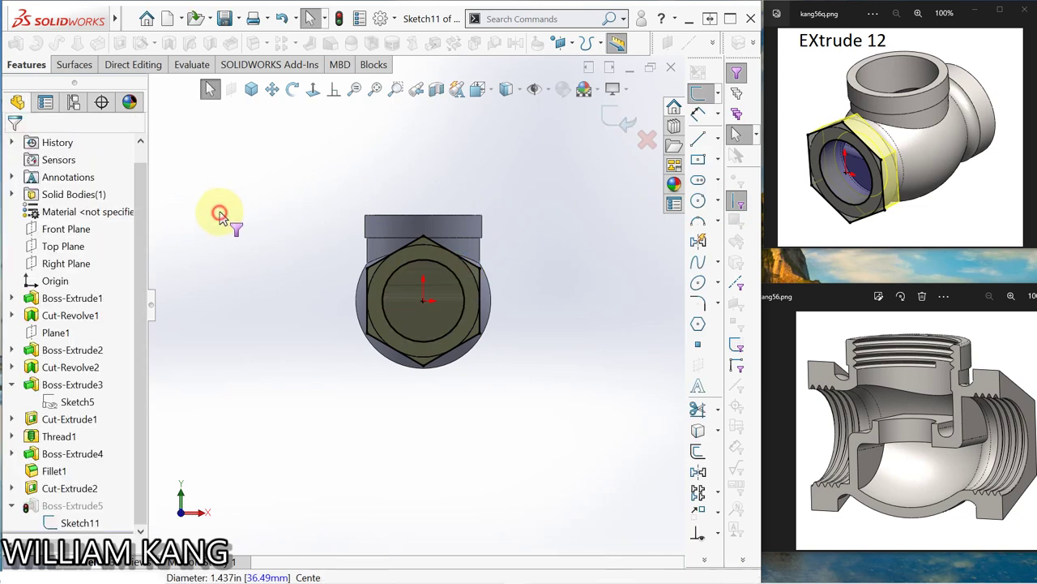
mouse_move(521, 382)
middle_mouse_down()
mouse_move(474, 375)
mouse_move(491, 382)
middle_mouse_up()
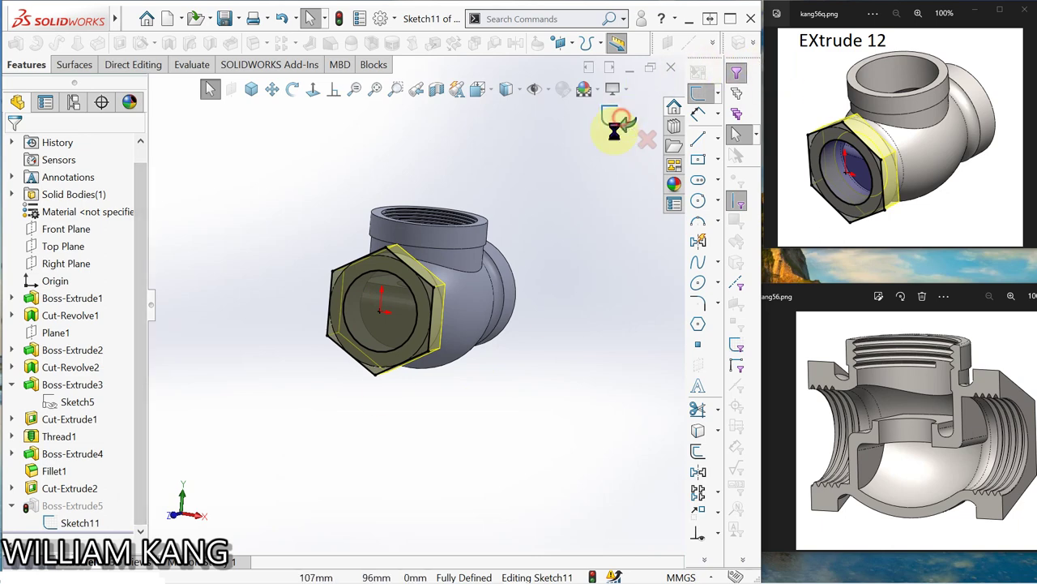
mouse_move(227, 459)
middle_mouse_down()
mouse_move(319, 387)
mouse_move(405, 416)
mouse_move(271, 436)
mouse_move(364, 443)
mouse_move(299, 450)
mouse_move(342, 463)
mouse_move(303, 424)
mouse_move(263, 430)
mouse_move(146, 412)
mouse_move(294, 445)
mouse_move(192, 445)
mouse_move(213, 431)
mouse_move(212, 478)
middle_mouse_up()
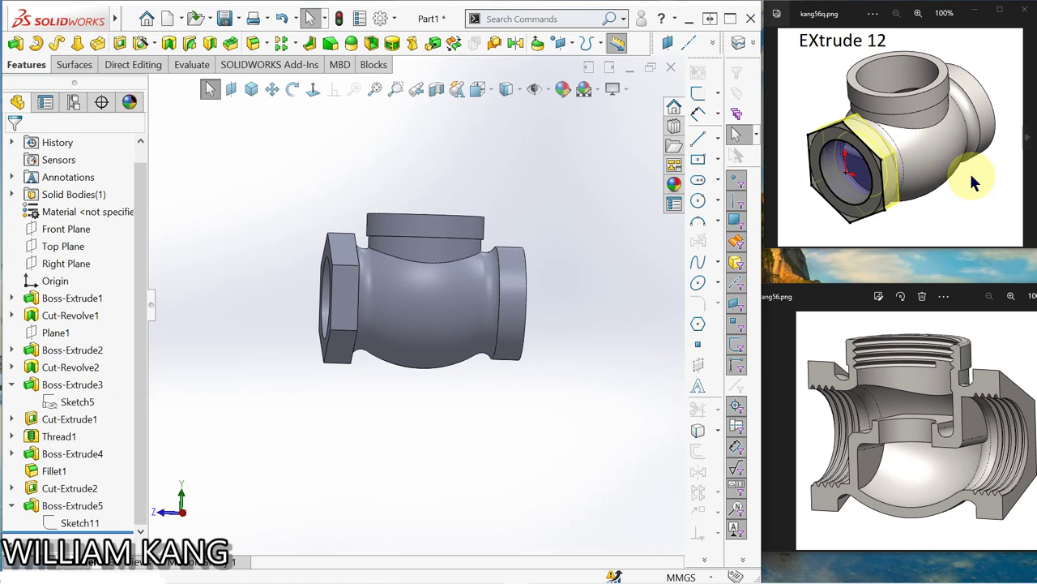
- Mirror Boss-Extrude5 about the Front Plane to create hex flats on the other end
left_click(1031, 144)
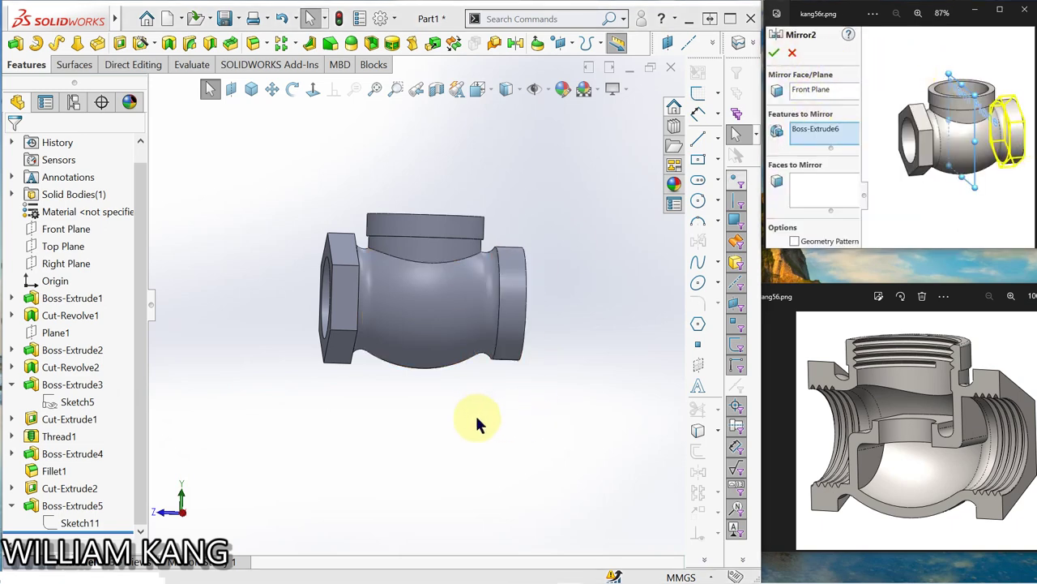
mouse_move(479, 421)
middle_mouse_down()
mouse_move(475, 456)
mouse_move(484, 417)
middle_mouse_up()
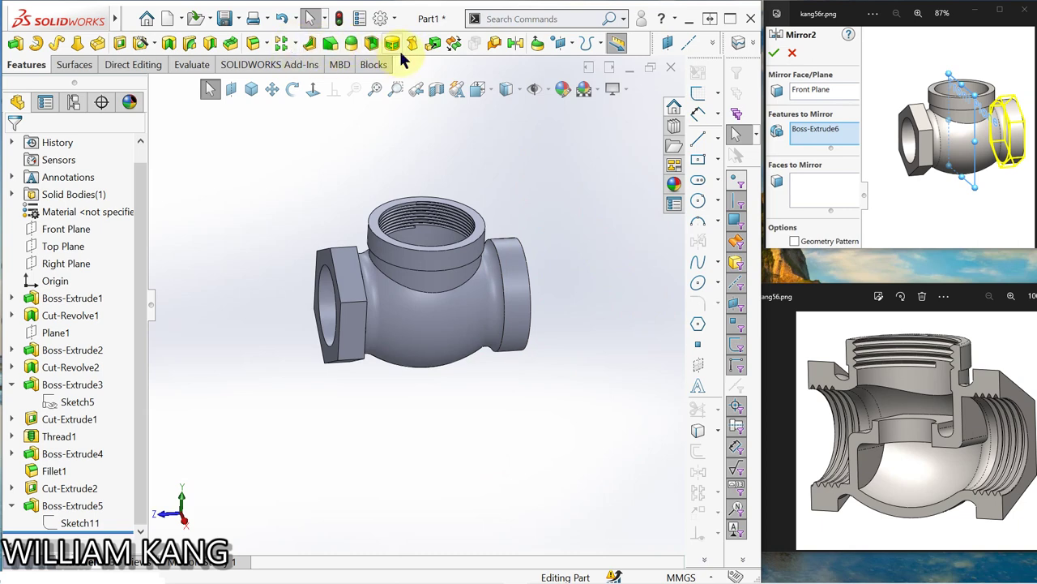
left_click(521, 47)
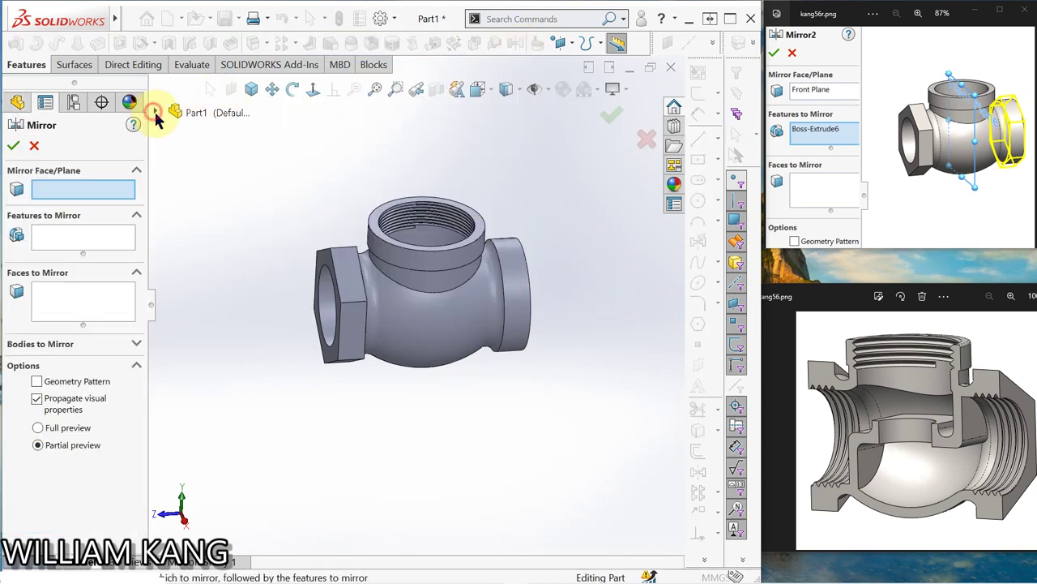
left_click(155, 113)
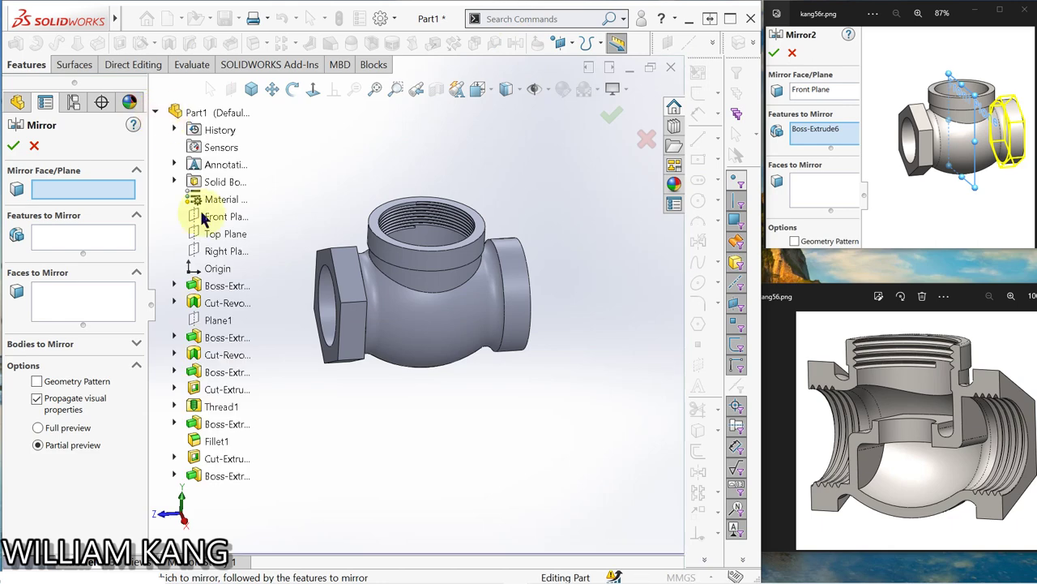
left_click(73, 240)
left_click(219, 476)
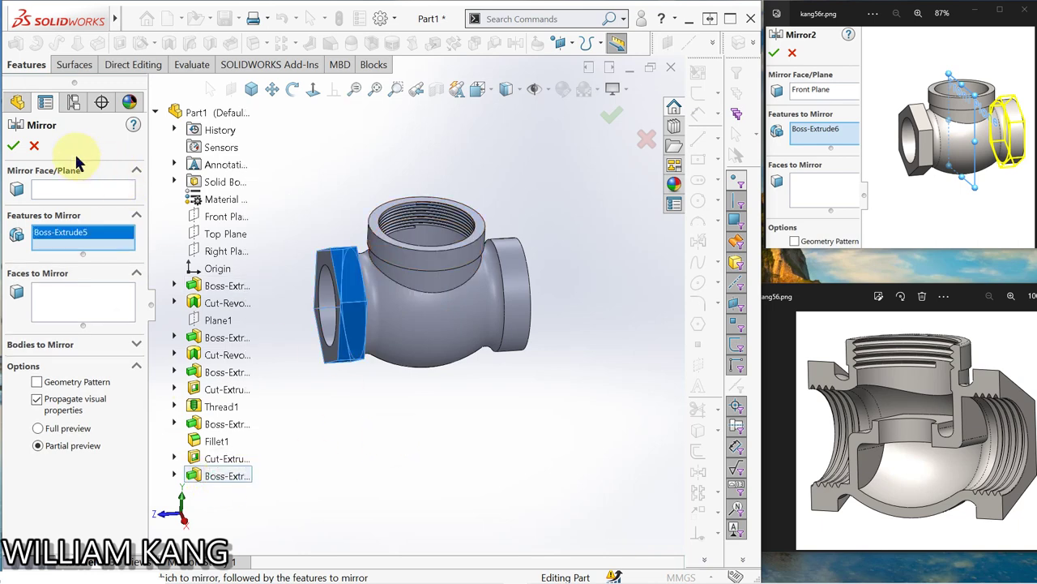
left_click(79, 188)
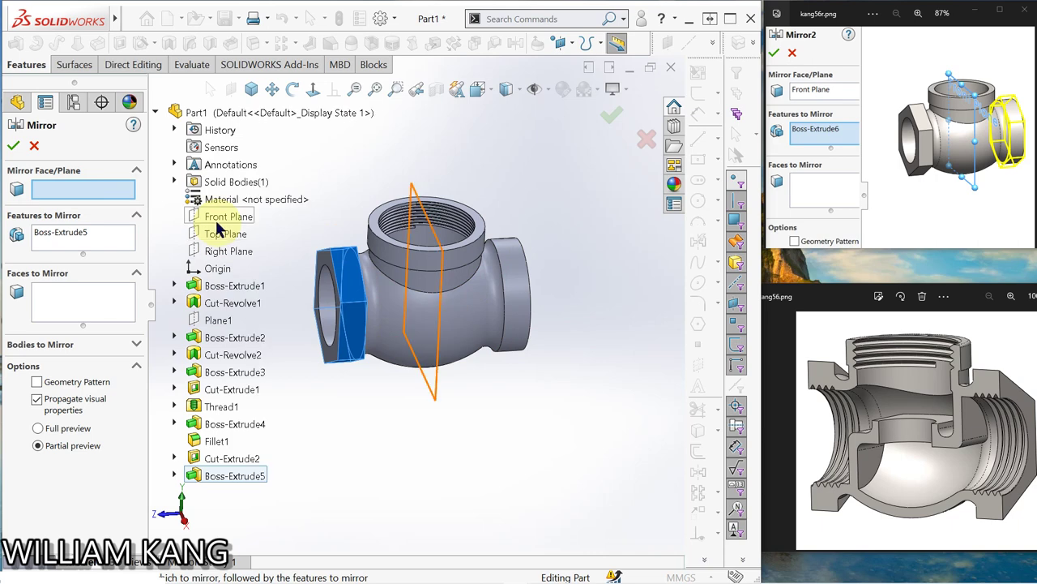
left_click(218, 227)
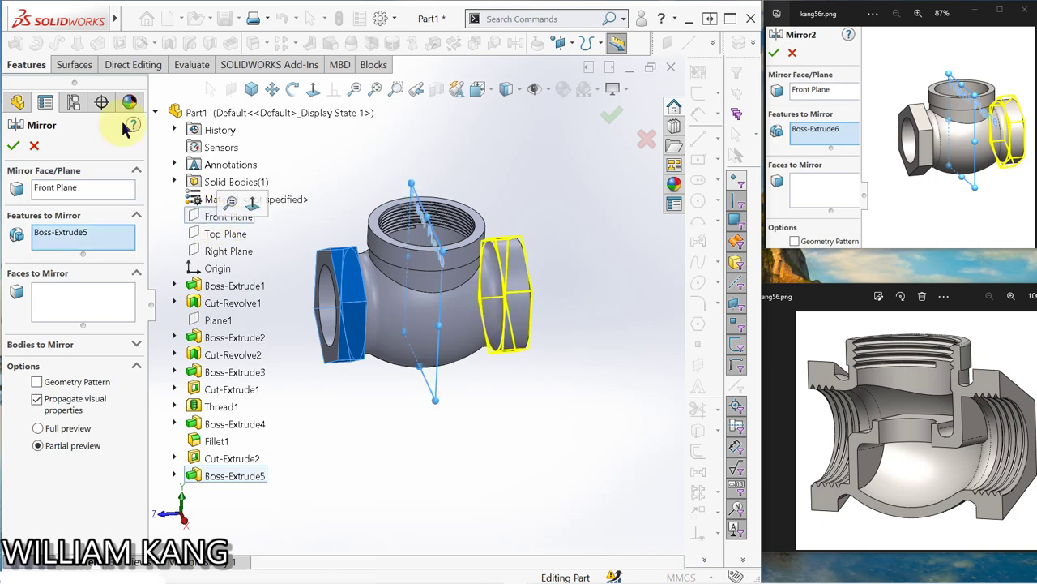
left_click(13, 145)
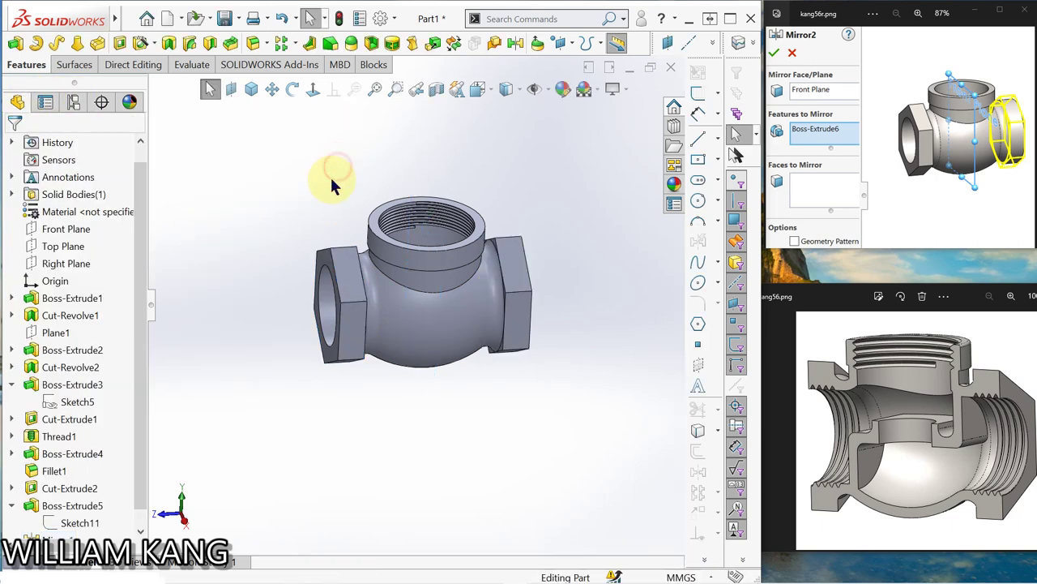
mouse_move(447, 352)
middle_mouse_down()
mouse_move(487, 362)
mouse_move(470, 376)
mouse_move(428, 365)
middle_mouse_up()
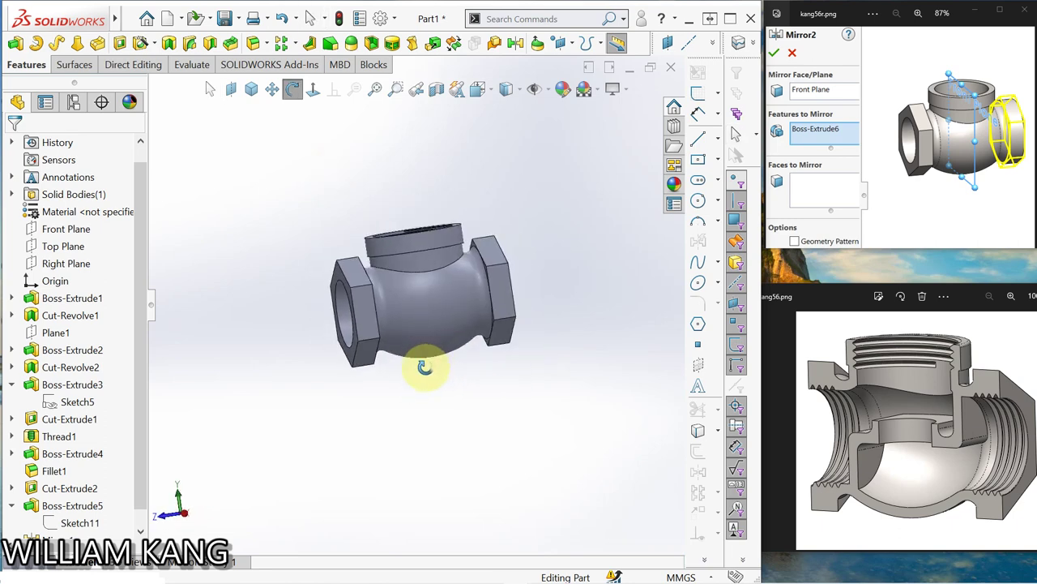
- Review the thread and 1 mm fillet reference images while orbiting to a front view
left_click(1027, 142)
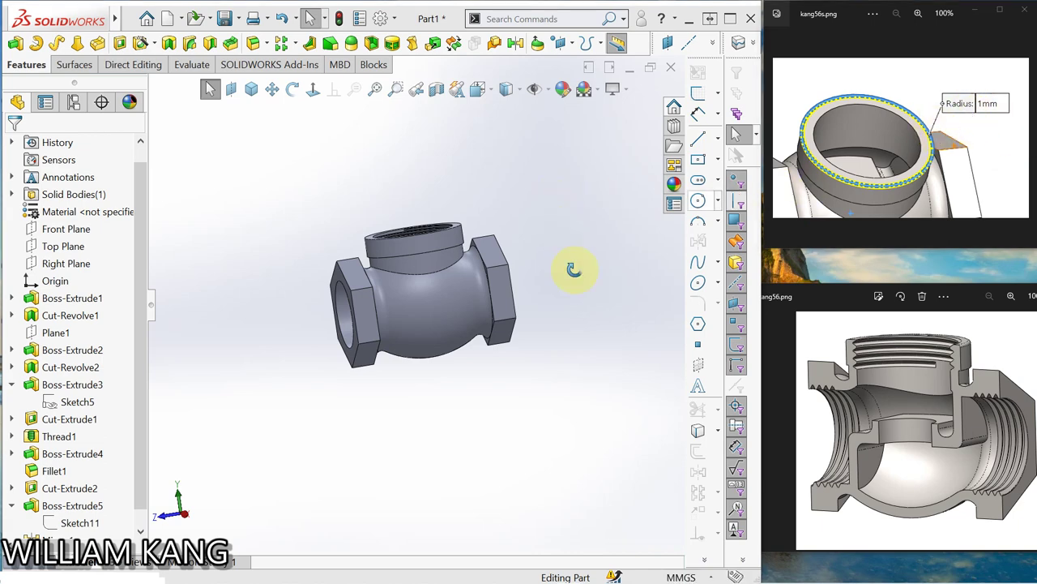
mouse_move(572, 267)
middle_mouse_down()
mouse_move(603, 319)
mouse_move(621, 304)
mouse_move(603, 261)
middle_mouse_up()
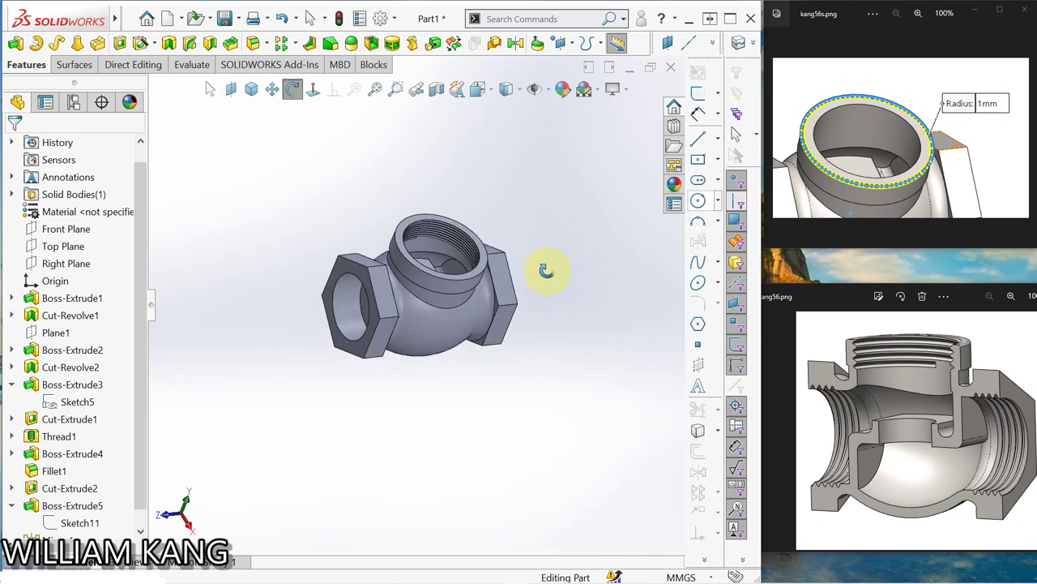
middle_click_drag(549, 271, 528, 251)
left_click(1026, 144)
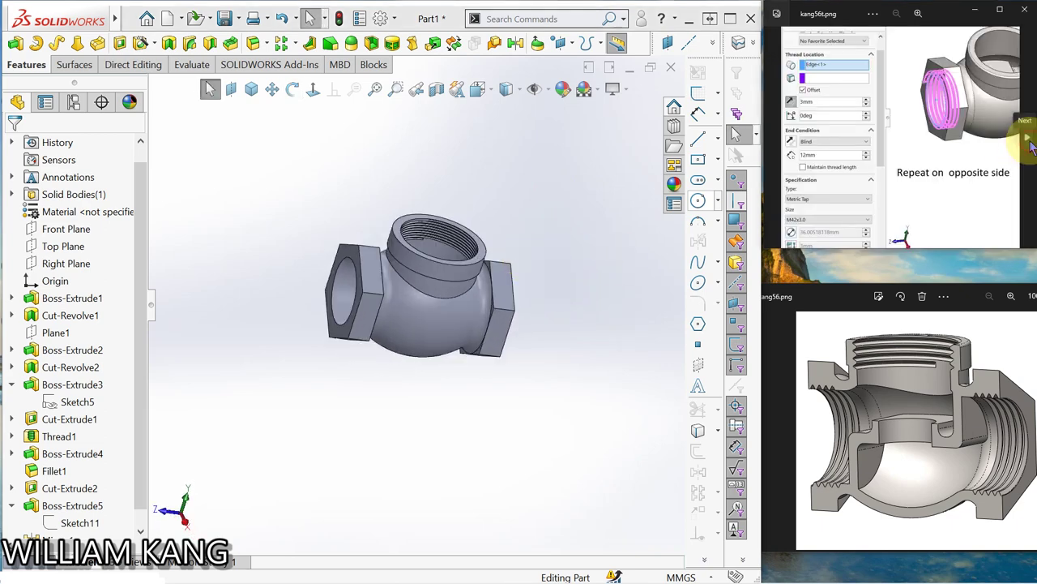
left_click(773, 139)
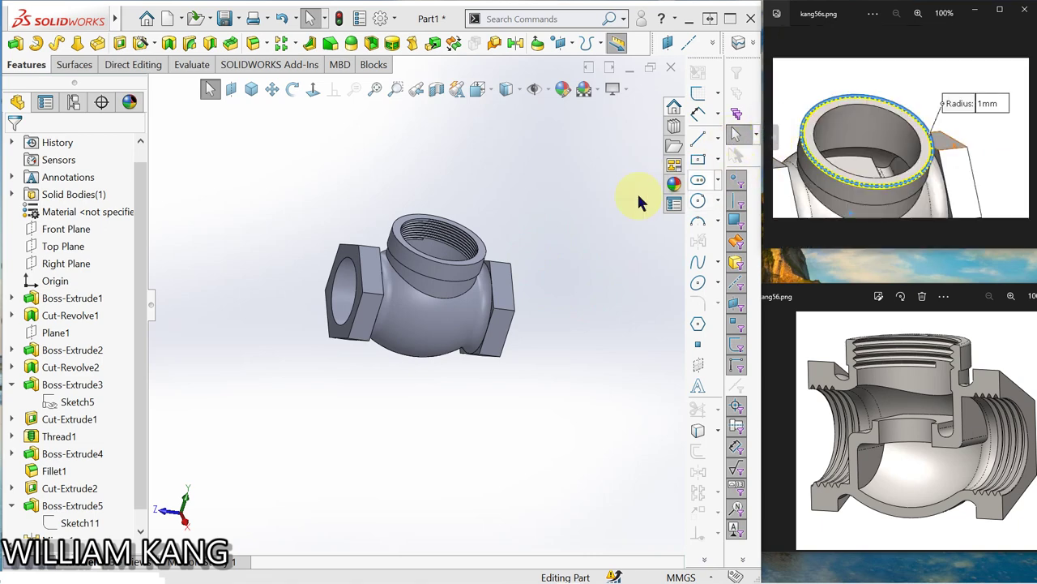
mouse_move(547, 199)
middle_mouse_down()
mouse_move(505, 189)
mouse_move(533, 150)
mouse_move(528, 197)
mouse_move(533, 176)
middle_mouse_up()
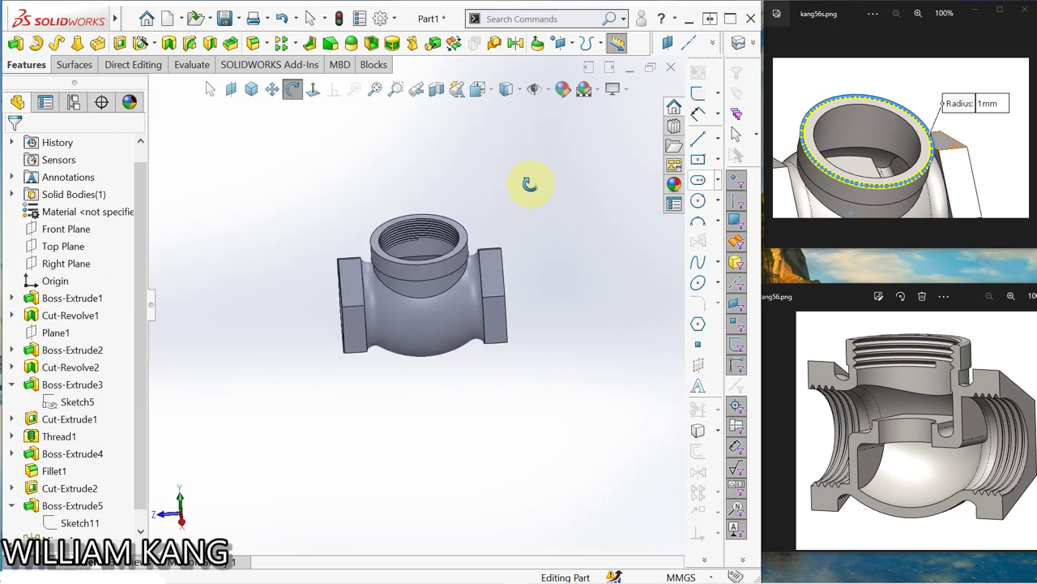
- Fillet the top threaded port's rim edge with a 1 mm radius
left_click(253, 43)
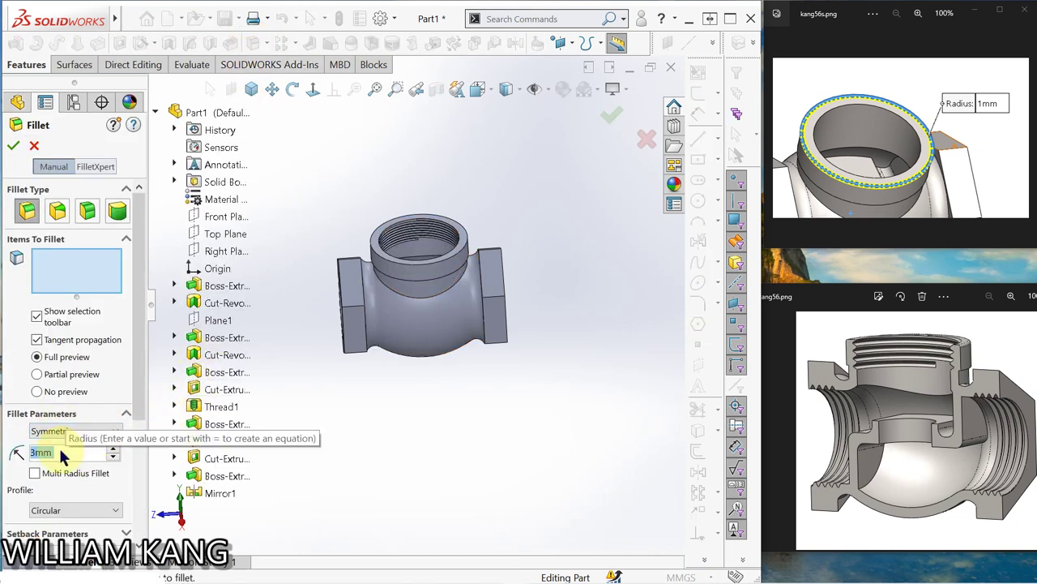
type("1")
key("Return")
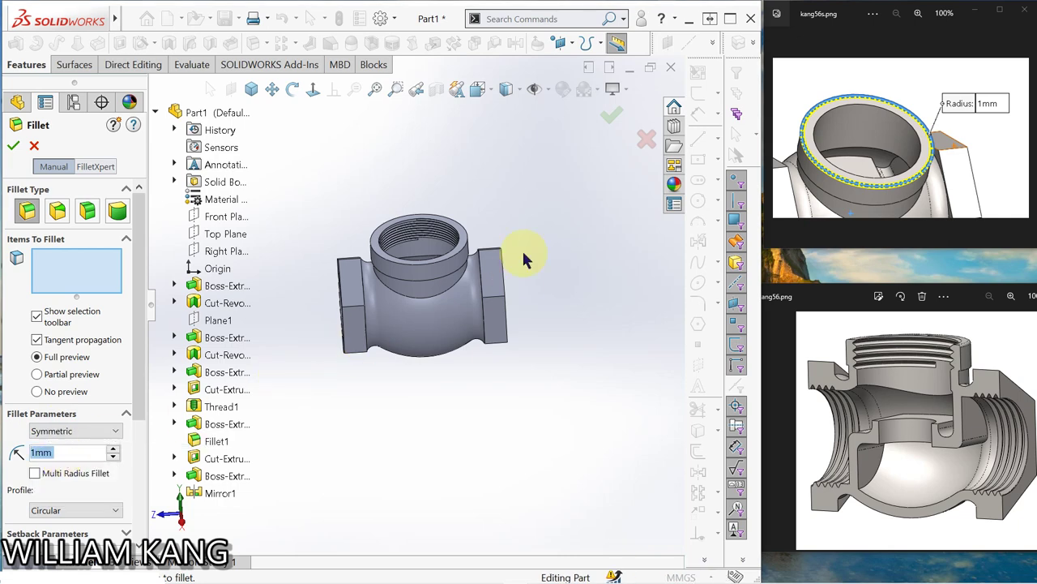
left_click(472, 244)
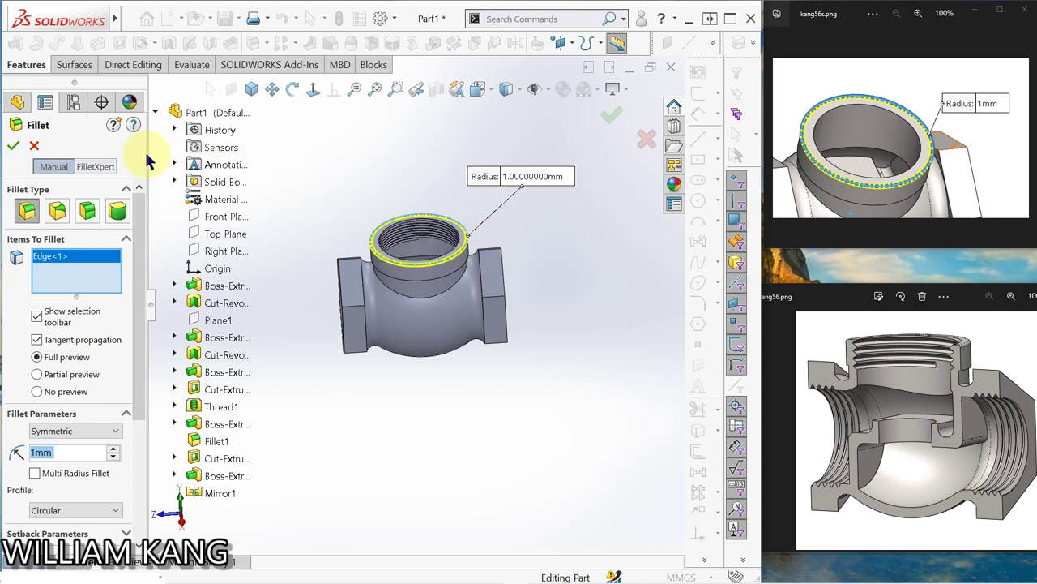
left_click(13, 148)
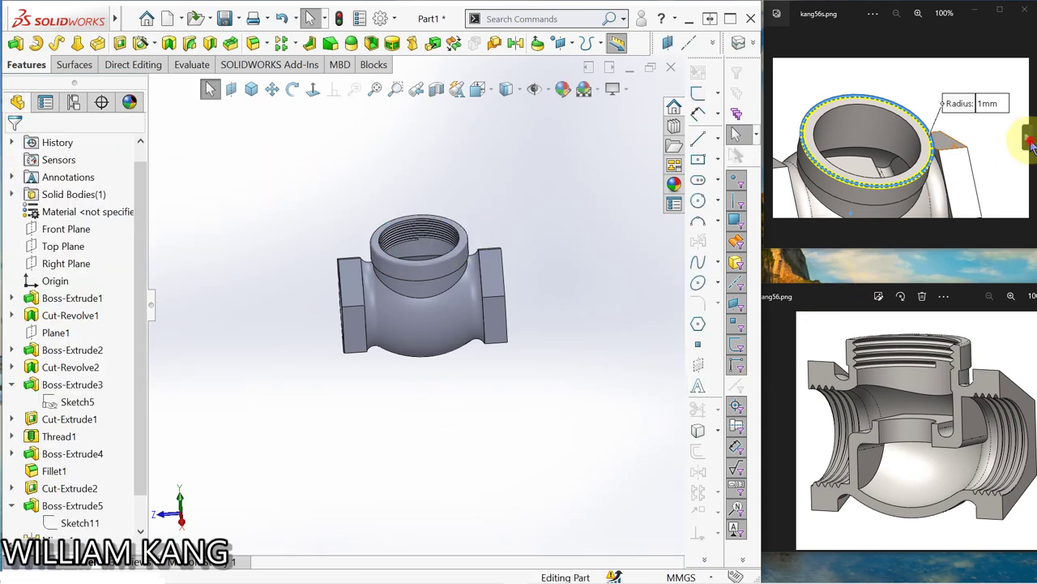
left_click(1026, 138)
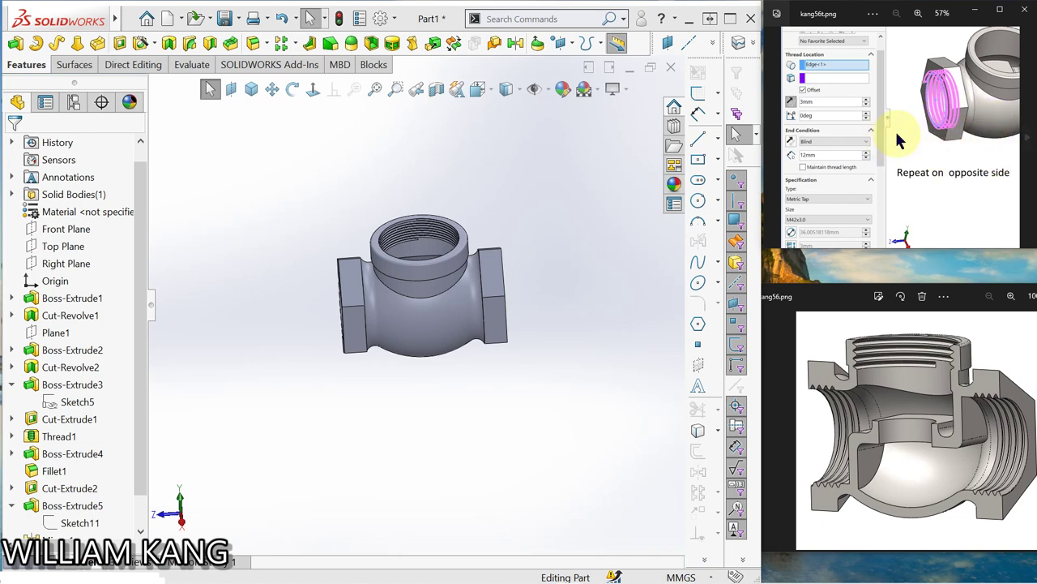
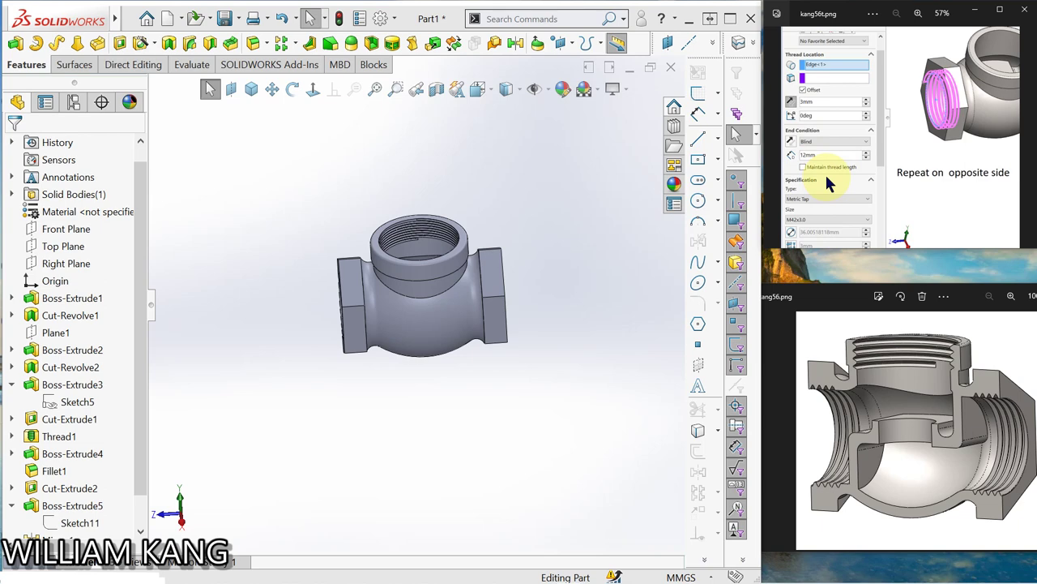
- Page through the Photos reference images back to kang56g.png, the Cosmetic Thread 'Repeat on the other side' step
left_click(777, 144)
left_click(777, 143)
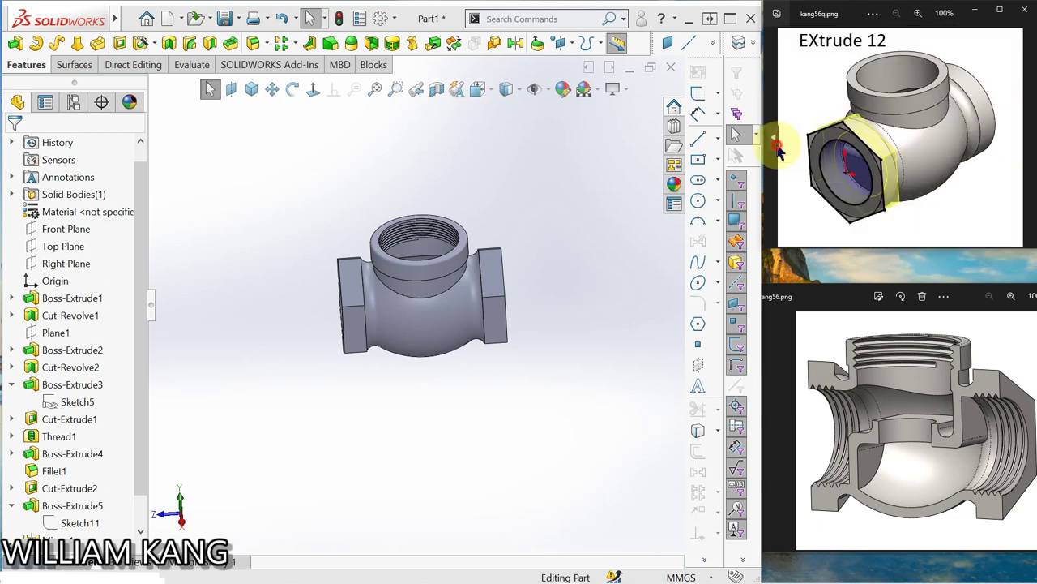
left_click(1025, 148)
left_click(1026, 149)
left_click(1026, 152)
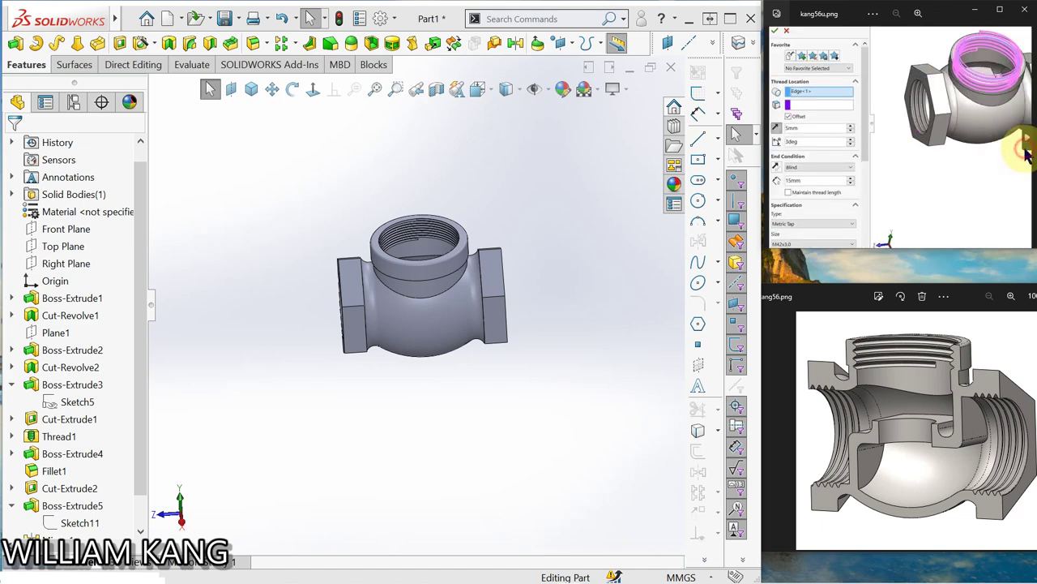
left_click(1026, 152)
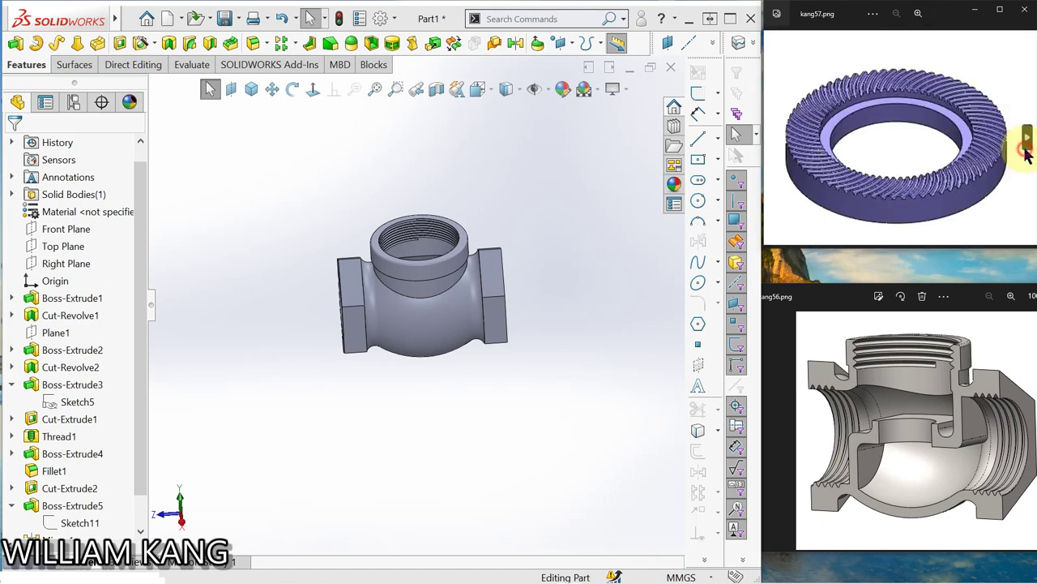
left_click(776, 140)
left_click(775, 139)
left_click(776, 140)
left_click(775, 140)
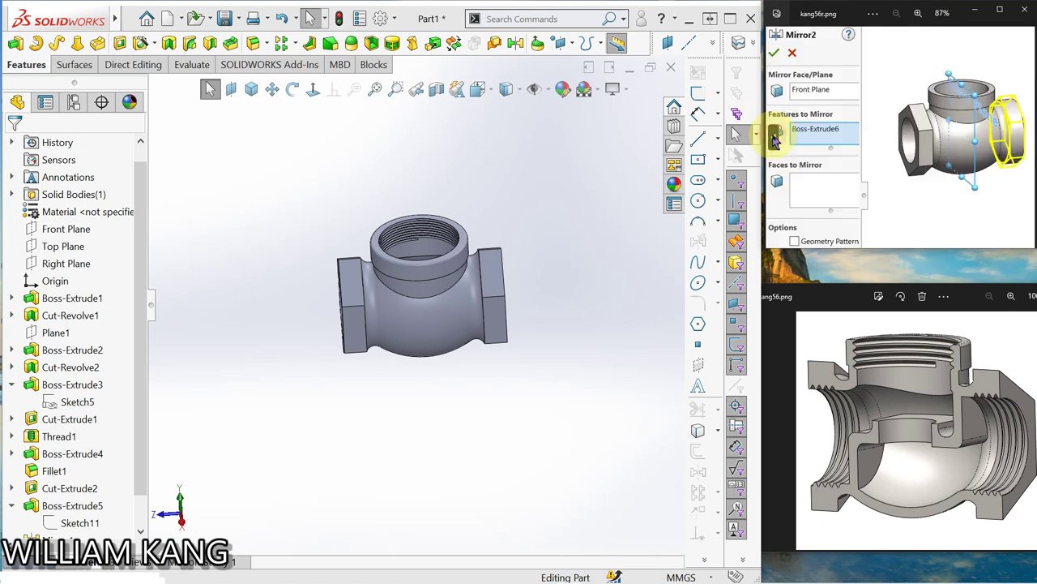
left_click(775, 141)
left_click(775, 139)
left_click(776, 140)
left_click(775, 139)
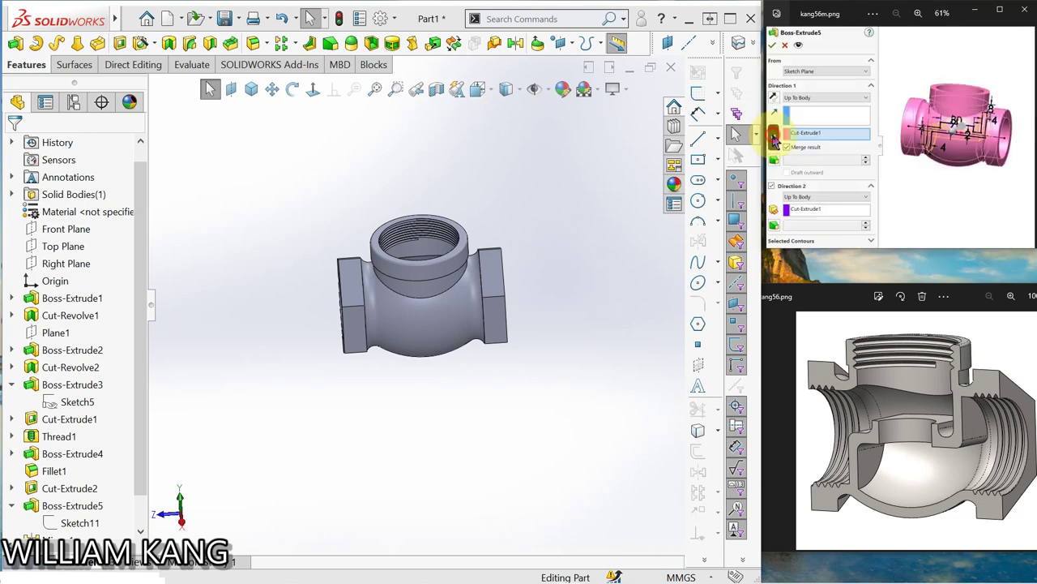
left_click(773, 138)
left_click(775, 139)
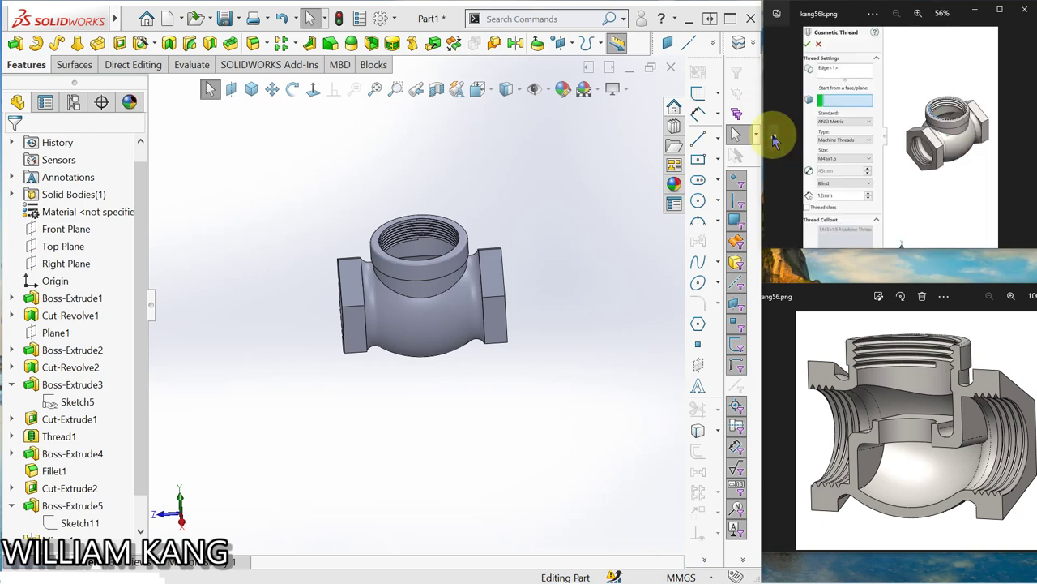
left_click(775, 139)
left_click(775, 139)
left_click(775, 140)
left_click(775, 139)
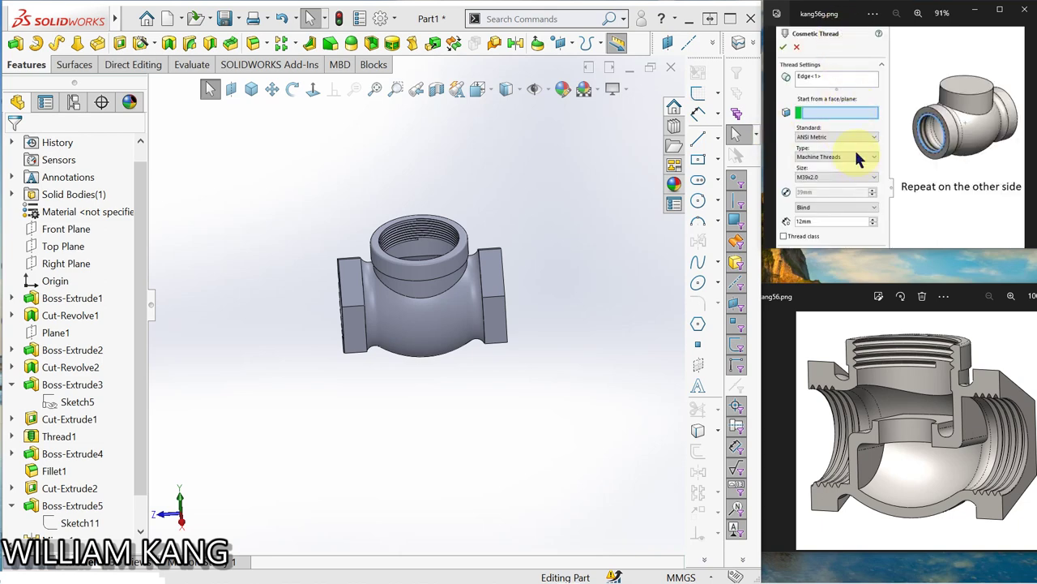
- Add a Metric Tap M39x2.0 thread, Blind 12 mm, on the left port's circular edge
mouse_move(446, 296)
middle_mouse_down()
mouse_move(521, 274)
mouse_move(482, 272)
mouse_move(514, 267)
mouse_move(347, 219)
mouse_move(562, 348)
middle_mouse_up()
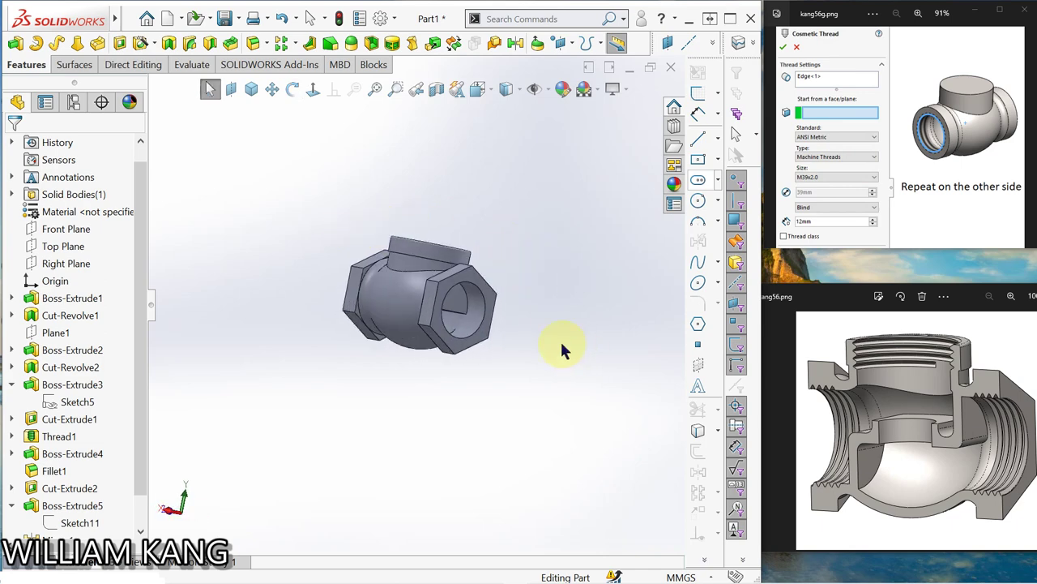
mouse_move(498, 262)
middle_mouse_down()
mouse_move(551, 225)
mouse_move(597, 236)
mouse_move(600, 272)
mouse_move(583, 279)
middle_mouse_up()
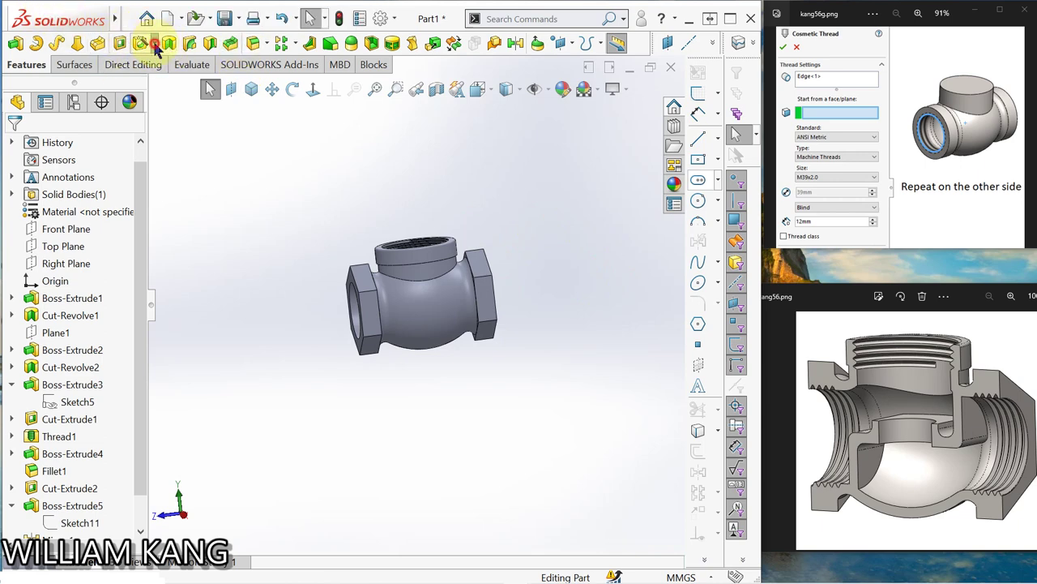
left_click(155, 47)
left_click(167, 103)
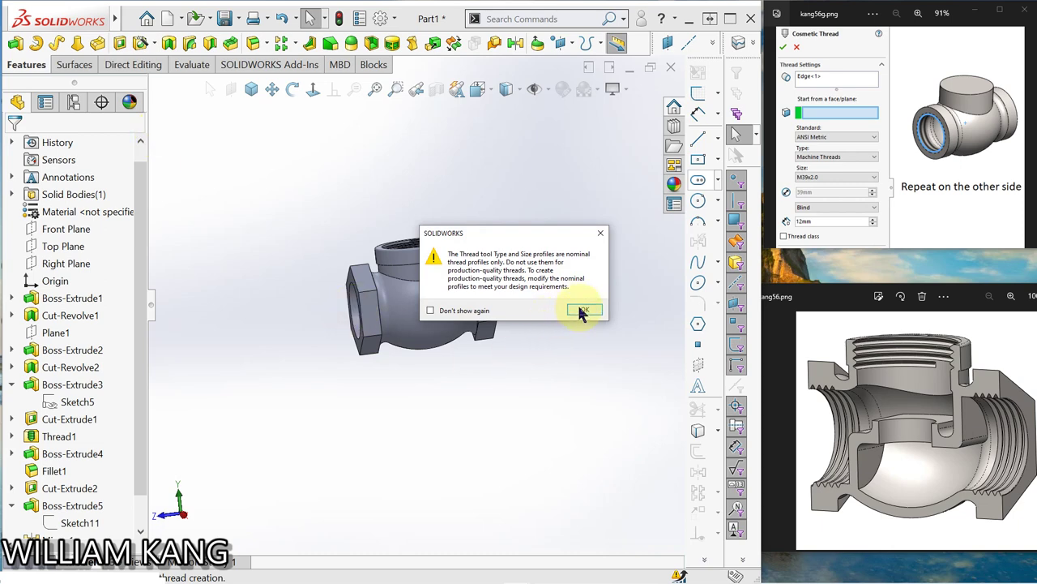
left_click(582, 311)
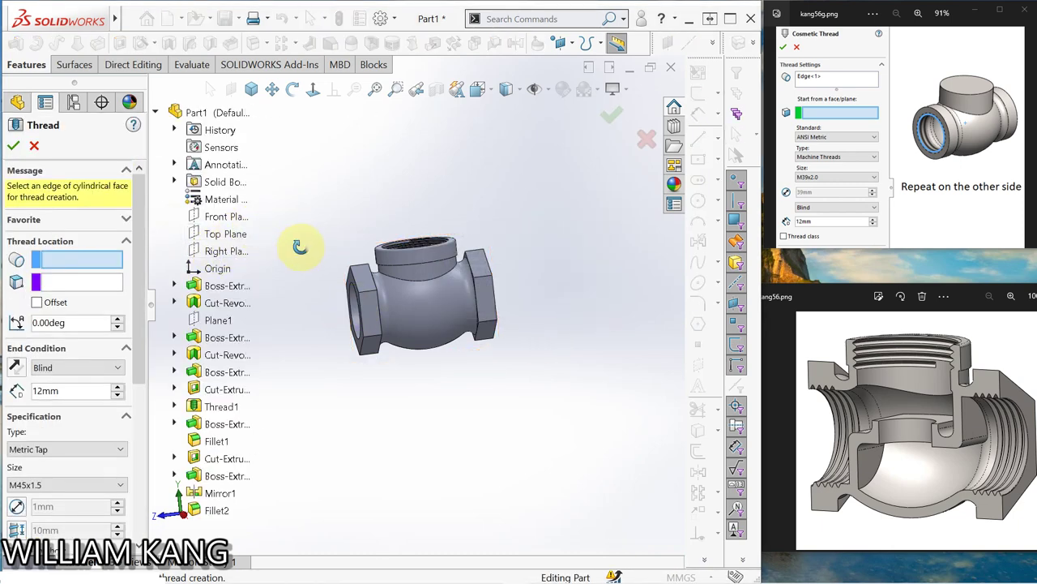
middle_click_drag(300, 247, 342, 249)
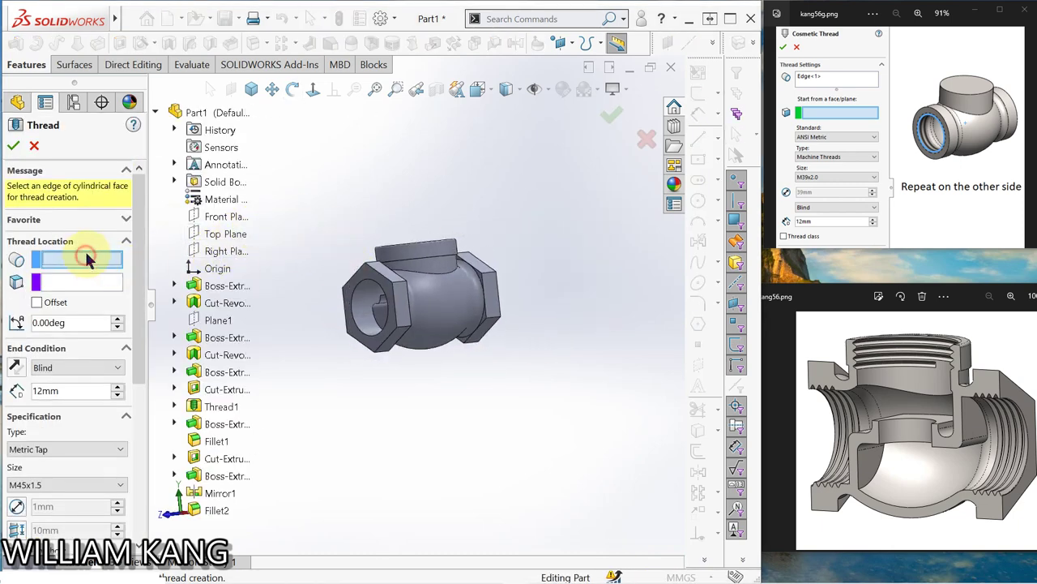
left_click(354, 304)
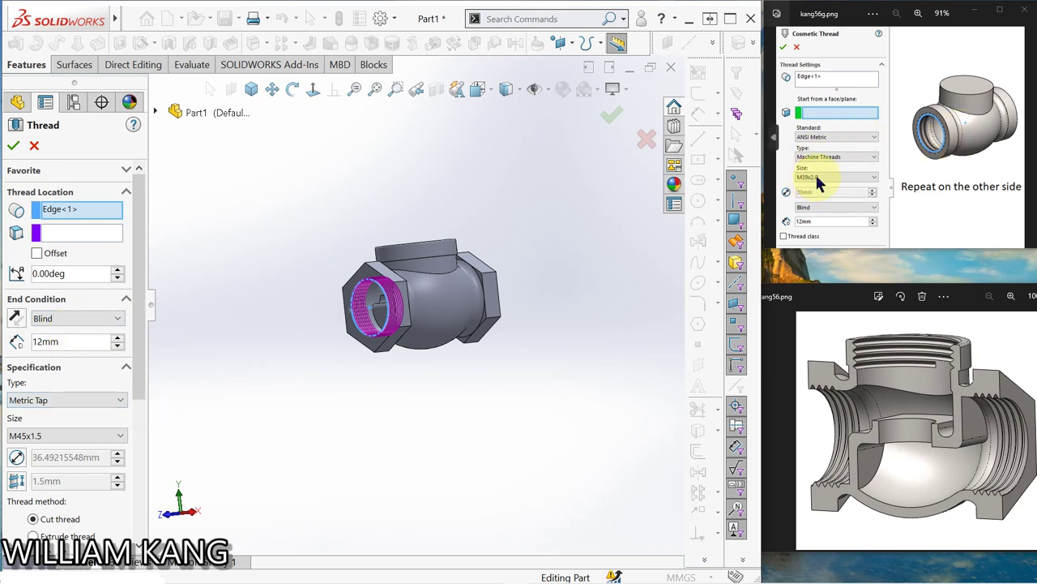
left_click(120, 436)
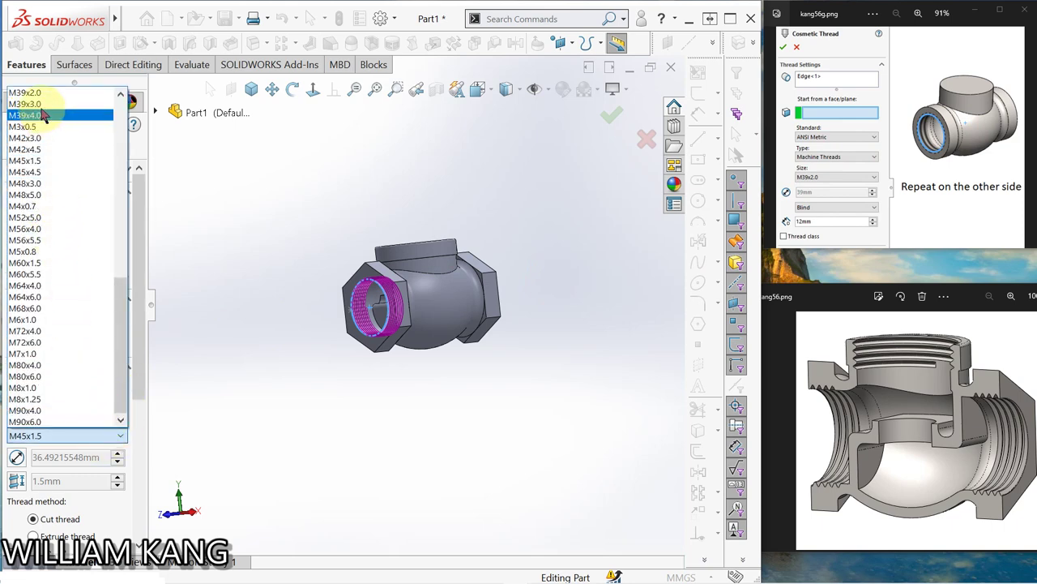
left_click(39, 95)
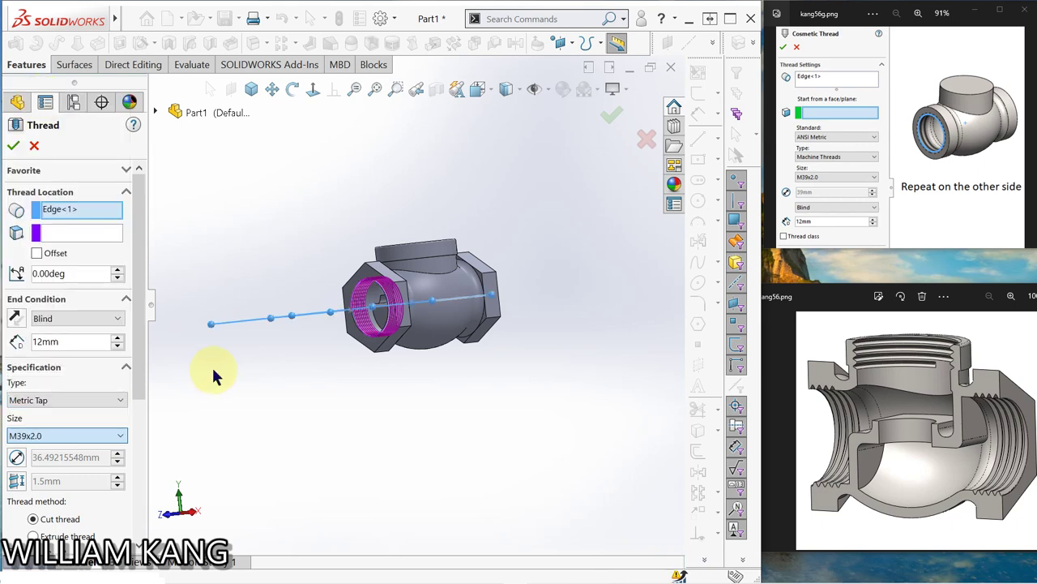
mouse_move(371, 398)
middle_mouse_down()
mouse_move(297, 385)
mouse_move(348, 376)
middle_mouse_up()
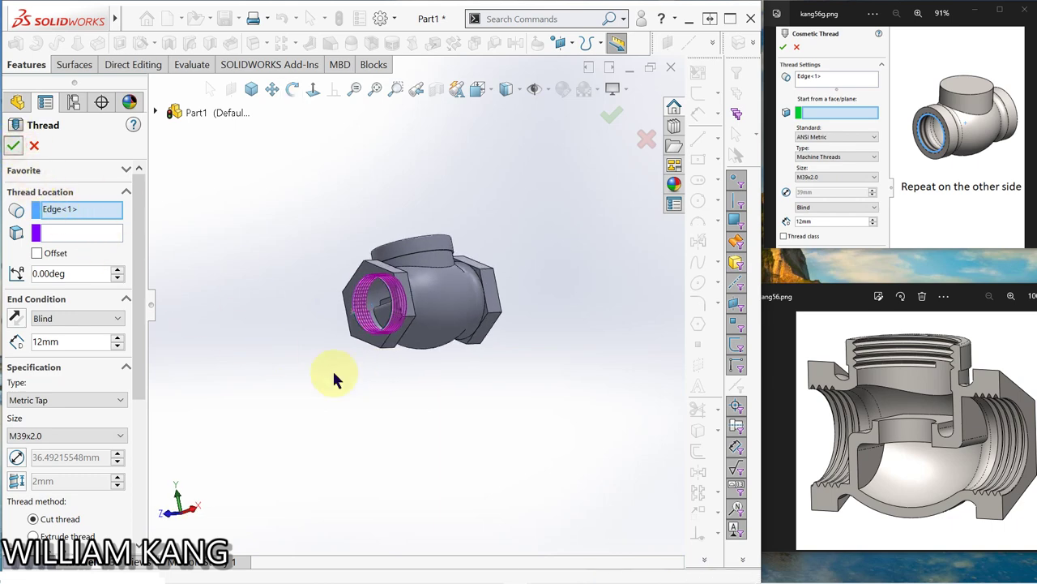
key("Return")
mouse_move(332, 368)
middle_mouse_down()
mouse_move(402, 405)
mouse_move(341, 389)
mouse_move(382, 384)
mouse_move(375, 378)
mouse_move(228, 371)
mouse_move(155, 351)
mouse_move(202, 329)
mouse_move(225, 401)
mouse_move(214, 399)
middle_mouse_up()
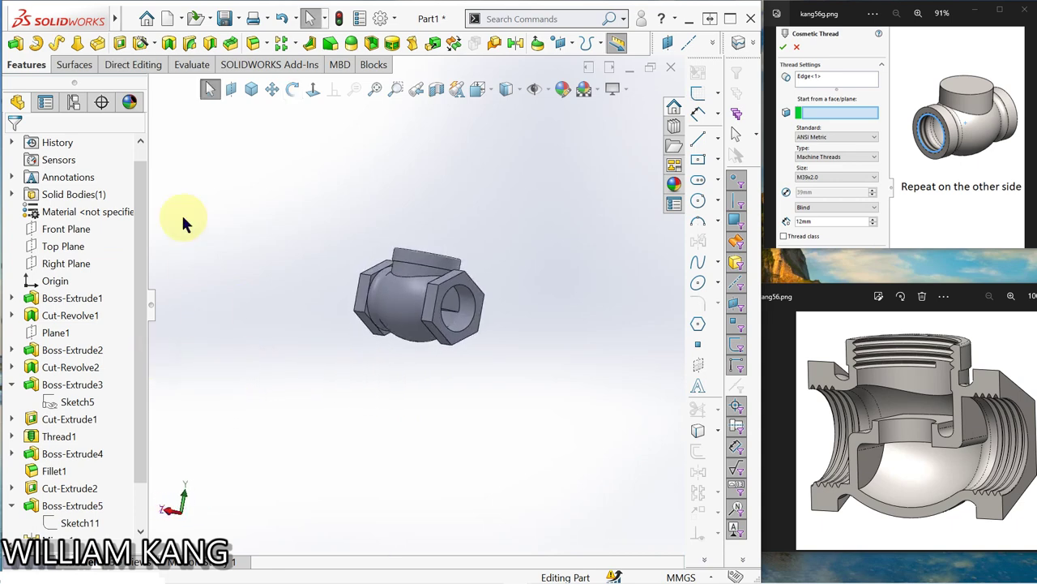
- Add a second Metric Tap M39x2.0 thread, Blind 12 mm, on the opposite port's circular edge
left_click(152, 47)
left_click(170, 104)
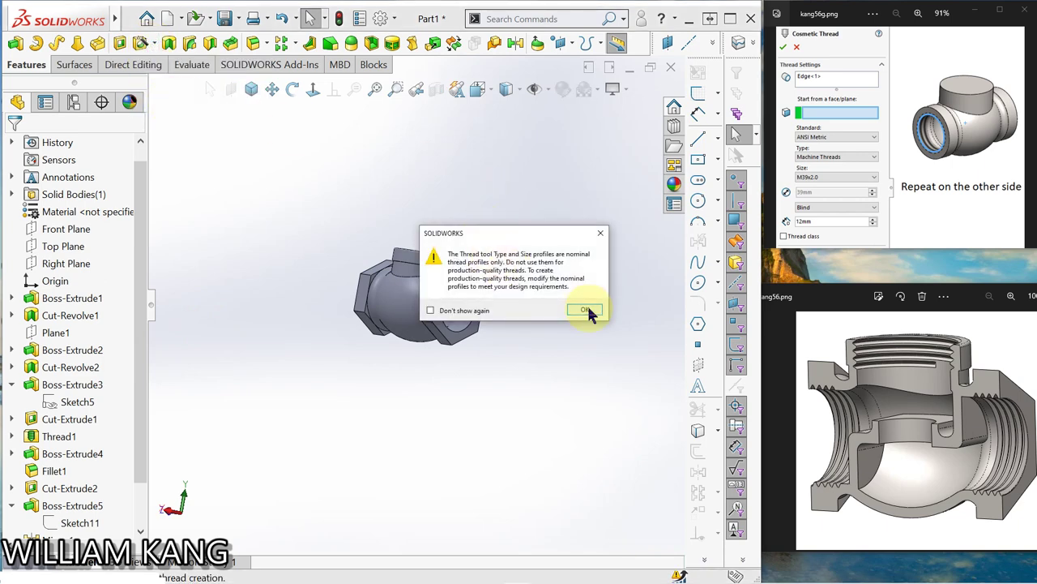
left_click(587, 313)
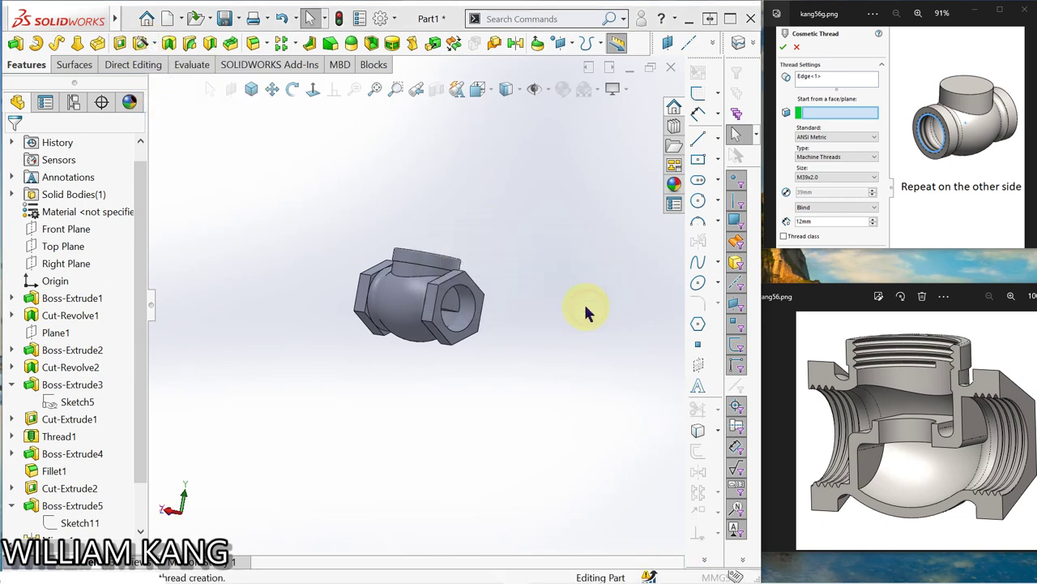
left_click(475, 305)
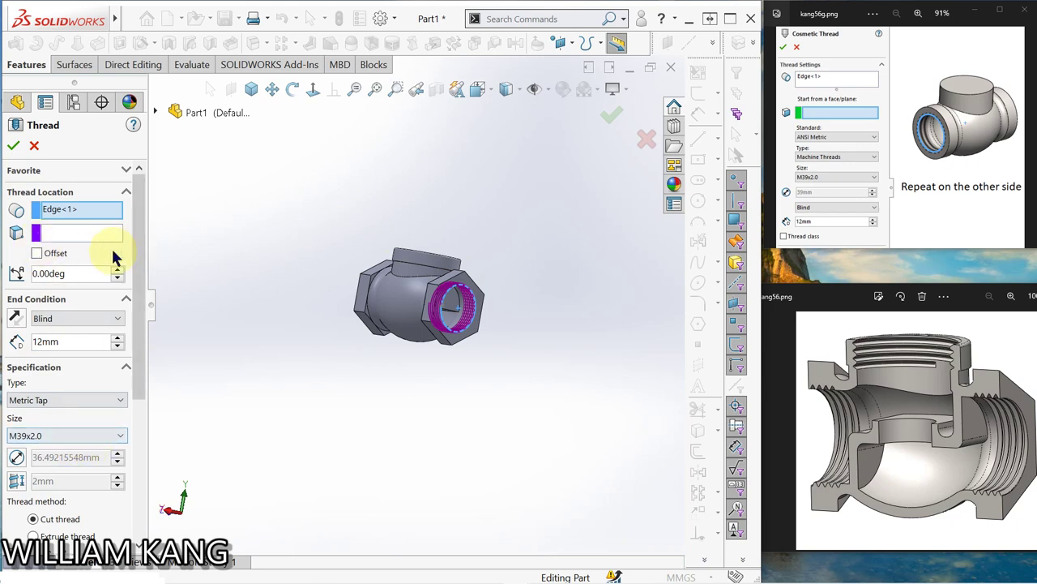
left_click(14, 148)
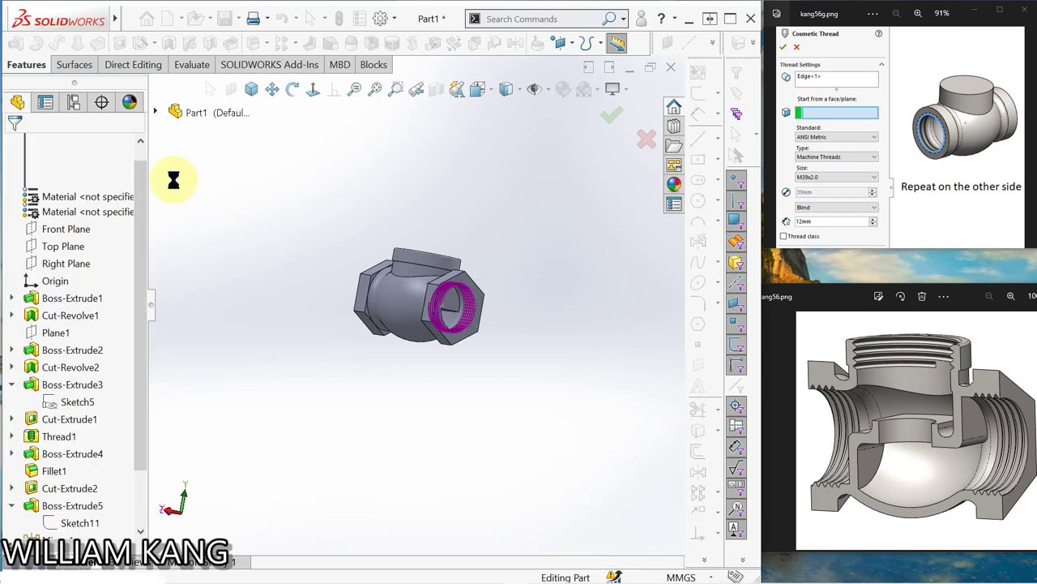
mouse_move(183, 209)
middle_mouse_down()
mouse_move(309, 233)
mouse_move(301, 243)
middle_mouse_up()
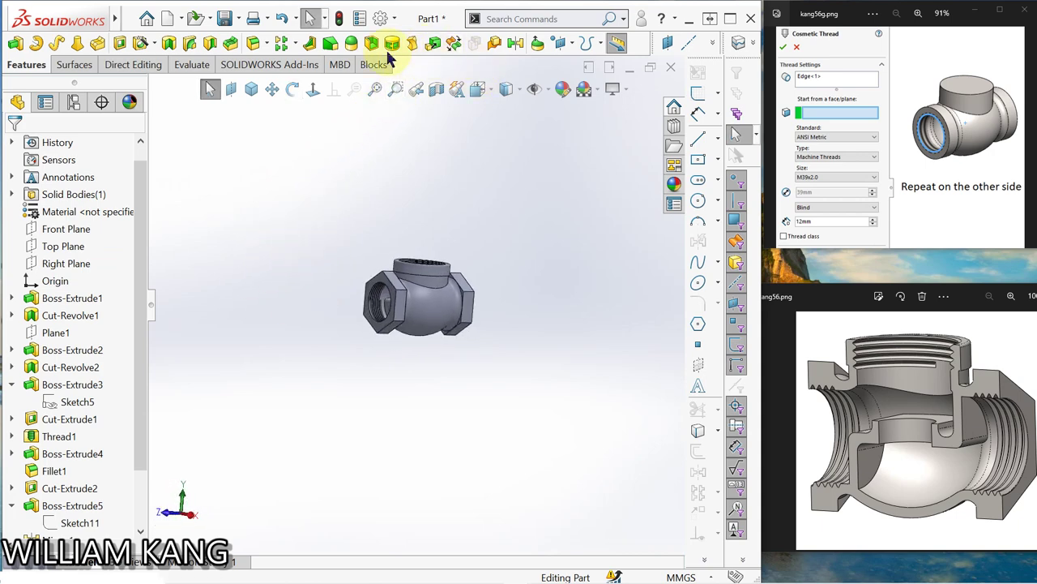
- Section the valve body on the Right Plane at 0 mm and orbit to a near-front view
left_click(436, 89)
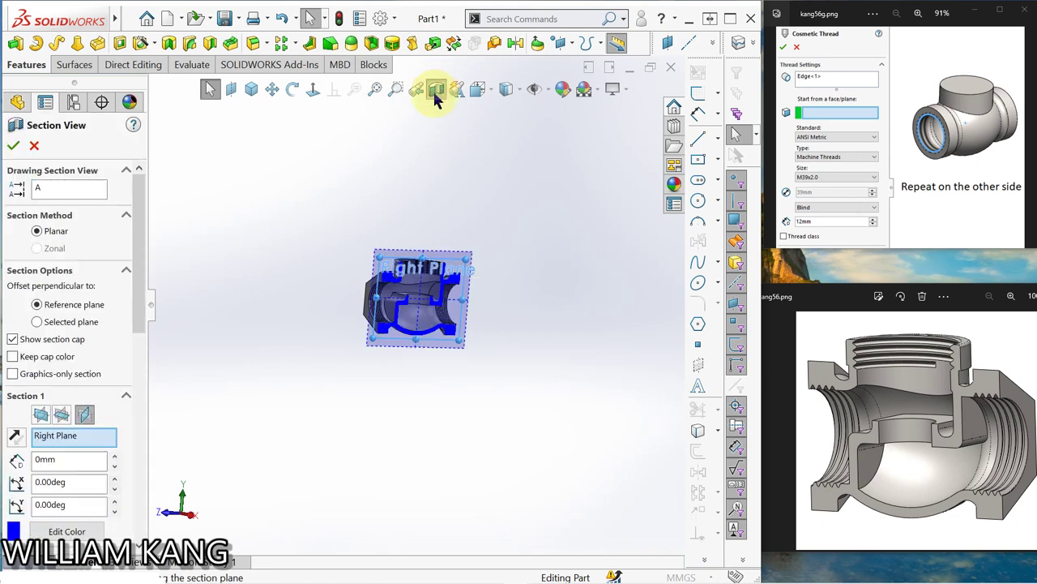
left_click(13, 145)
scroll(405, 320, "down", 5)
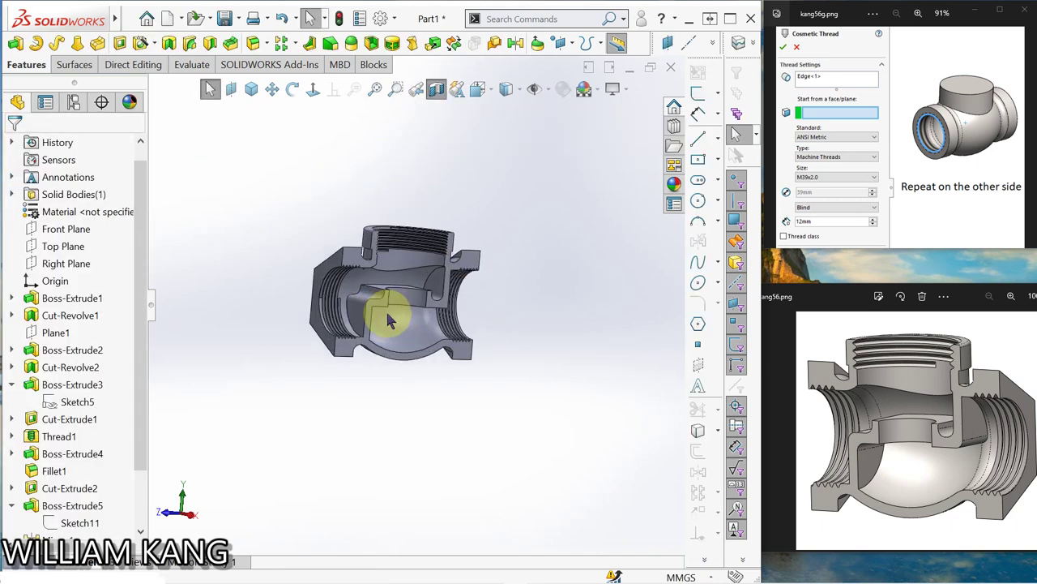
mouse_move(394, 317)
middle_mouse_down()
mouse_move(328, 296)
mouse_move(394, 267)
mouse_move(317, 278)
mouse_move(335, 260)
mouse_move(319, 308)
mouse_move(338, 297)
mouse_move(359, 325)
mouse_move(311, 332)
mouse_move(336, 324)
mouse_move(335, 313)
mouse_move(348, 324)
mouse_move(346, 296)
middle_mouse_up()
key("Escape")
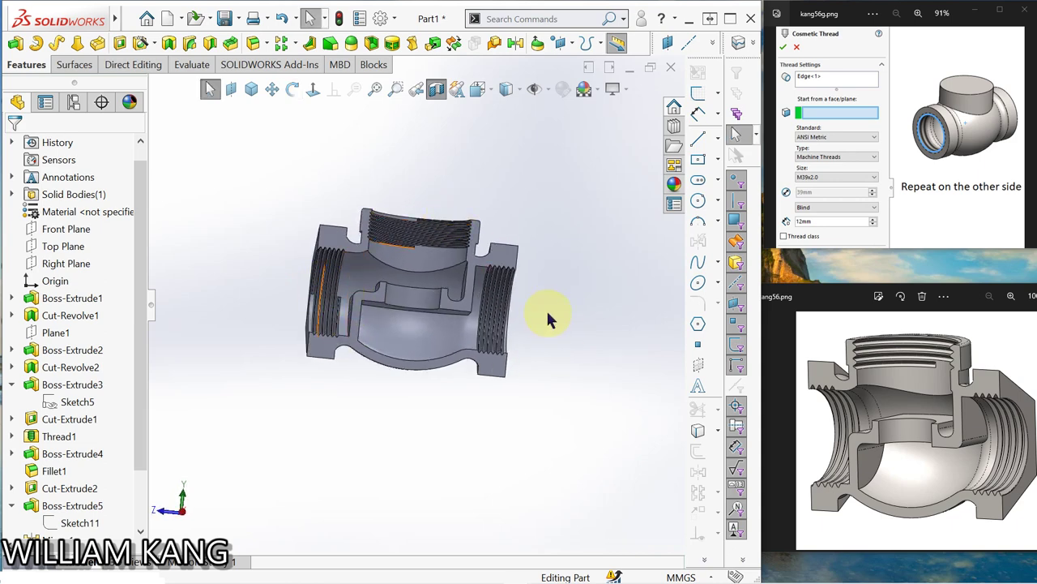